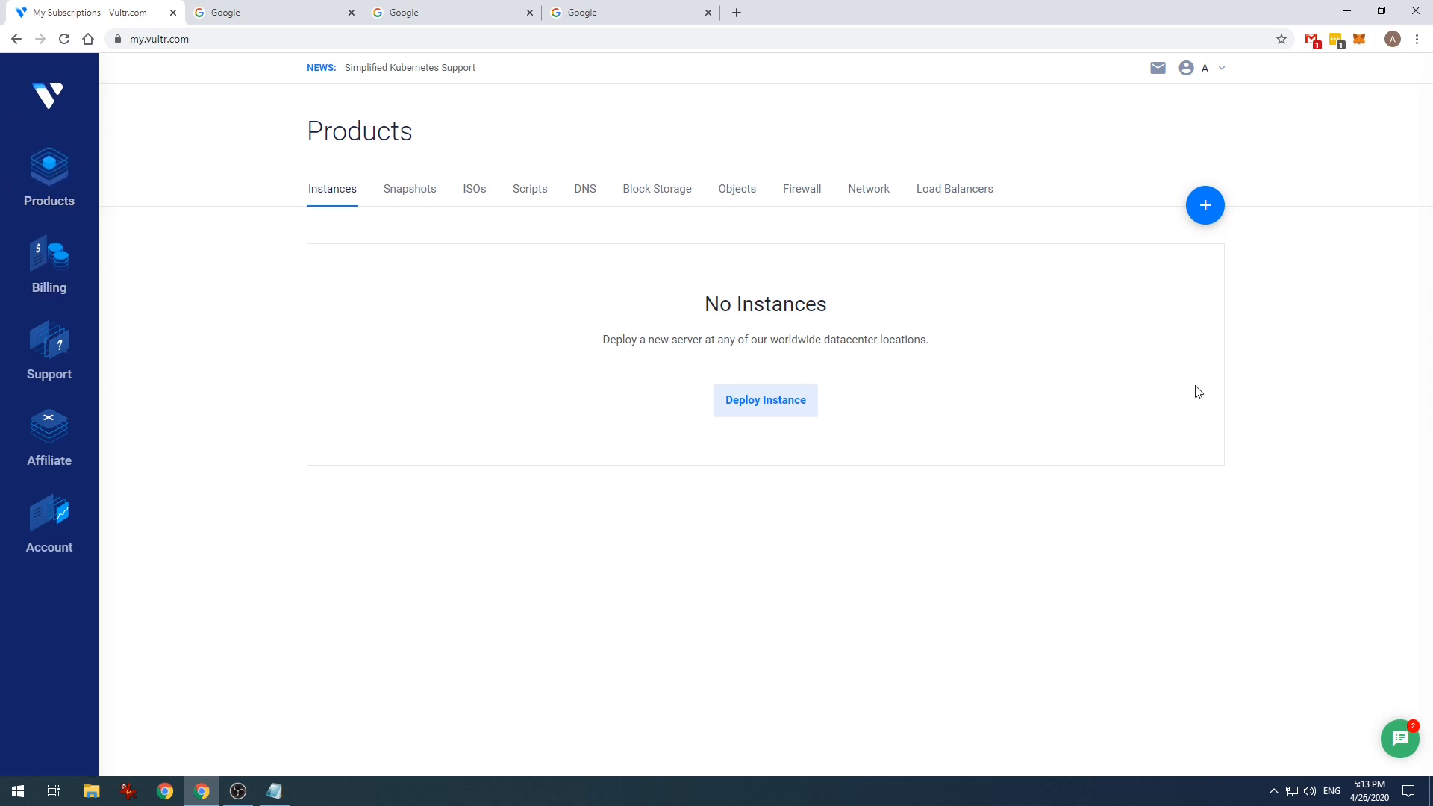
- Start deploying a new server and browse the Choose Server and Server Location options
click(1205, 209)
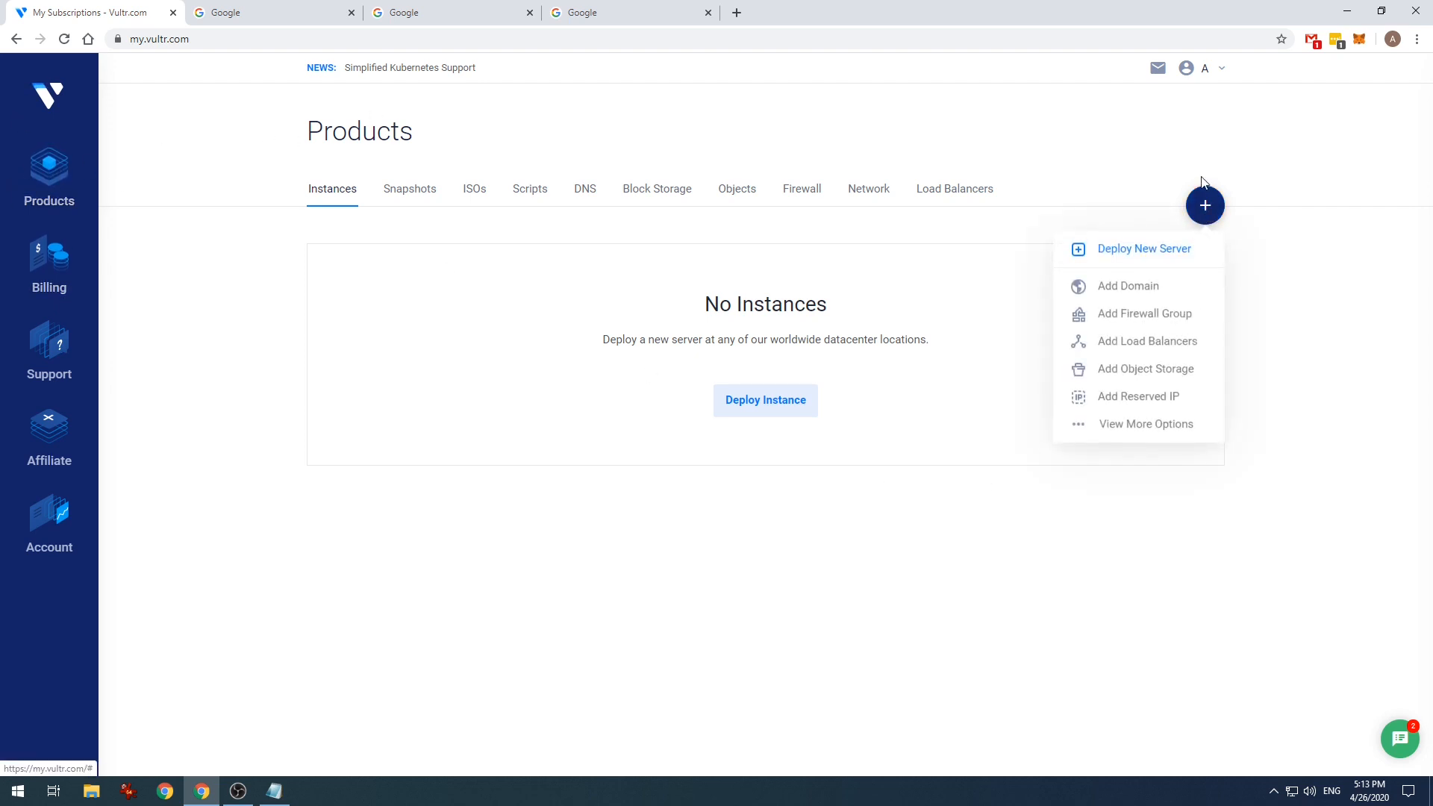
click(1152, 247)
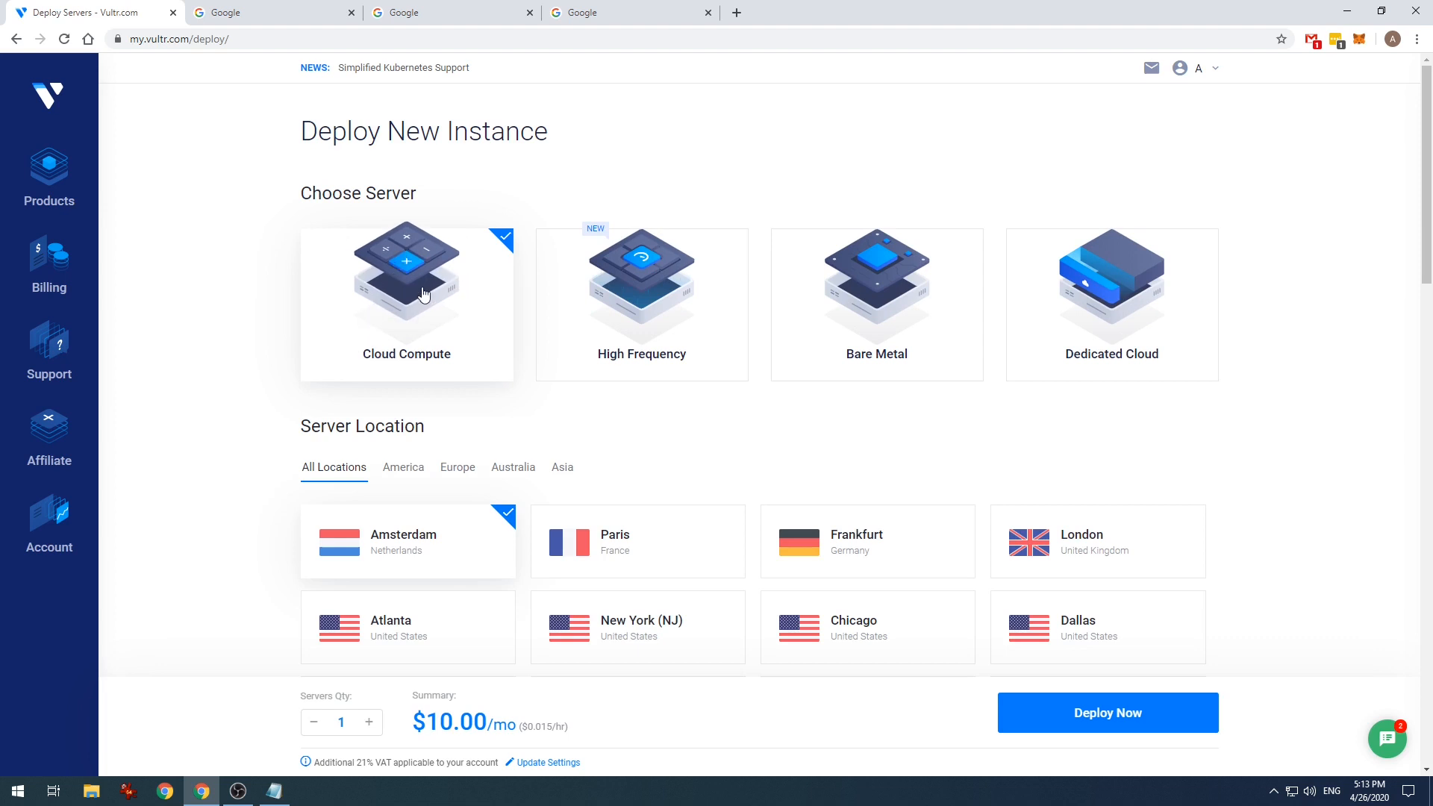
scroll(419, 259, down, 1)
scroll(429, 234, down, 1)
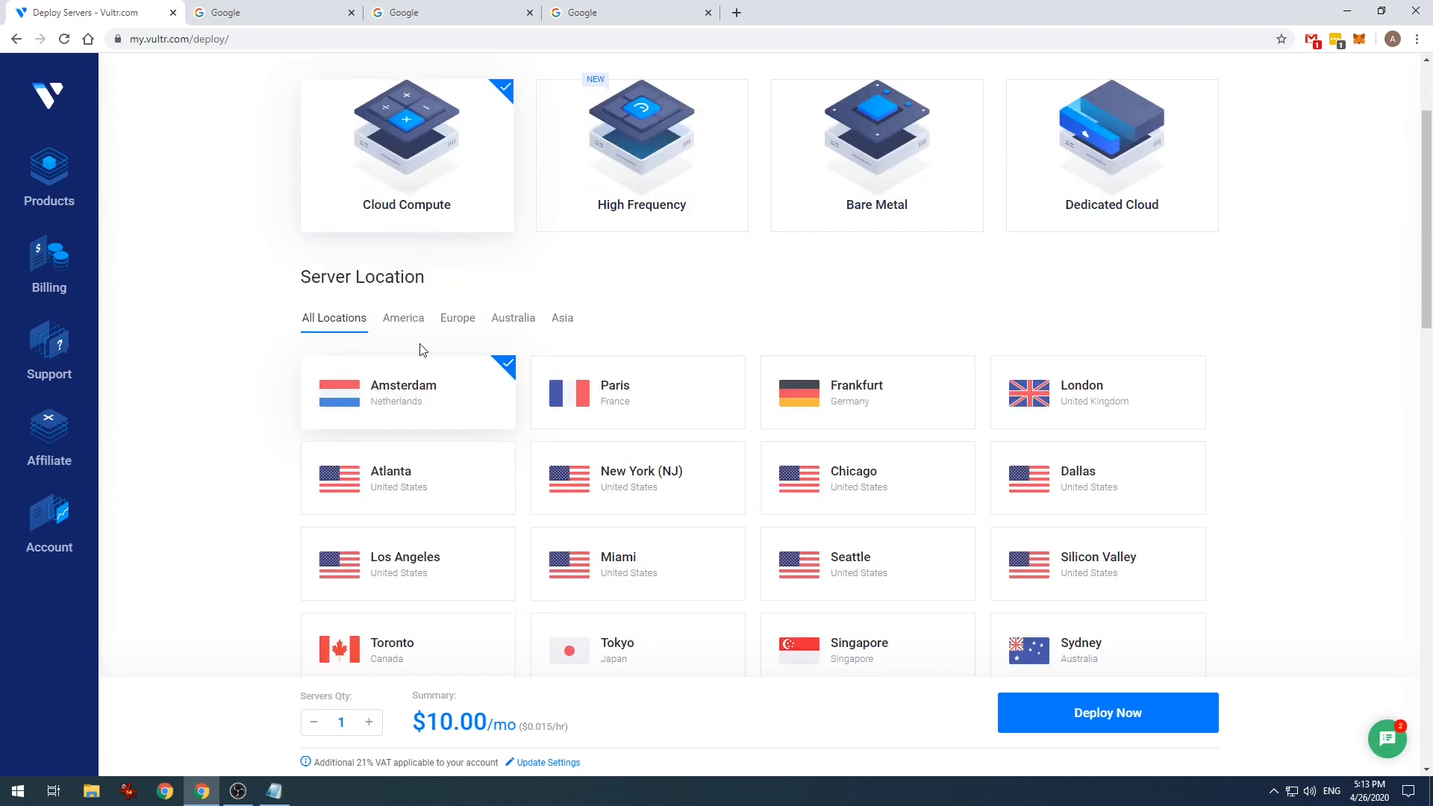
scroll(416, 340, down, 1)
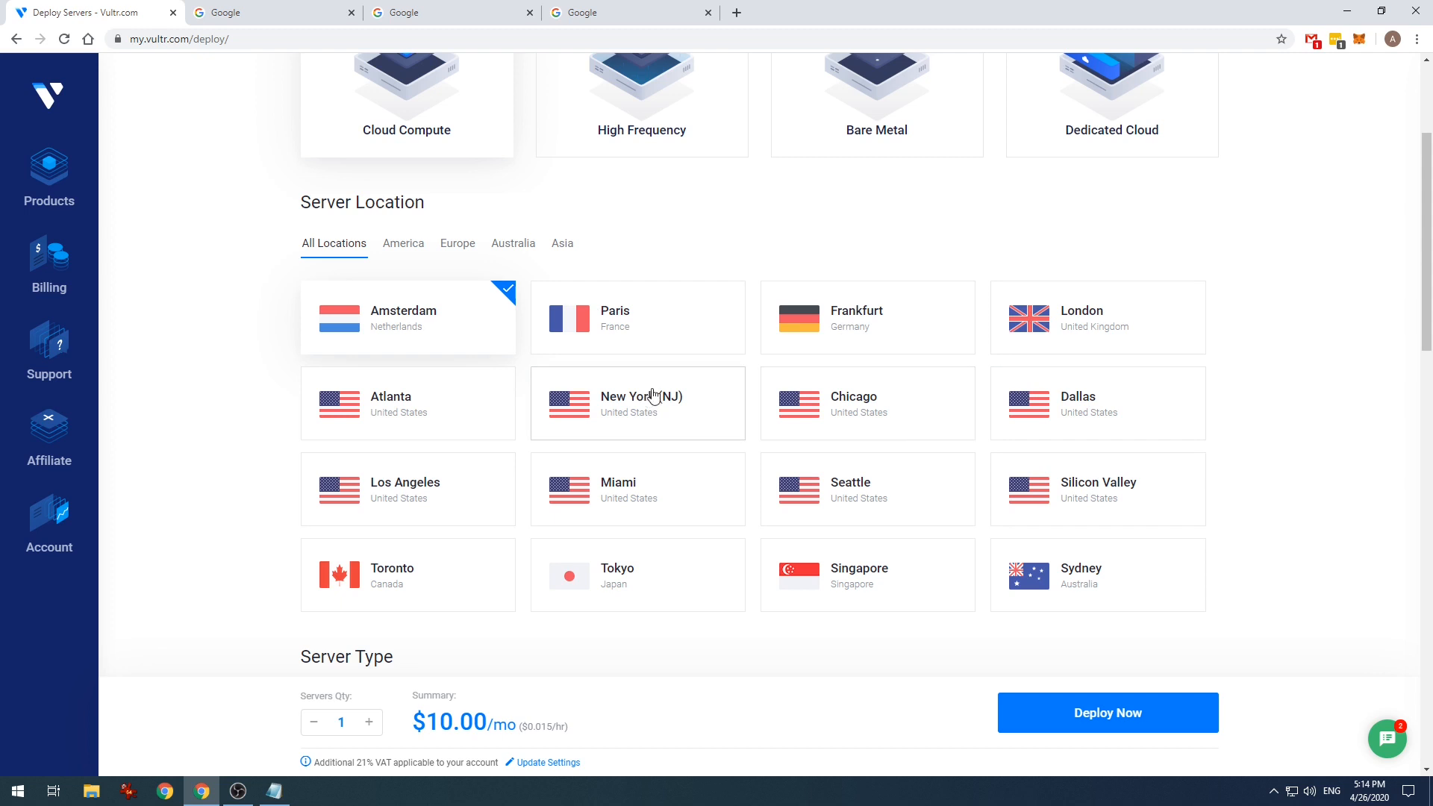
scroll(671, 435, down, 1)
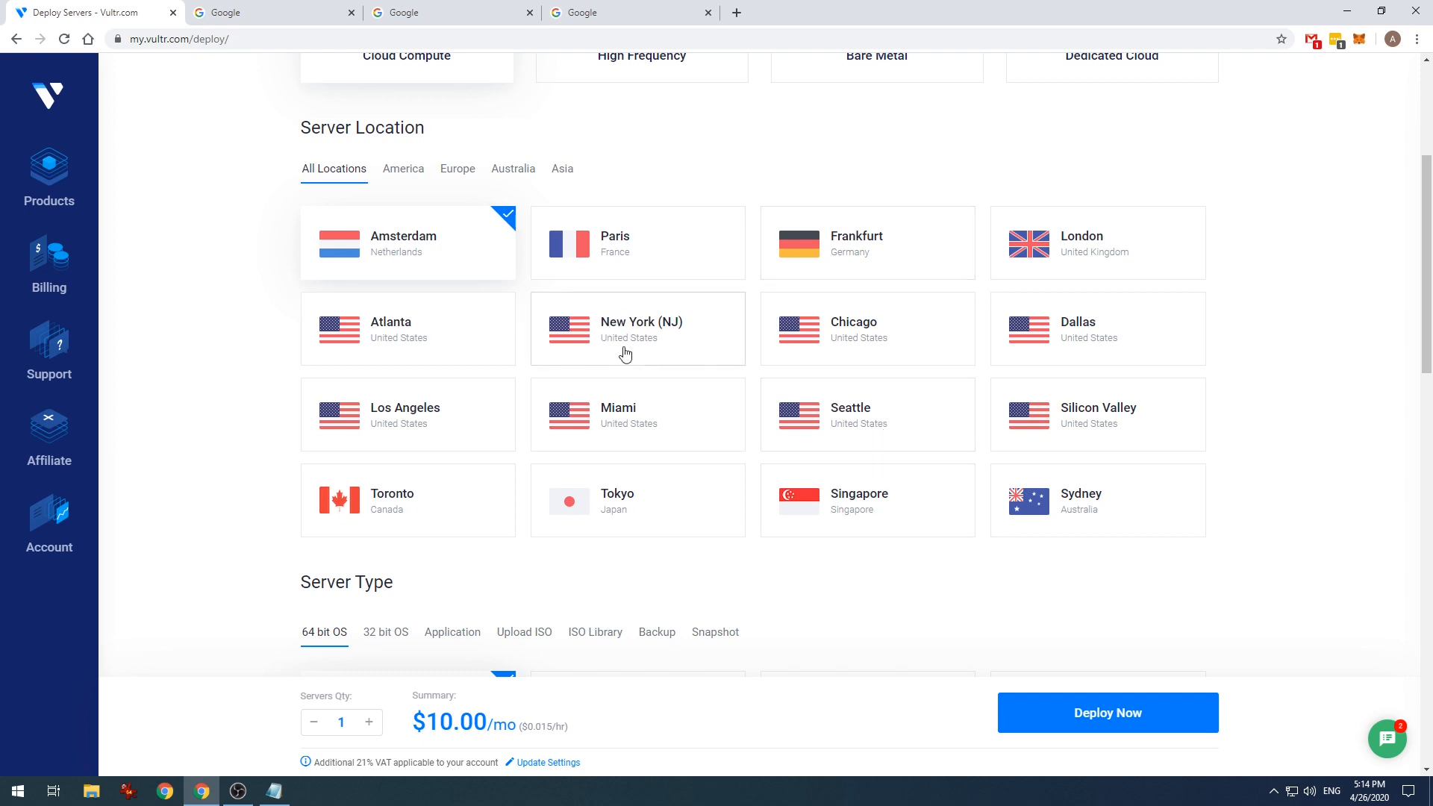
scroll(655, 329, down, 1)
scroll(681, 351, up, 1)
scroll(676, 353, down, 1)
scroll(676, 353, down, 1)
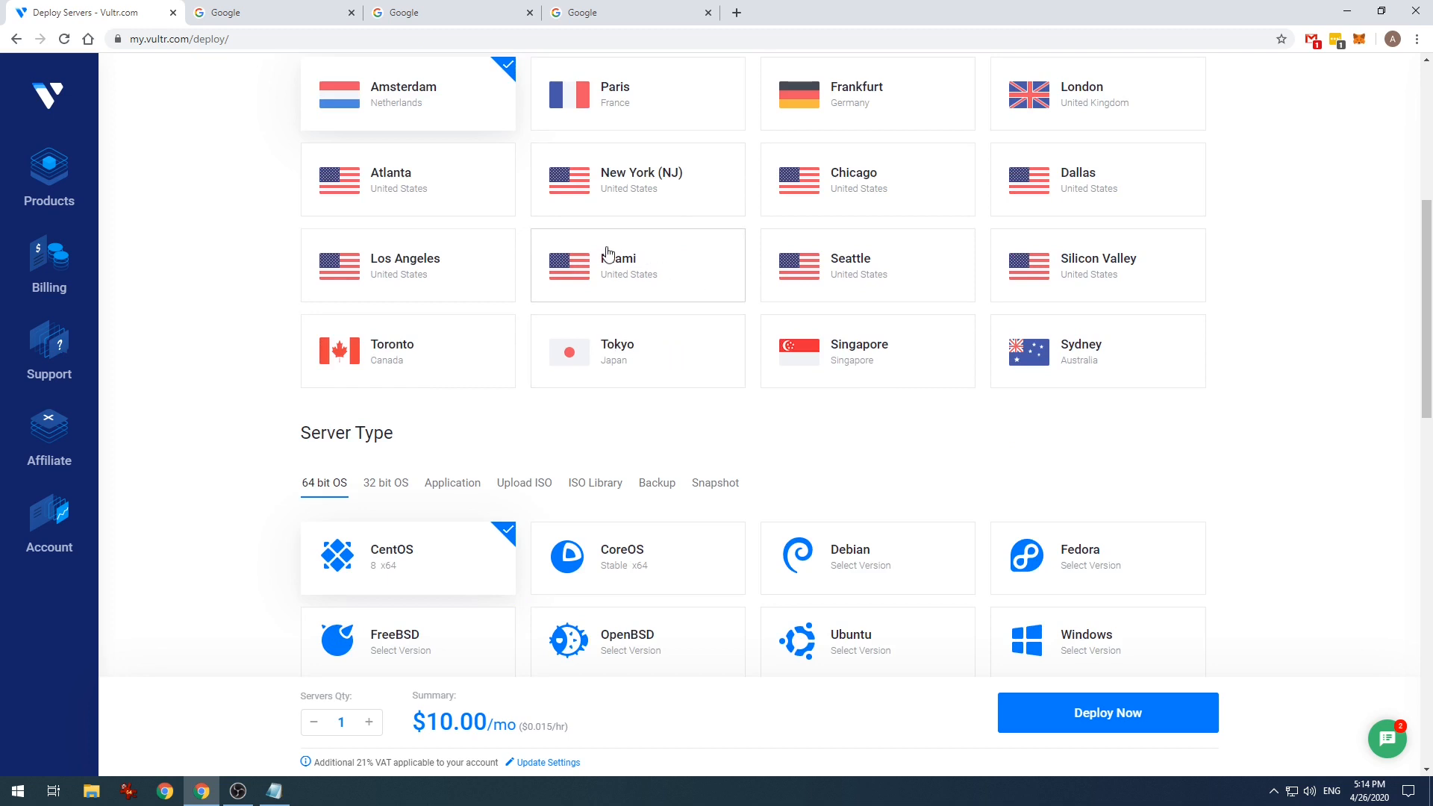
scroll(608, 253, up, 1)
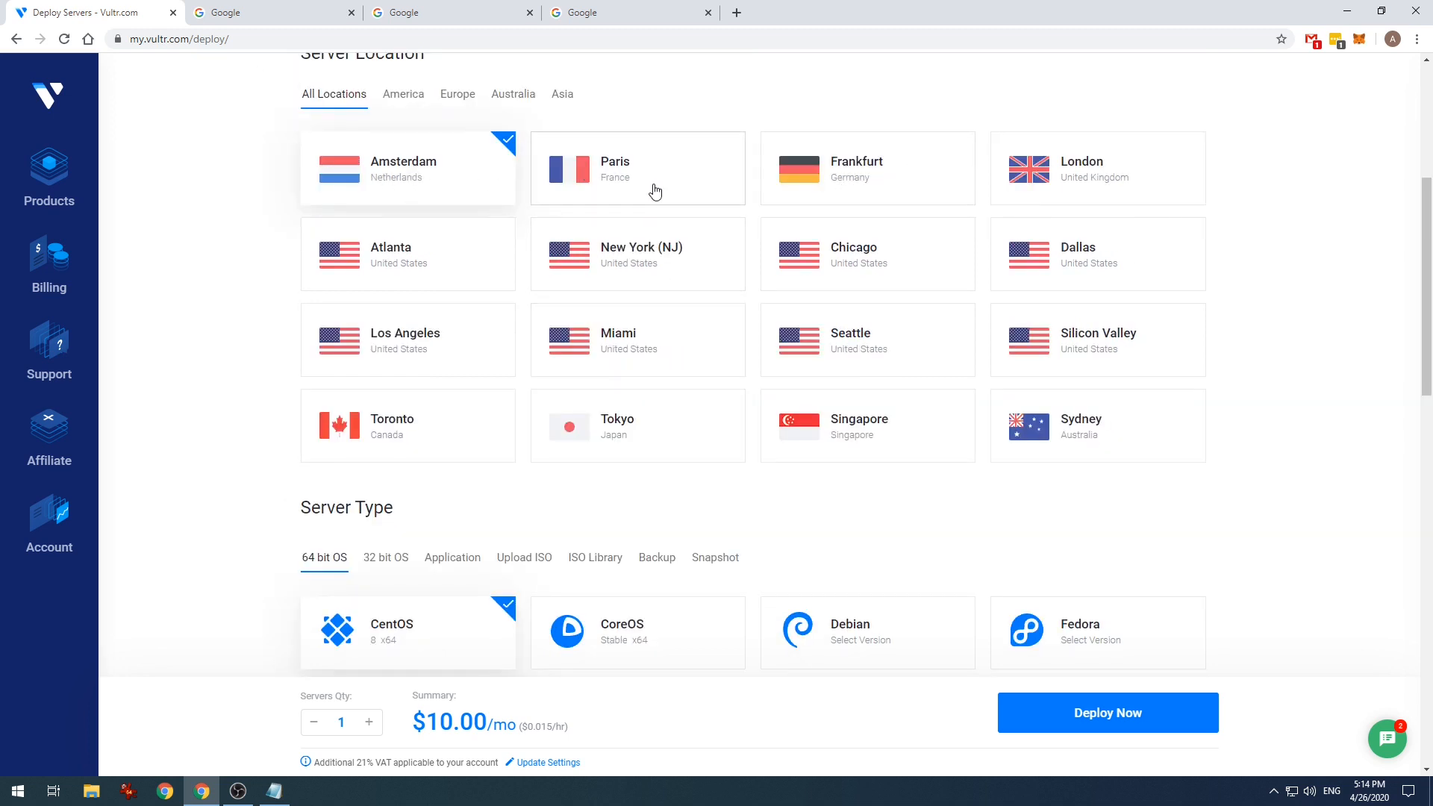
- Set the server location to London and the operating system to Windows 2016 x64
click(1063, 179)
scroll(825, 313, down, 1)
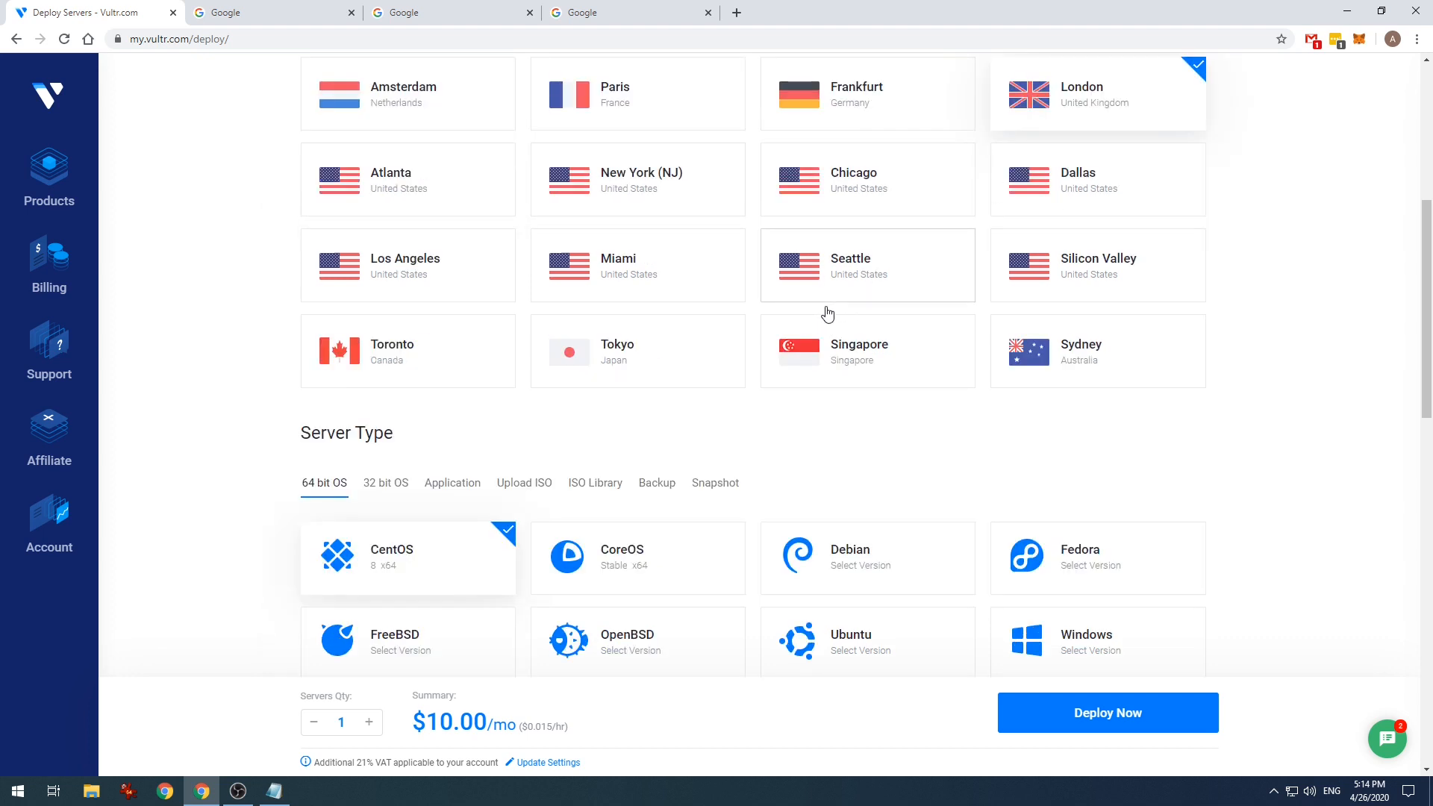
scroll(884, 419, down, 3)
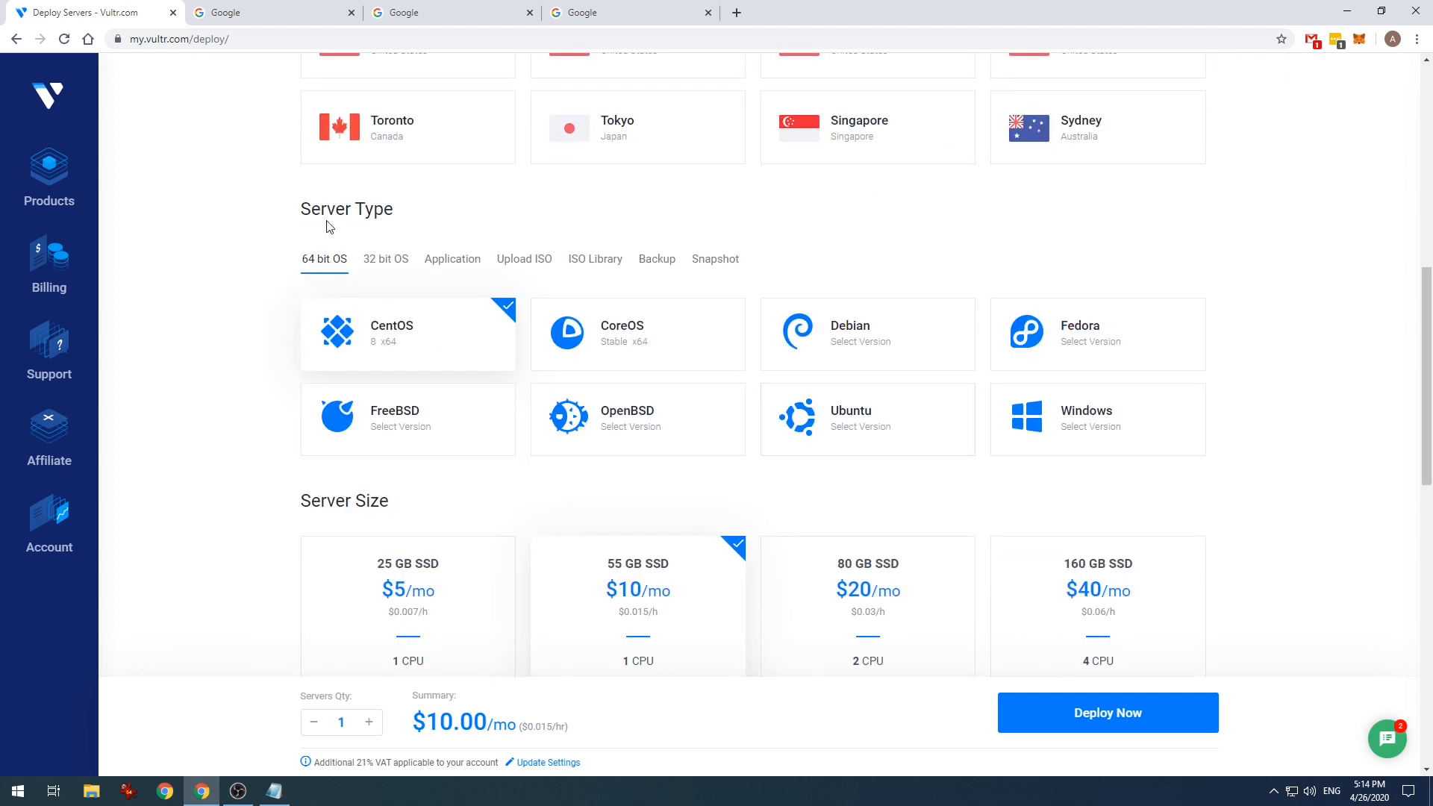
mouse_move(1085, 411)
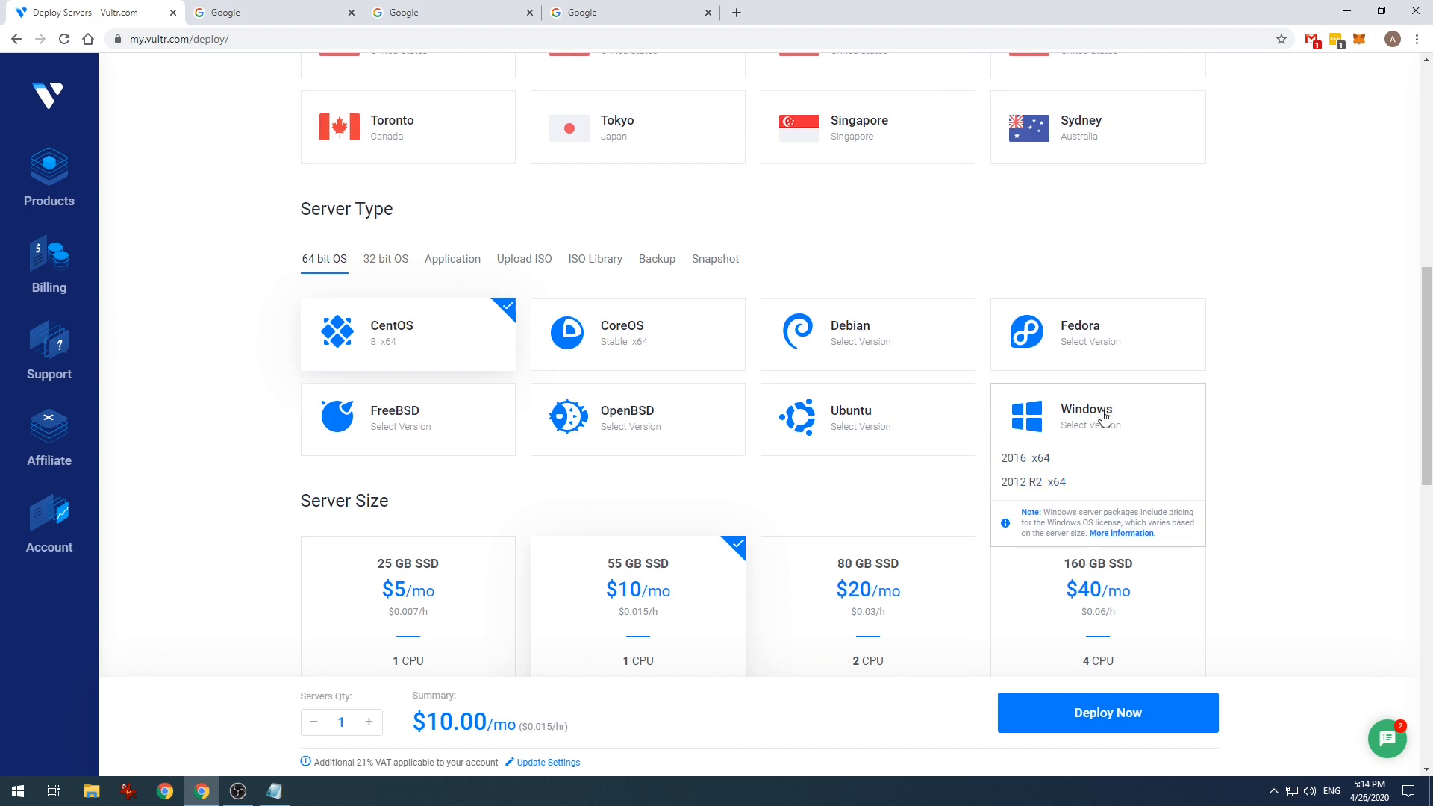
click(1038, 464)
- Choose the 80 GB SSD, 2 CPU, 4096 MB plan, bringing the total to $40.00/mo
scroll(1000, 431, down, 1)
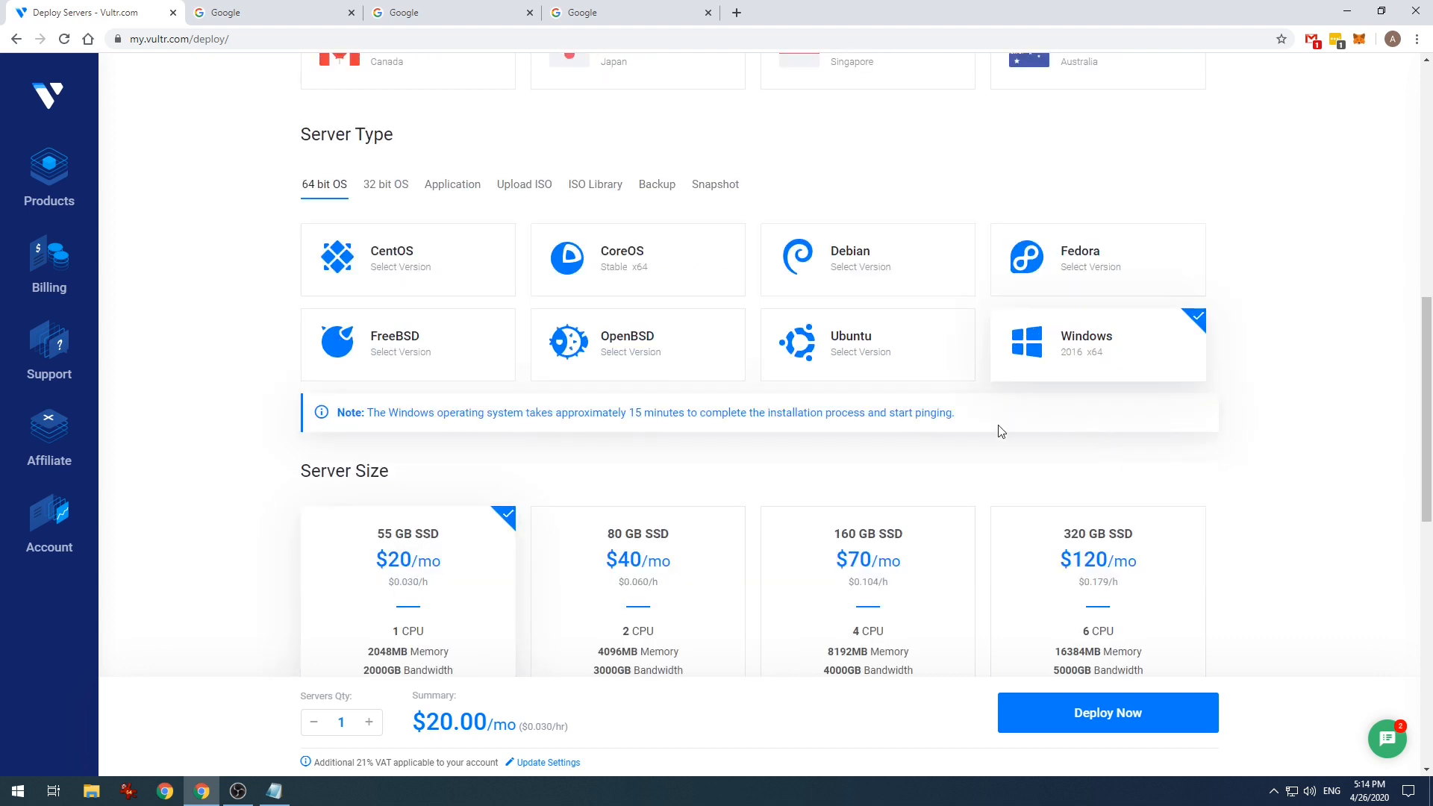
scroll(607, 410, down, 3)
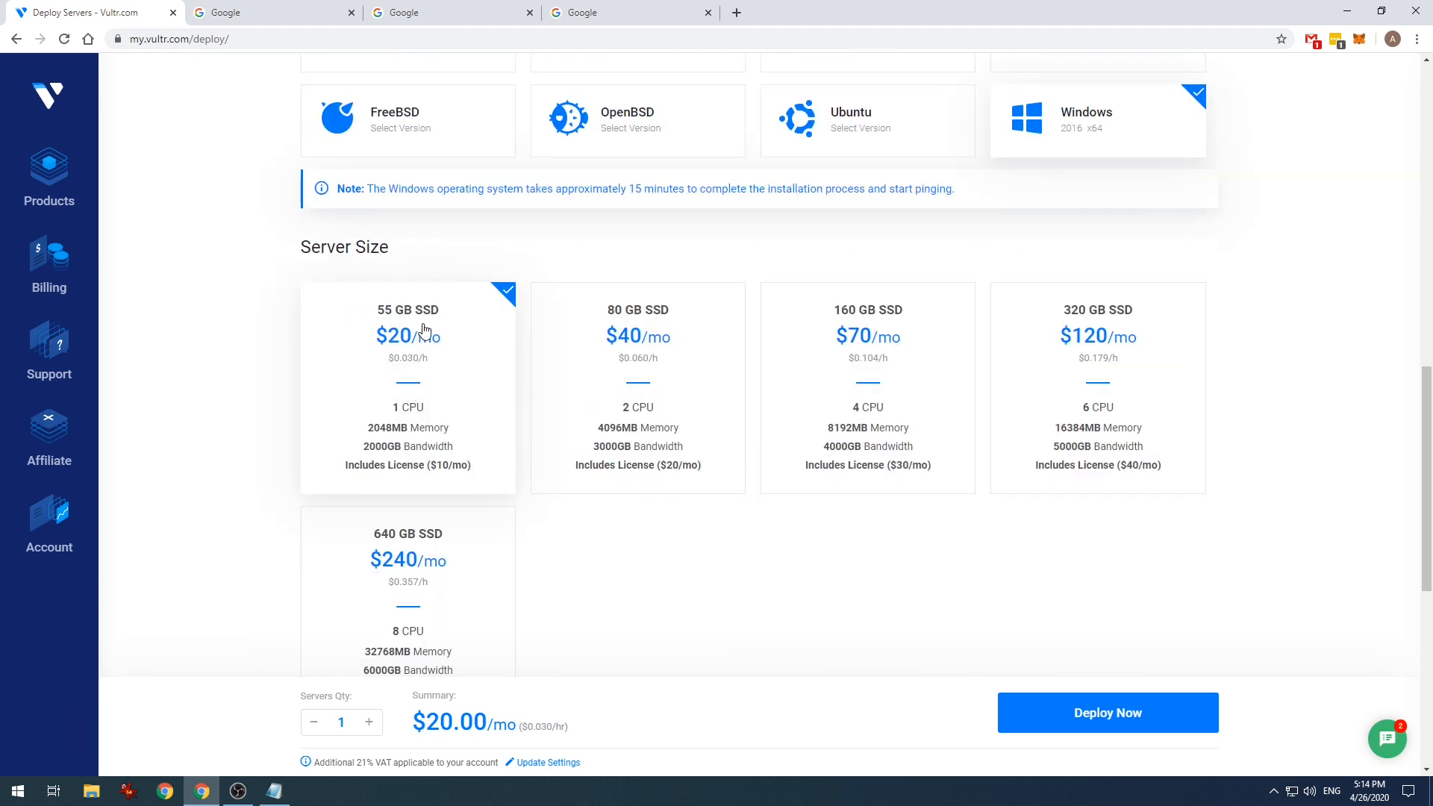
scroll(552, 419, down, 1)
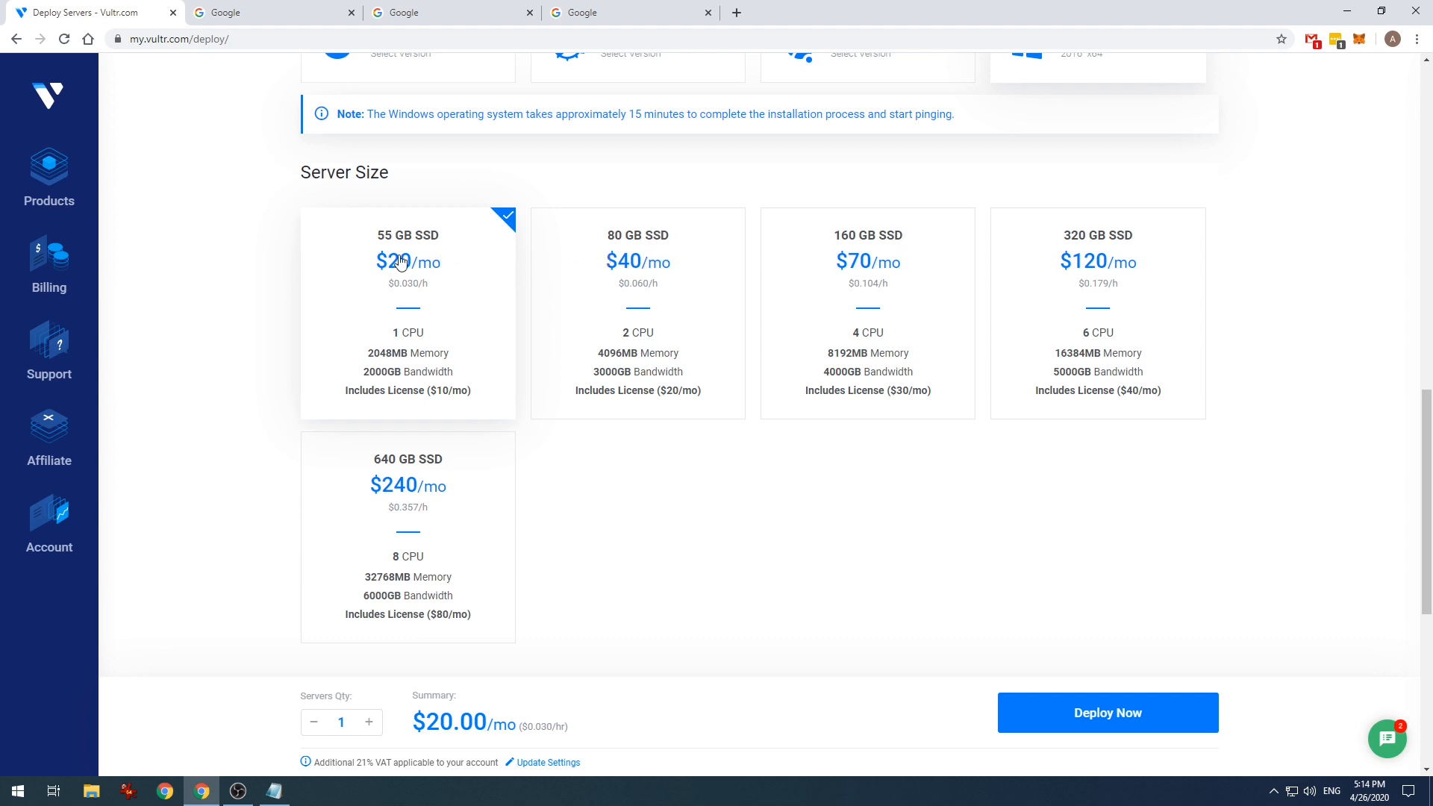
click(664, 241)
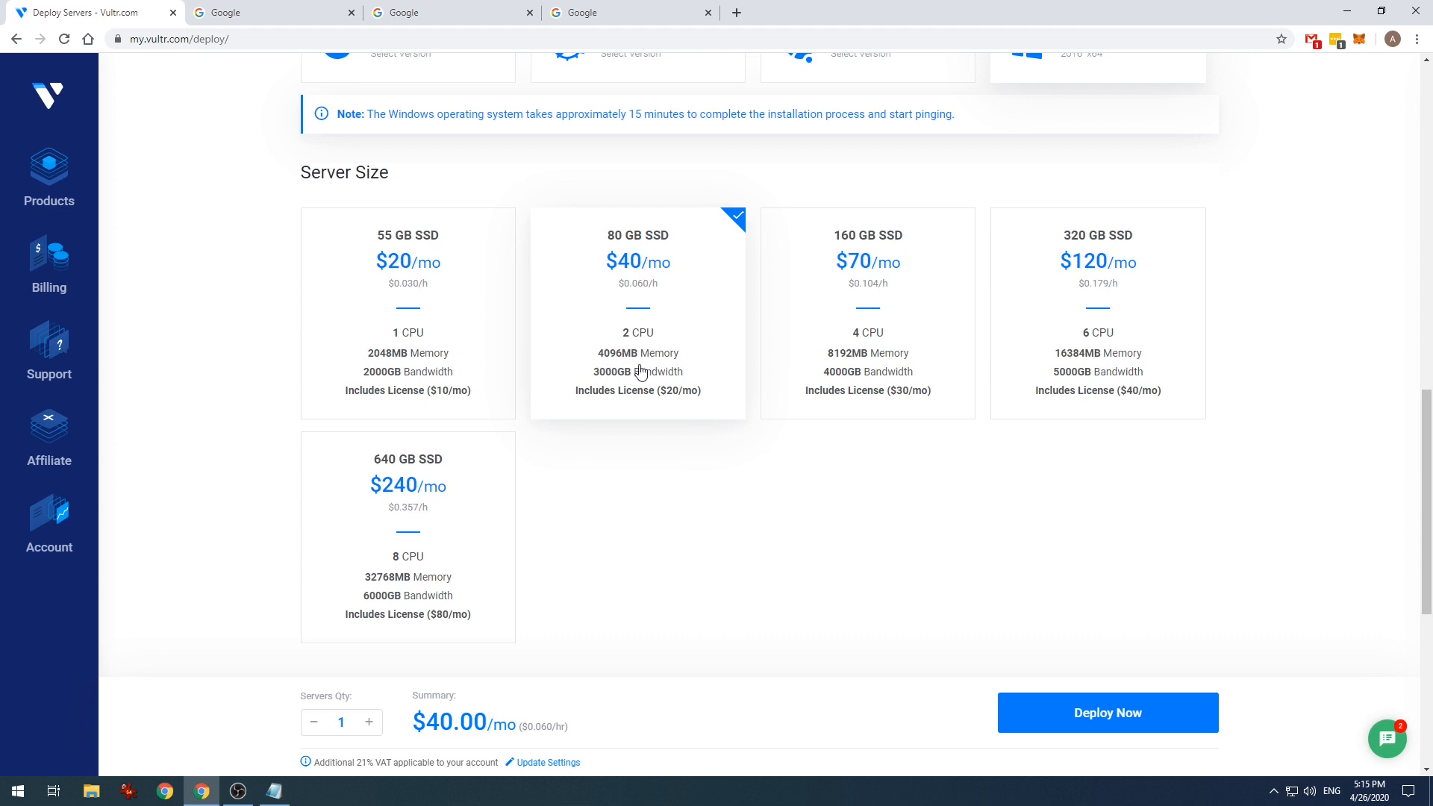
scroll(681, 494, up, 1)
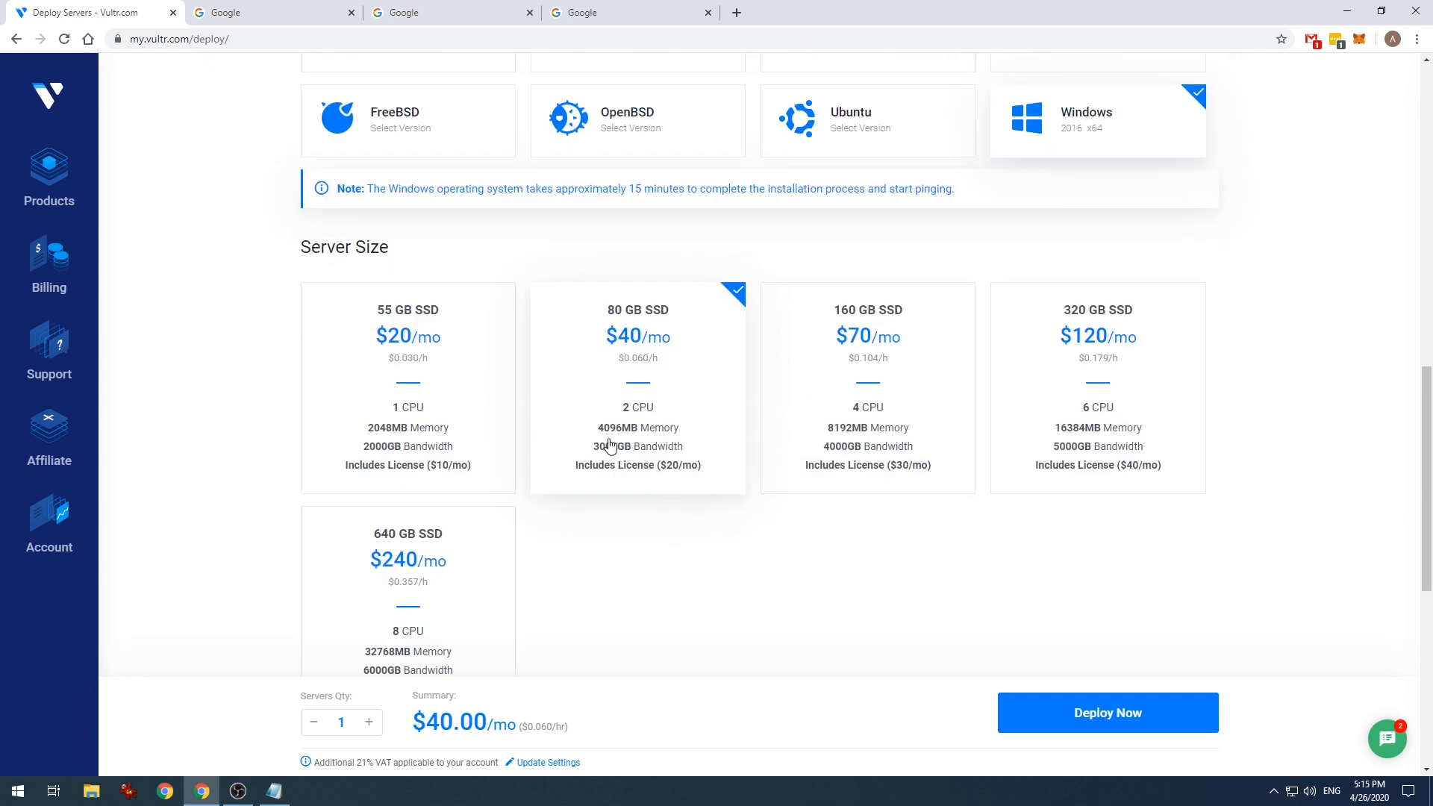
scroll(676, 436, up, 1)
scroll(678, 440, down, 8)
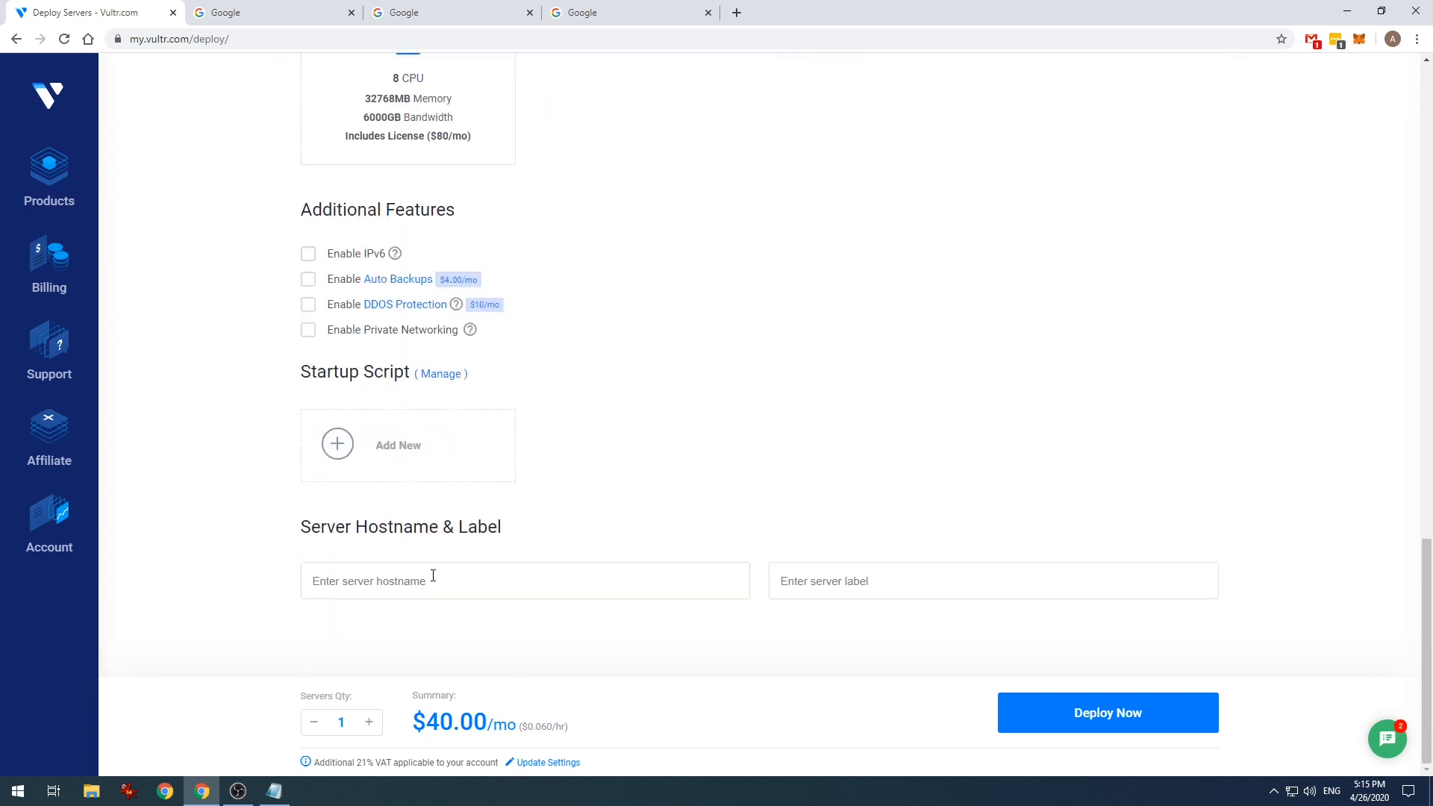
- Enter BIM as the server hostname and label, then deploy the server
click(454, 579)
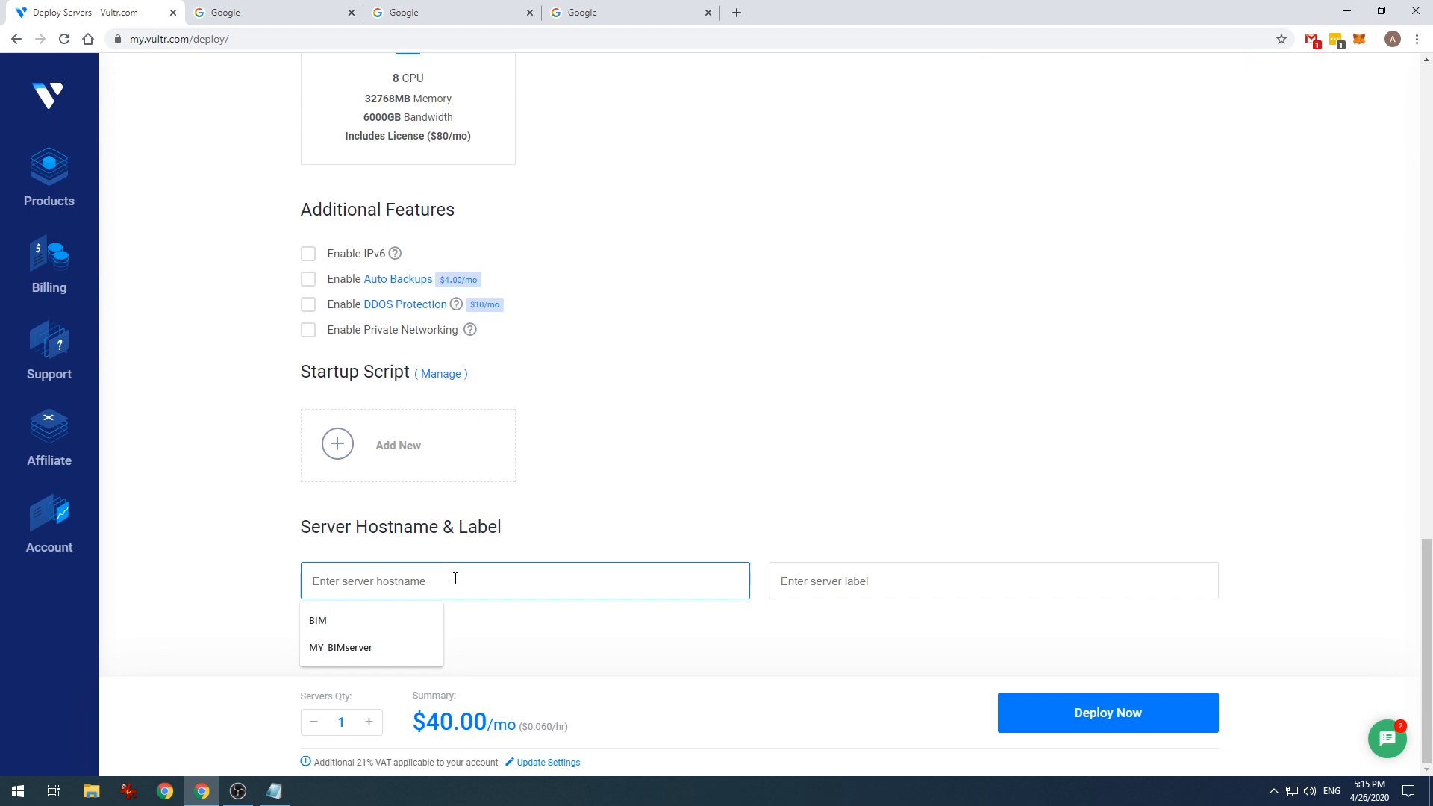
key(shift+Delete)
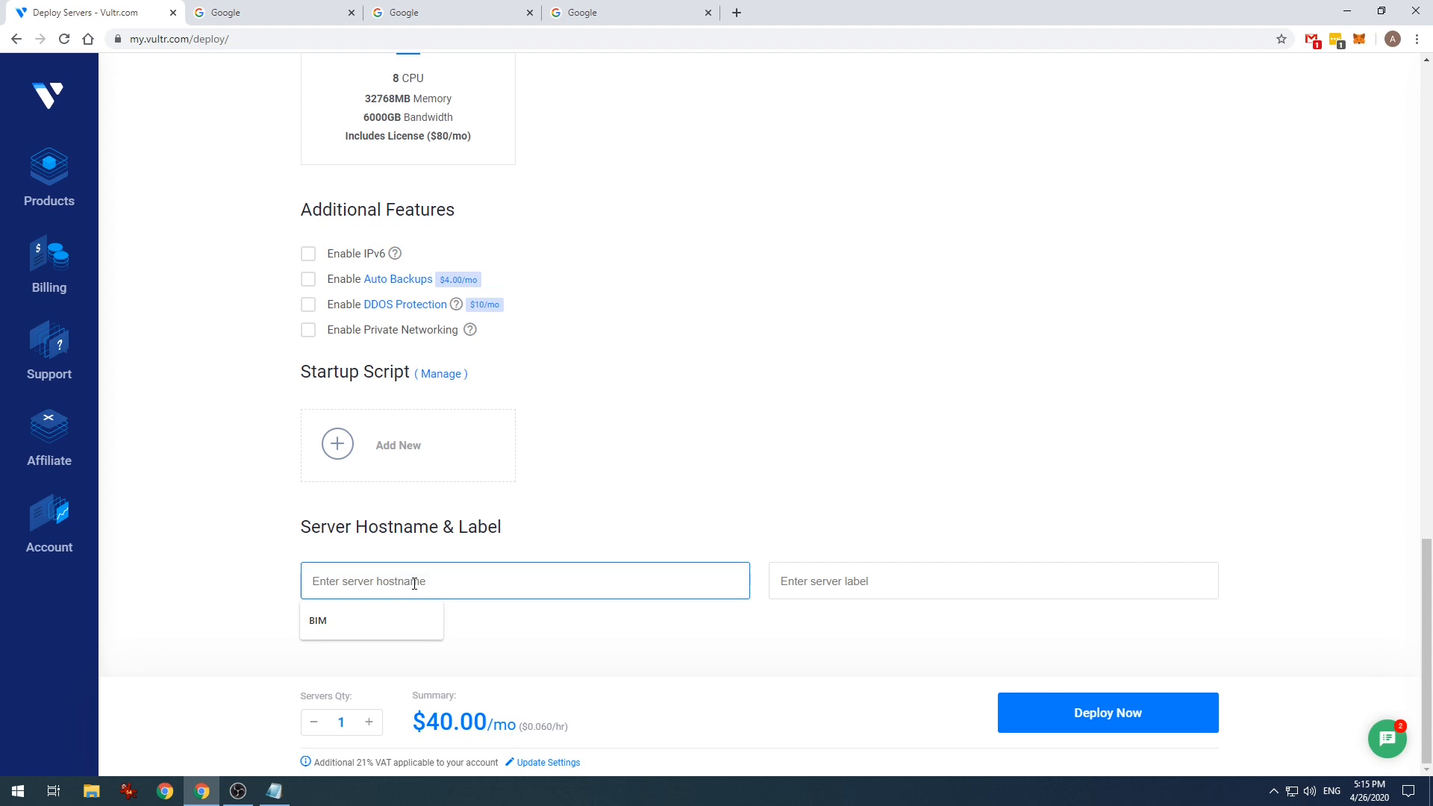
text(BIM)
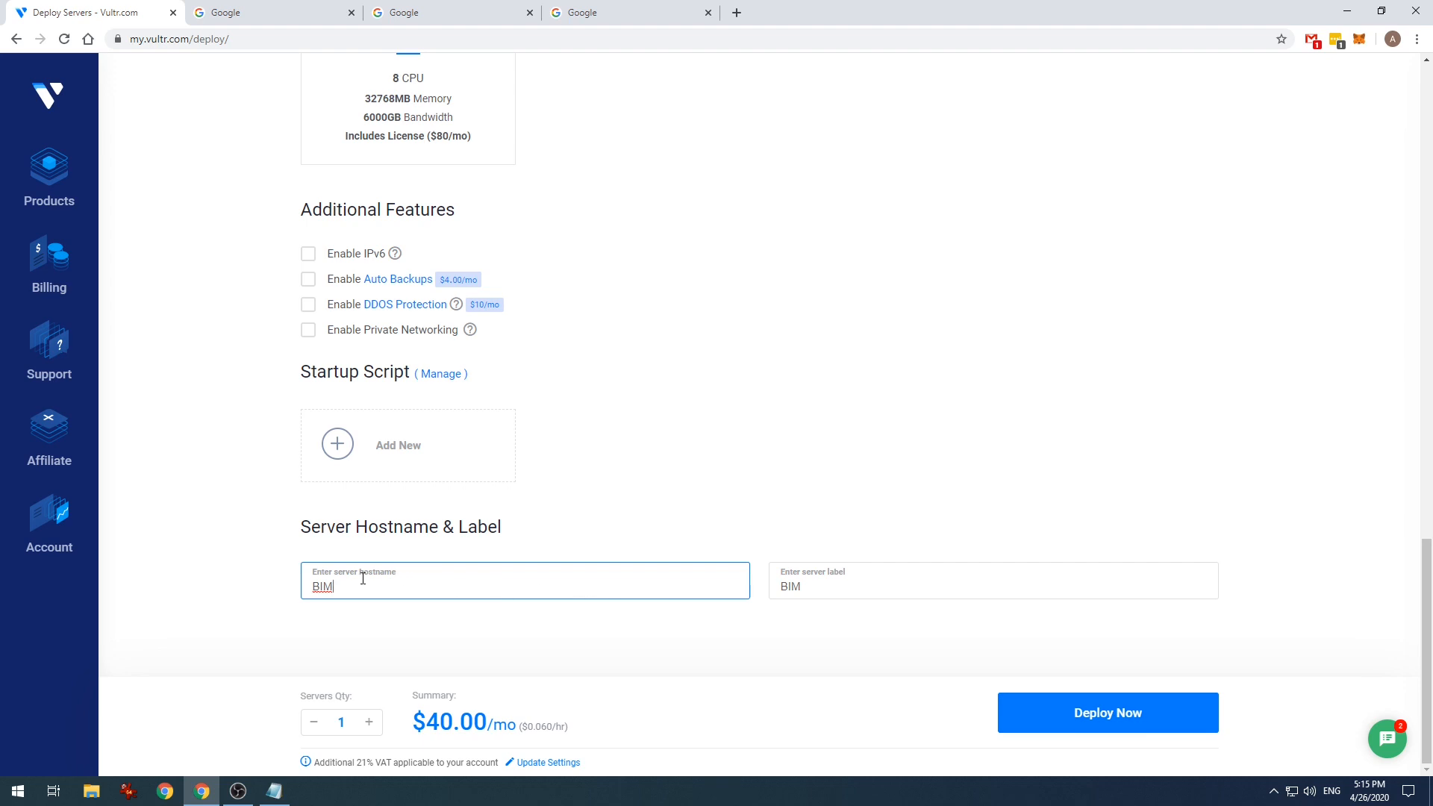
key(BackSpace)
key(BackSpace)
key(BackSpace)
text(BIM)
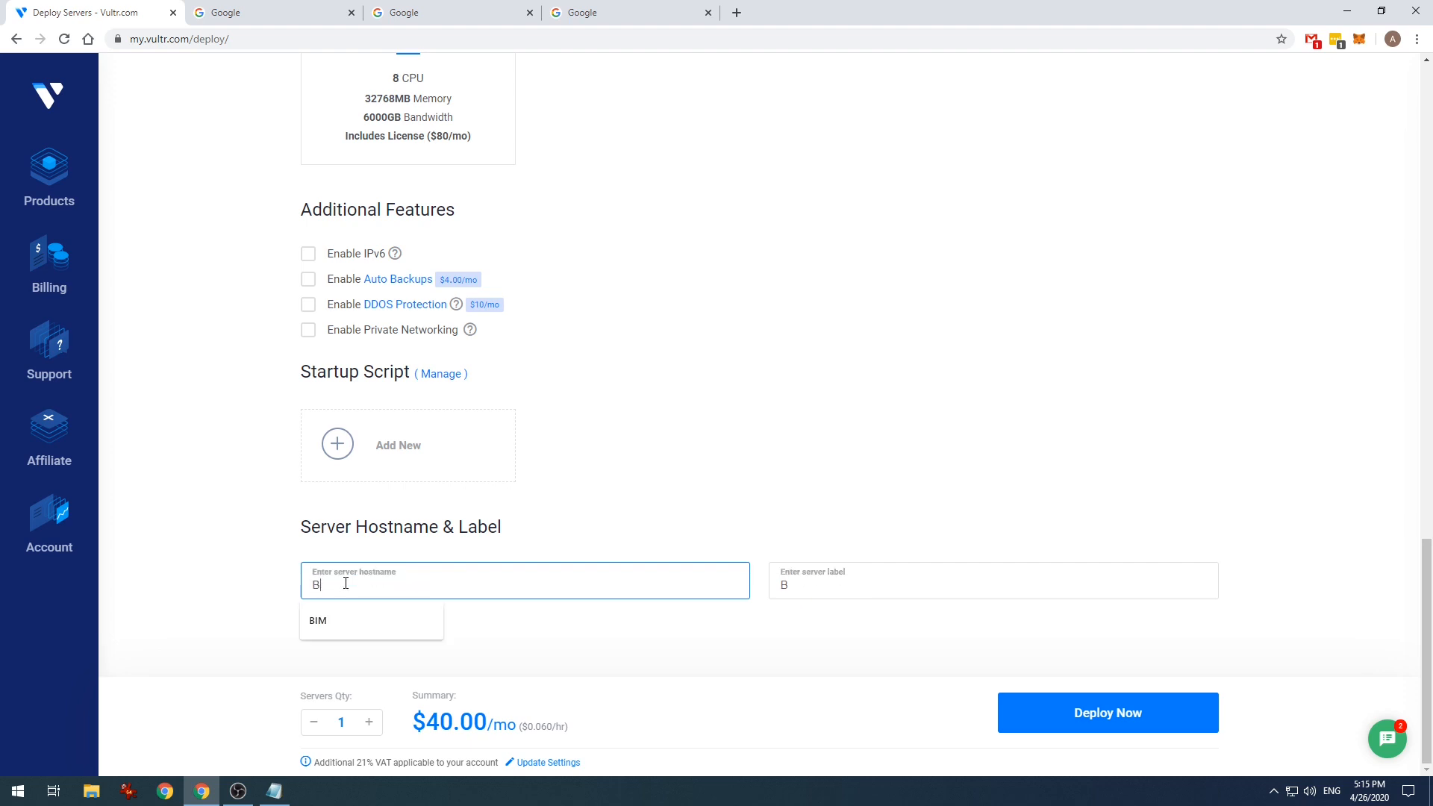
click(1093, 716)
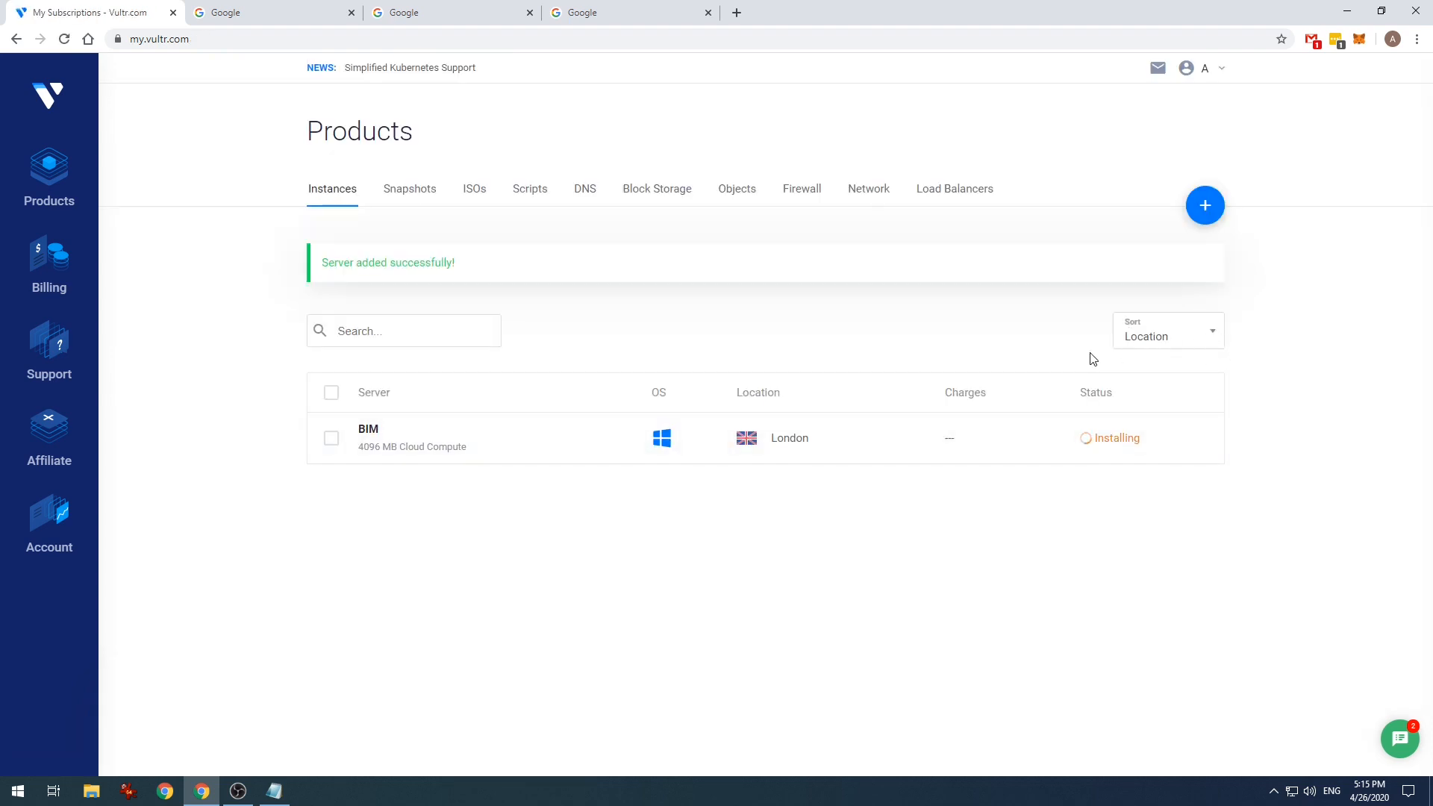
- Open the BIM server's Server Information page from the Instances list
mouse_move(1212, 204)
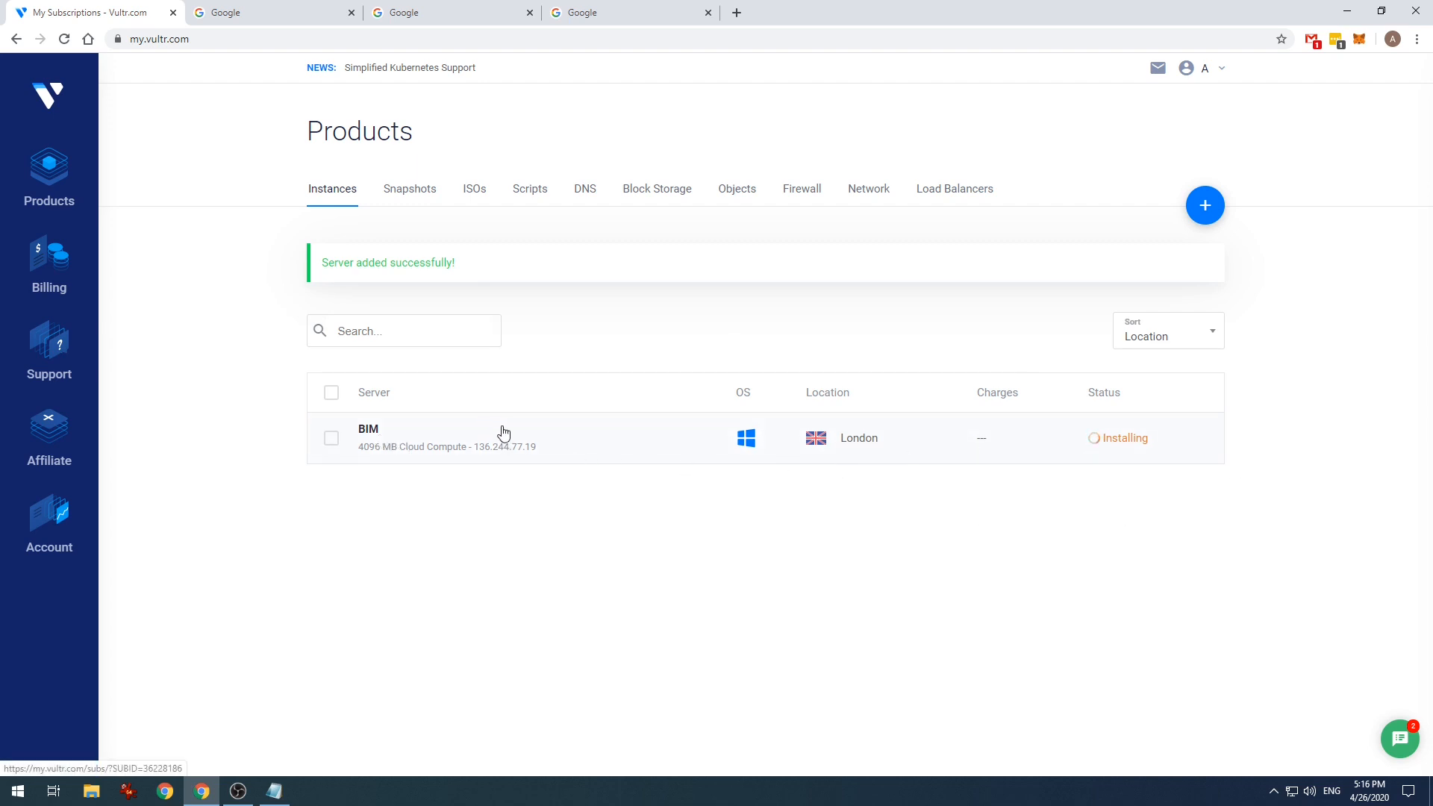
click(377, 434)
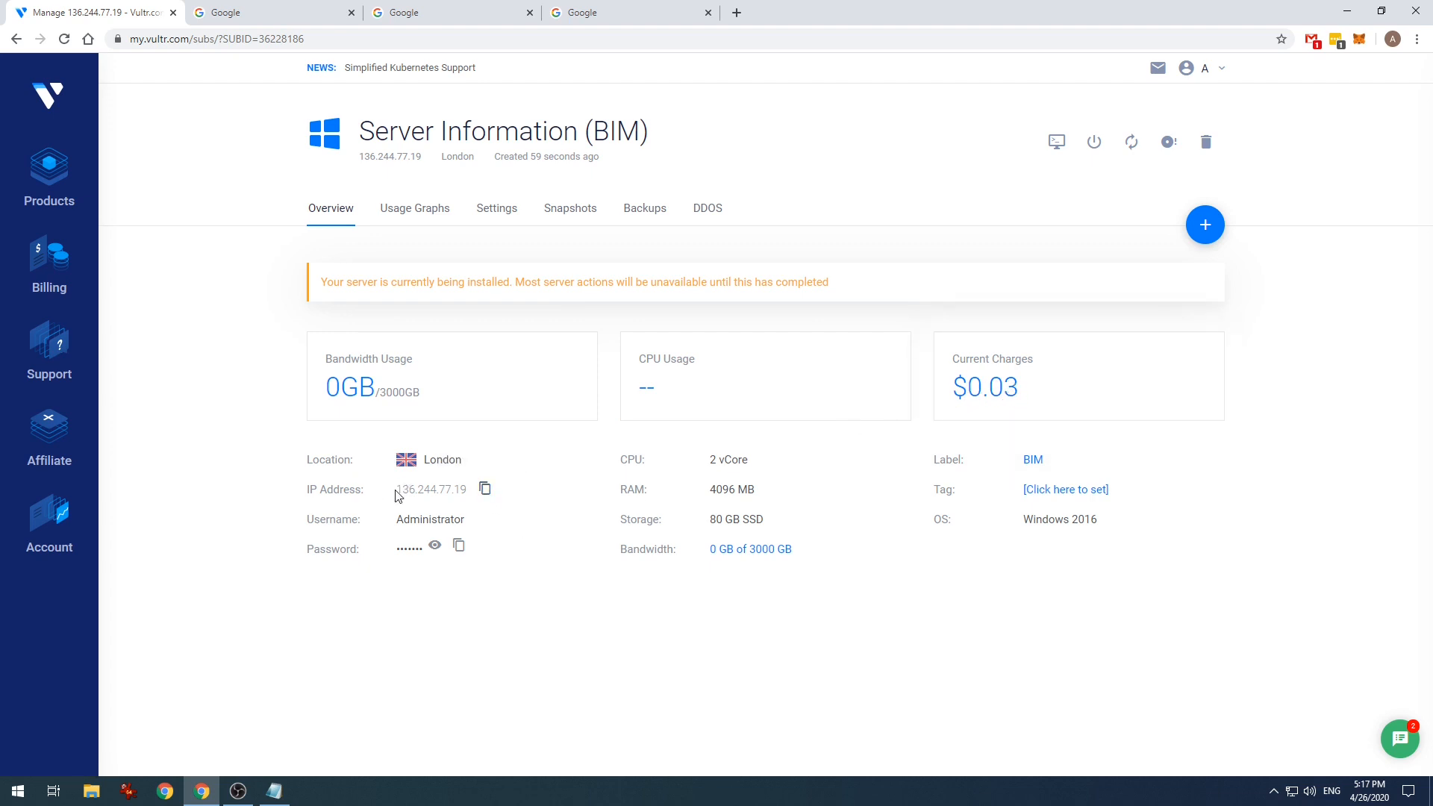
- View the BIM server's Usage Graphs with monthly bandwidth and the 30-day traffic chart
drag(398, 496, 471, 487)
click(419, 517)
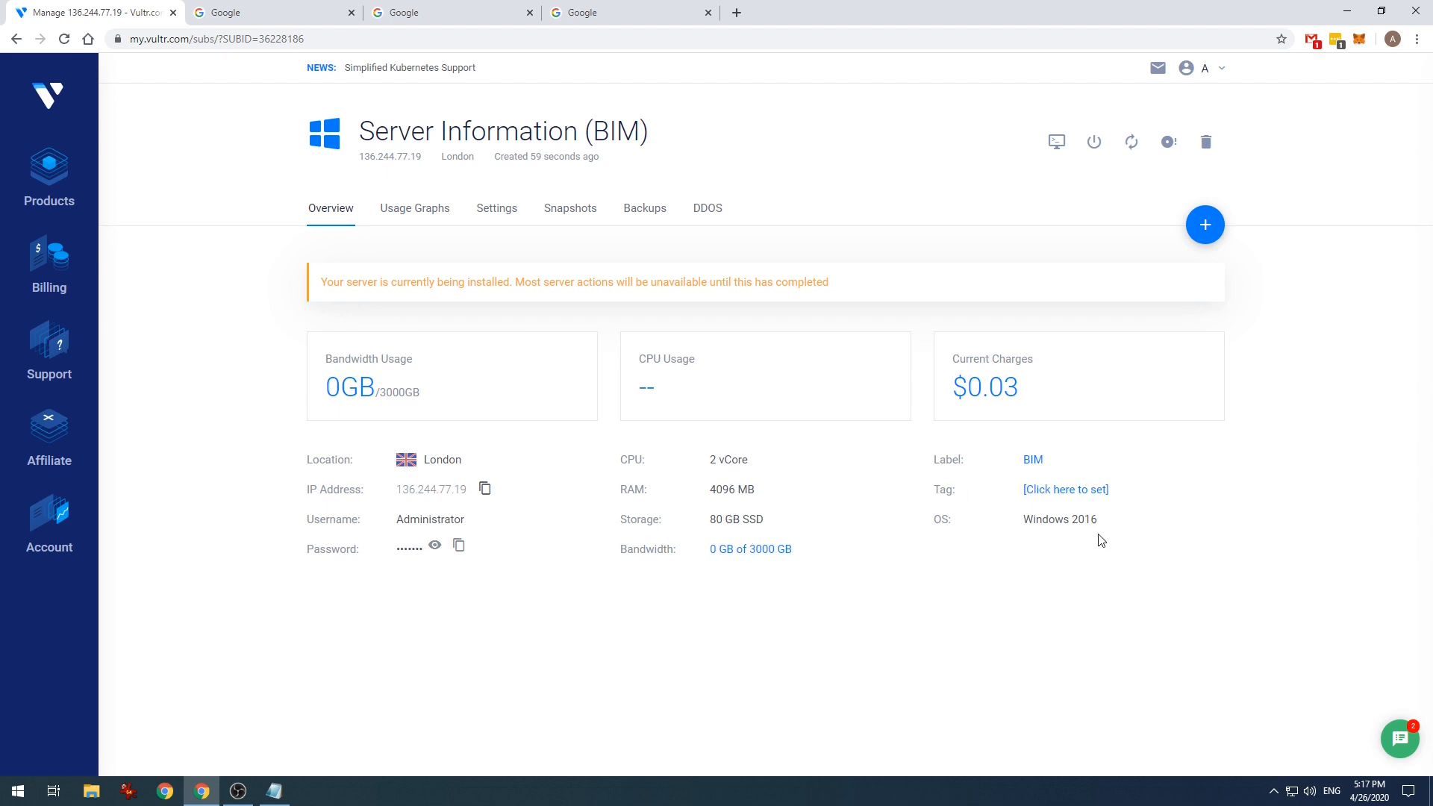
click(411, 217)
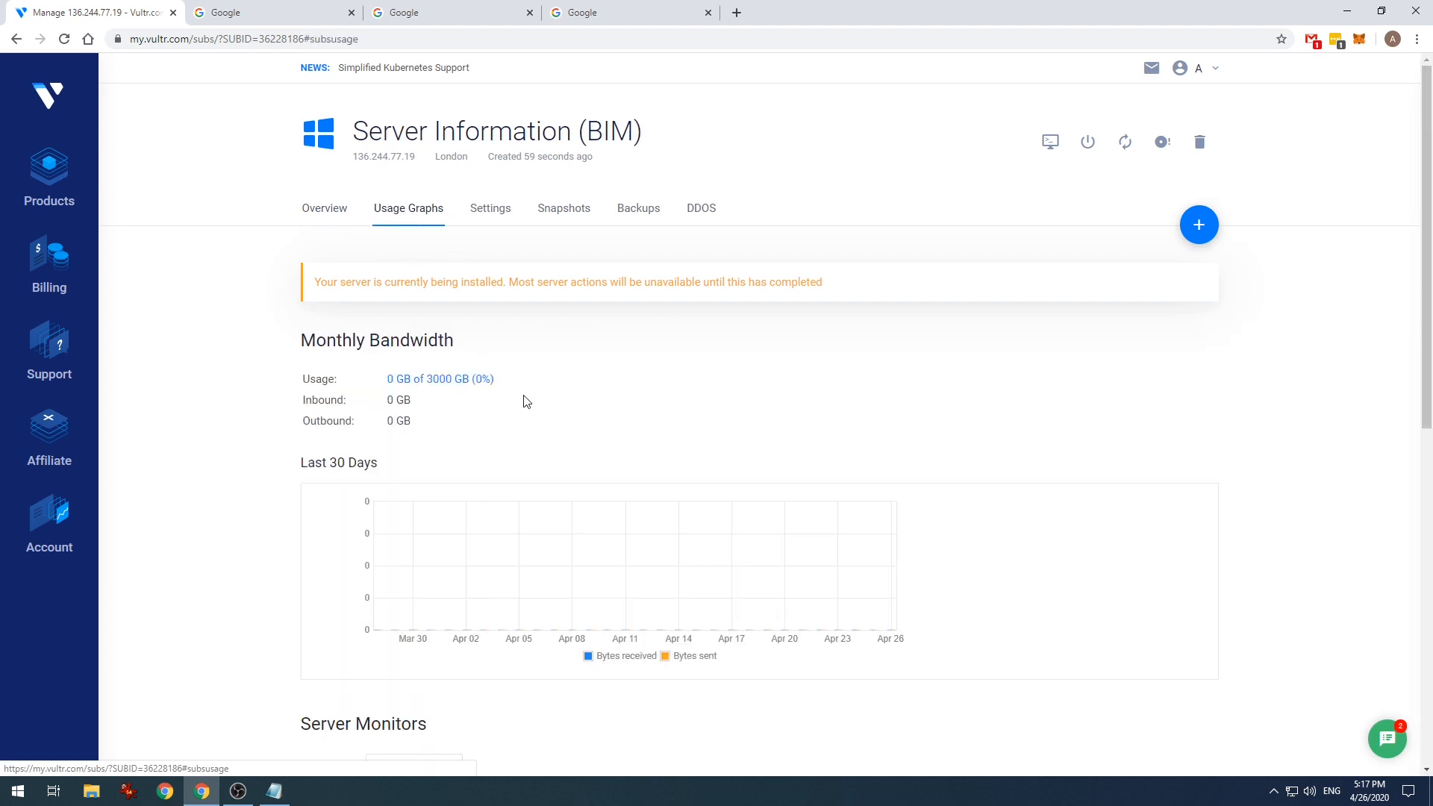
scroll(502, 428, down, 5)
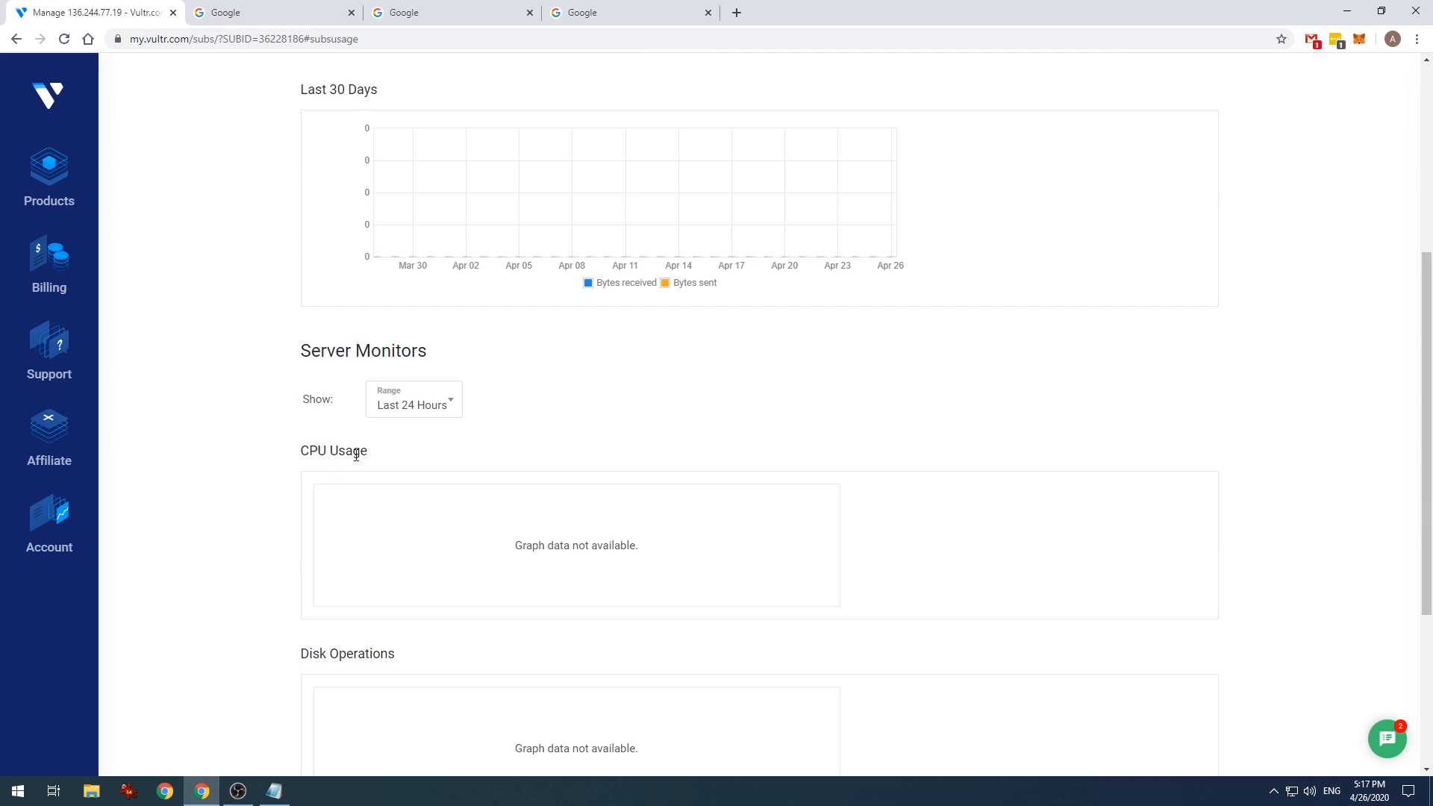
scroll(634, 556, down, 2)
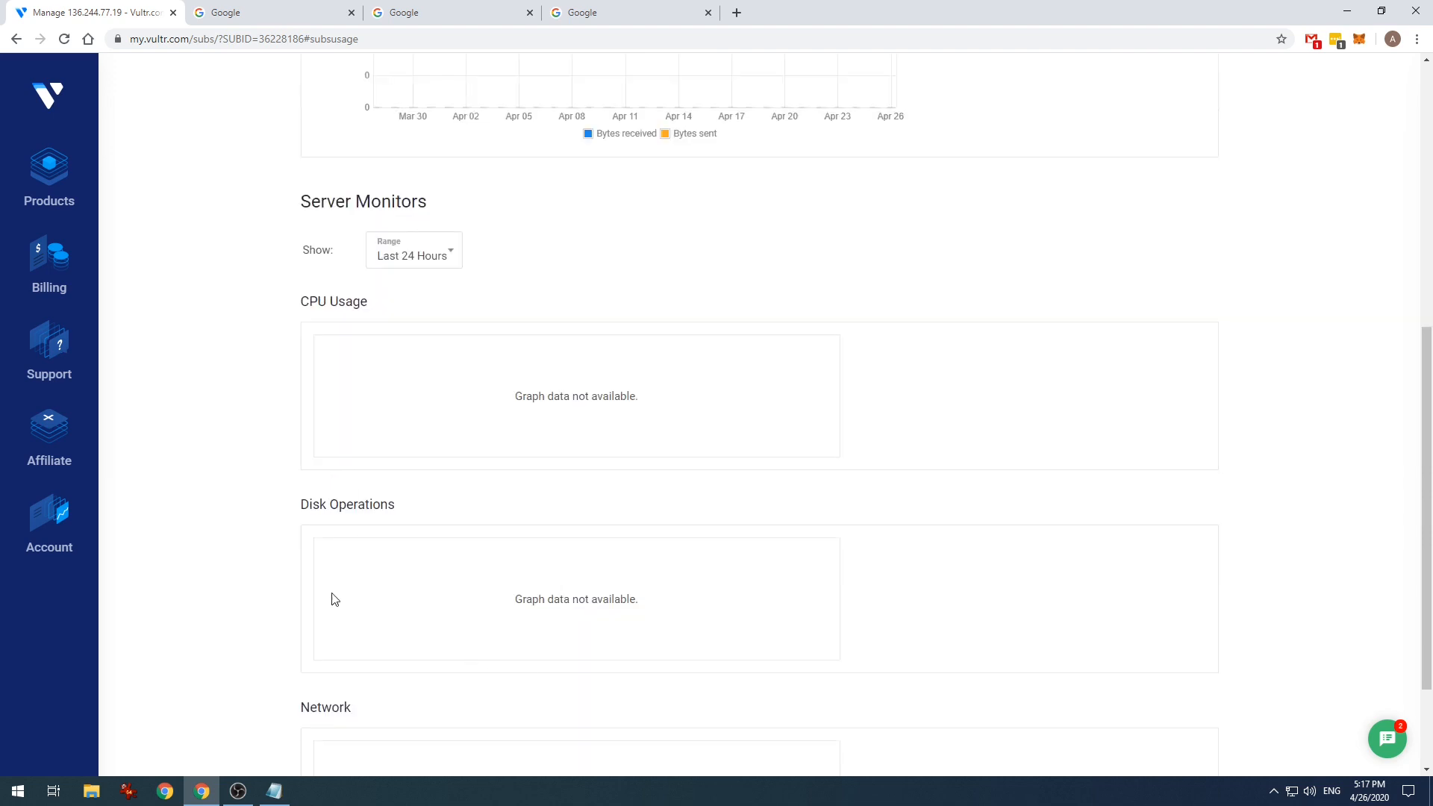
scroll(760, 537, down, 2)
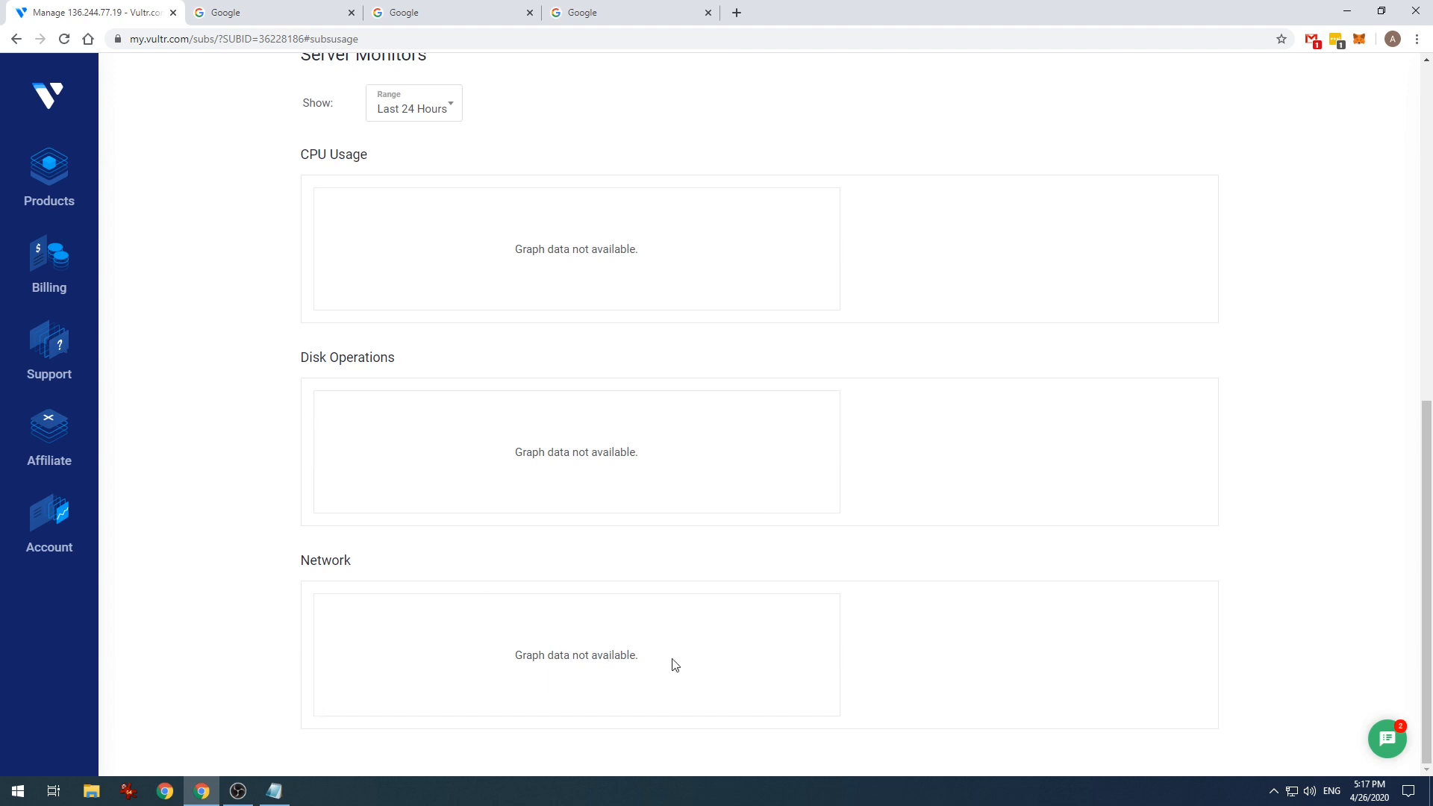
scroll(715, 664, up, 8)
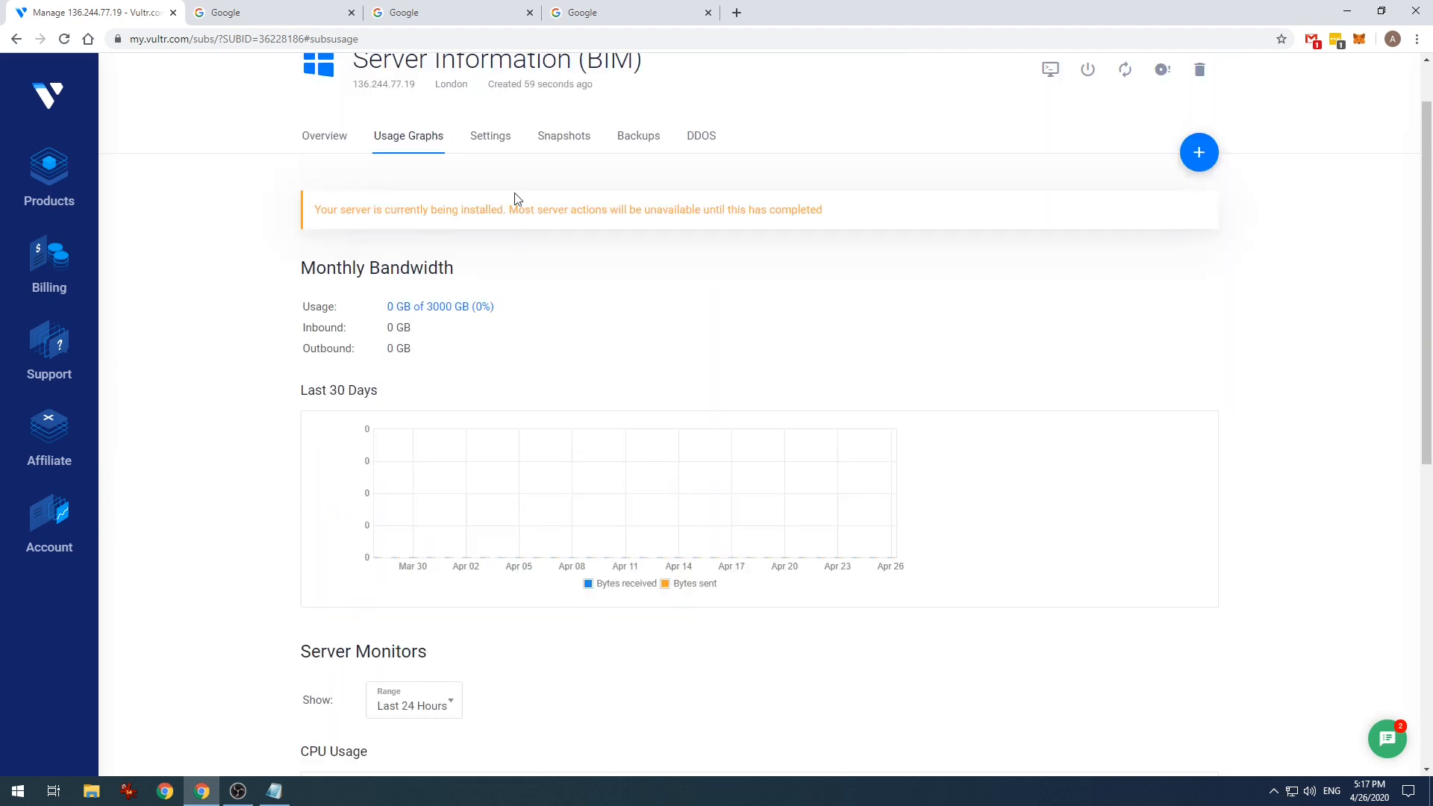
scroll(492, 149, up, 1)
- Review the Change Plan and Change OS options in Settings without selecting anything
click(489, 203)
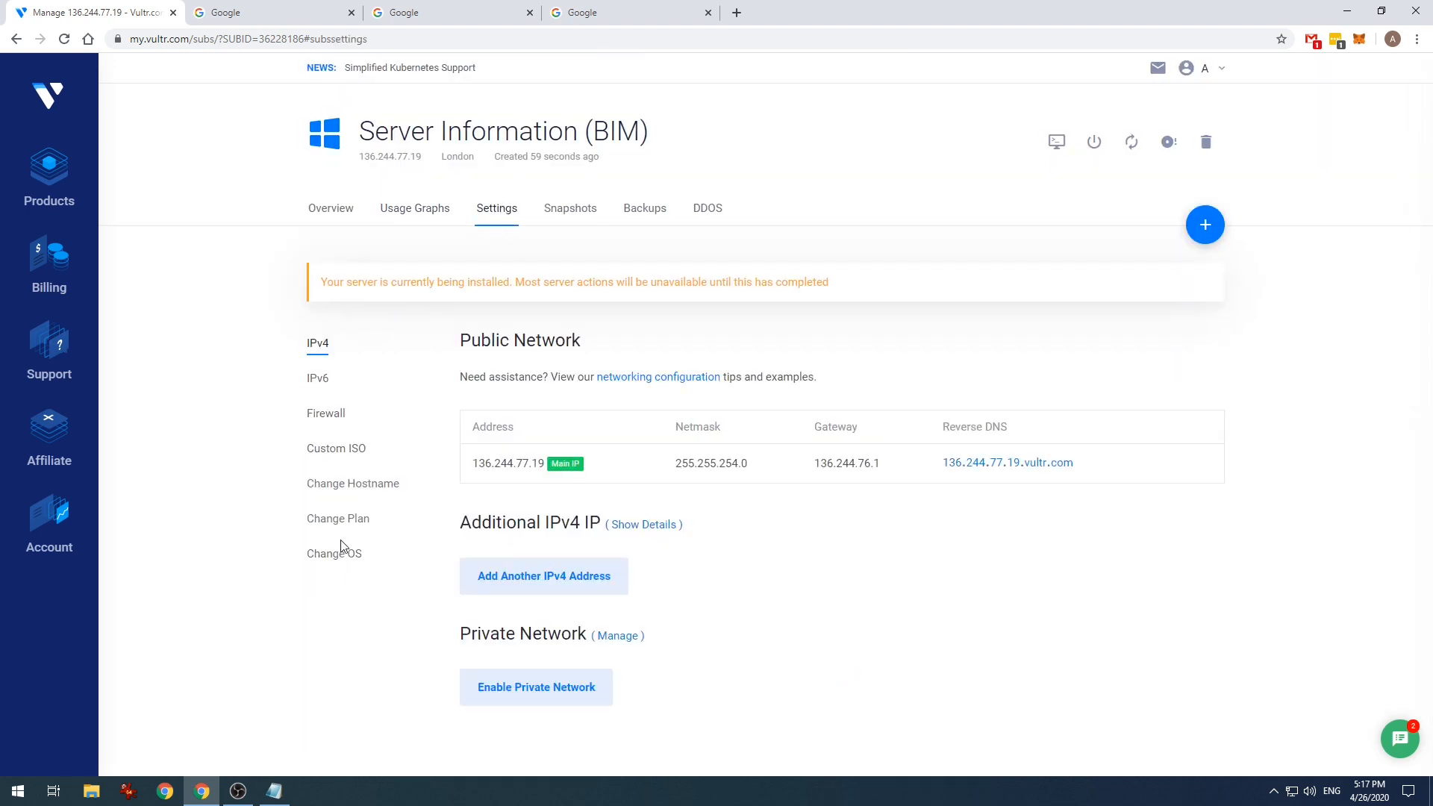
click(340, 520)
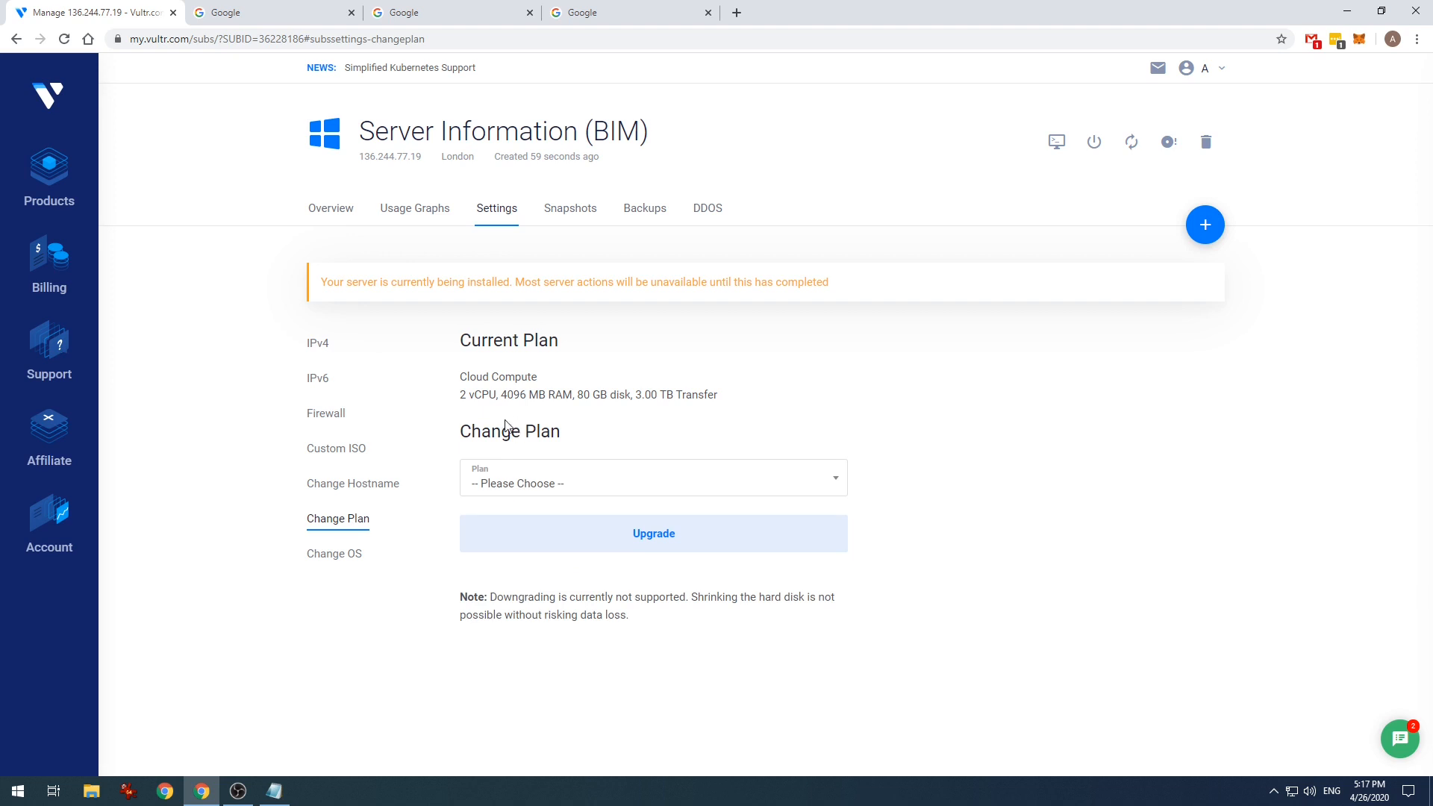
click(598, 478)
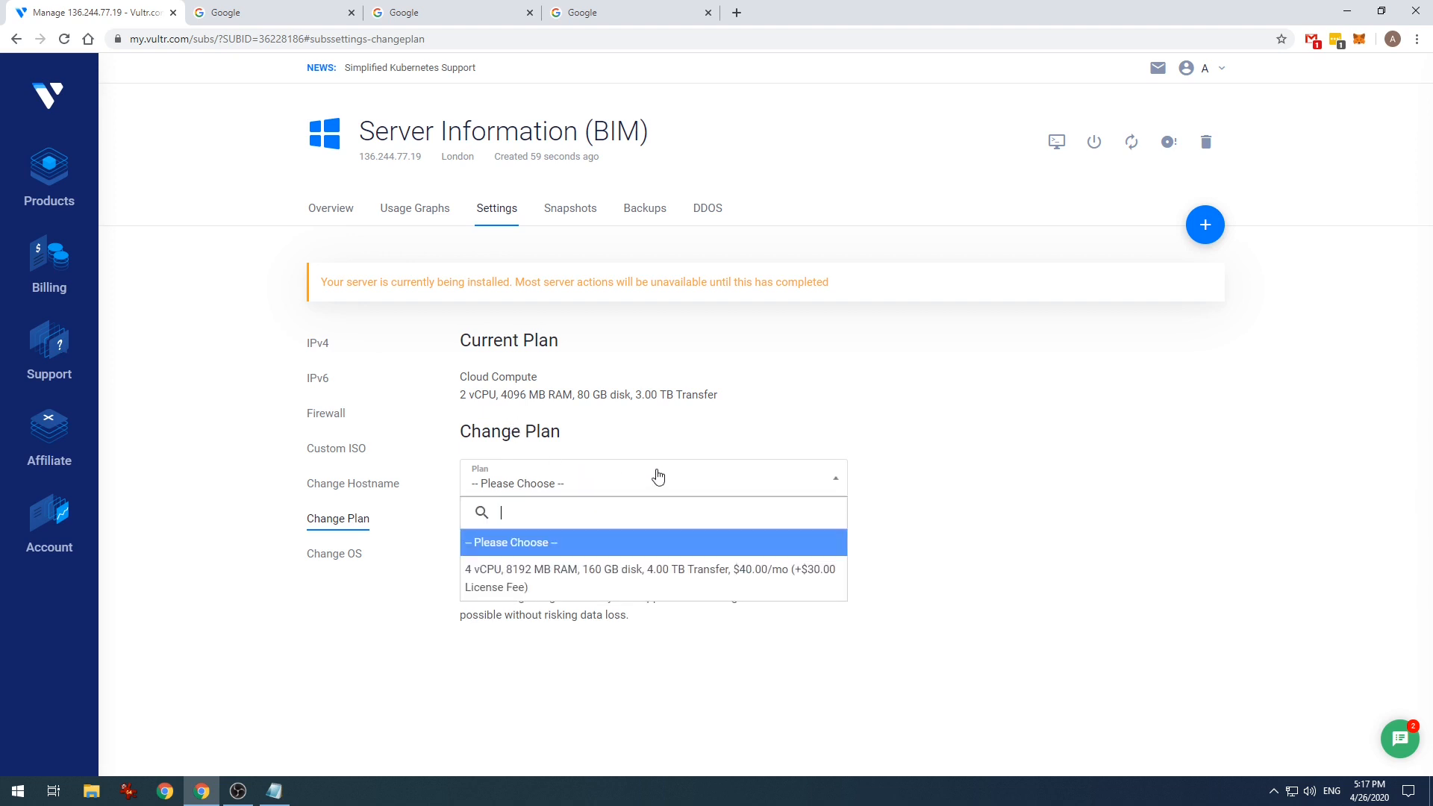
click(705, 457)
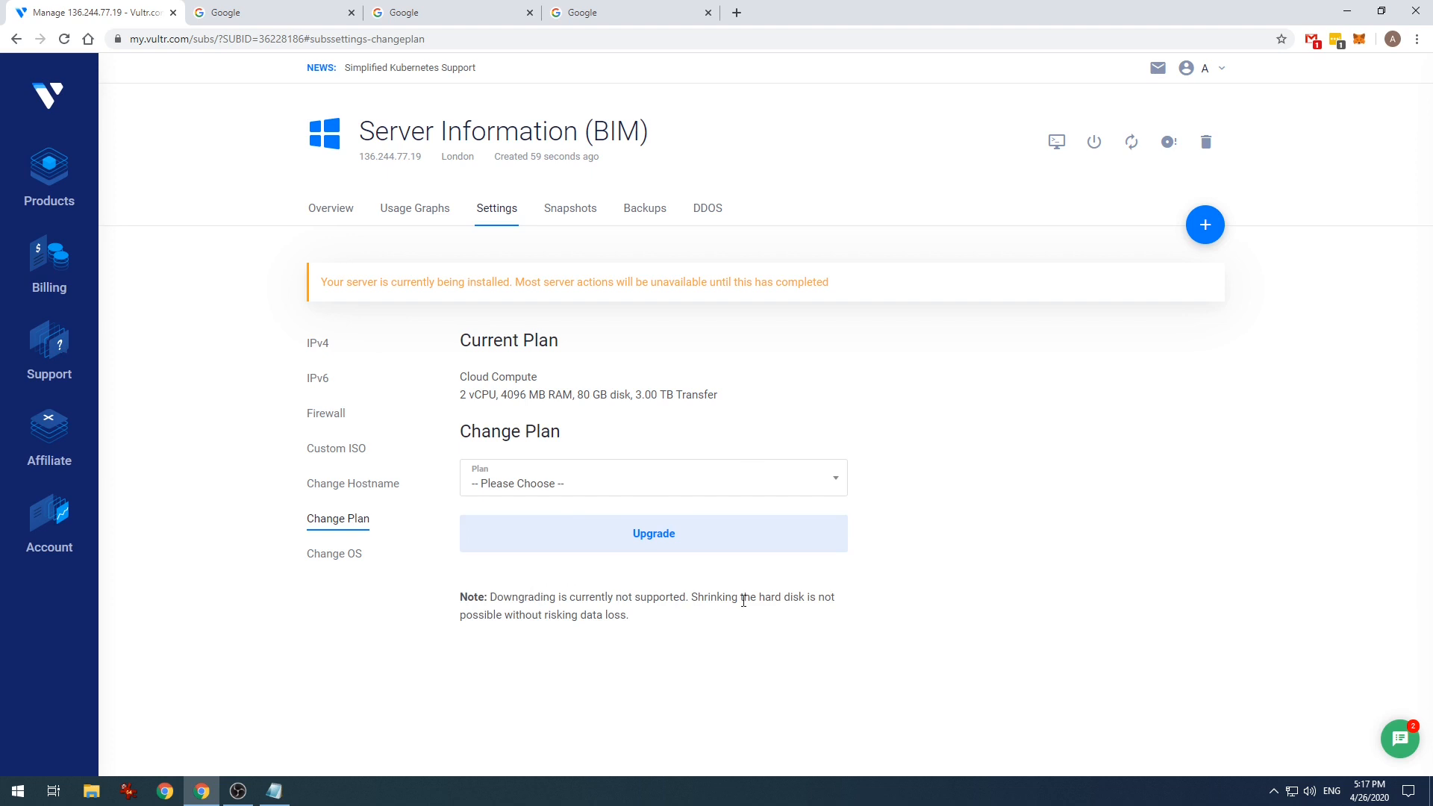
click(633, 481)
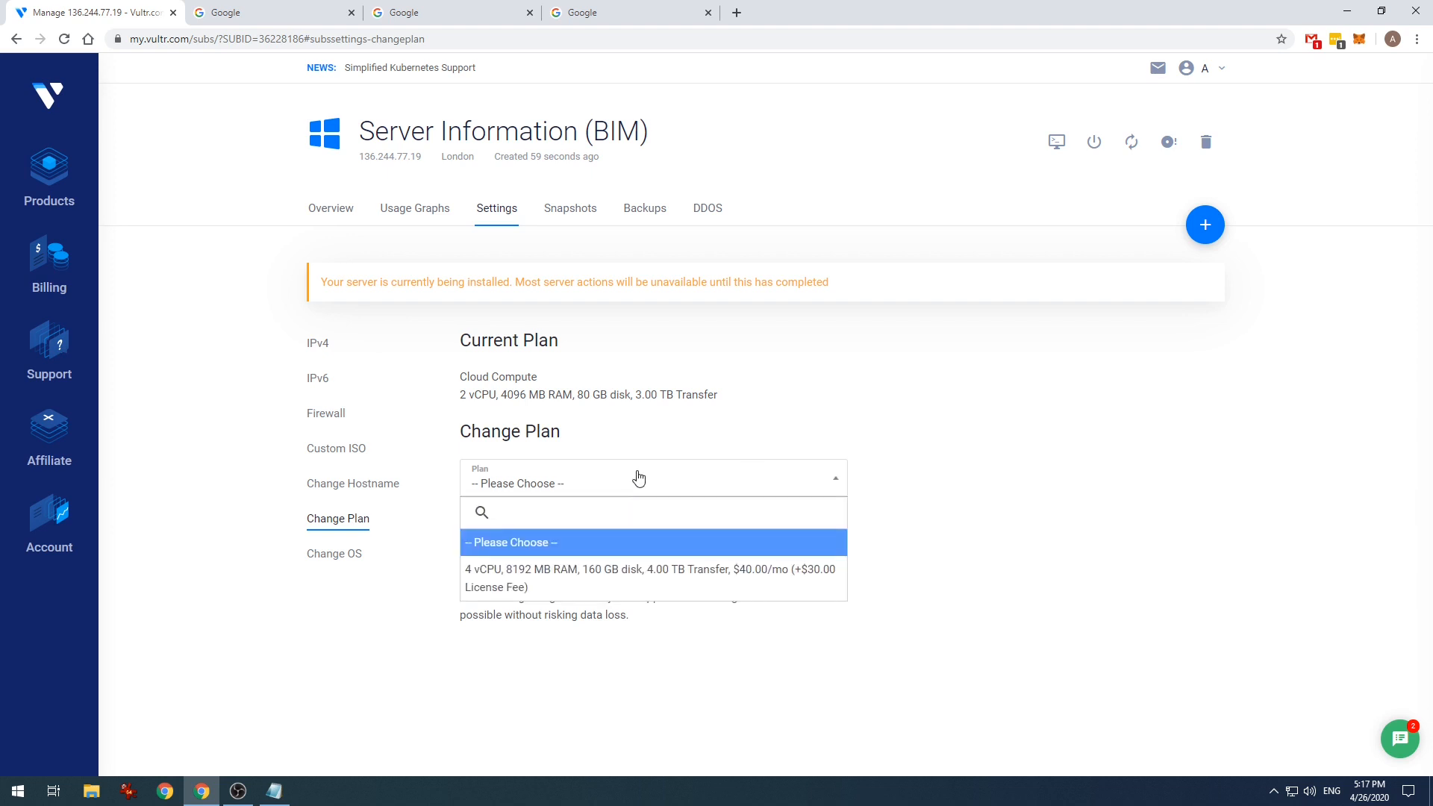
click(647, 480)
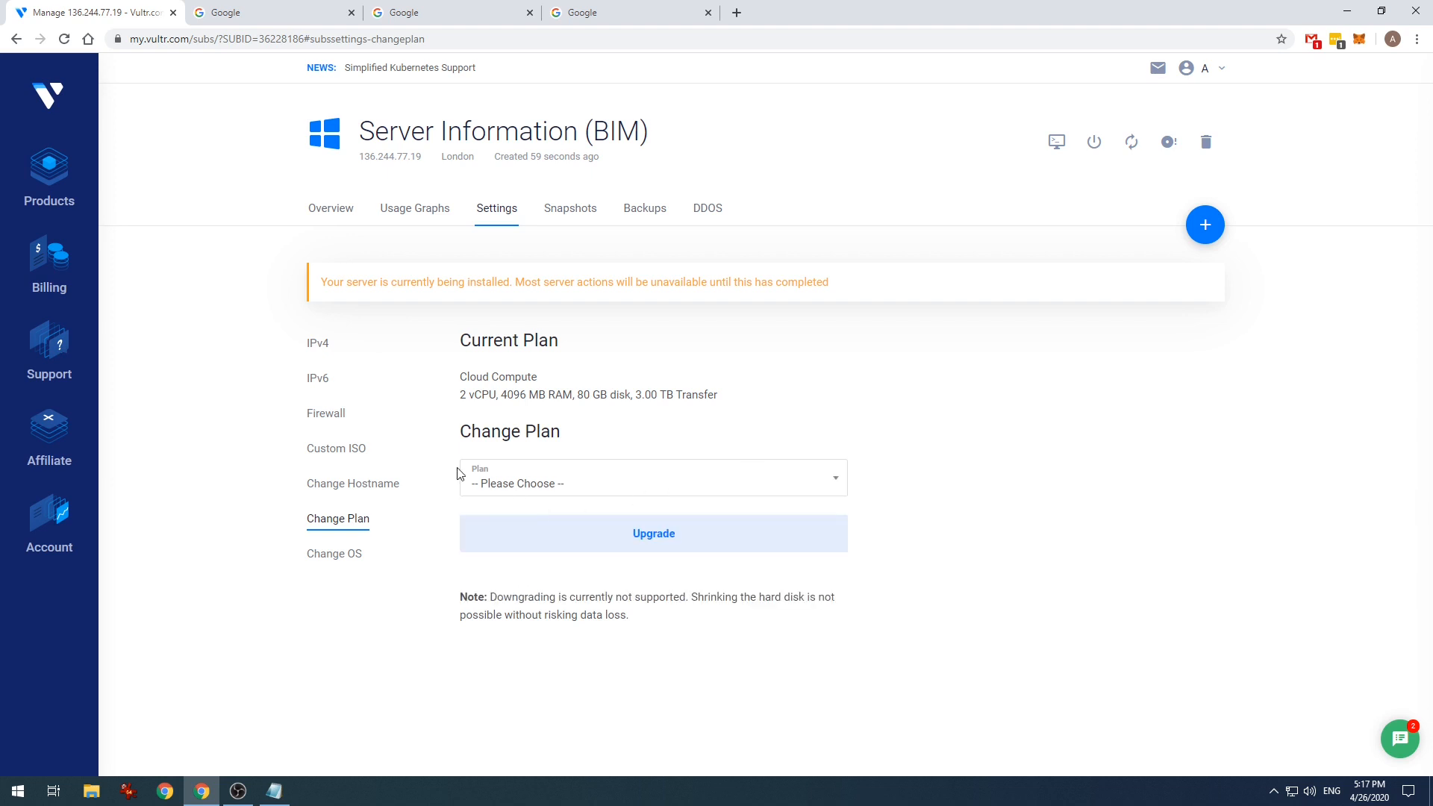
click(351, 558)
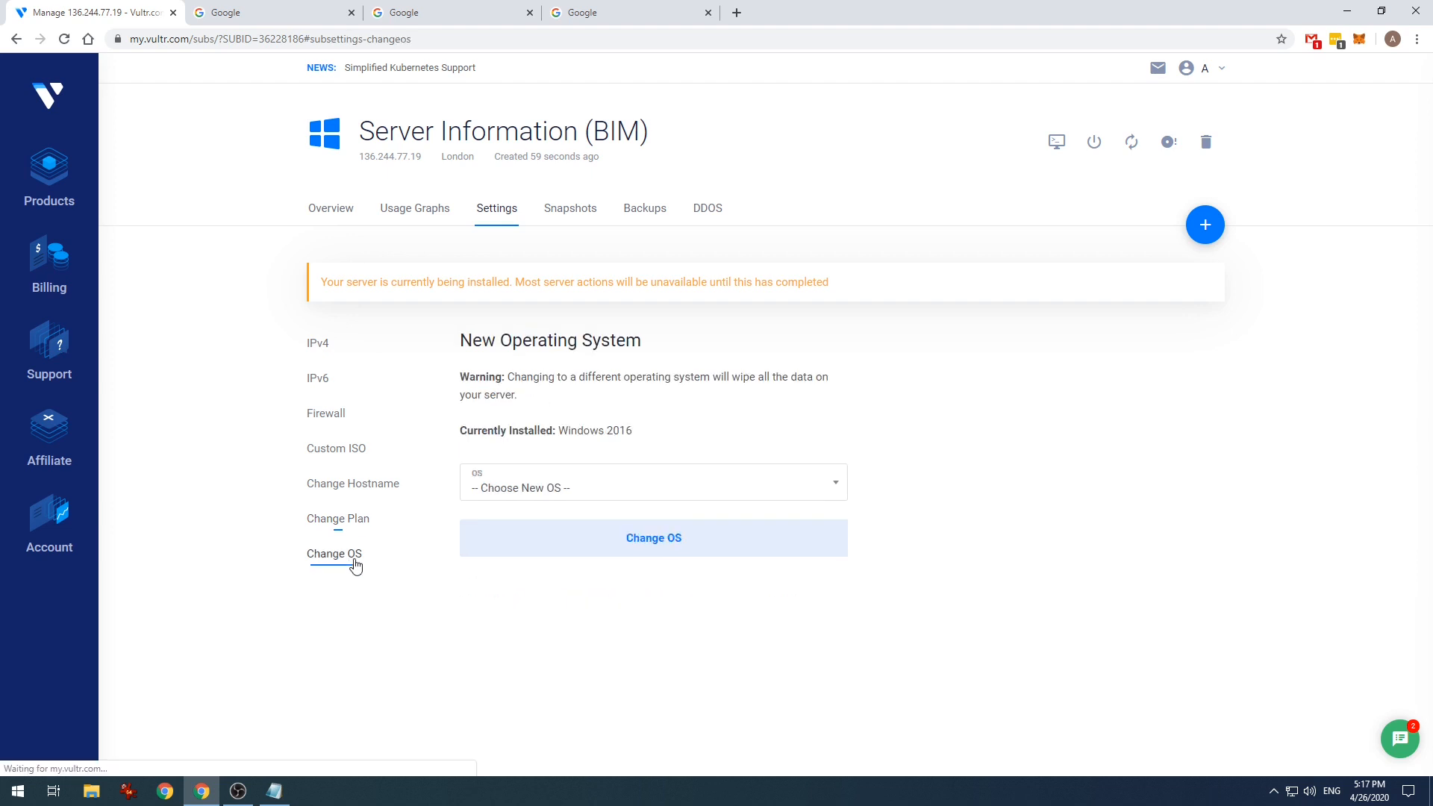
click(601, 489)
click(608, 486)
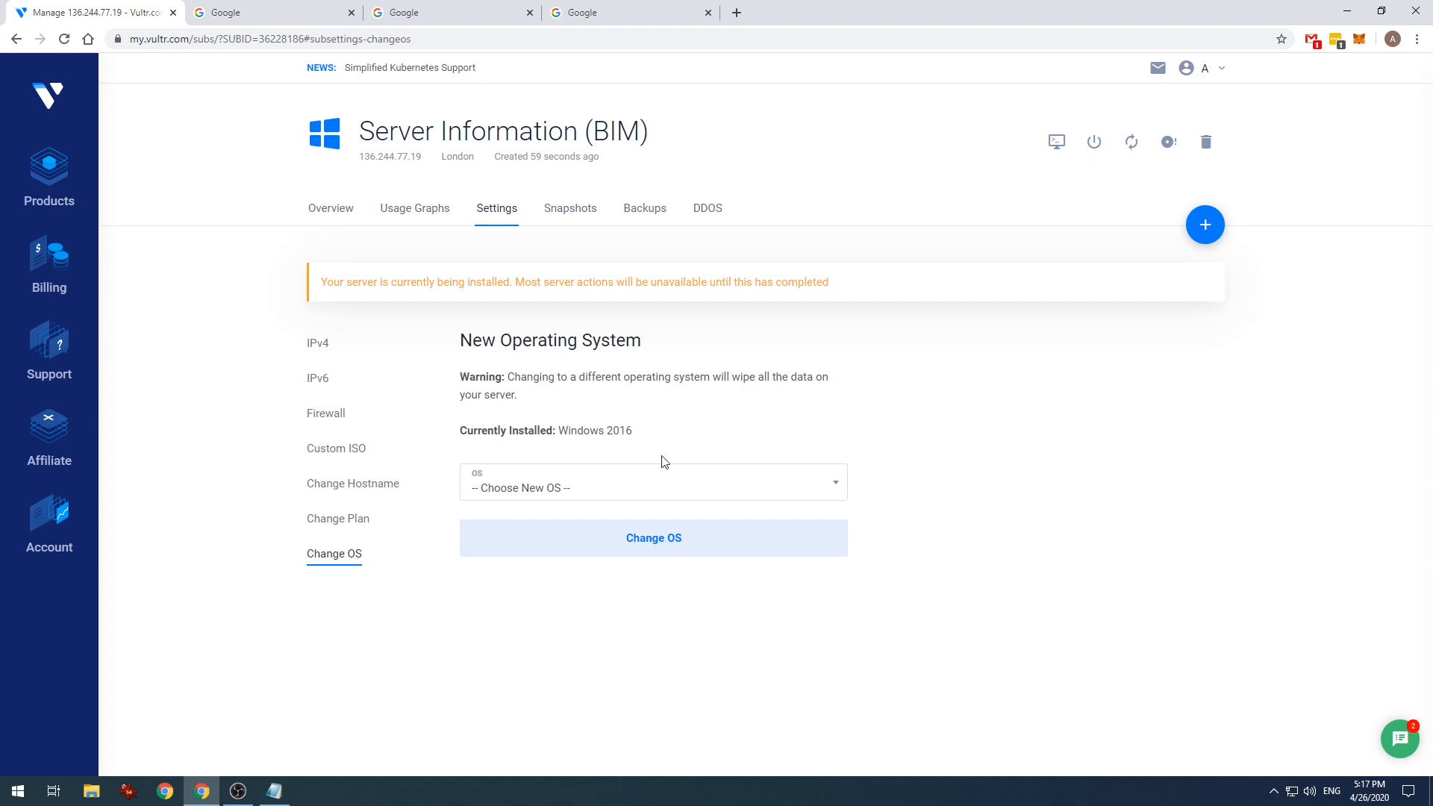
- Look over the firewall, snapshot and backup options, then return to the server overview
click(326, 414)
click(569, 209)
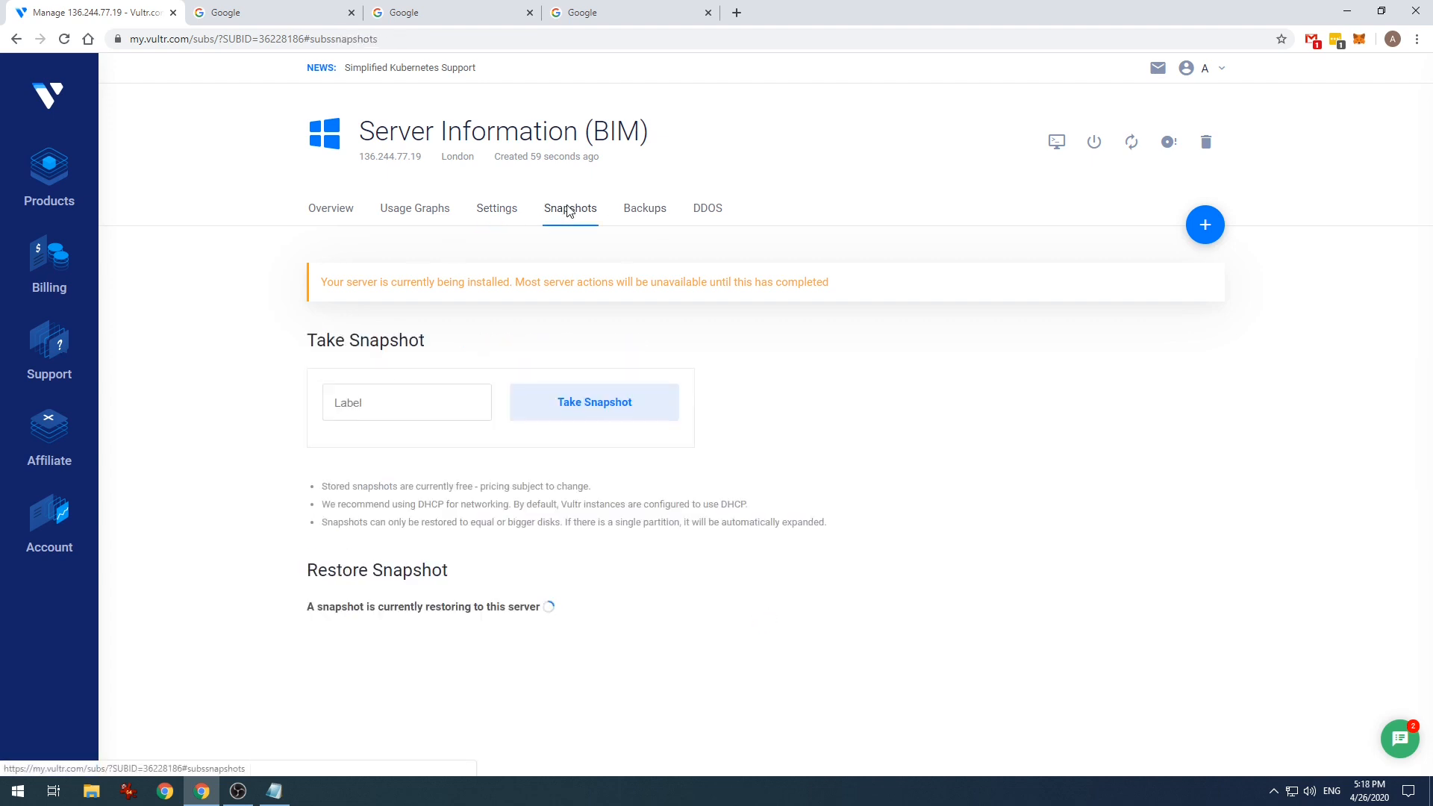
click(641, 212)
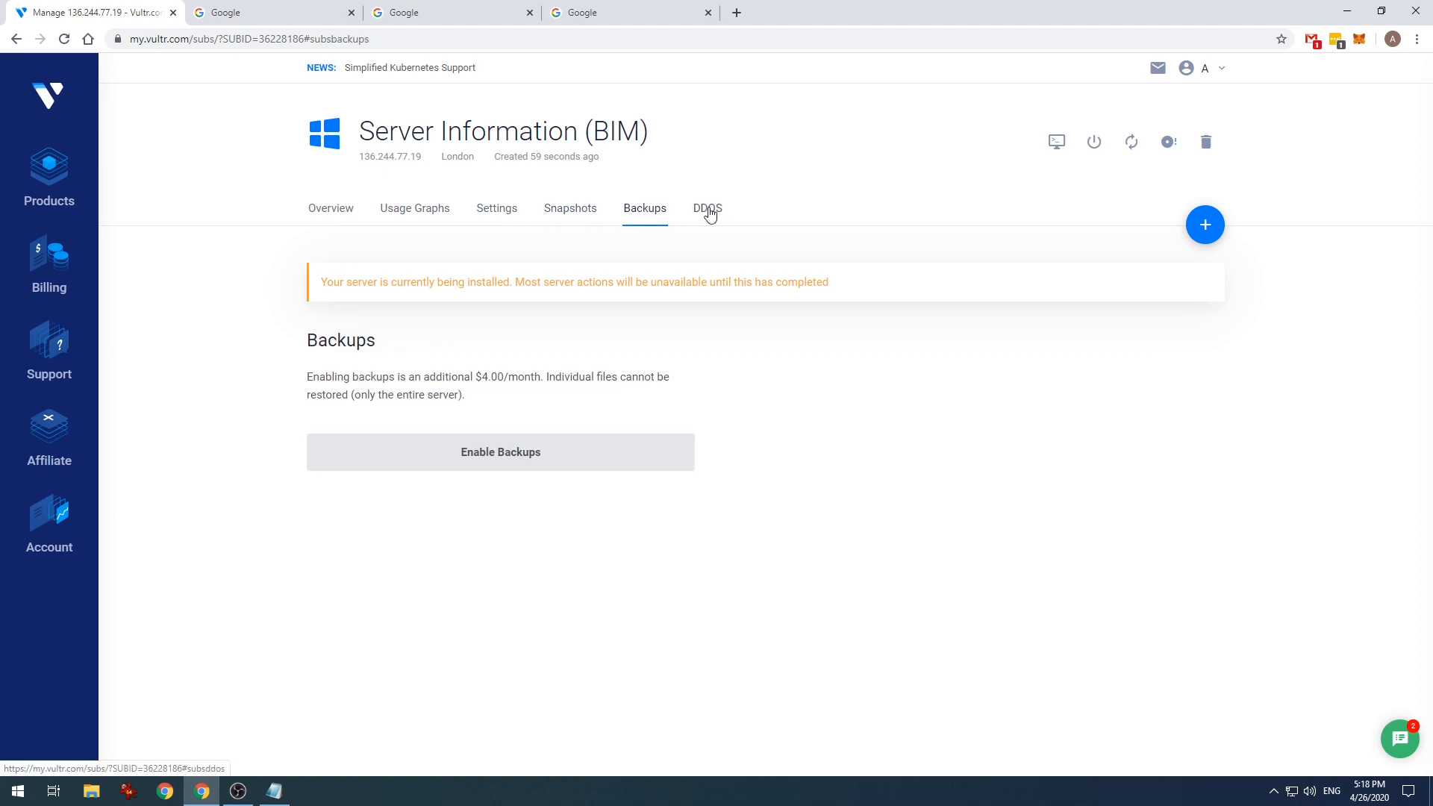
click(349, 212)
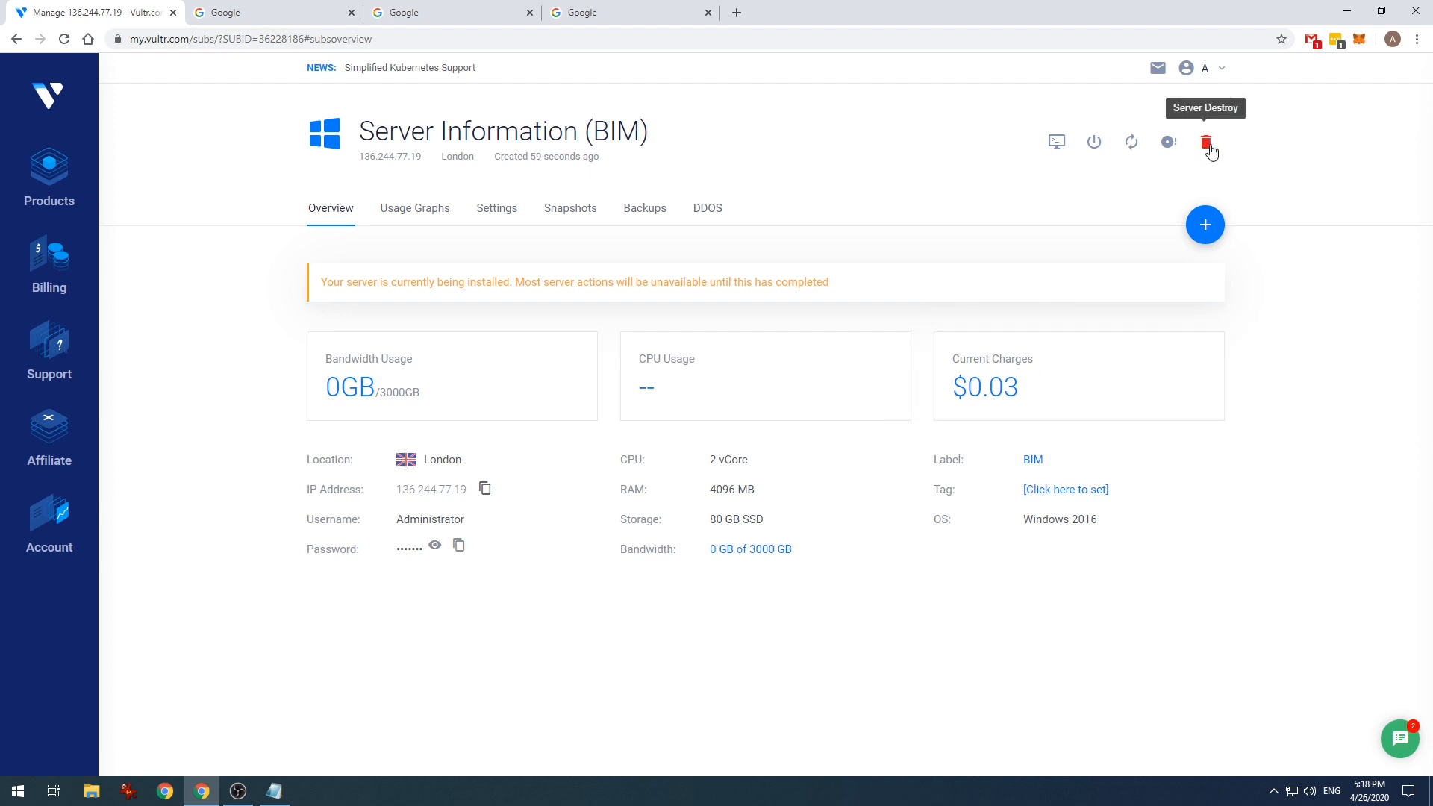
- Open the BIM server's web console popup at upper left, with the browser window on the right
click(1057, 144)
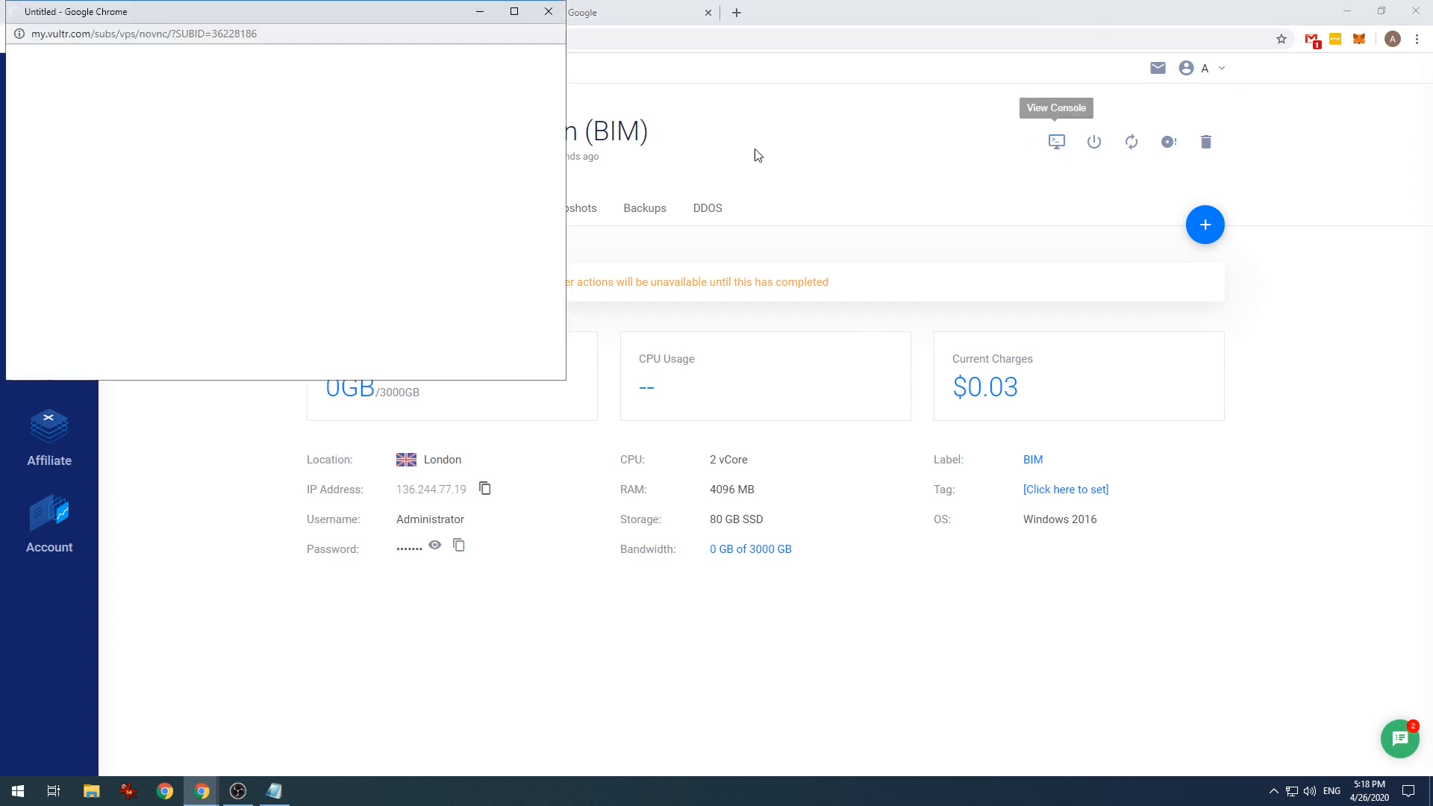
drag(387, 18, 953, 209)
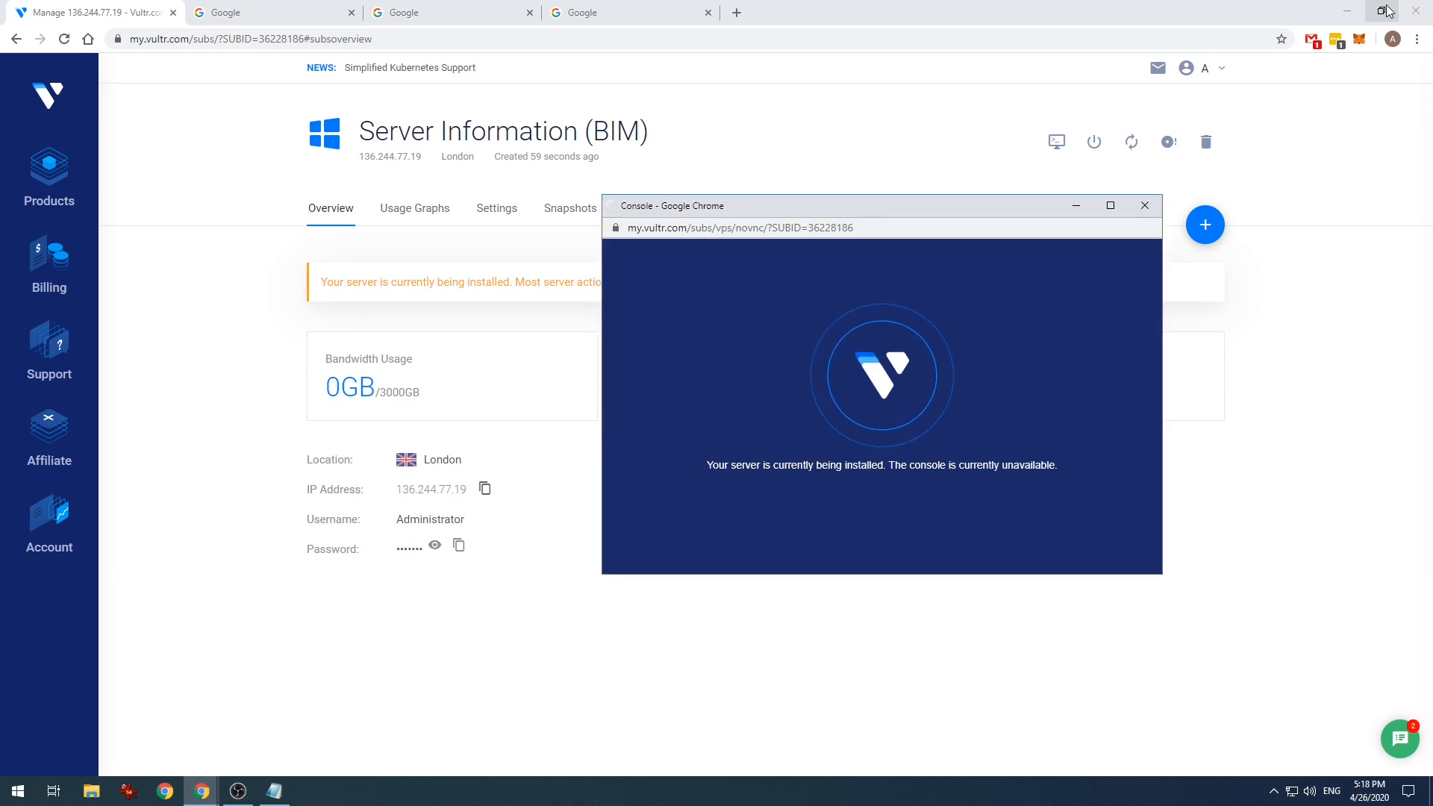
click(1381, 10)
drag(1082, 69, 809, 78)
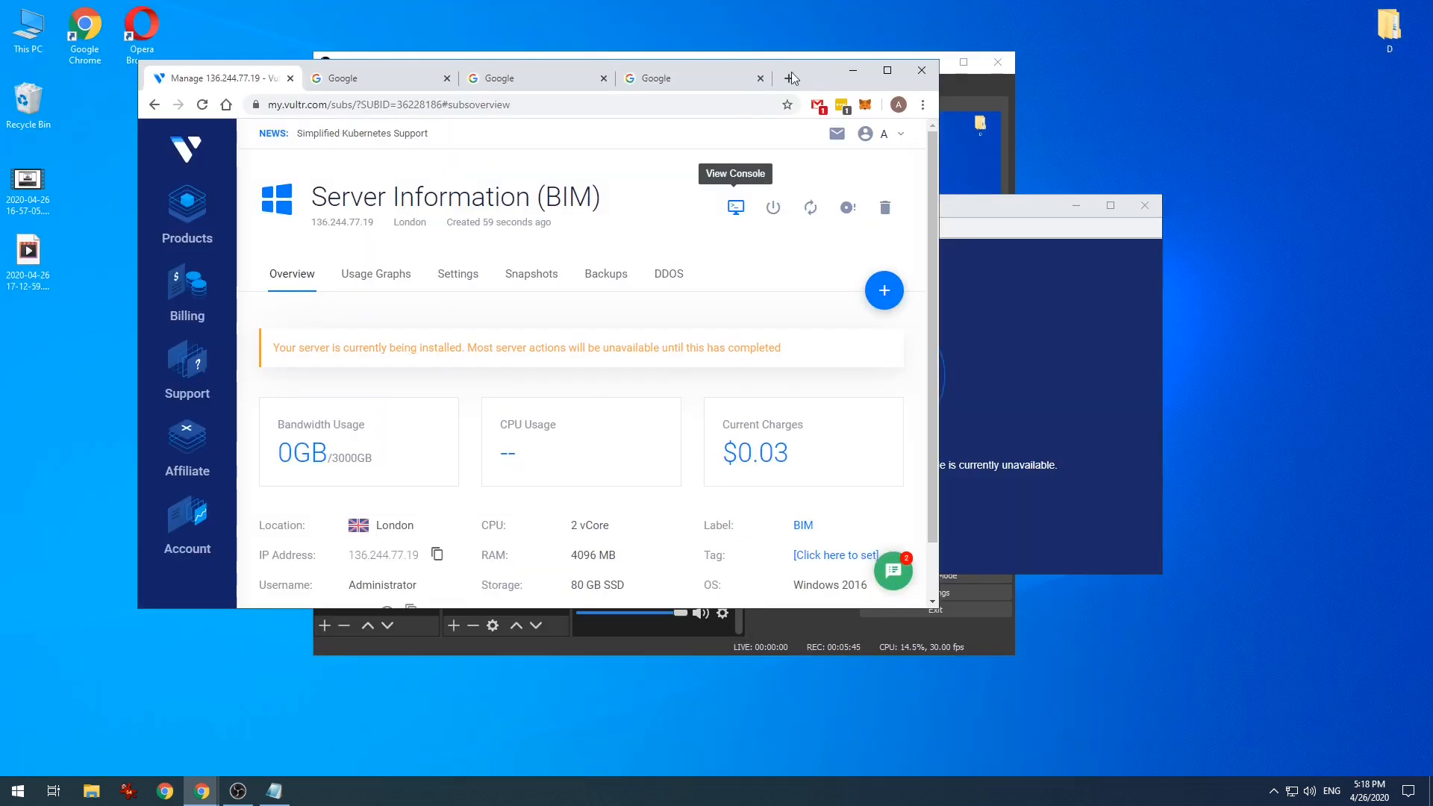
click(877, 56)
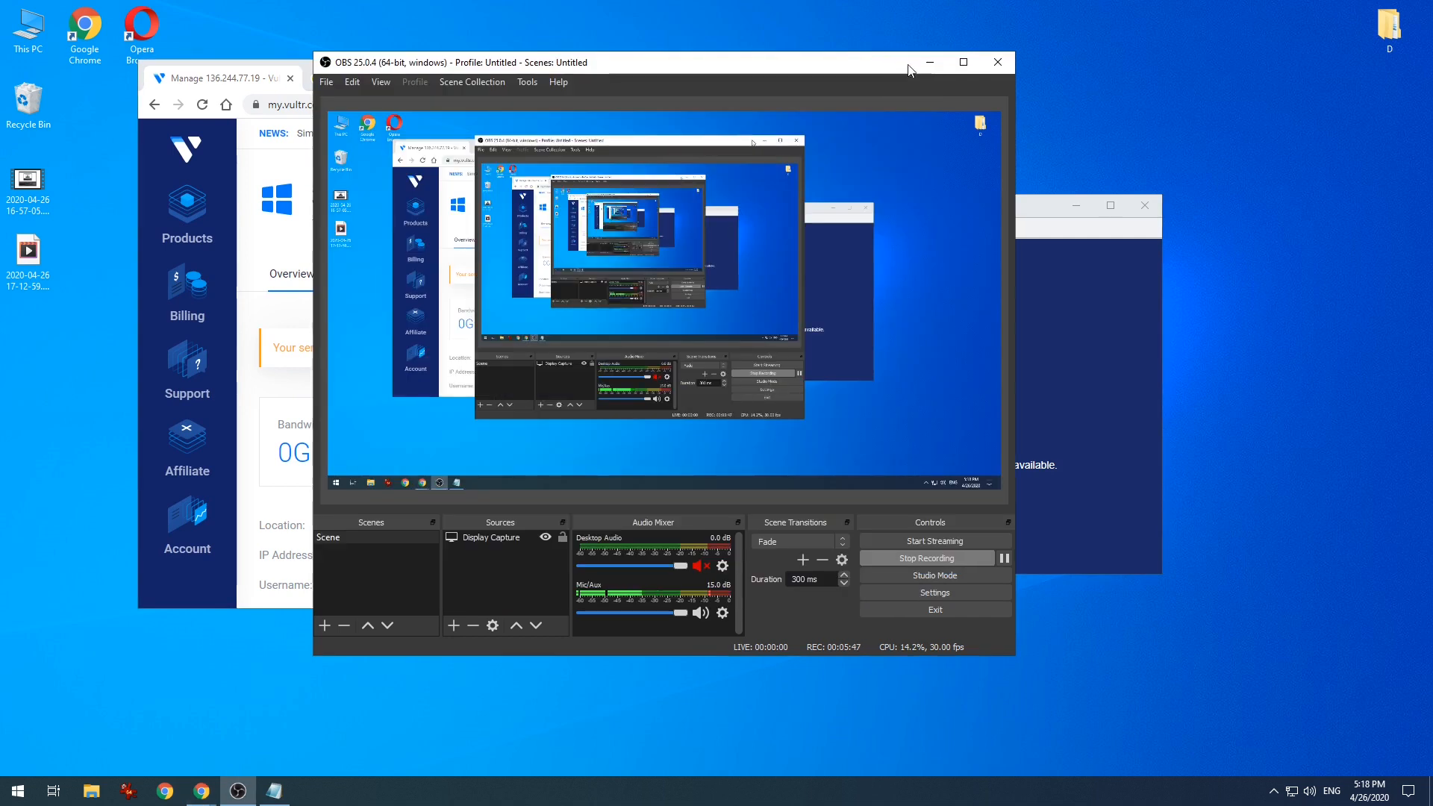
click(929, 62)
click(1005, 206)
drag(1007, 213, 577, 176)
drag(825, 73, 1324, 71)
drag(605, 163, 459, 57)
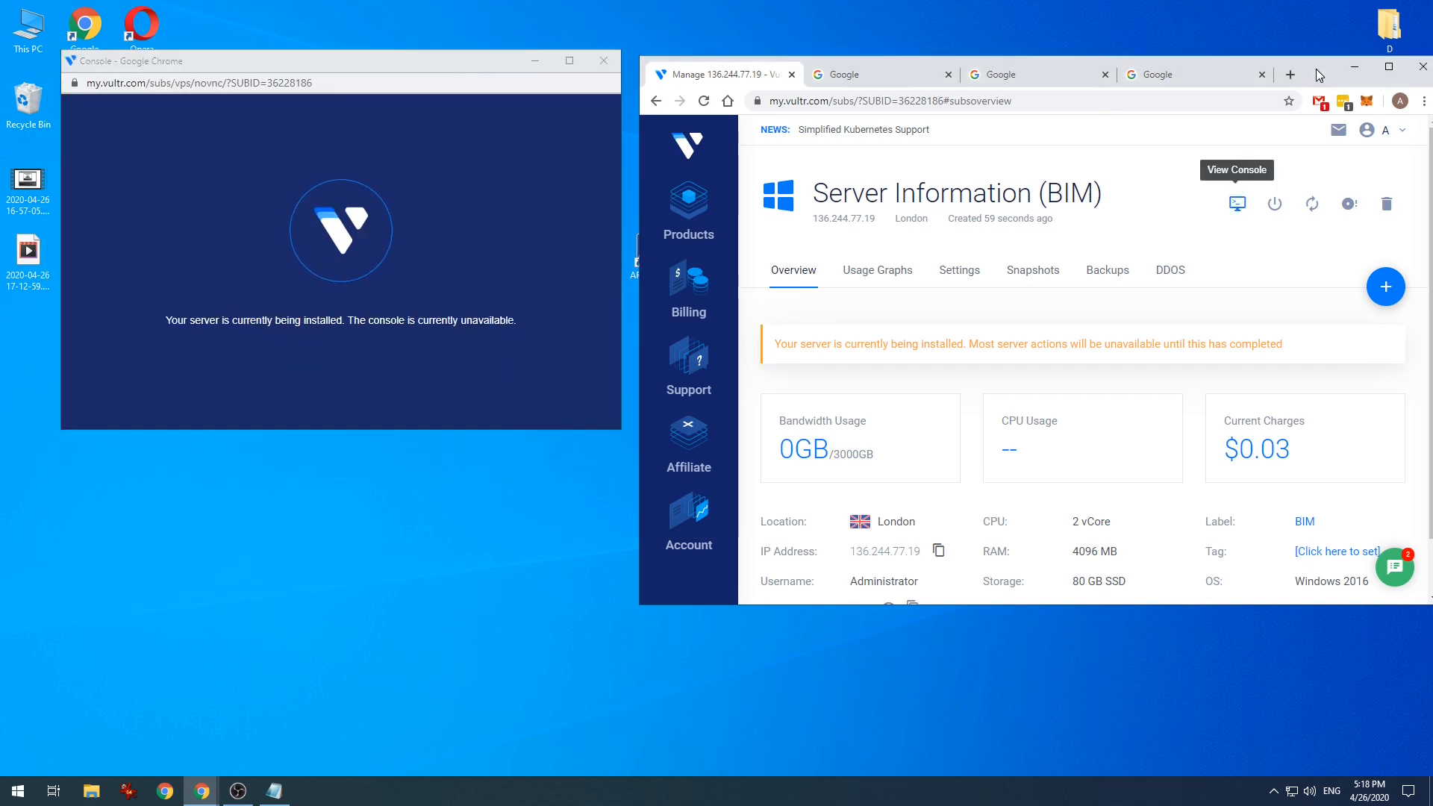
- Launch Remote Desktop Connection, place it below the console, and empty its Computer field
click(18, 791)
text(remote)
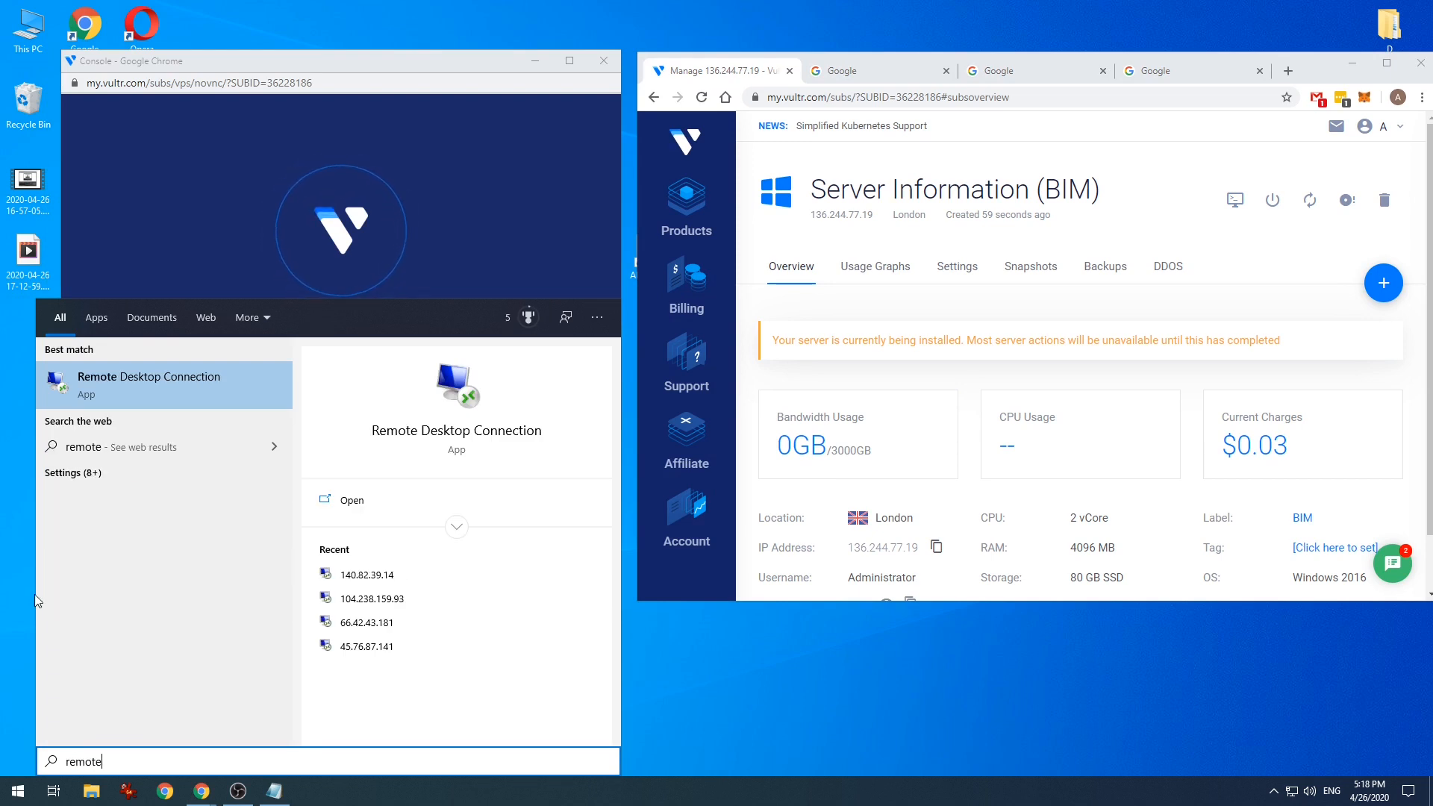
click(179, 379)
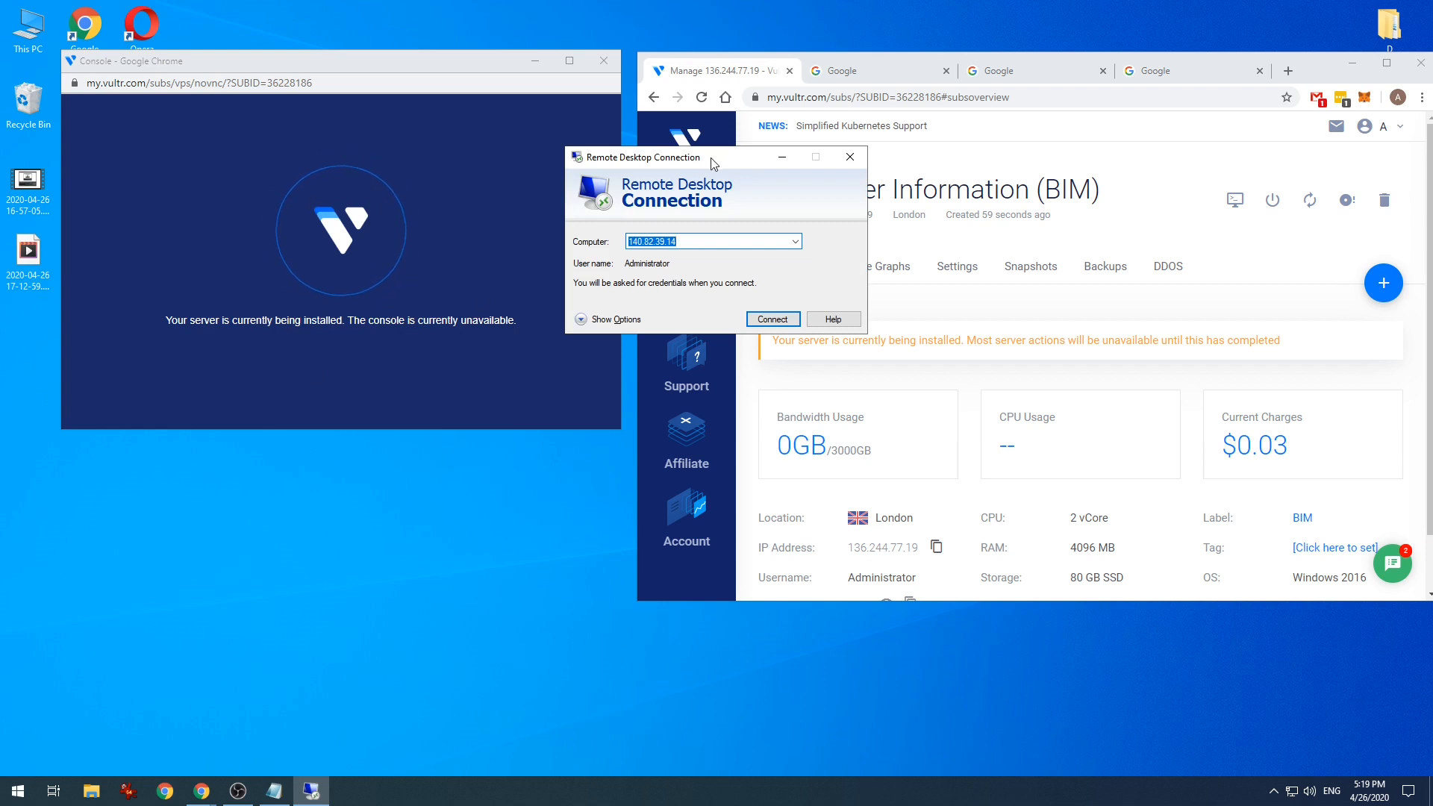
drag(712, 158, 383, 460)
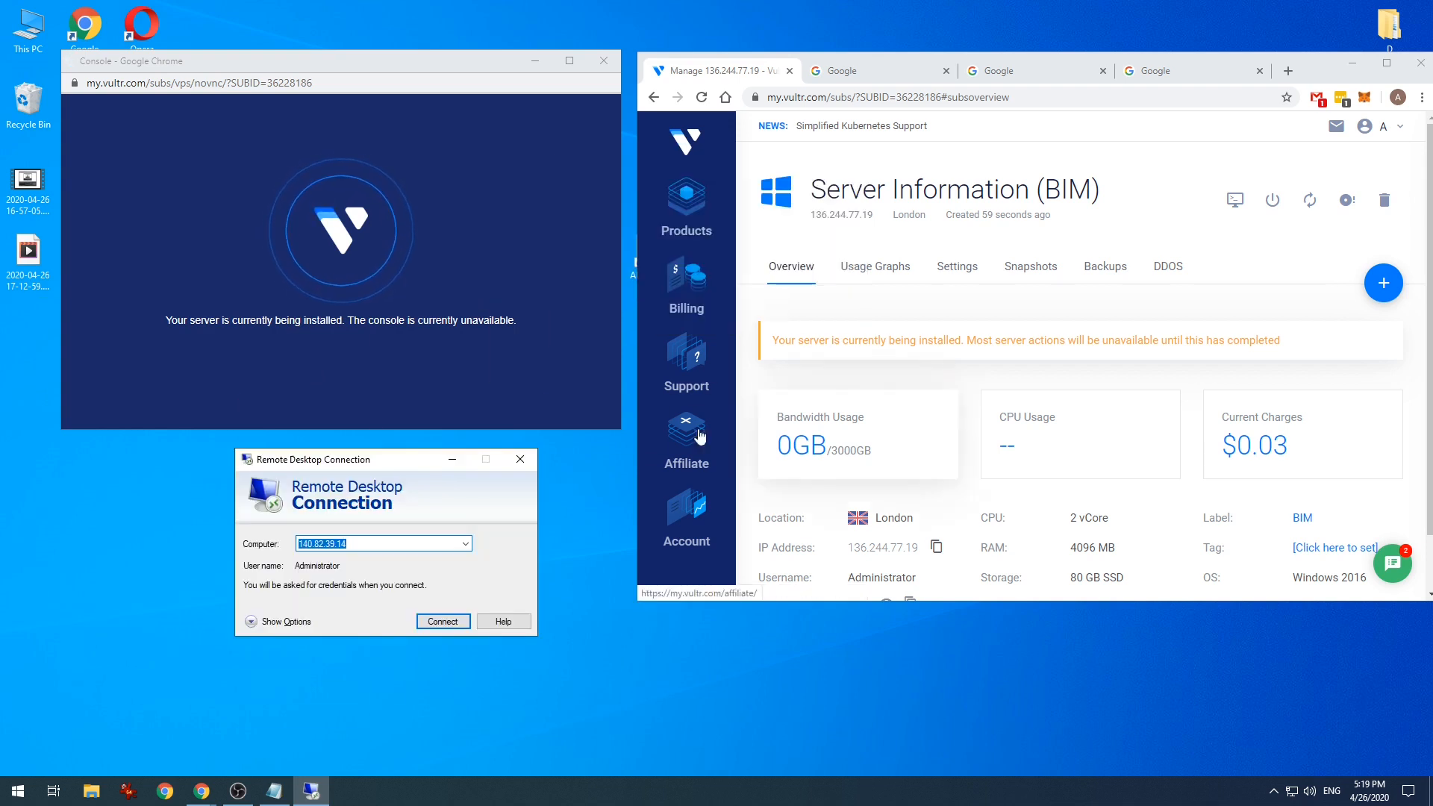
click(401, 543)
key(ctrl+a)
key(BackSpace)
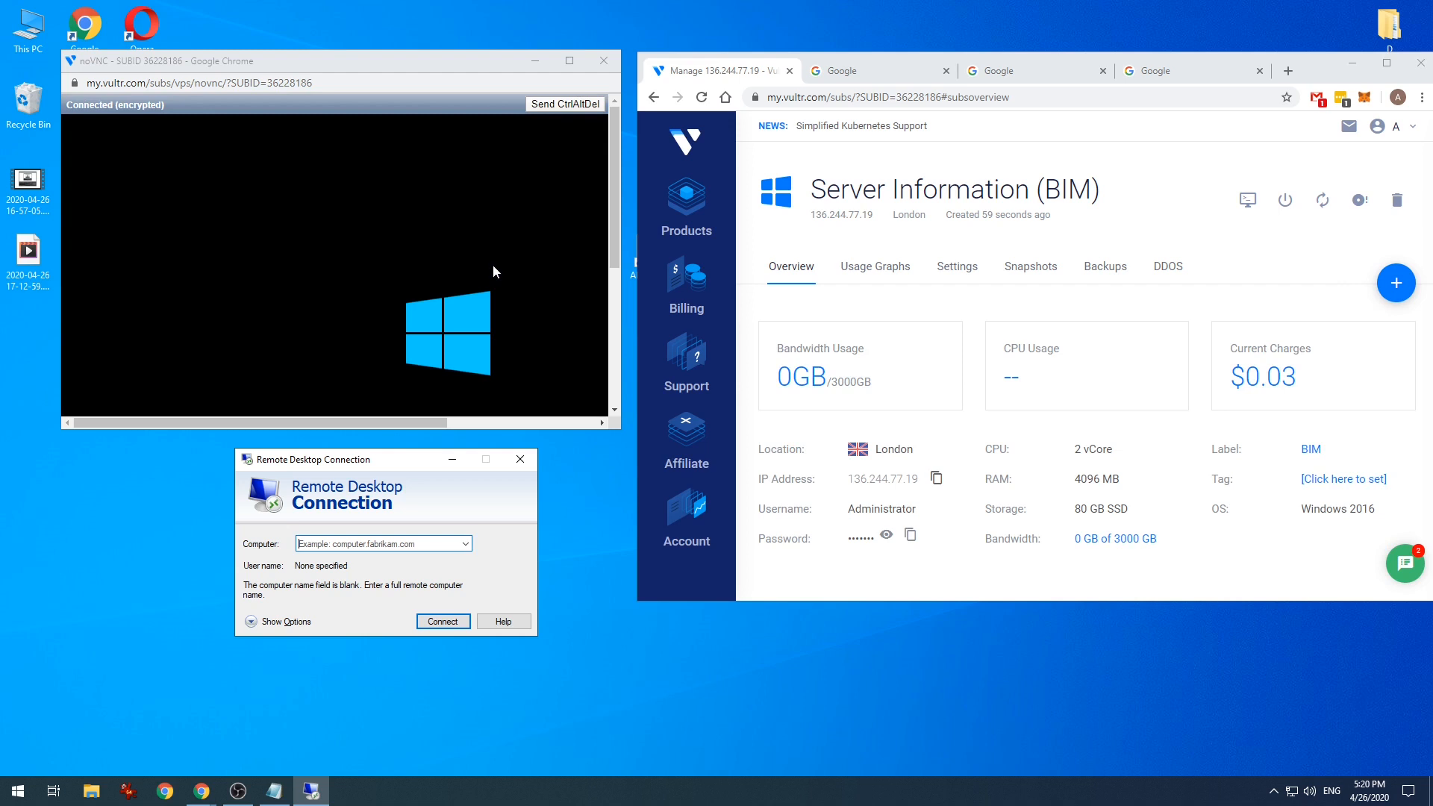
- Enlarge the console window at top-left and move the Remote Desktop dialog to the lower right
drag(410, 60, 373, 28)
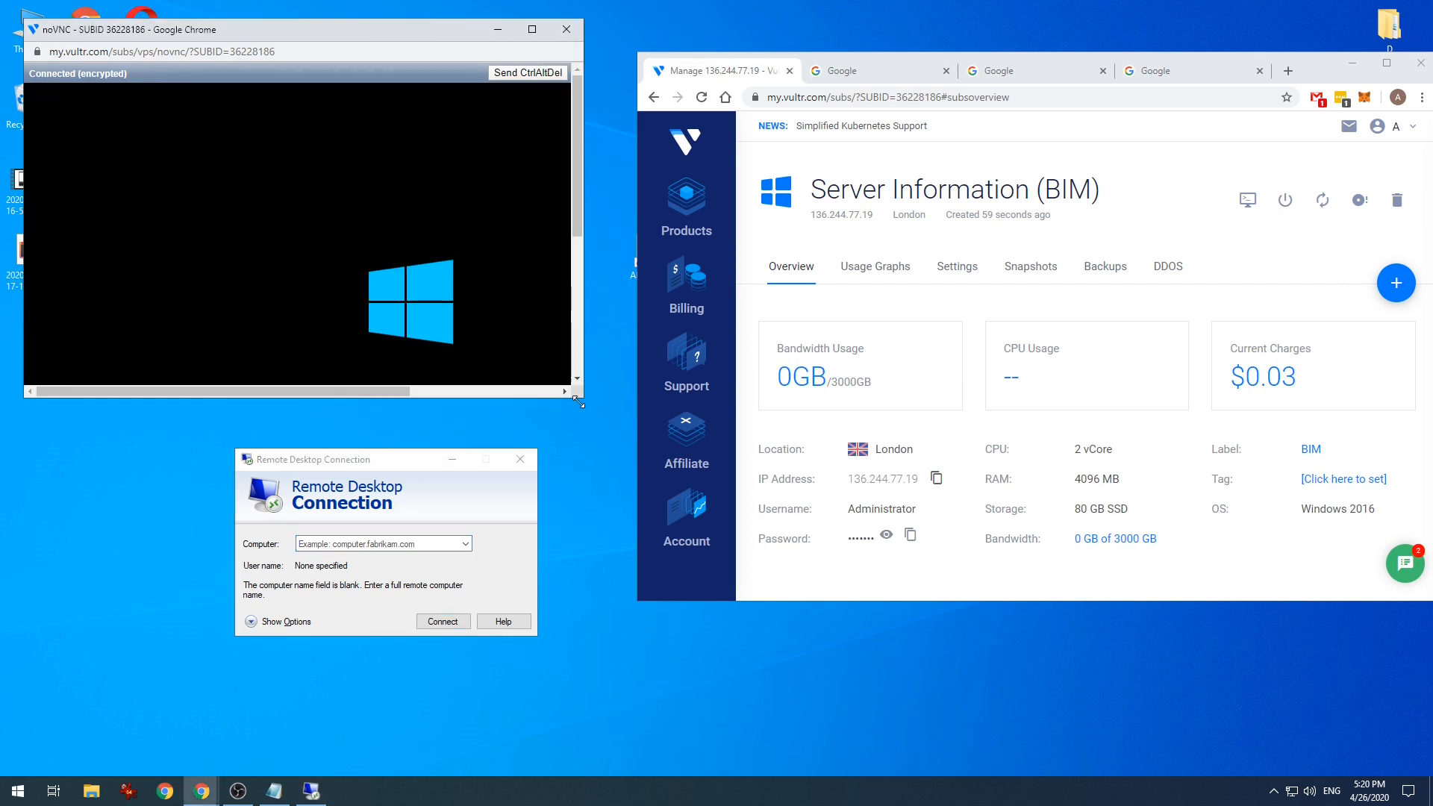
drag(578, 403, 636, 572)
click(491, 593)
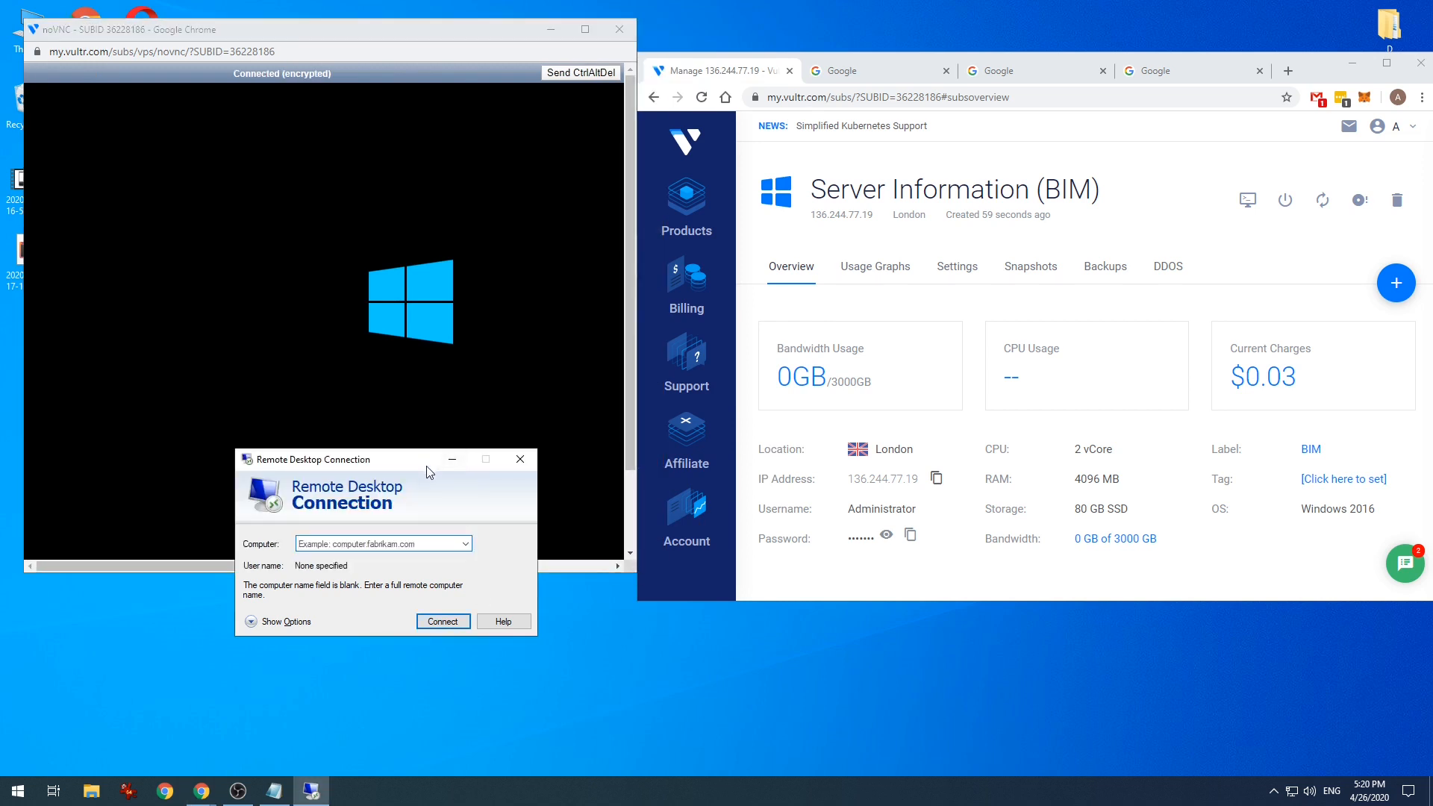
drag(429, 472, 824, 630)
click(482, 34)
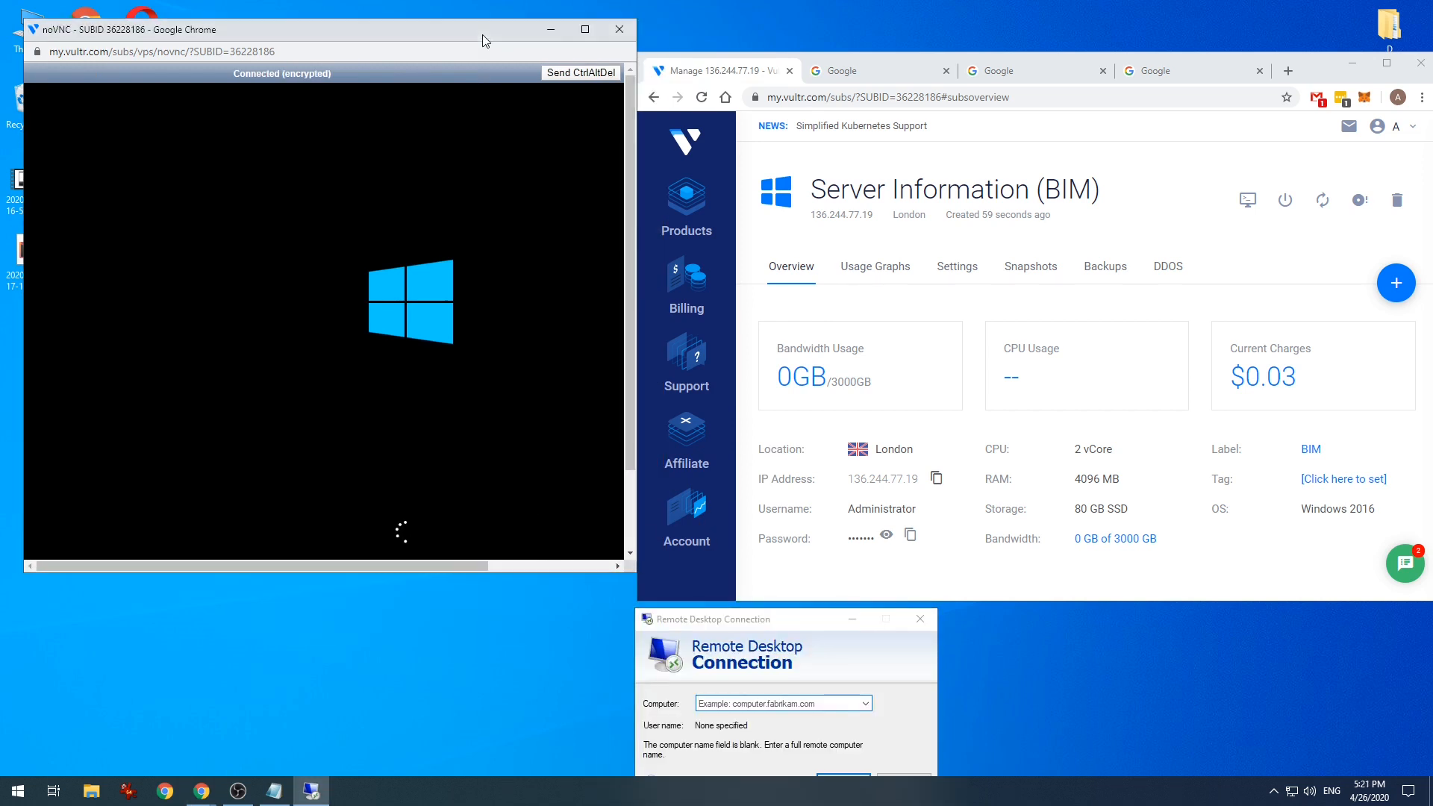
drag(481, 35, 462, 23)
drag(618, 564, 636, 656)
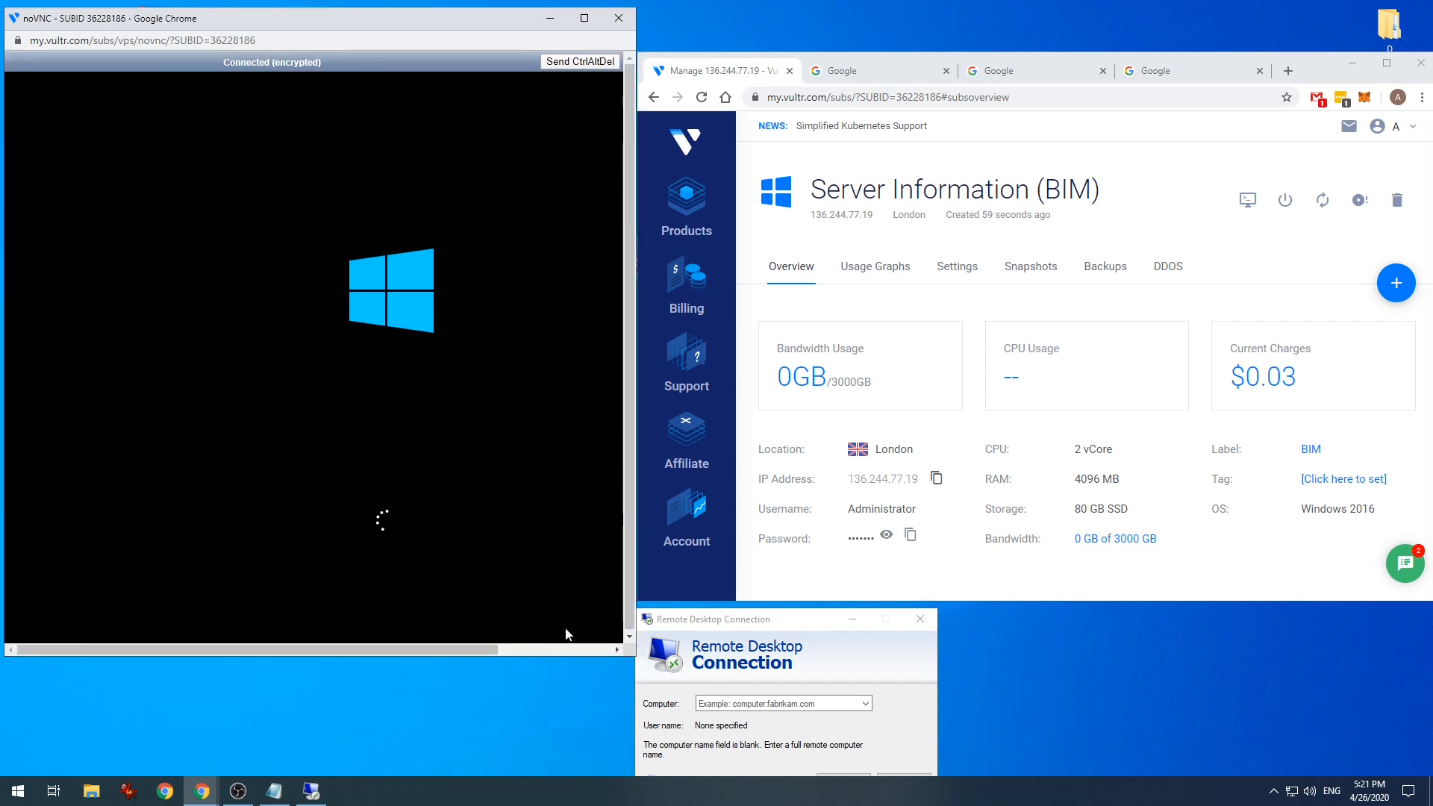
drag(721, 620, 731, 616)
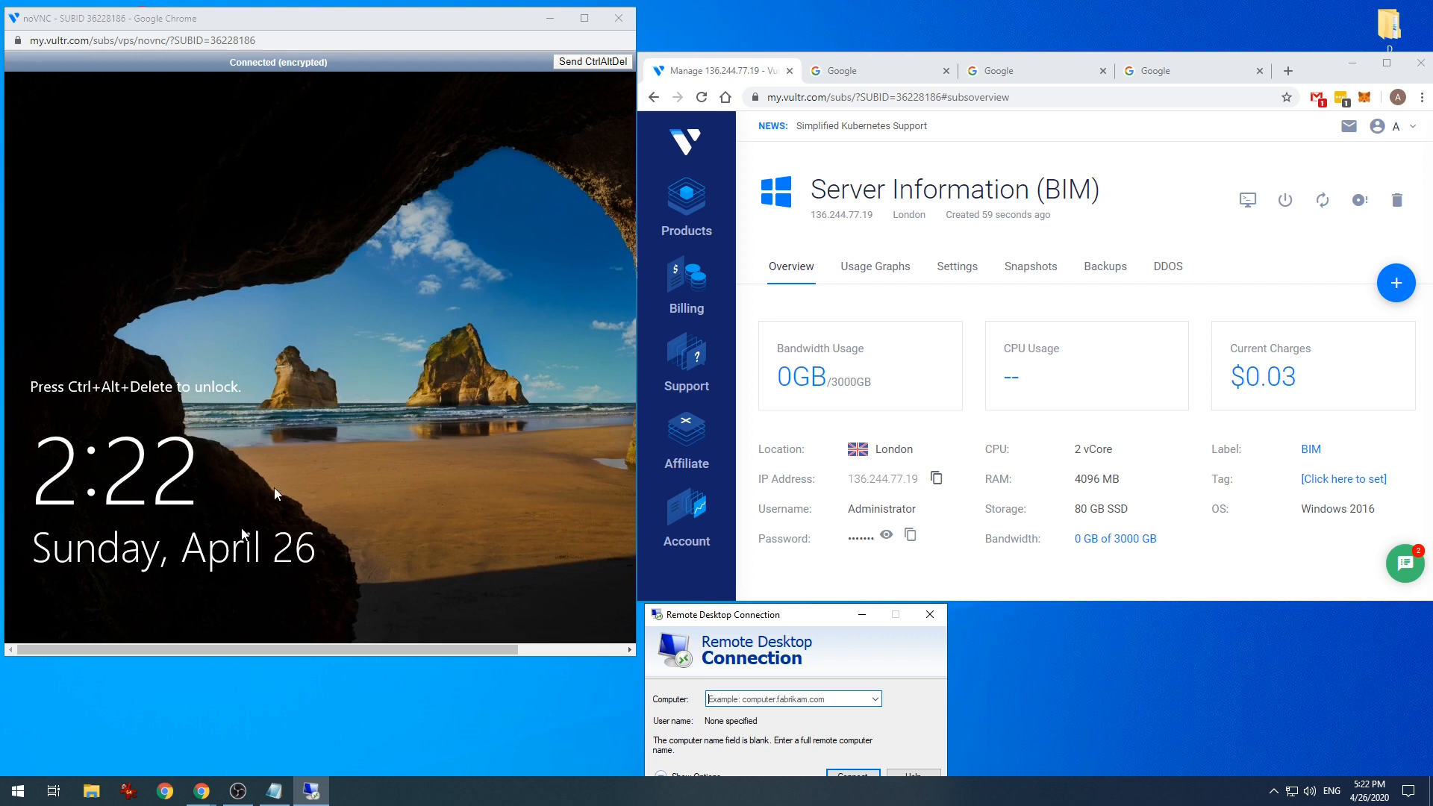
- Close the console and connect Remote Desktop to the server IP 136.244.77.19
click(444, 24)
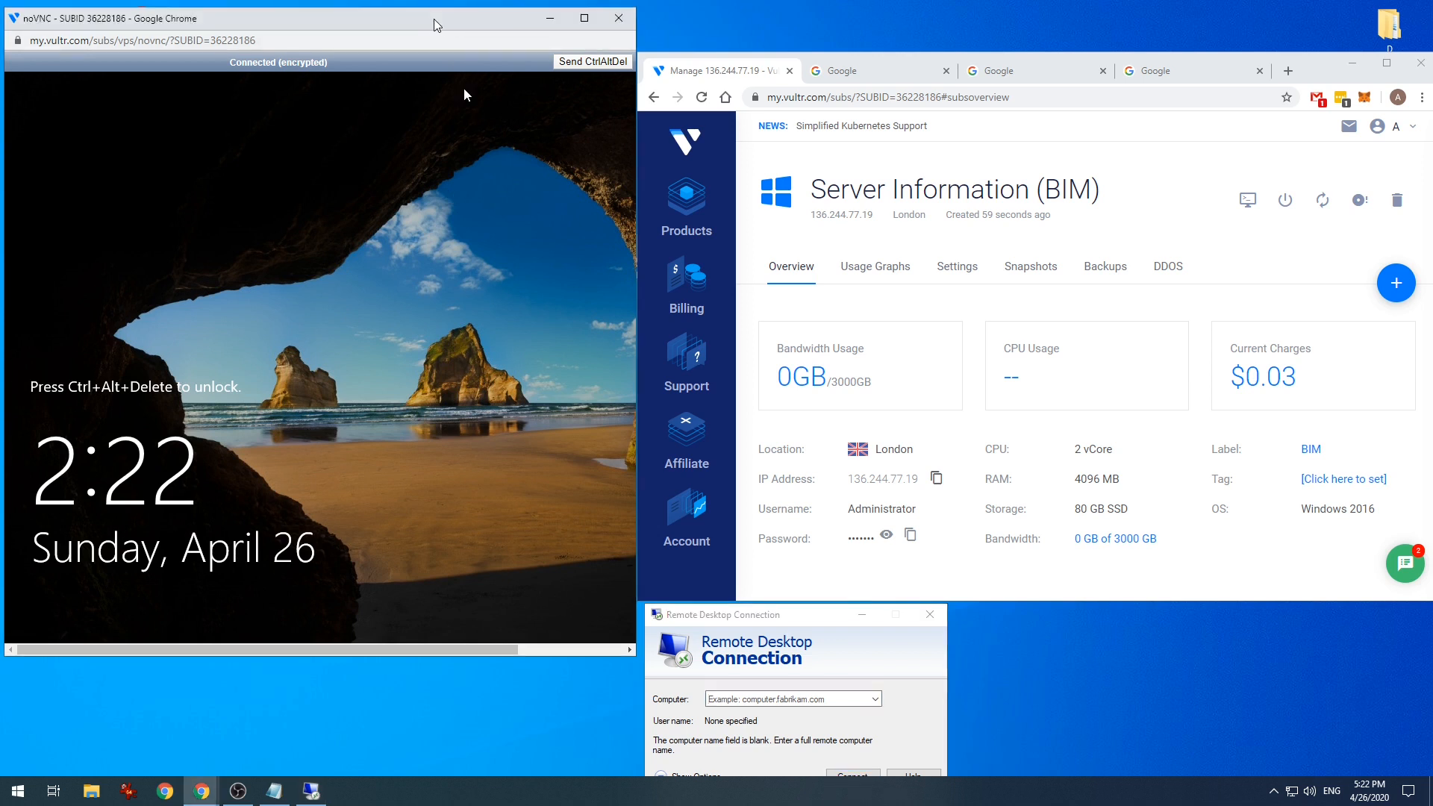
click(623, 20)
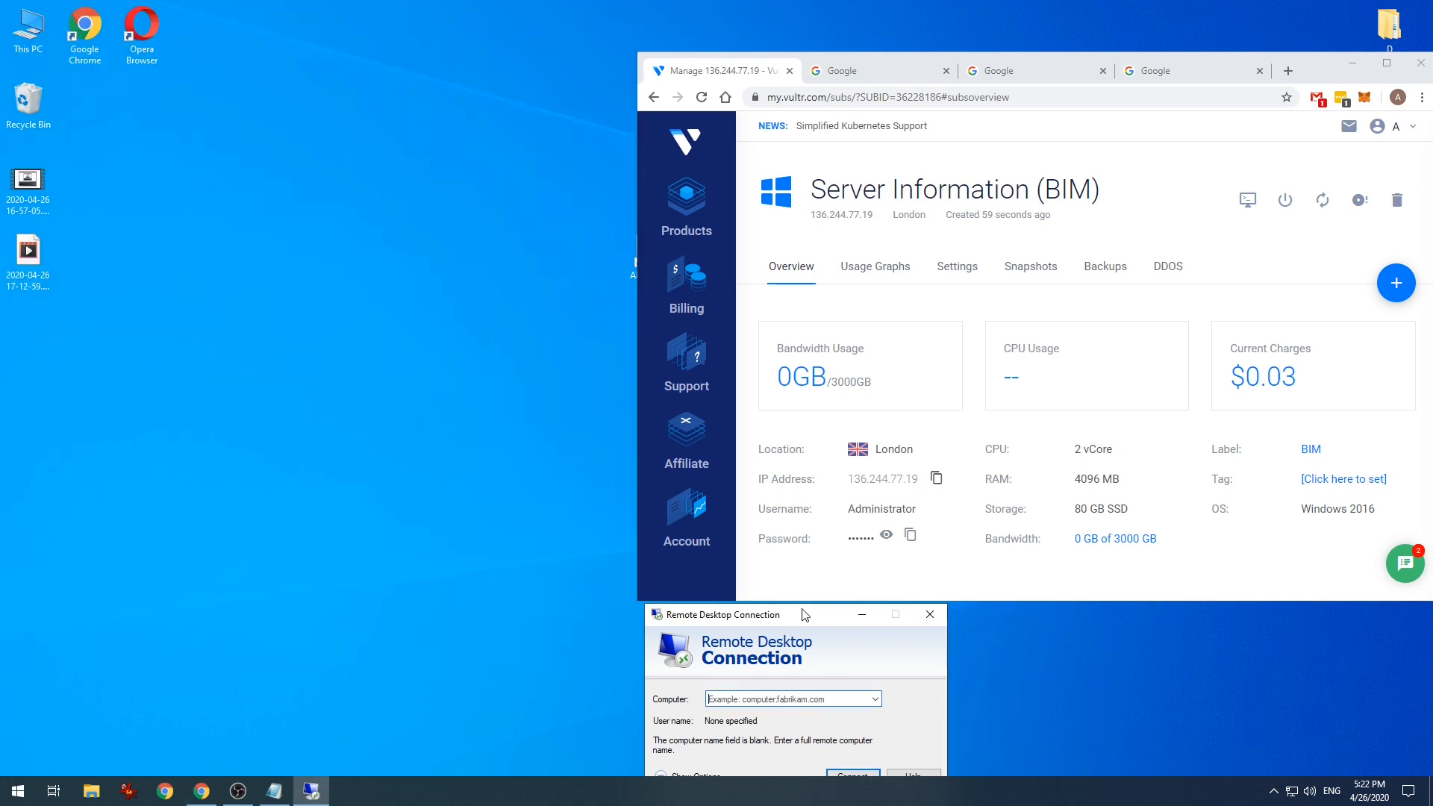
drag(806, 615, 398, 238)
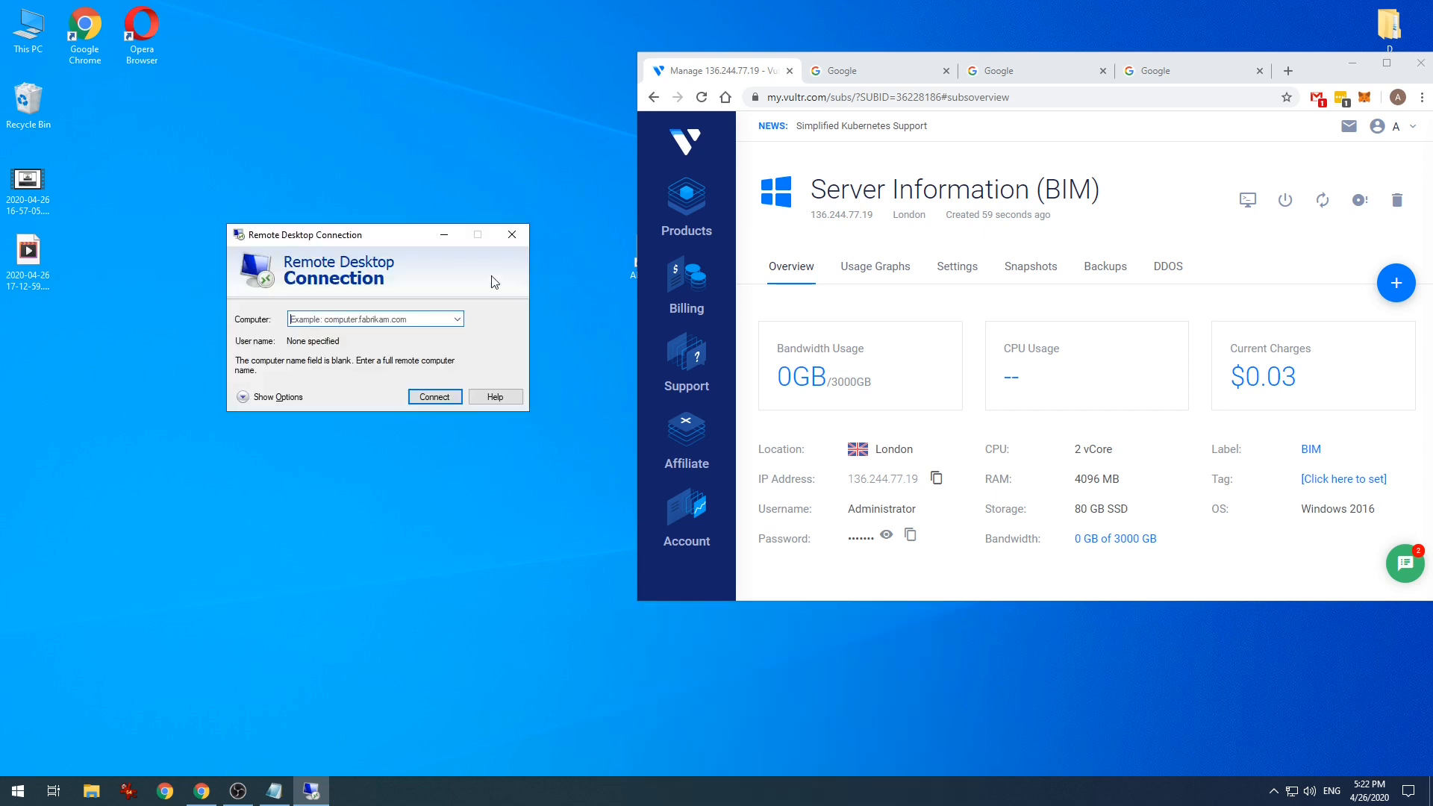
click(937, 478)
click(938, 483)
click(365, 318)
right_click(366, 318)
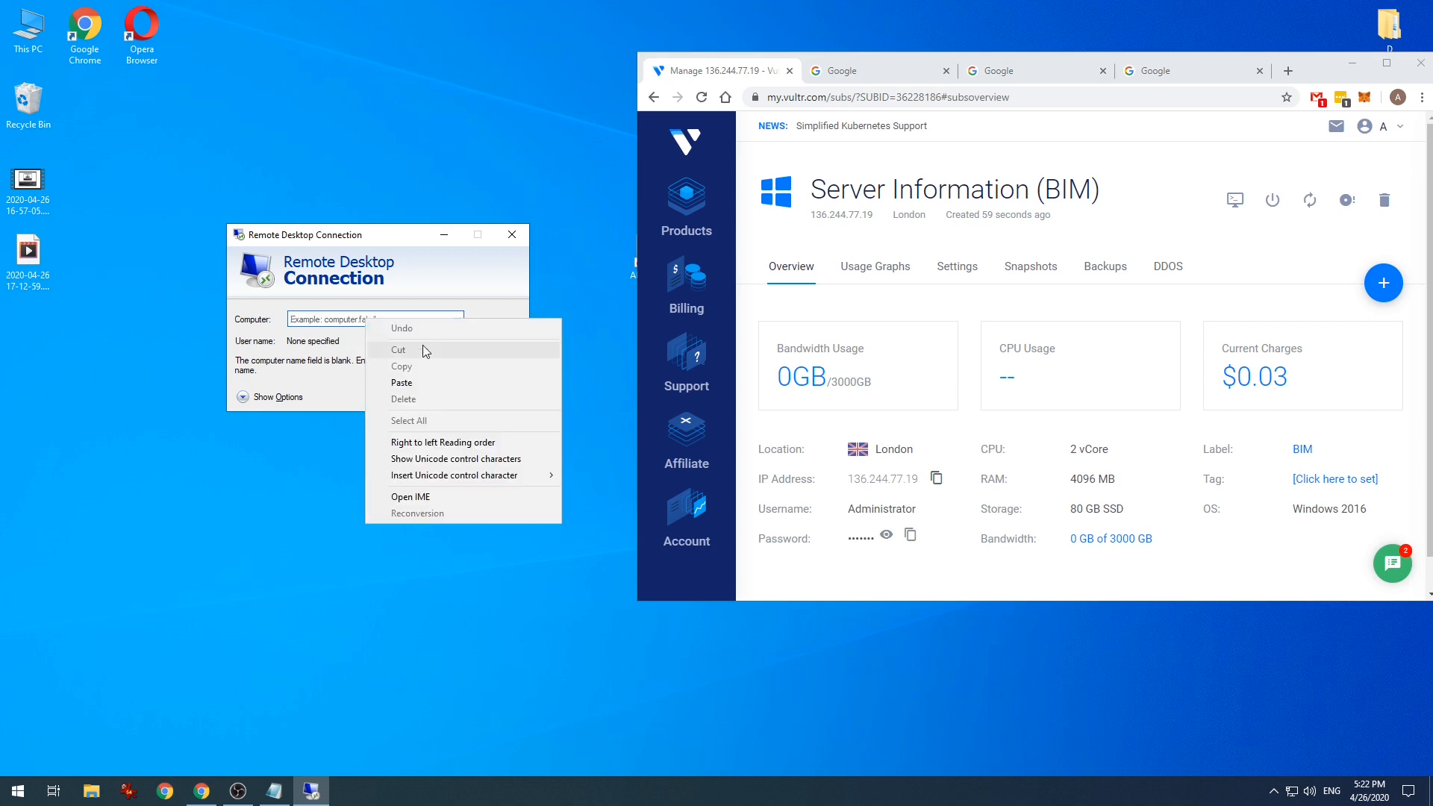
click(402, 383)
click(435, 397)
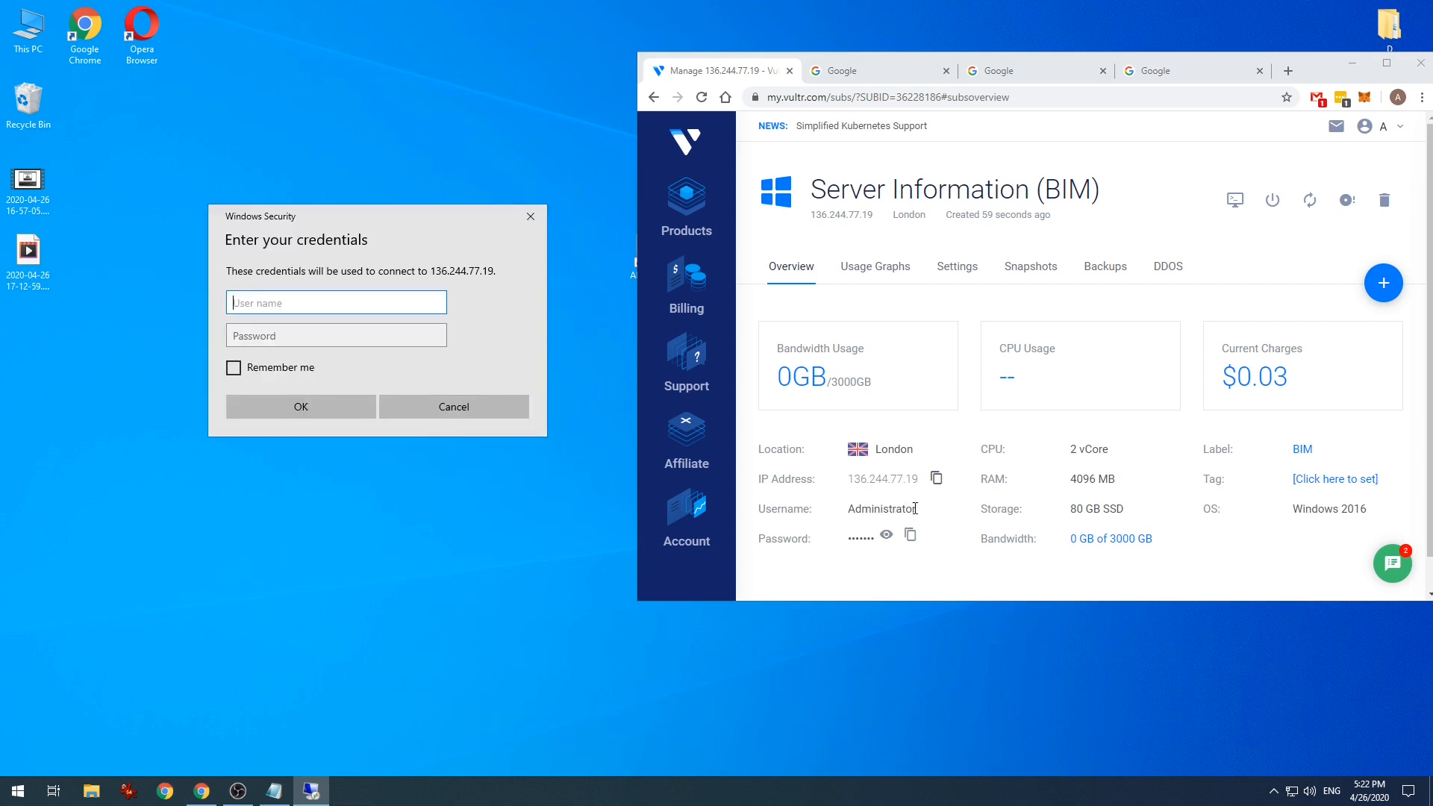
- Copy the server's user name from Vultr into the credentials prompt
drag(915, 508, 848, 509)
right_click(865, 510)
click(895, 523)
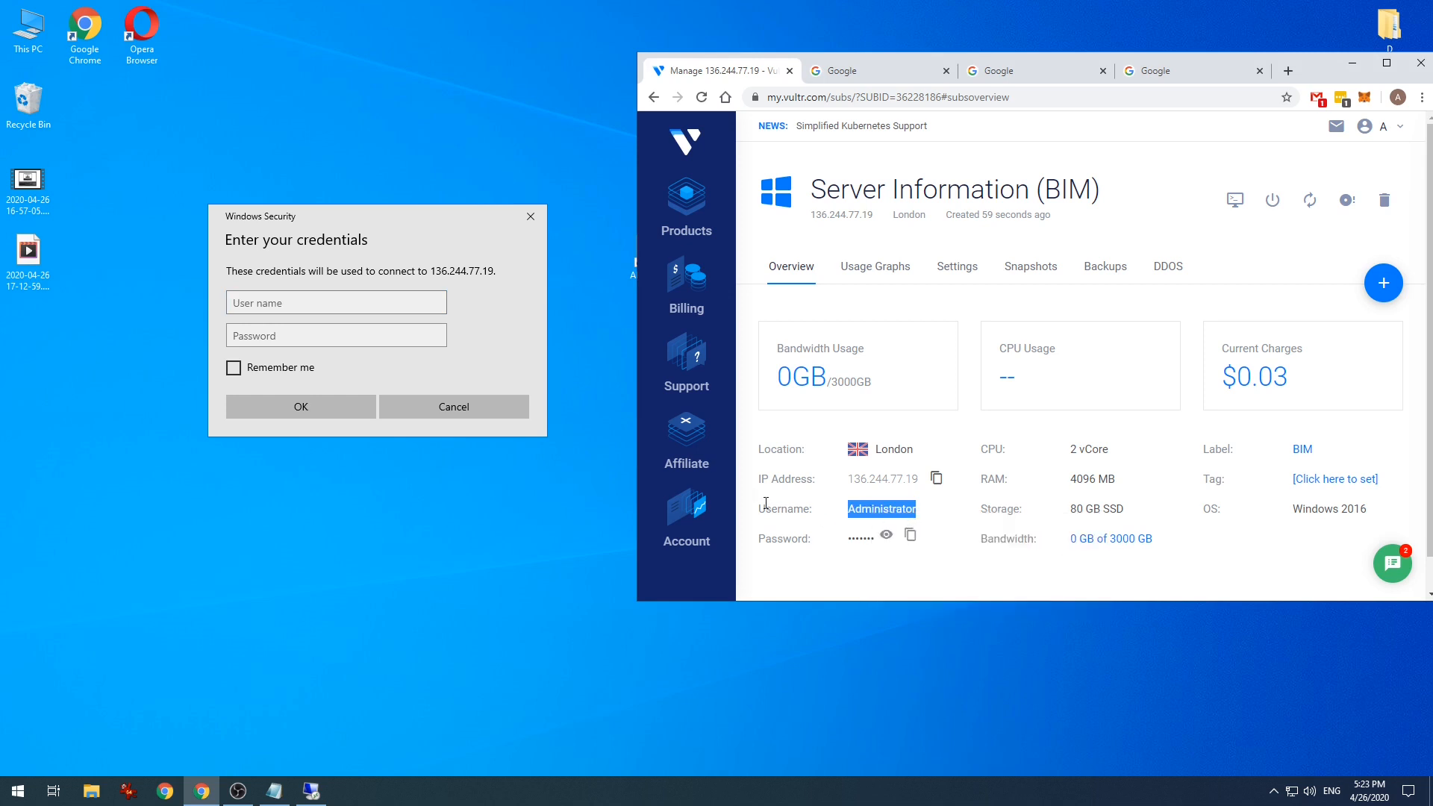
click(381, 302)
right_click(364, 305)
click(410, 321)
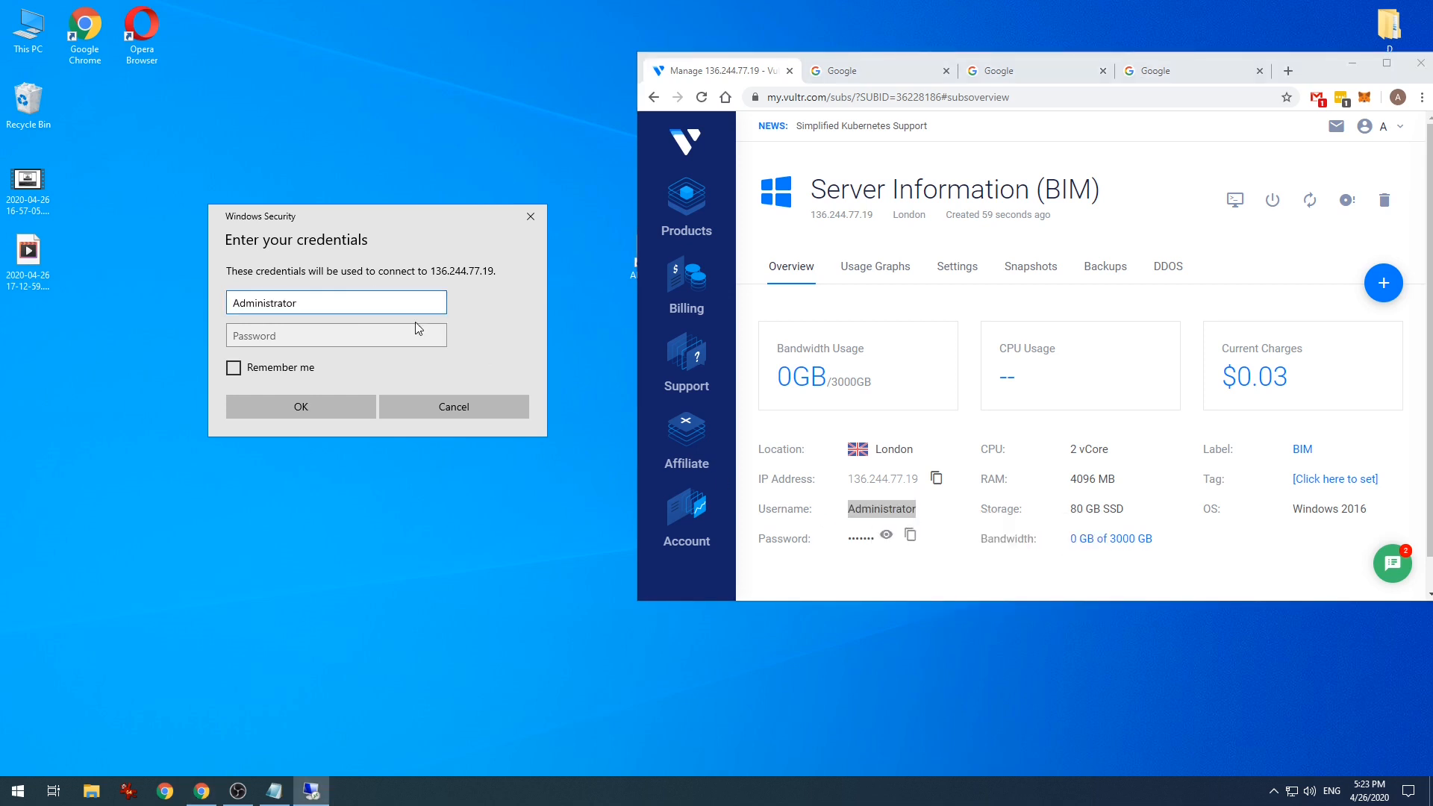
- Paste the server password, log in, and always trust the server's certificate
click(911, 536)
right_click(332, 336)
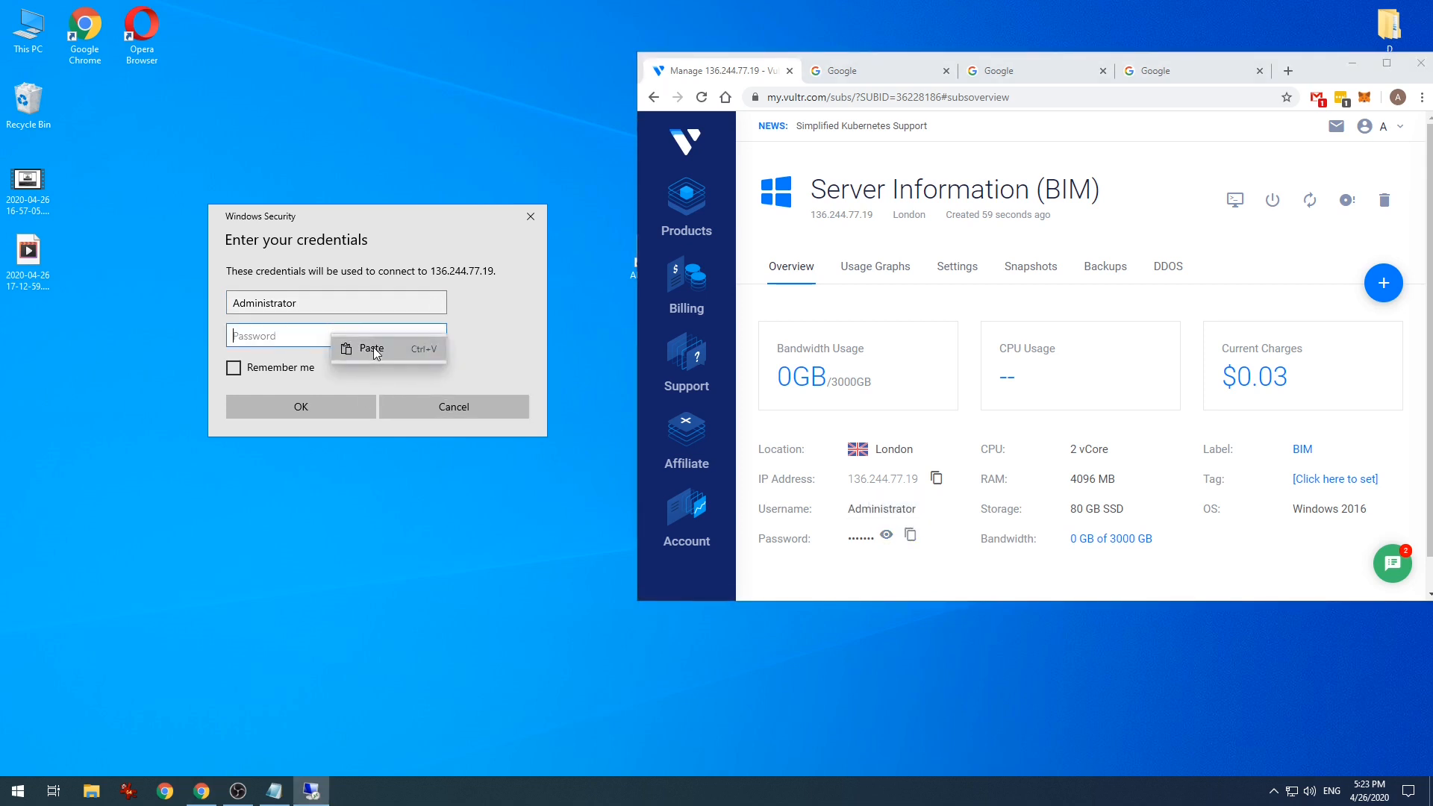
click(372, 347)
click(334, 401)
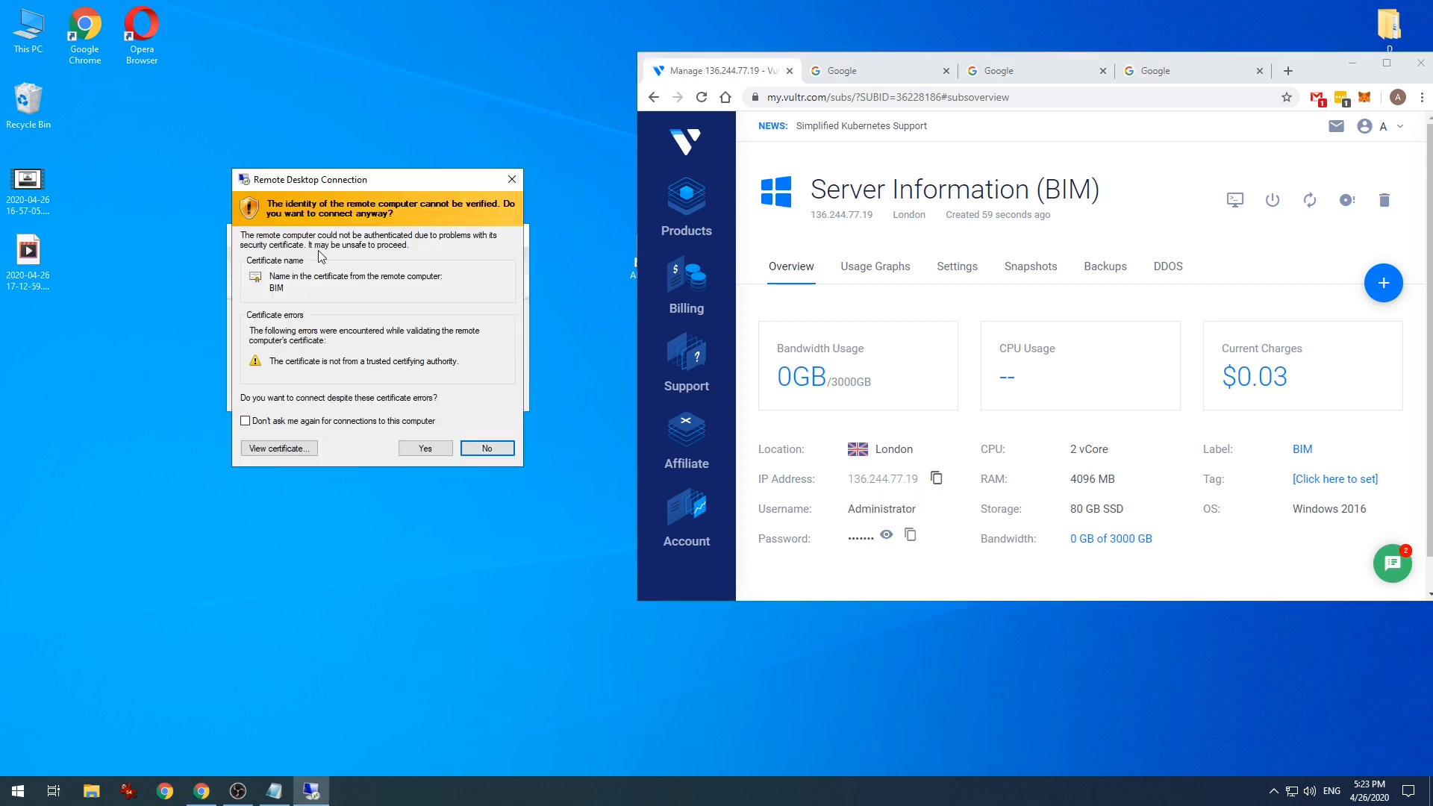
click(245, 421)
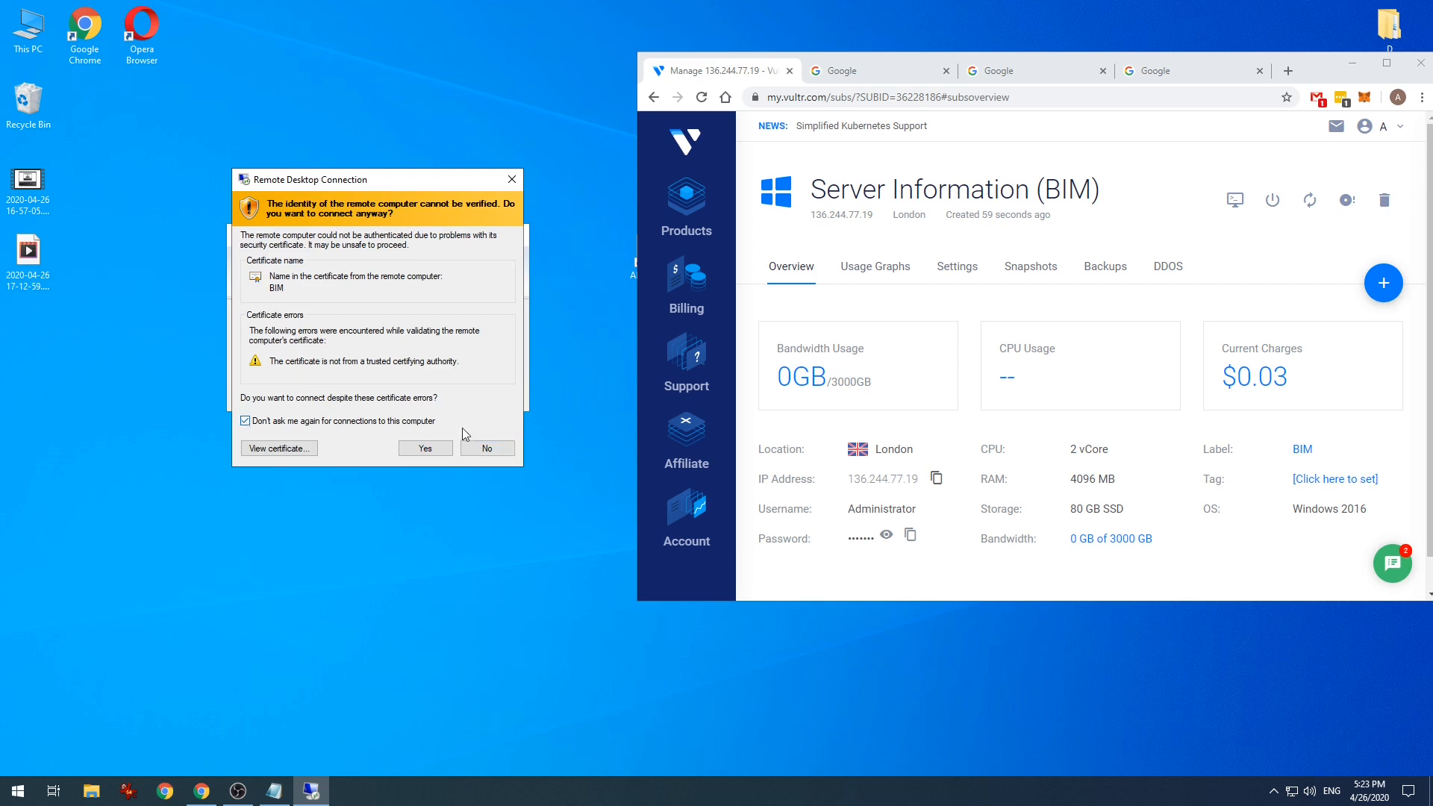
click(424, 449)
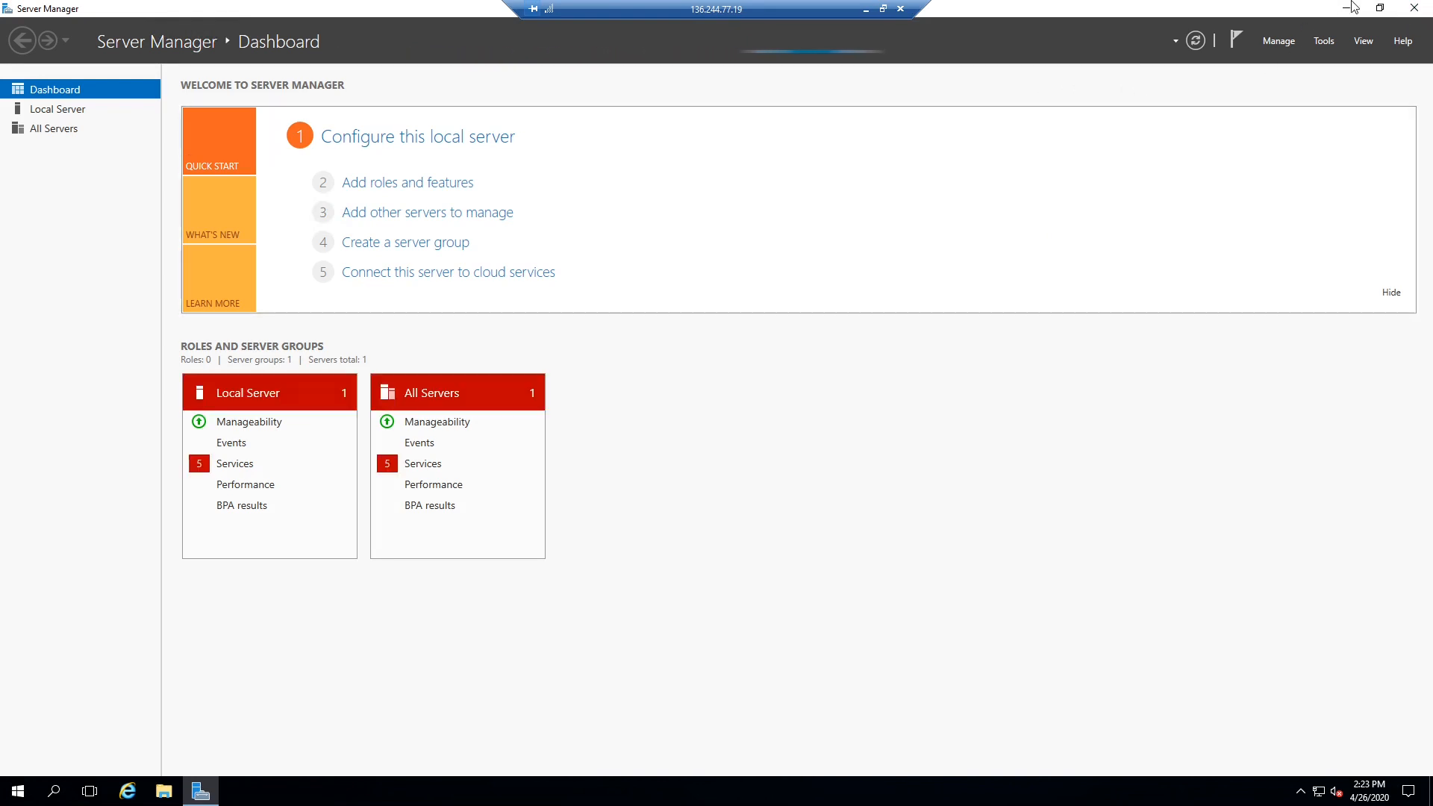
- Close Server Manager and launch Internet Explorer from the remote server's taskbar
click(1414, 9)
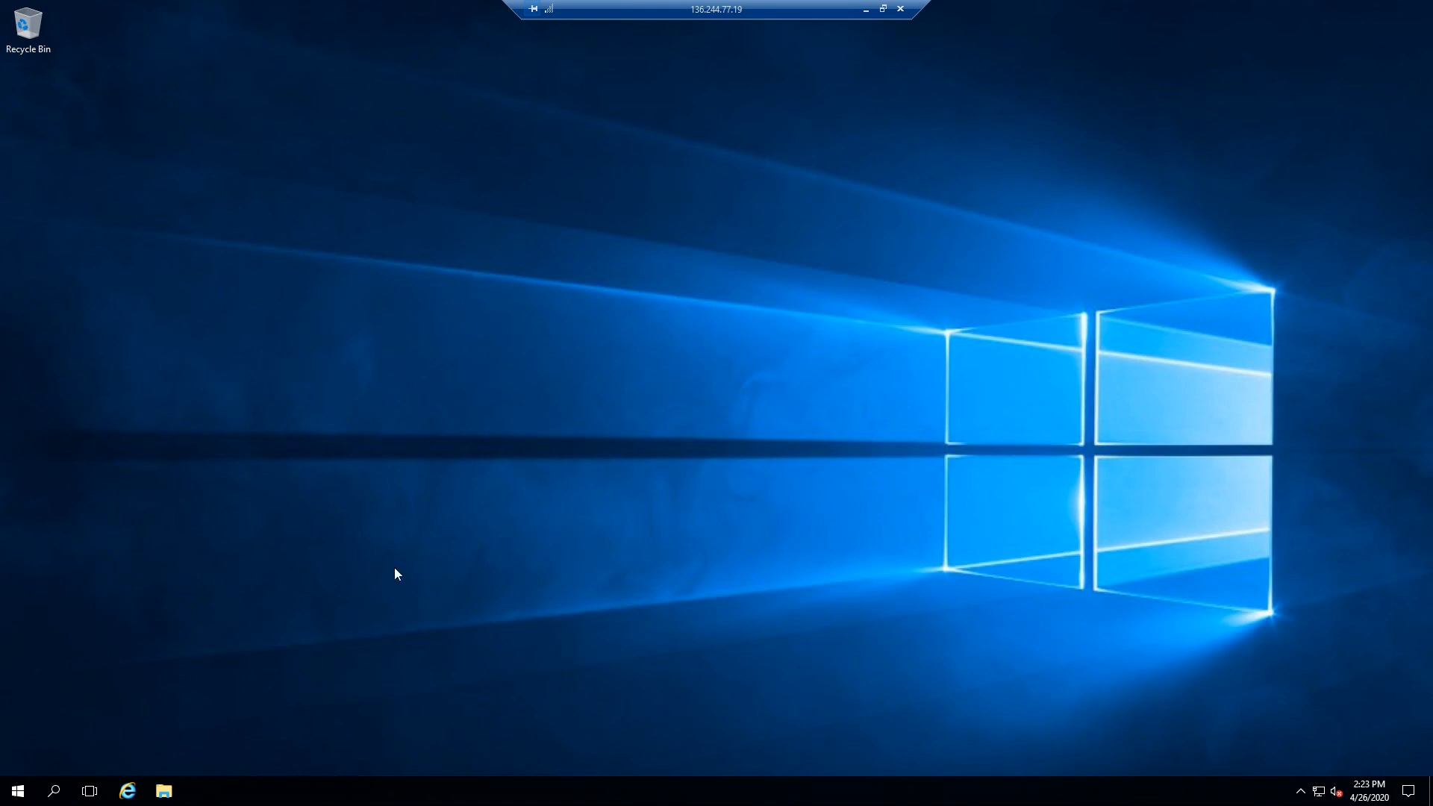
click(865, 9)
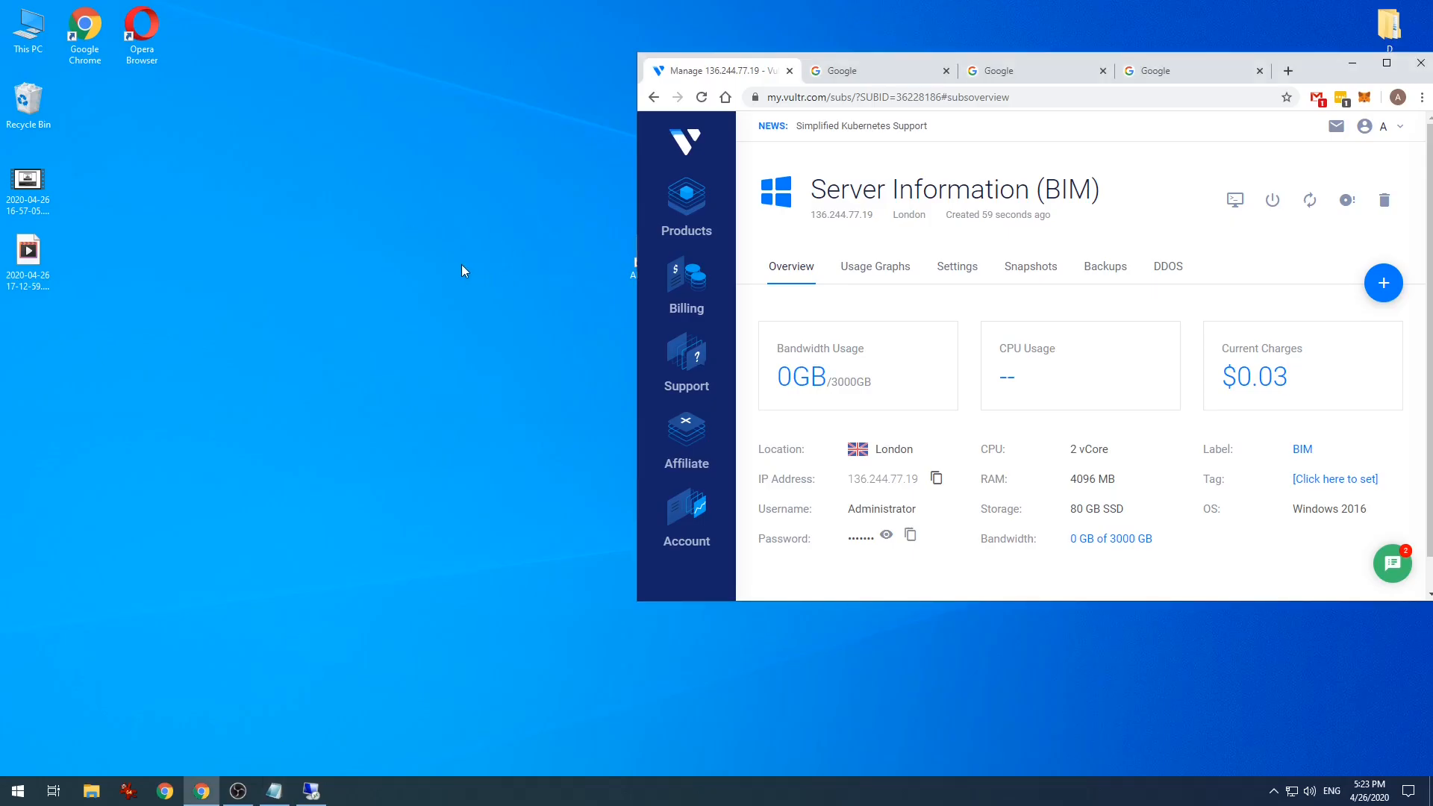
click(312, 793)
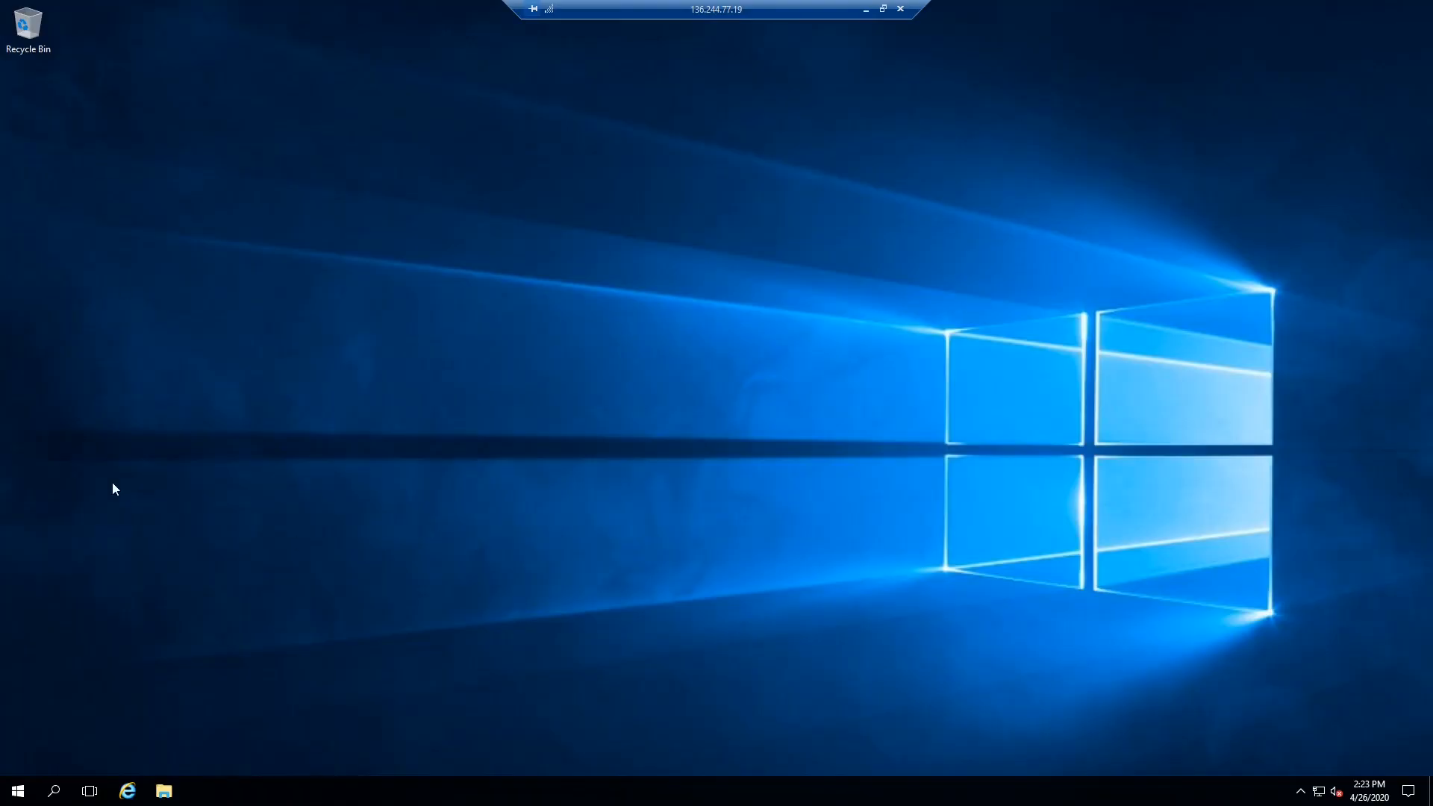
click(128, 791)
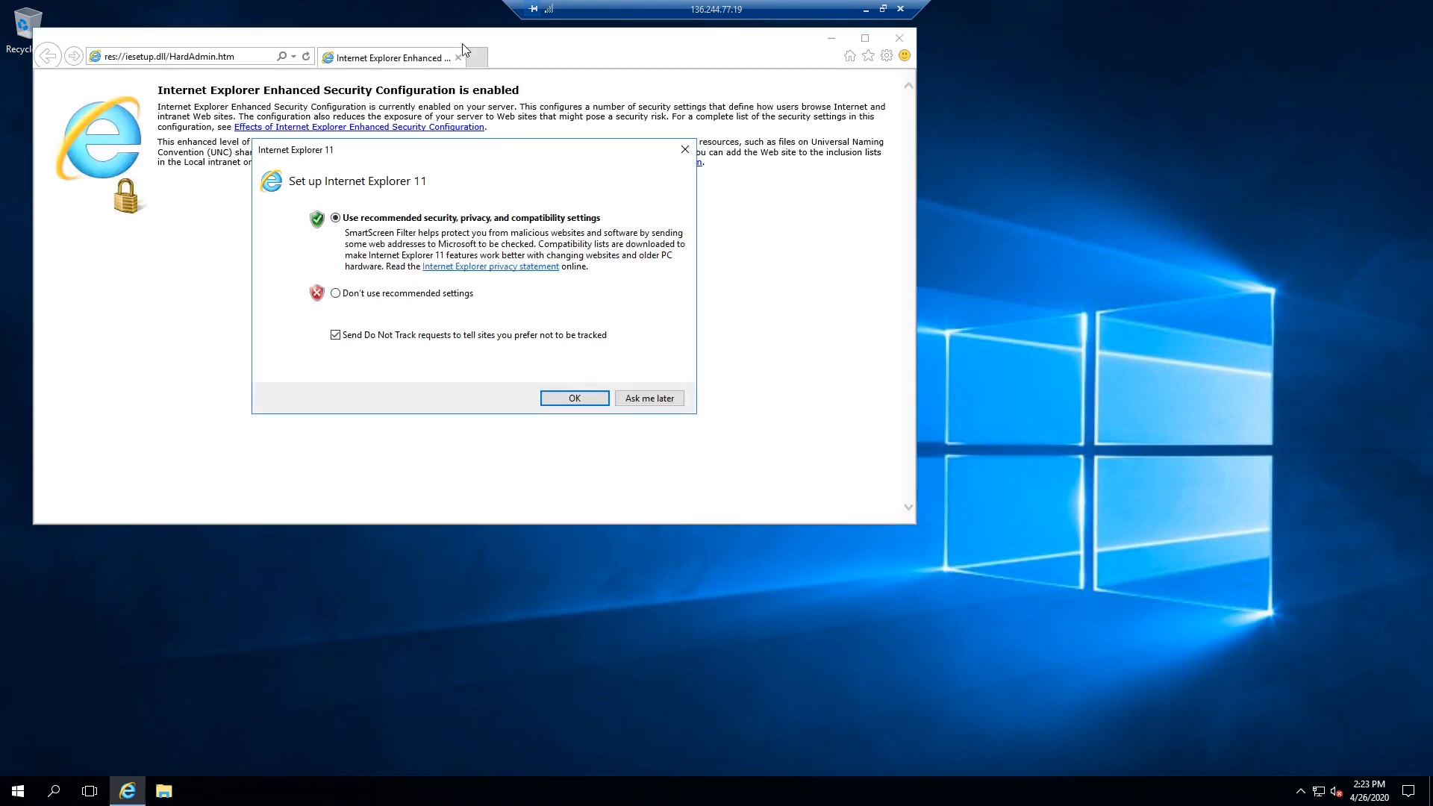
- Complete IE first-run setup with Do Not Track off and search for 'bimcloud server download'
click(365, 343)
click(588, 397)
click(236, 56)
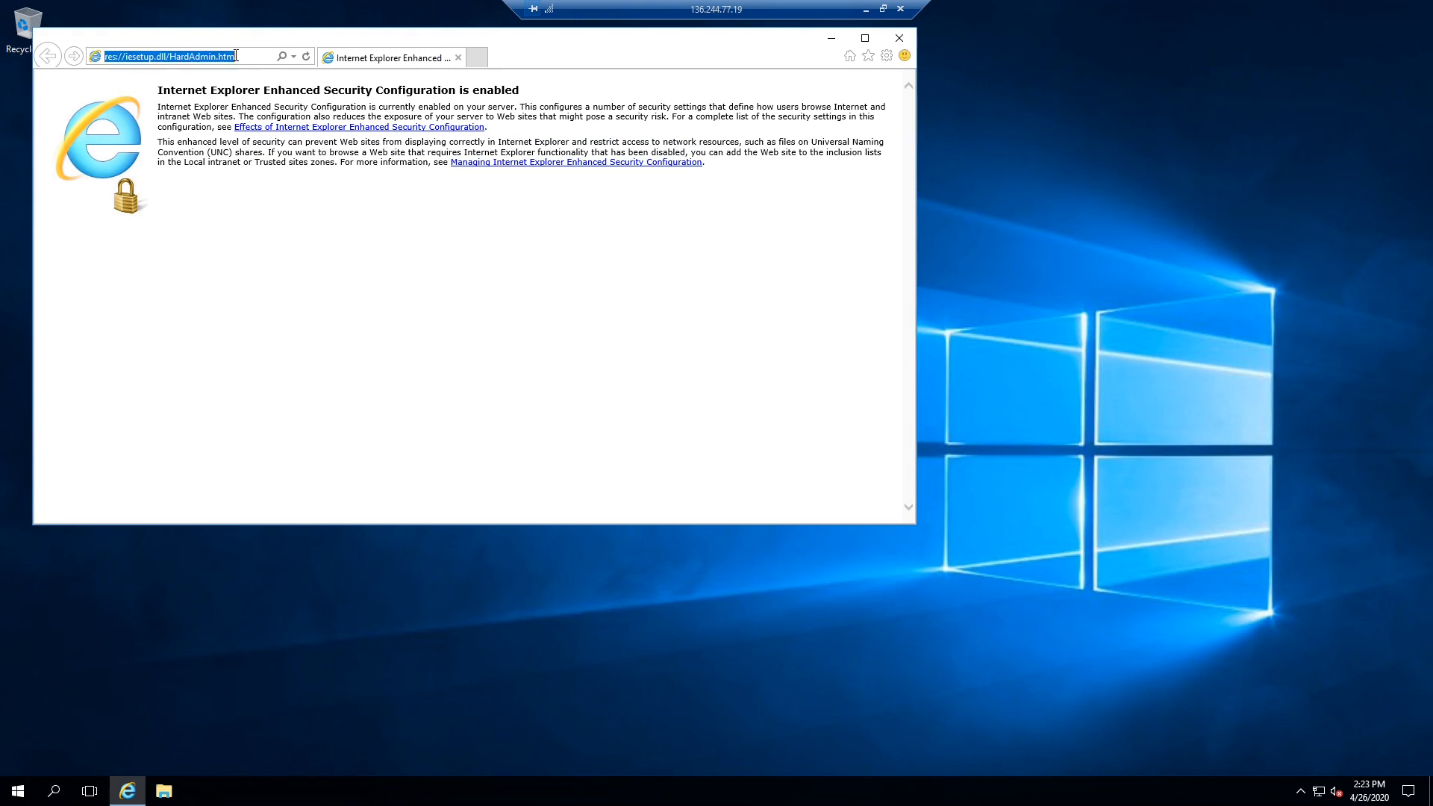
text(bimcl)
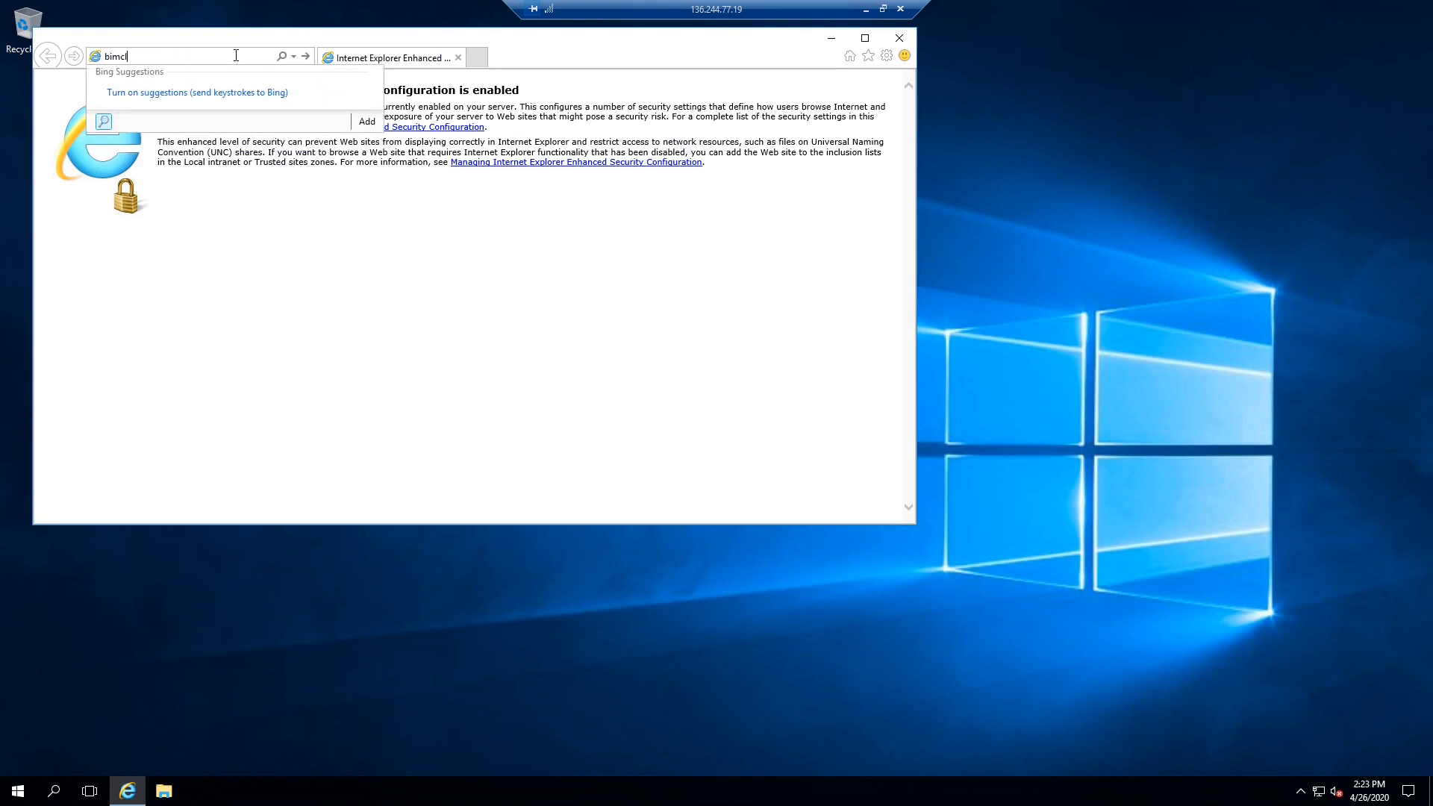
text(oud server dpownload)
key(Return)
click(709, 416)
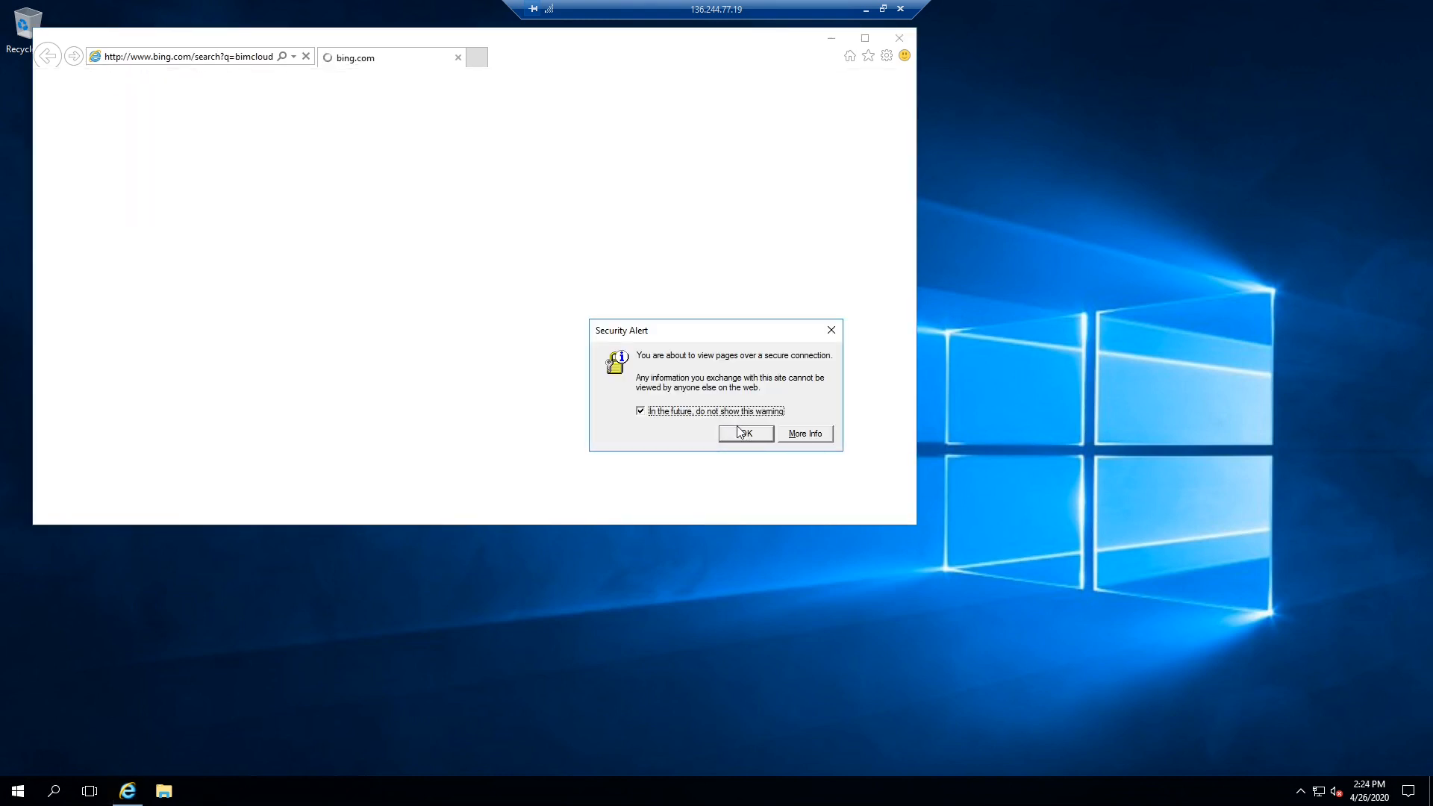
- Dismiss the security alert and add bing.com and about:blank to Trusted sites
click(741, 433)
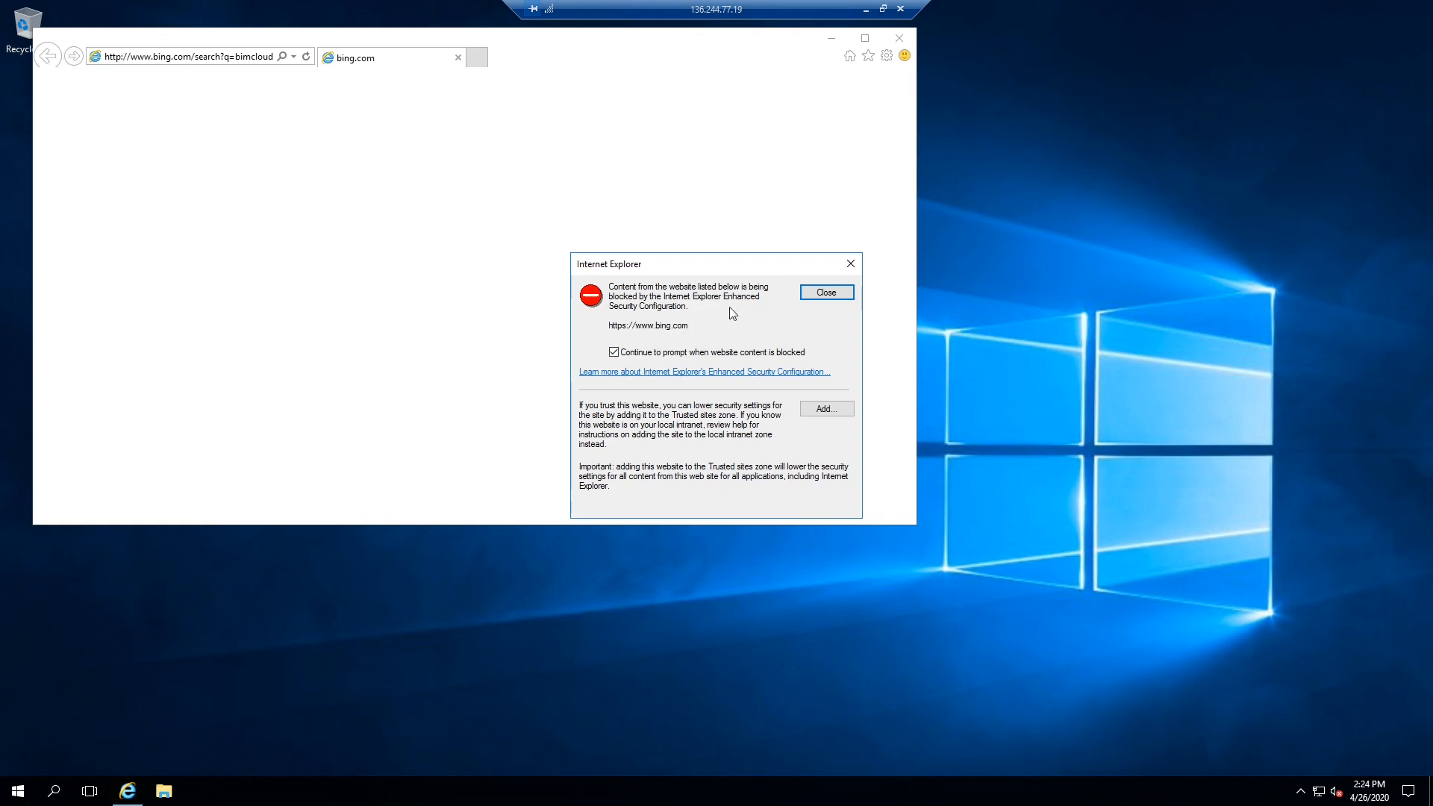
drag(732, 269, 712, 256)
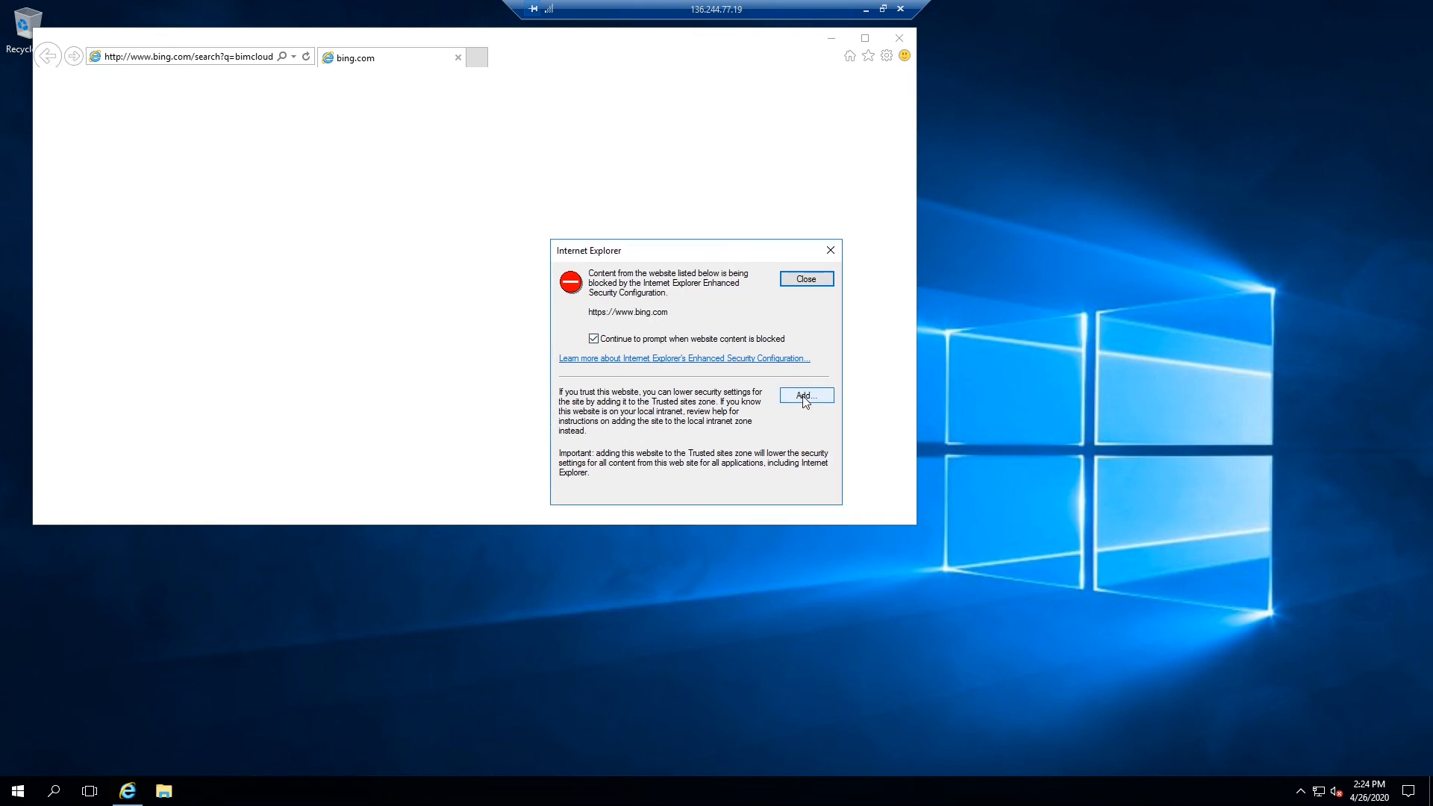
click(804, 395)
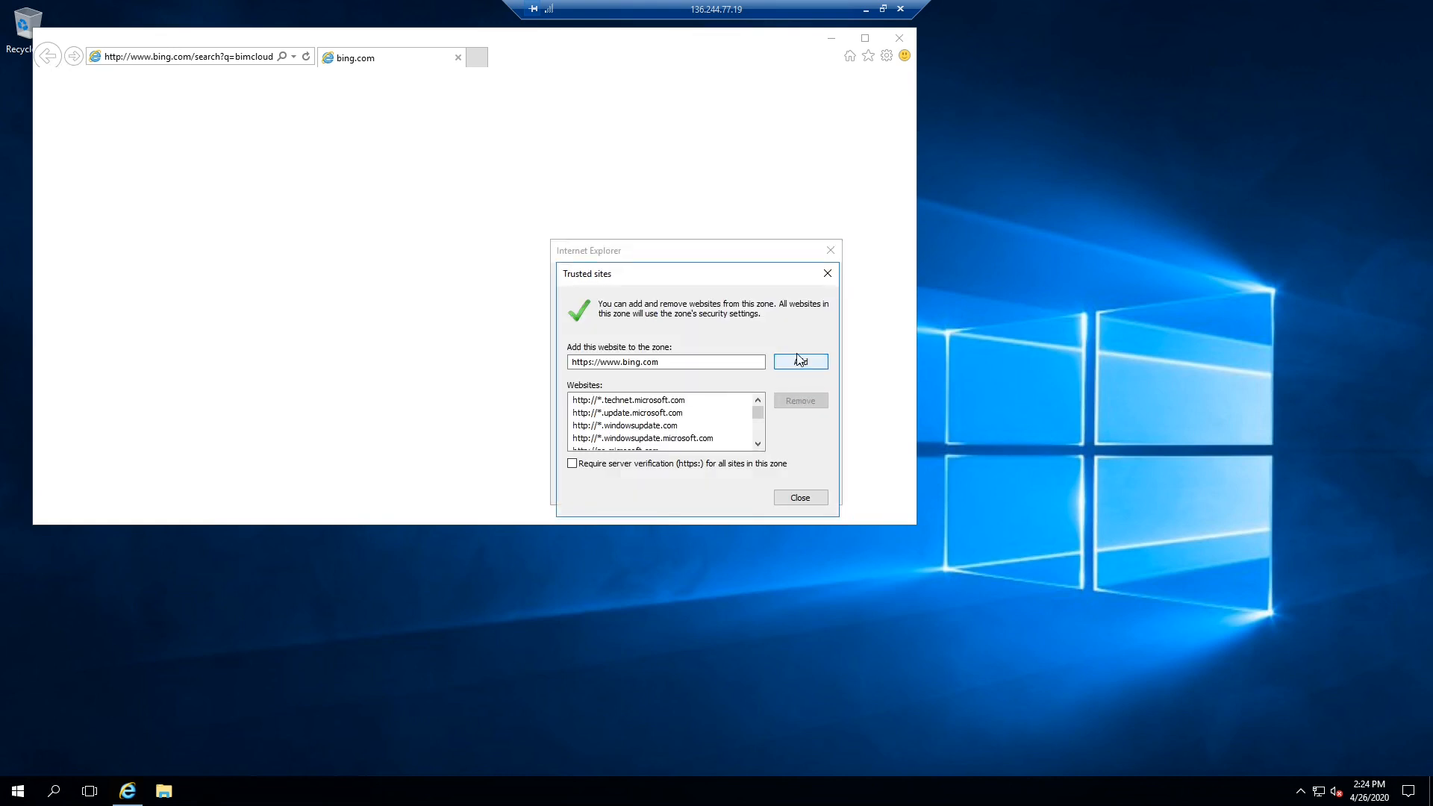
click(789, 365)
click(800, 498)
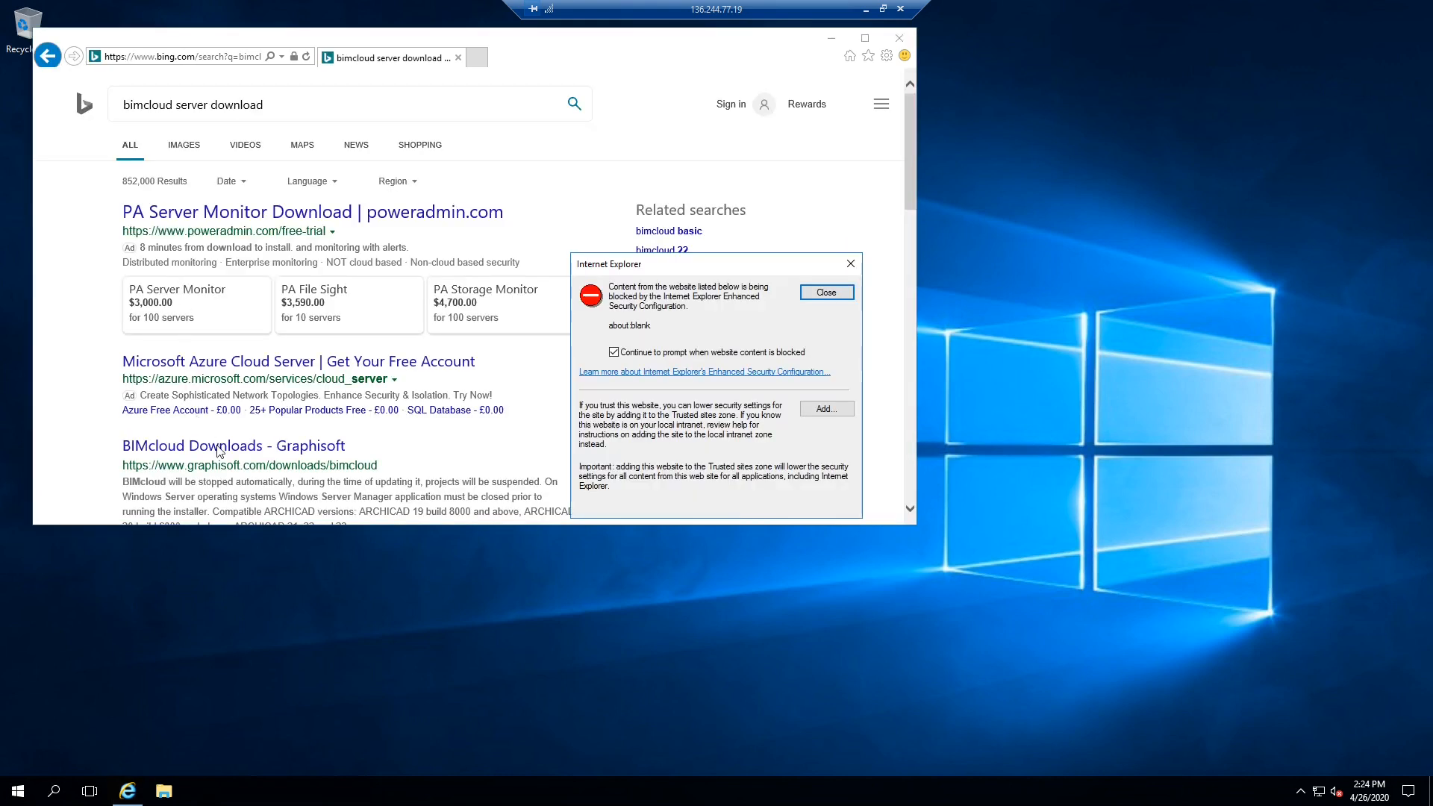
click(823, 408)
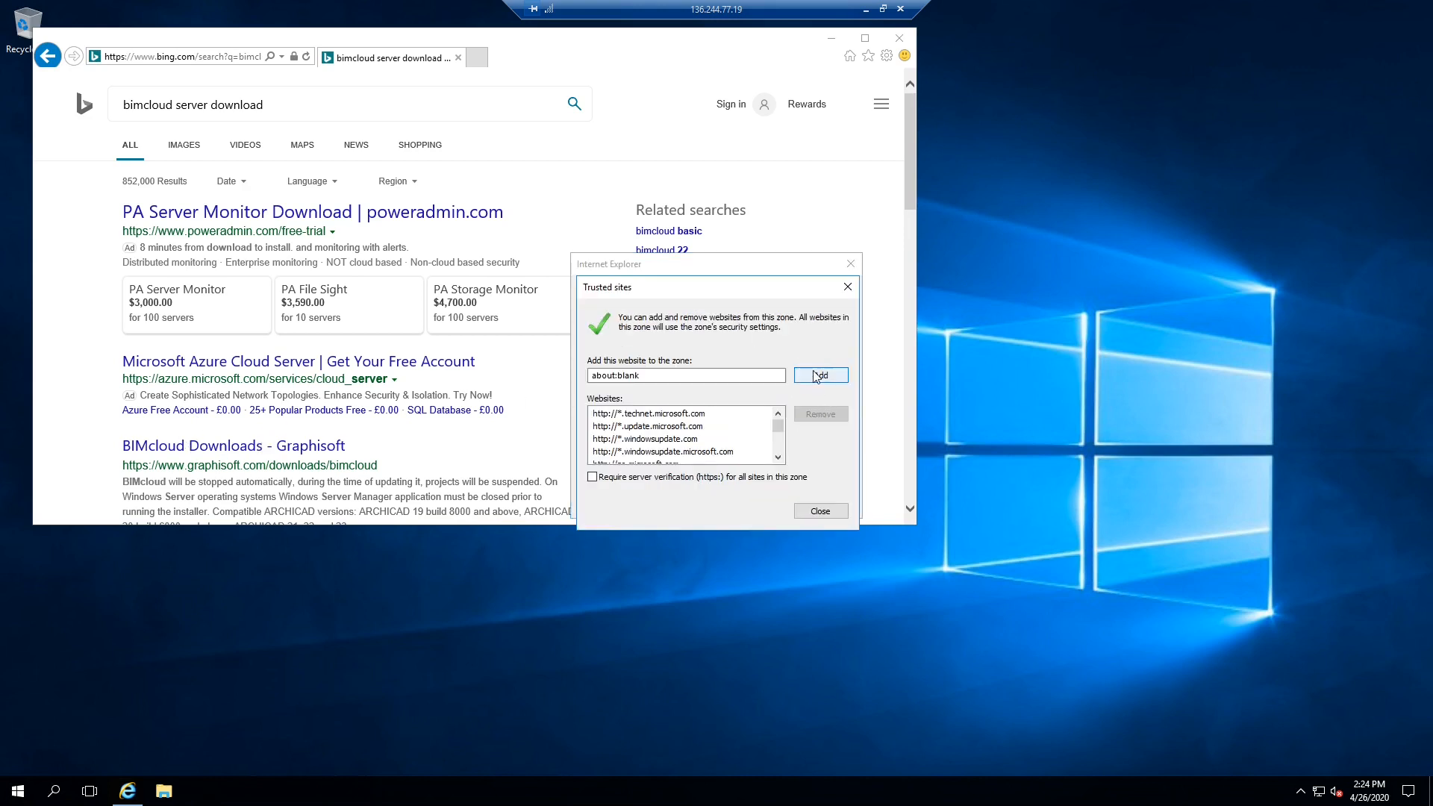
click(821, 375)
click(817, 511)
click(827, 292)
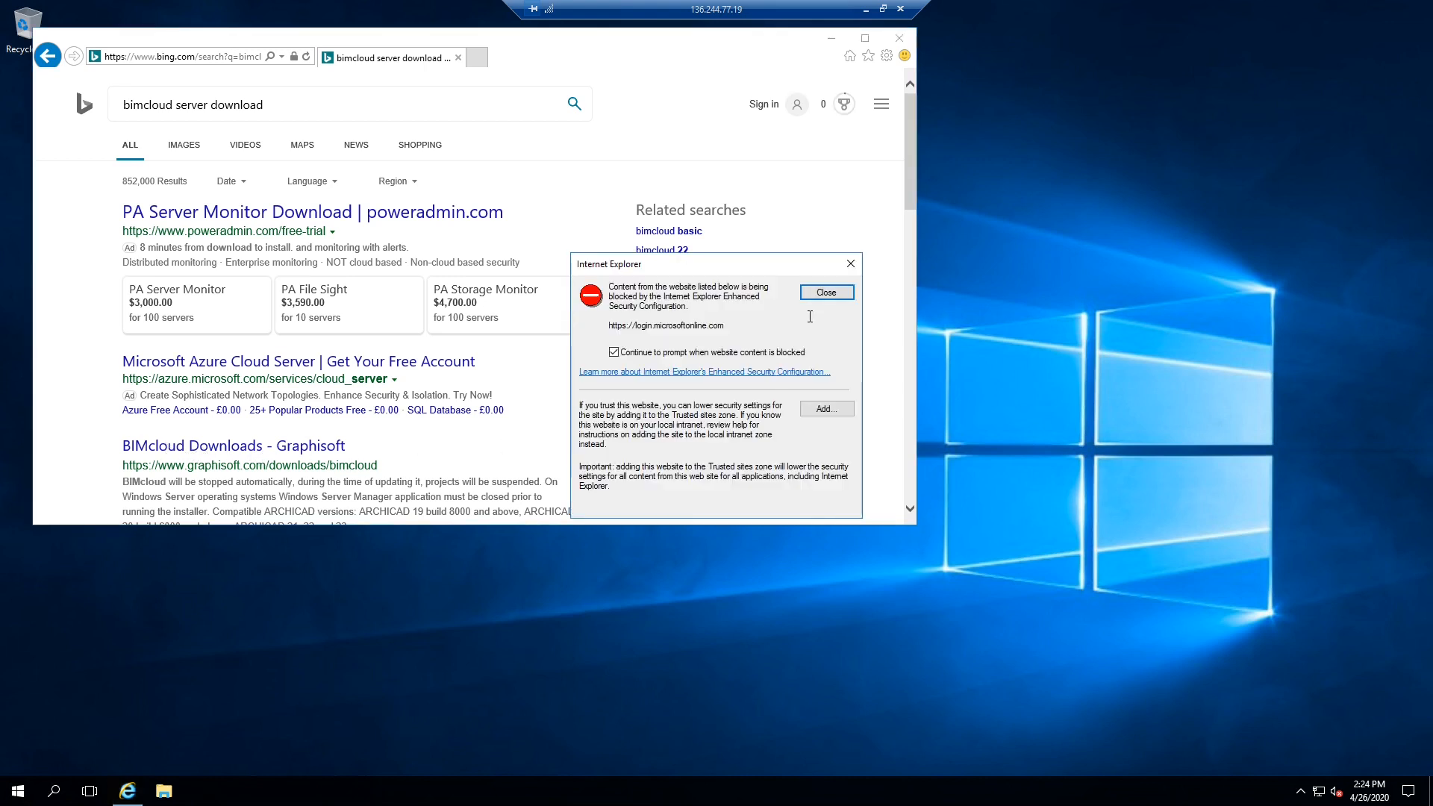
- Add the Microsoft login site to Trusted sites and close the remaining blocked-content notices
click(825, 410)
click(811, 380)
click(815, 513)
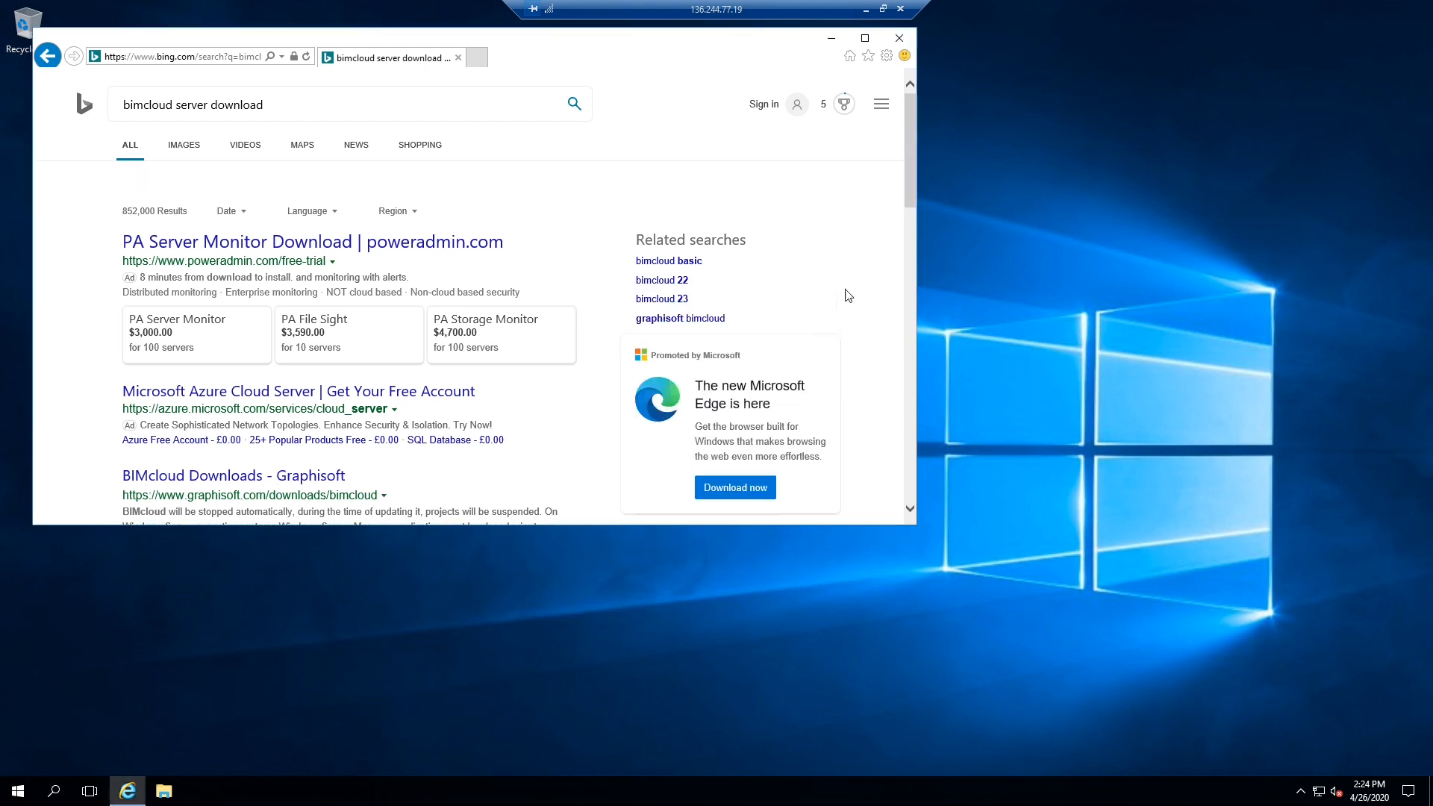
click(273, 482)
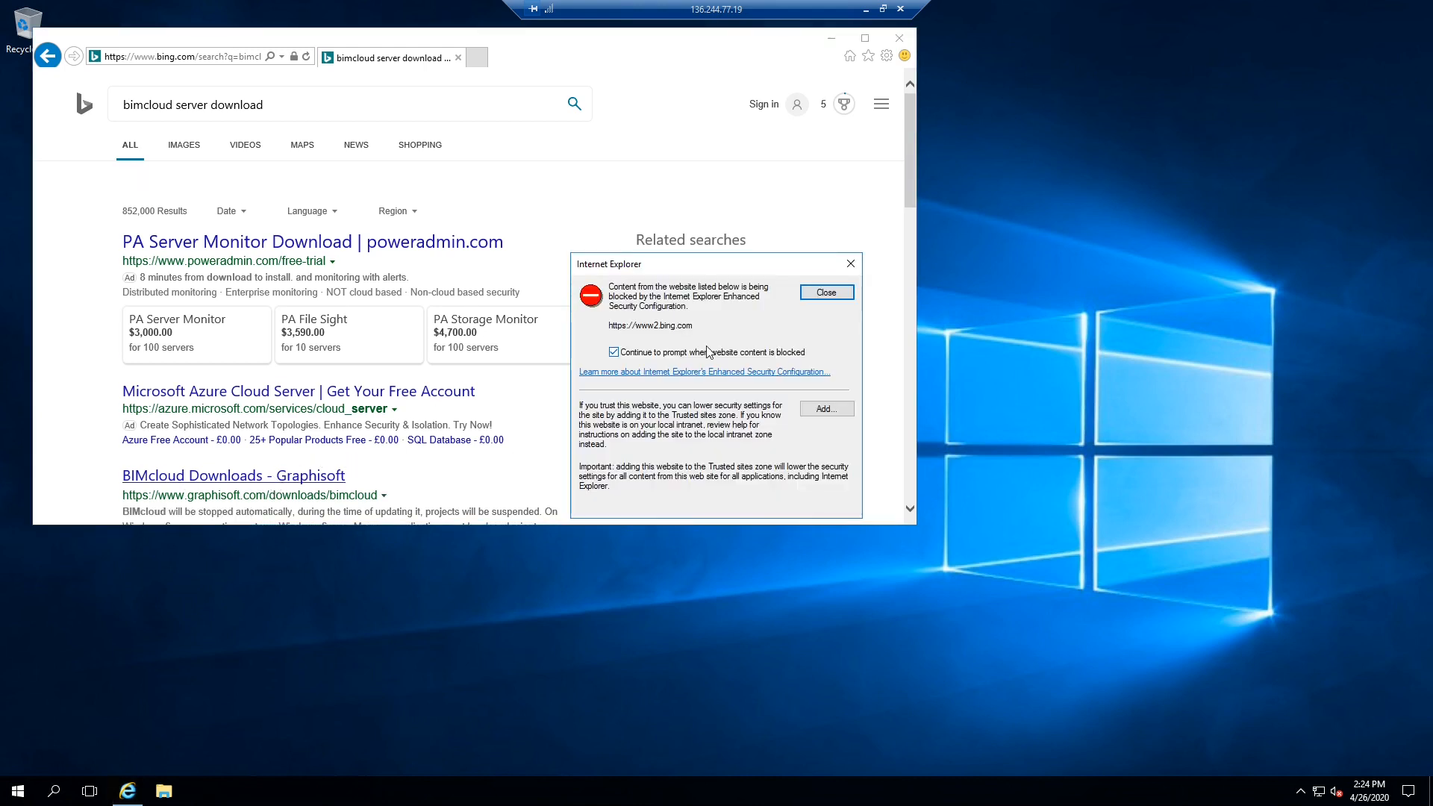
click(825, 293)
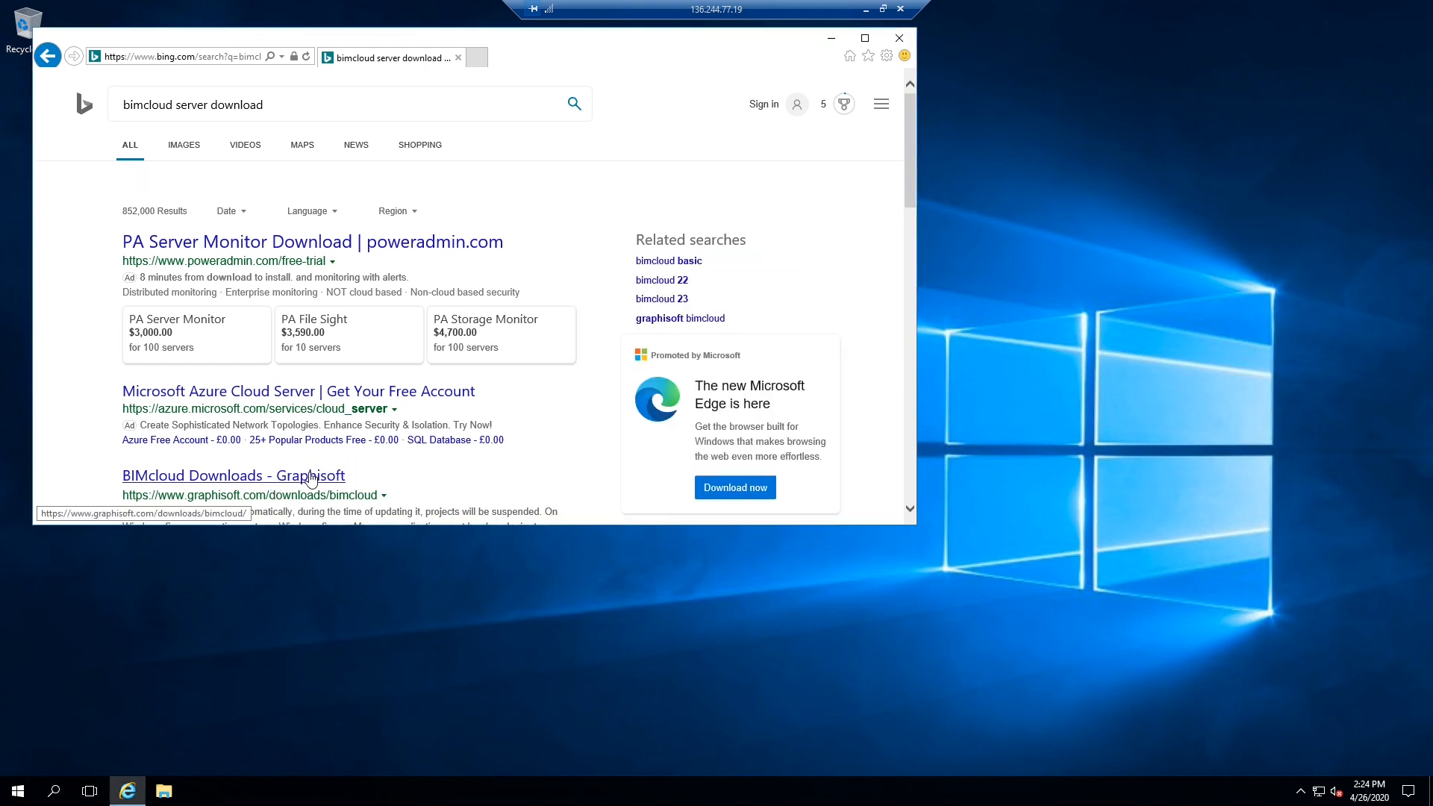
- Open the BIMcloud Downloads – Graphisoft page, enlarge the window and select BIMcloud 2020.1 for Windows
click(320, 478)
click(828, 297)
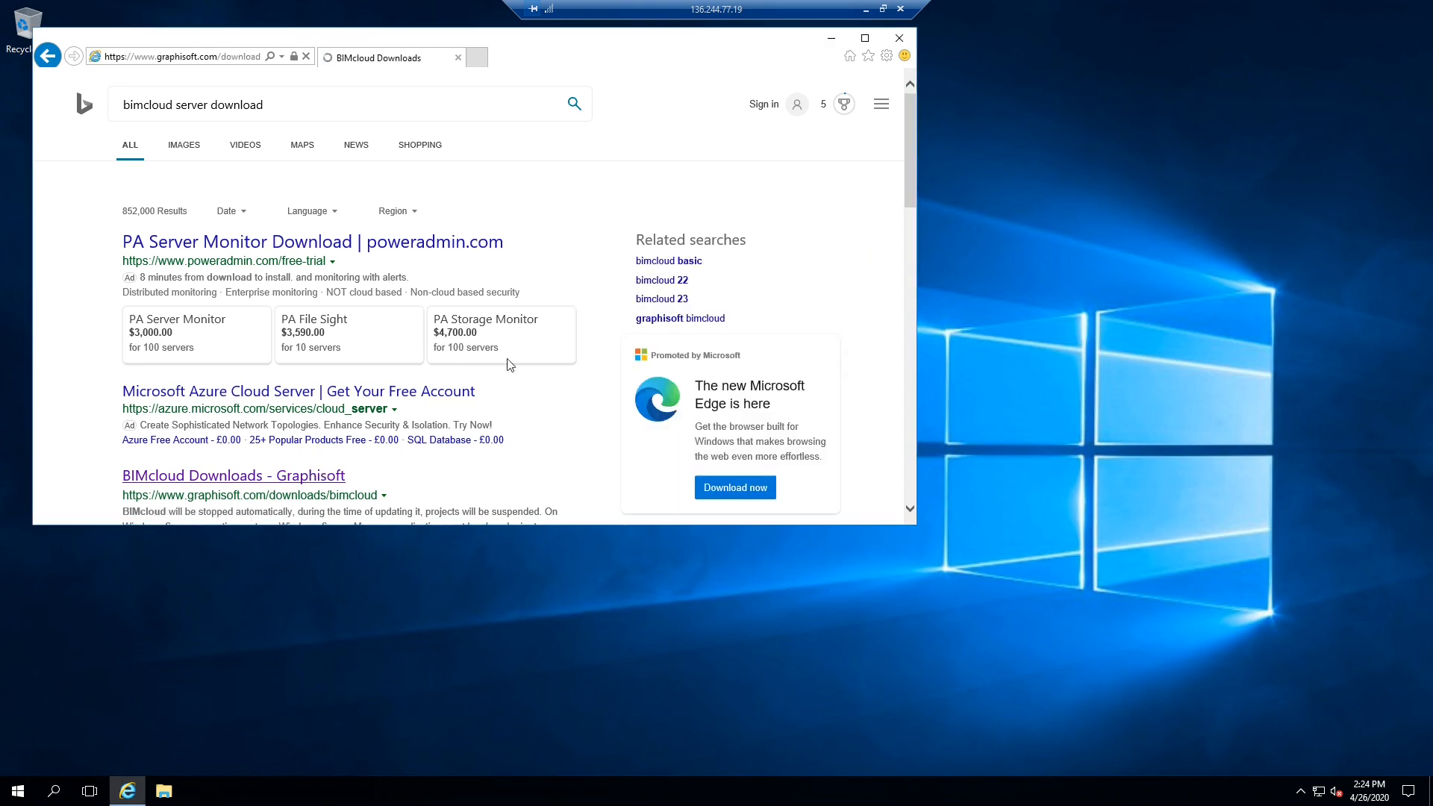
drag(793, 41, 812, 42)
drag(935, 523, 1025, 524)
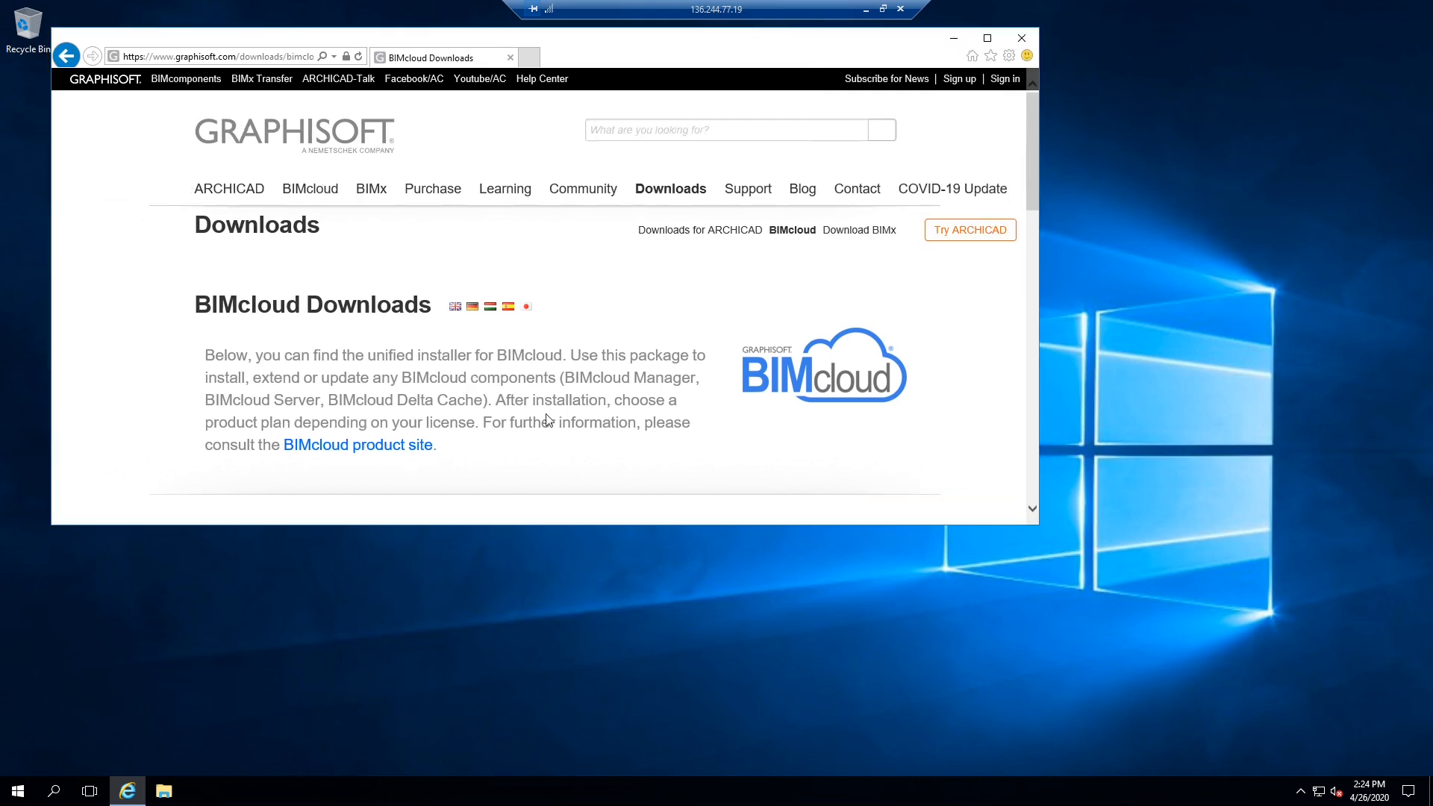
scroll(448, 344, down, 5)
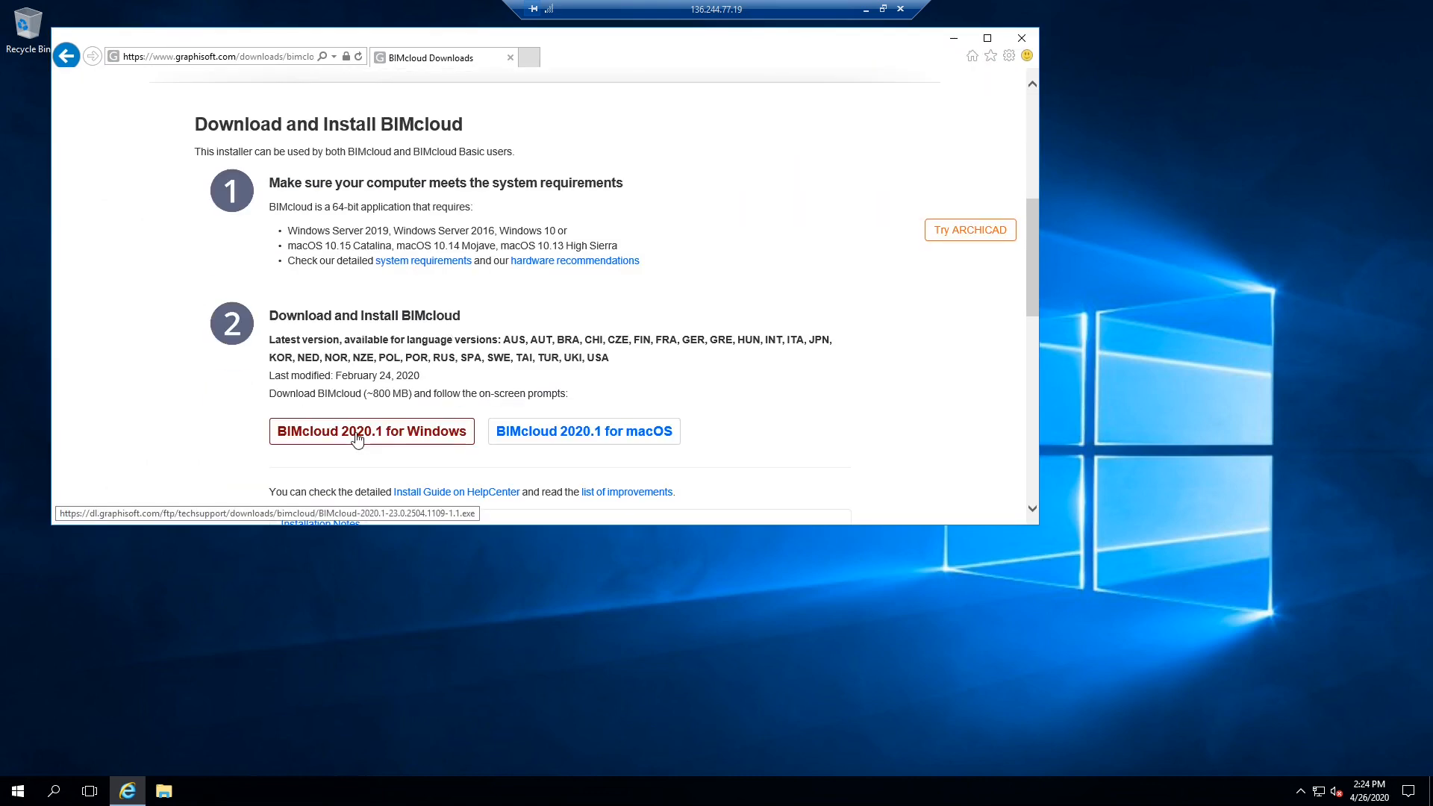
click(414, 433)
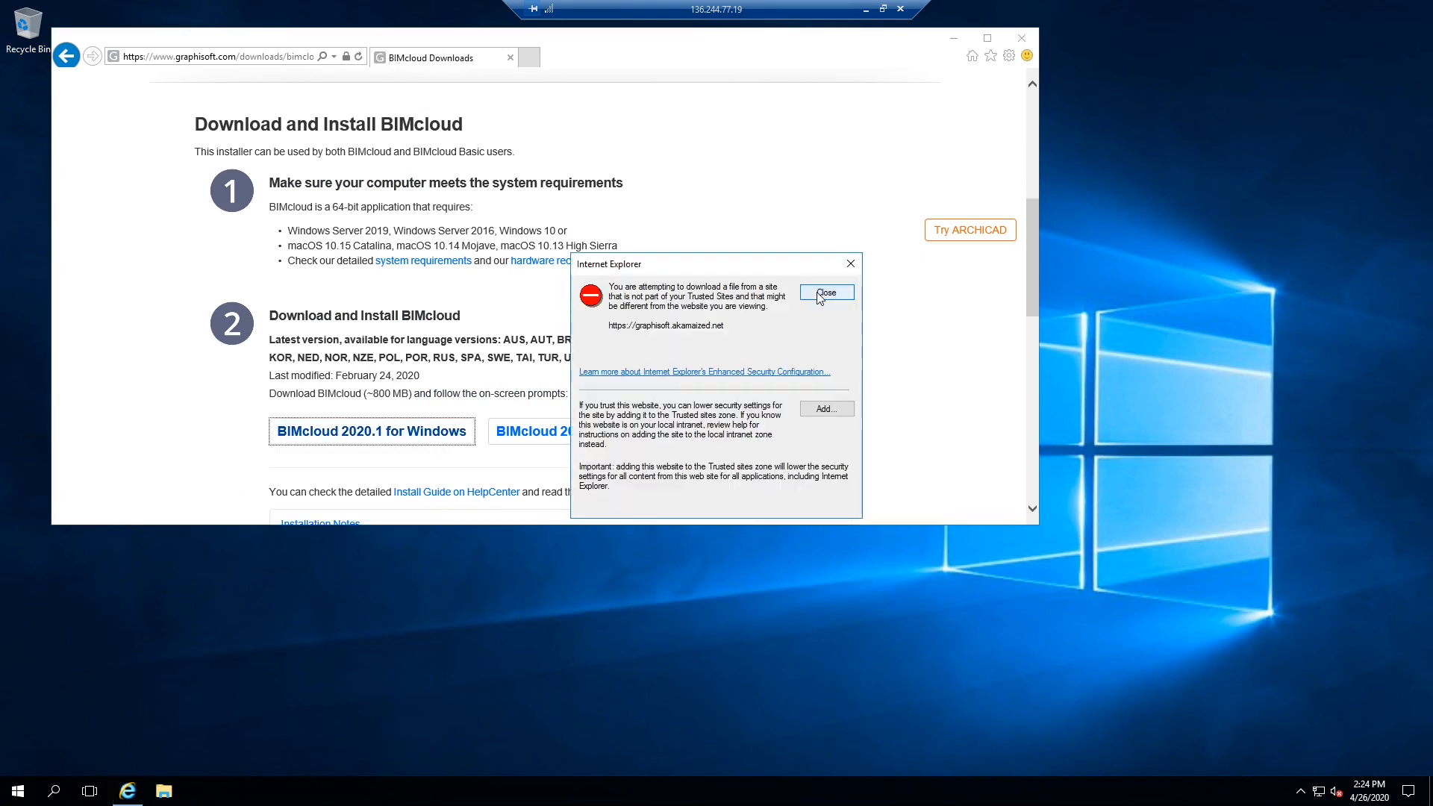
click(827, 409)
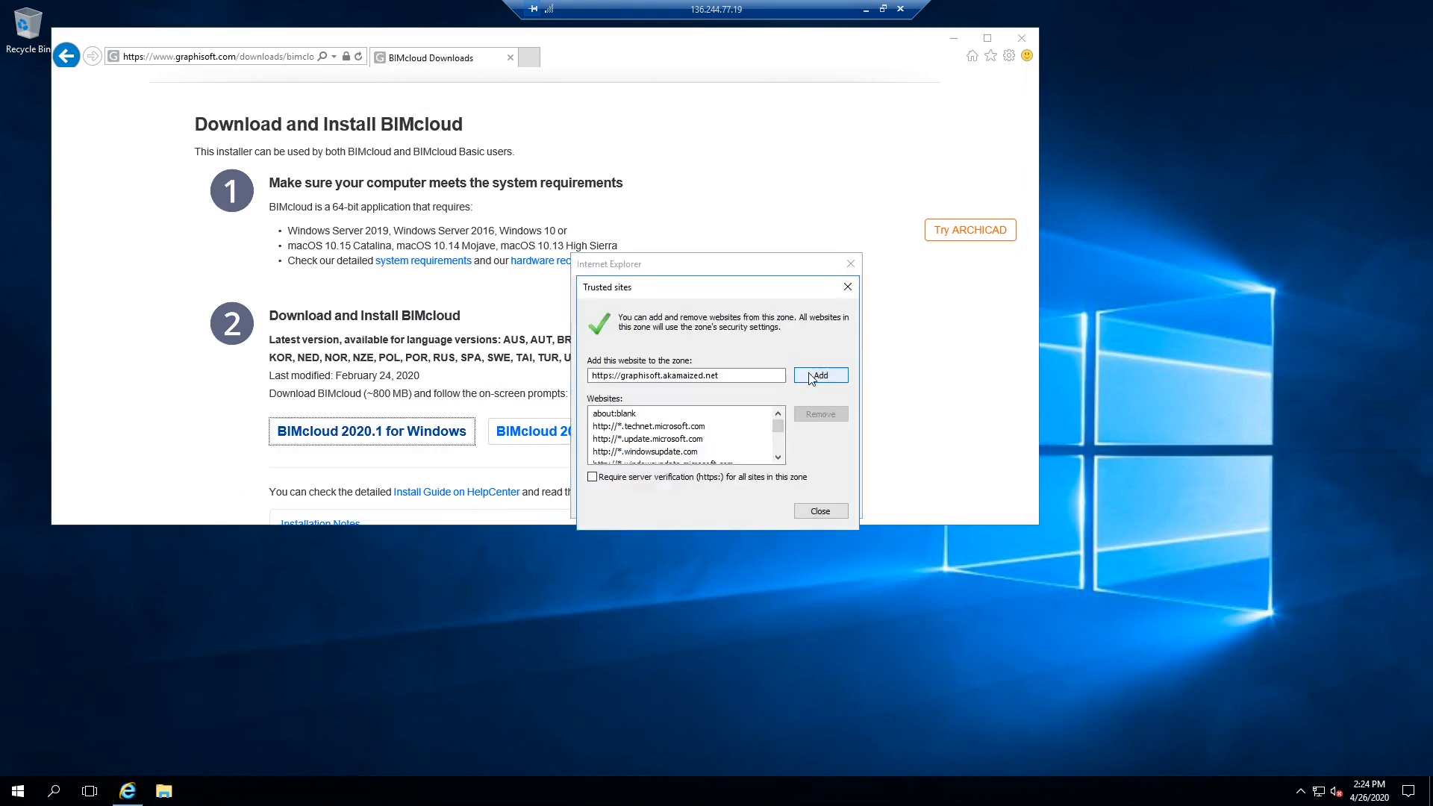
click(821, 374)
click(820, 511)
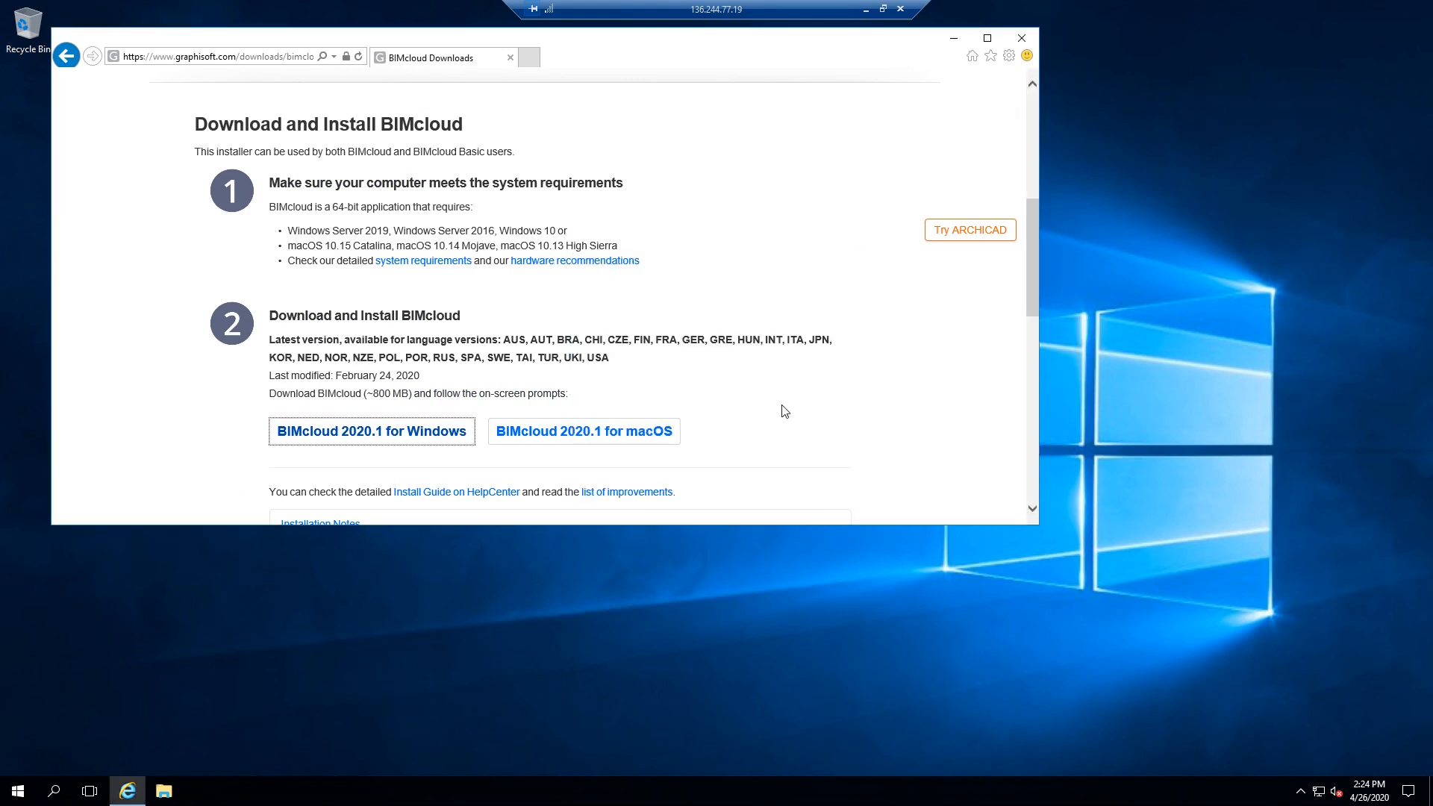
click(404, 436)
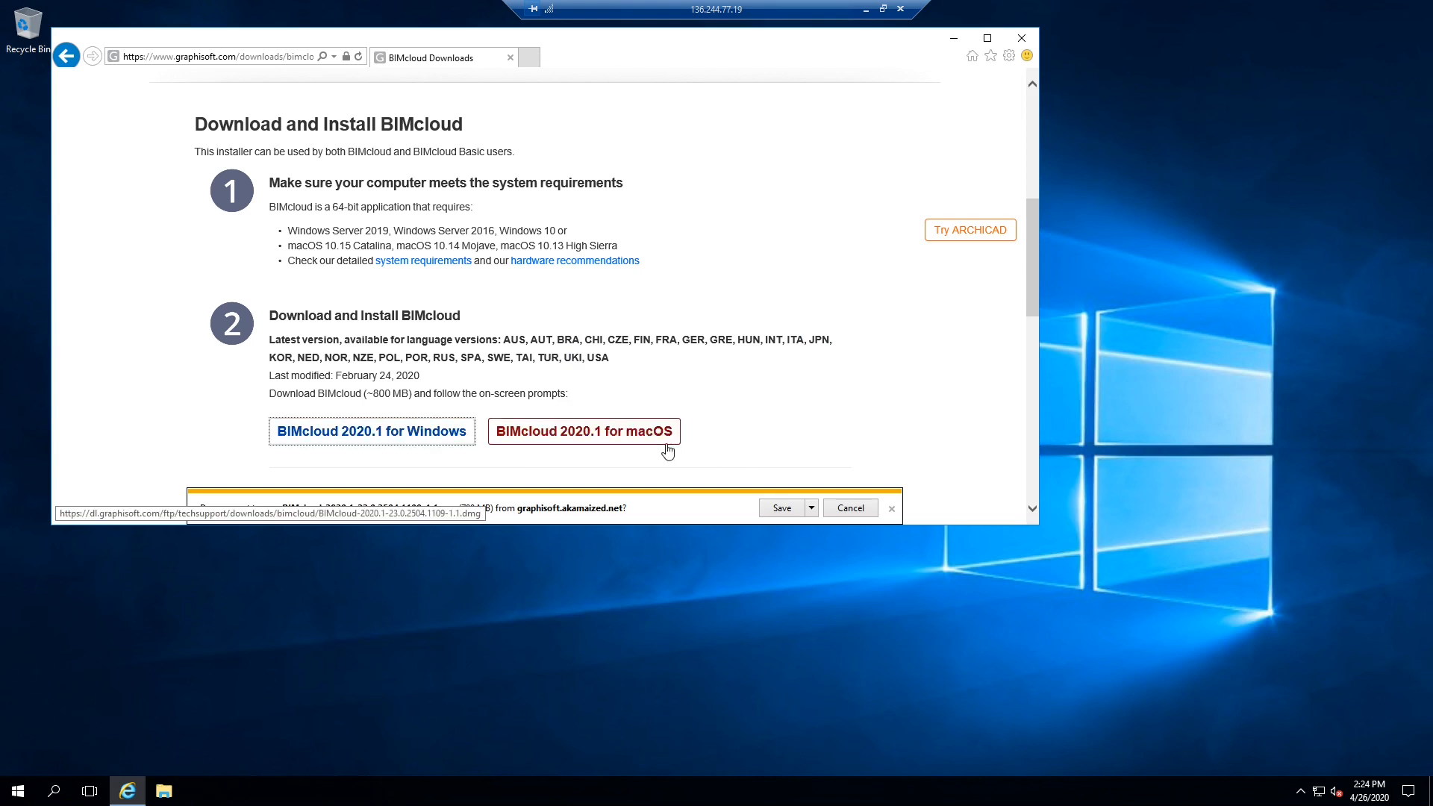
click(772, 507)
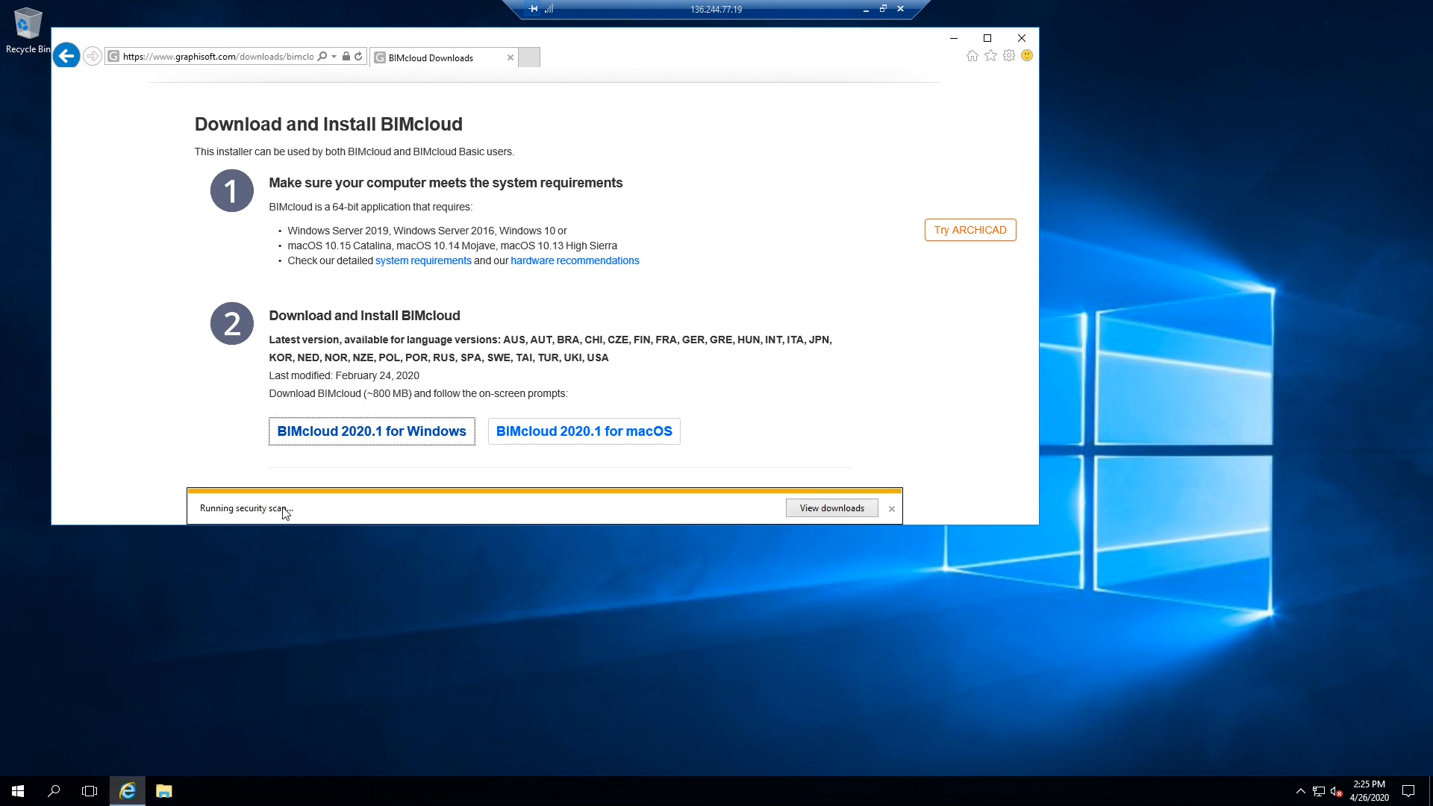
click(814, 509)
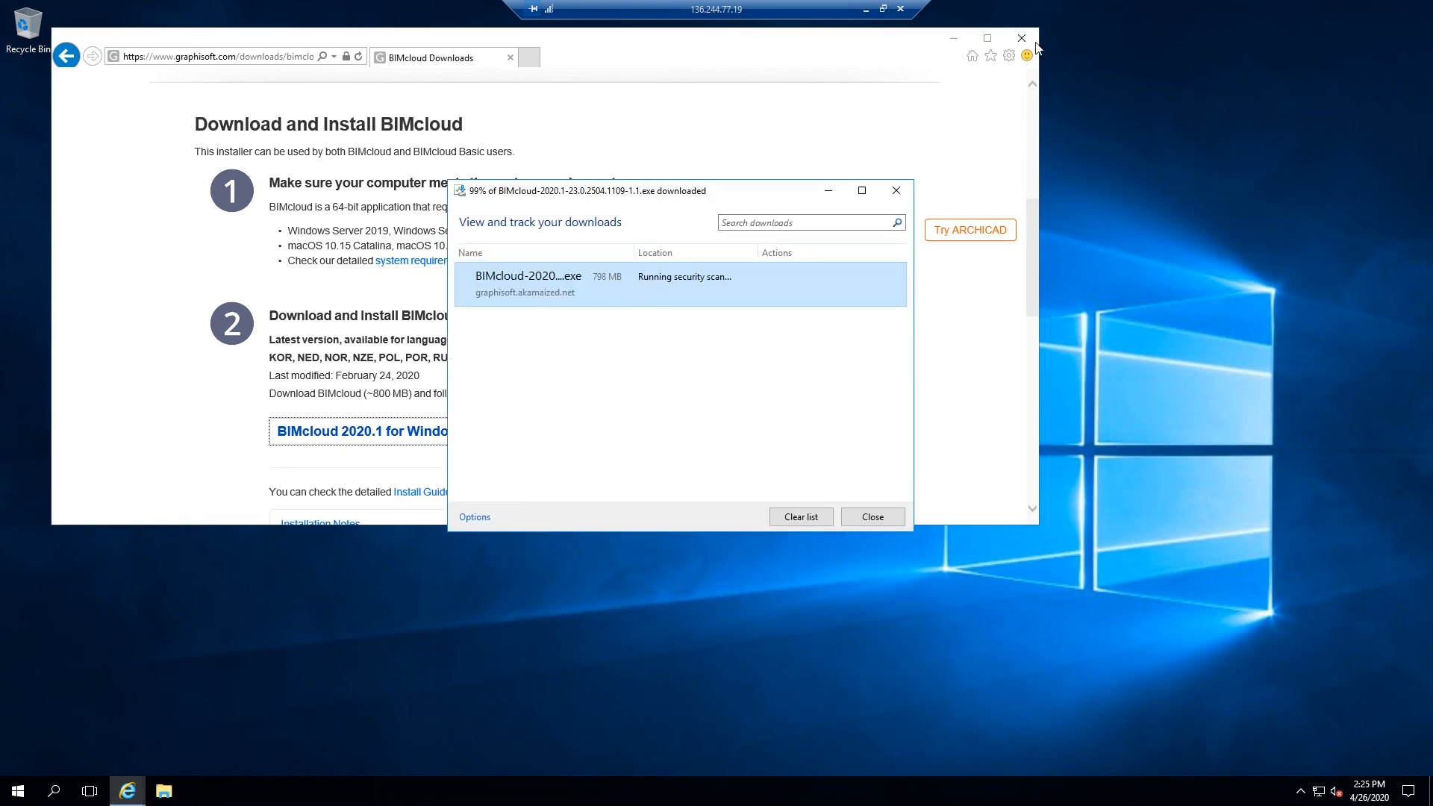
- Run the downloaded BIMcloud .exe from the downloads list, then close Internet Explorer
drag(735, 195, 715, 131)
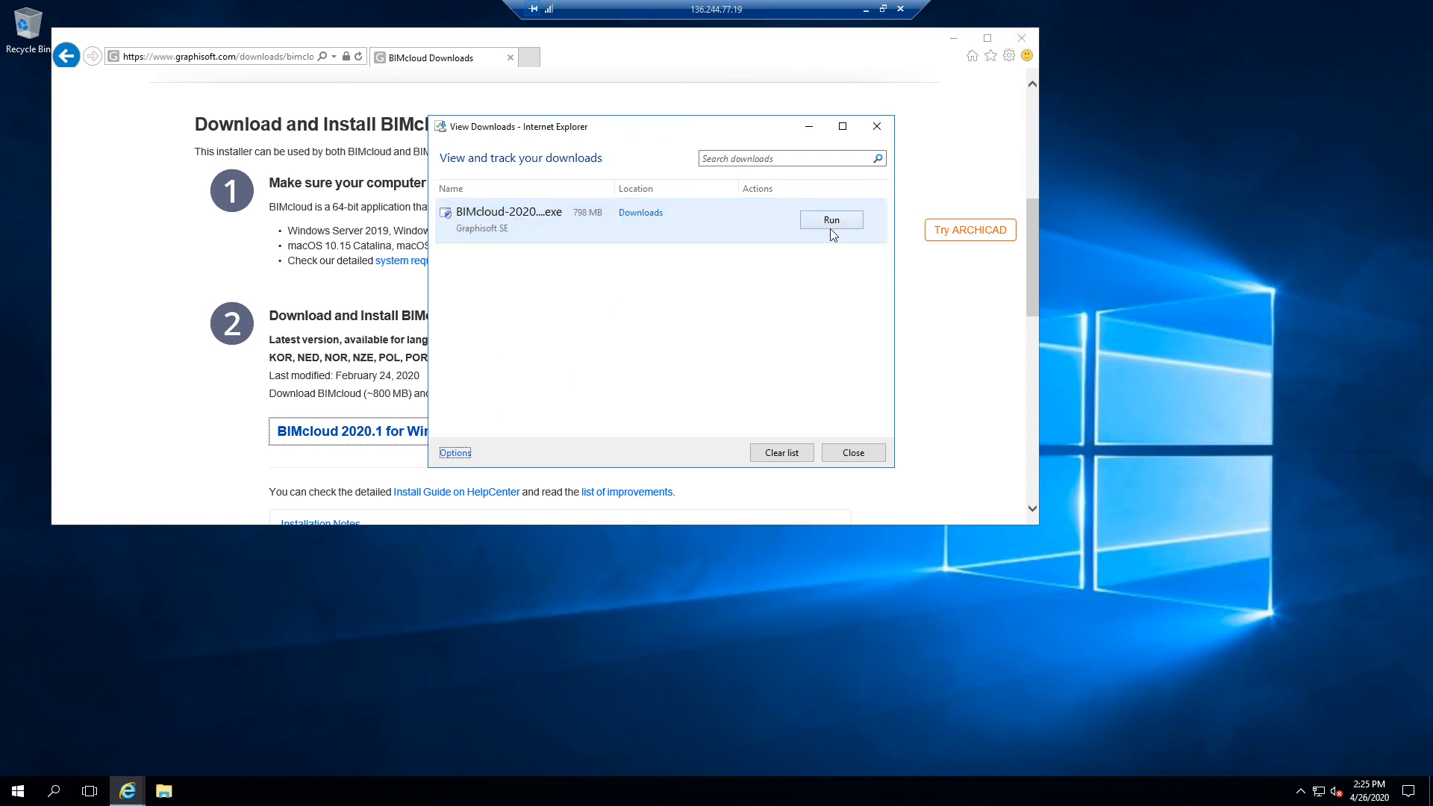
click(831, 221)
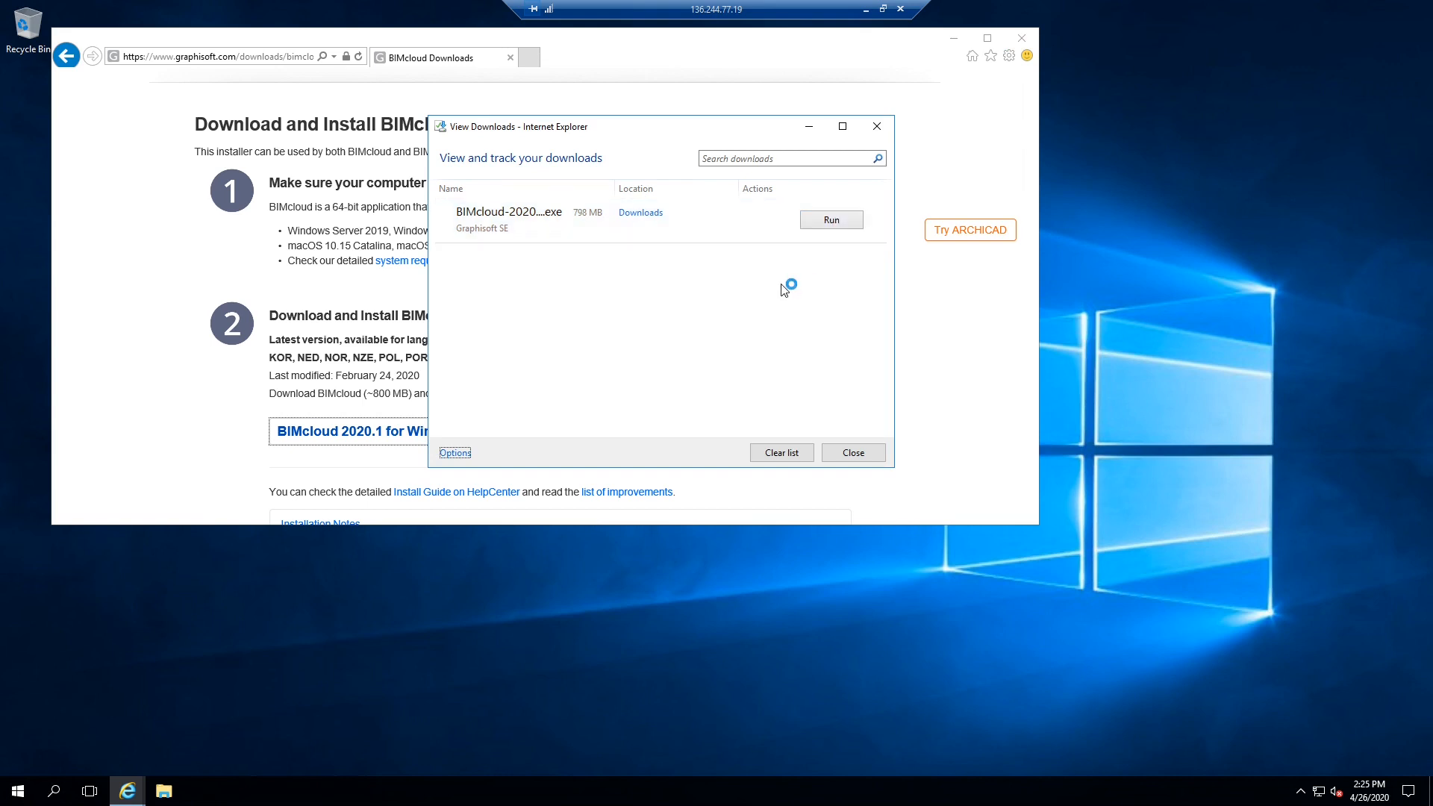
click(877, 133)
click(1020, 42)
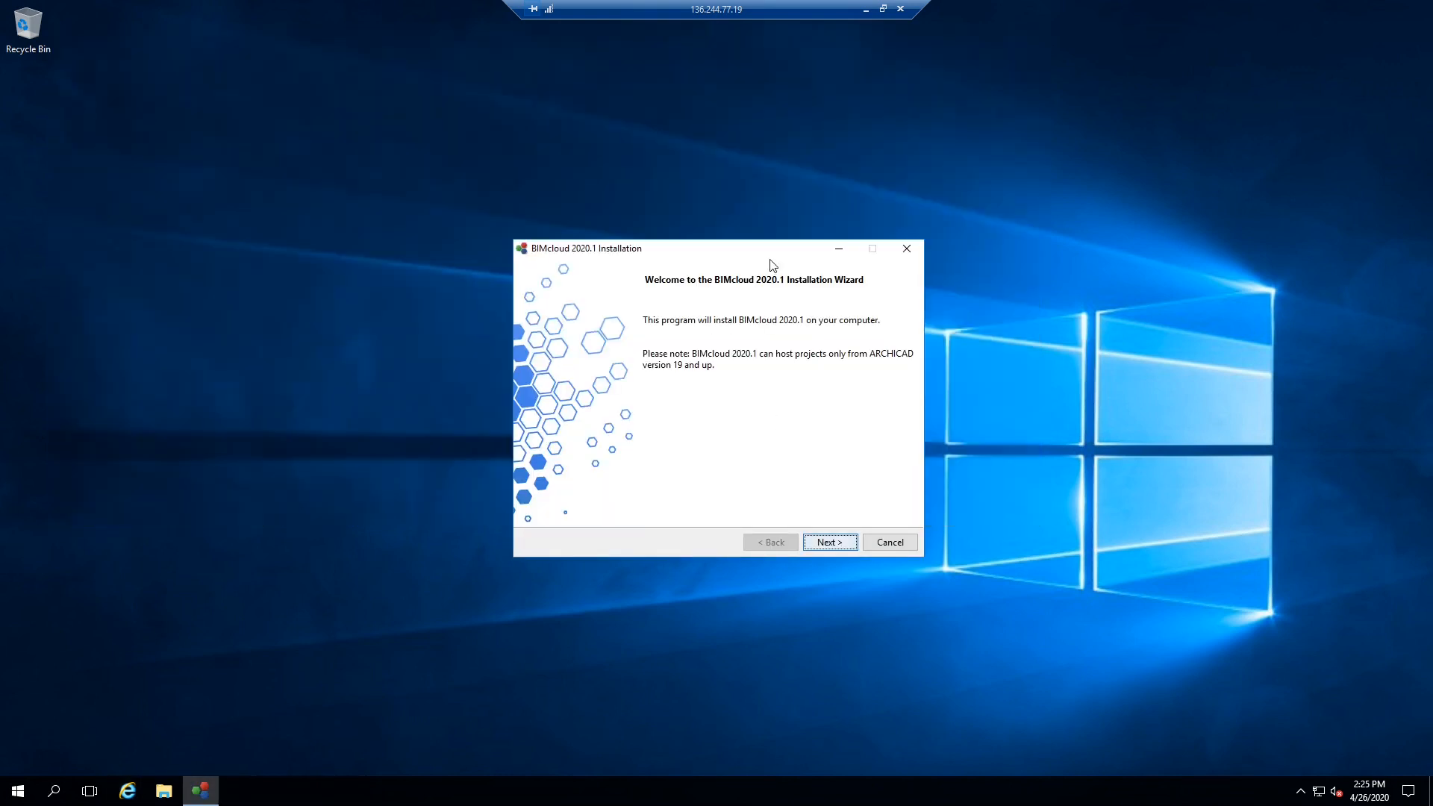
- Install BIMcloud Server 2020.1 as a new BIMcloud, accepting the license and default location
drag(773, 248, 750, 249)
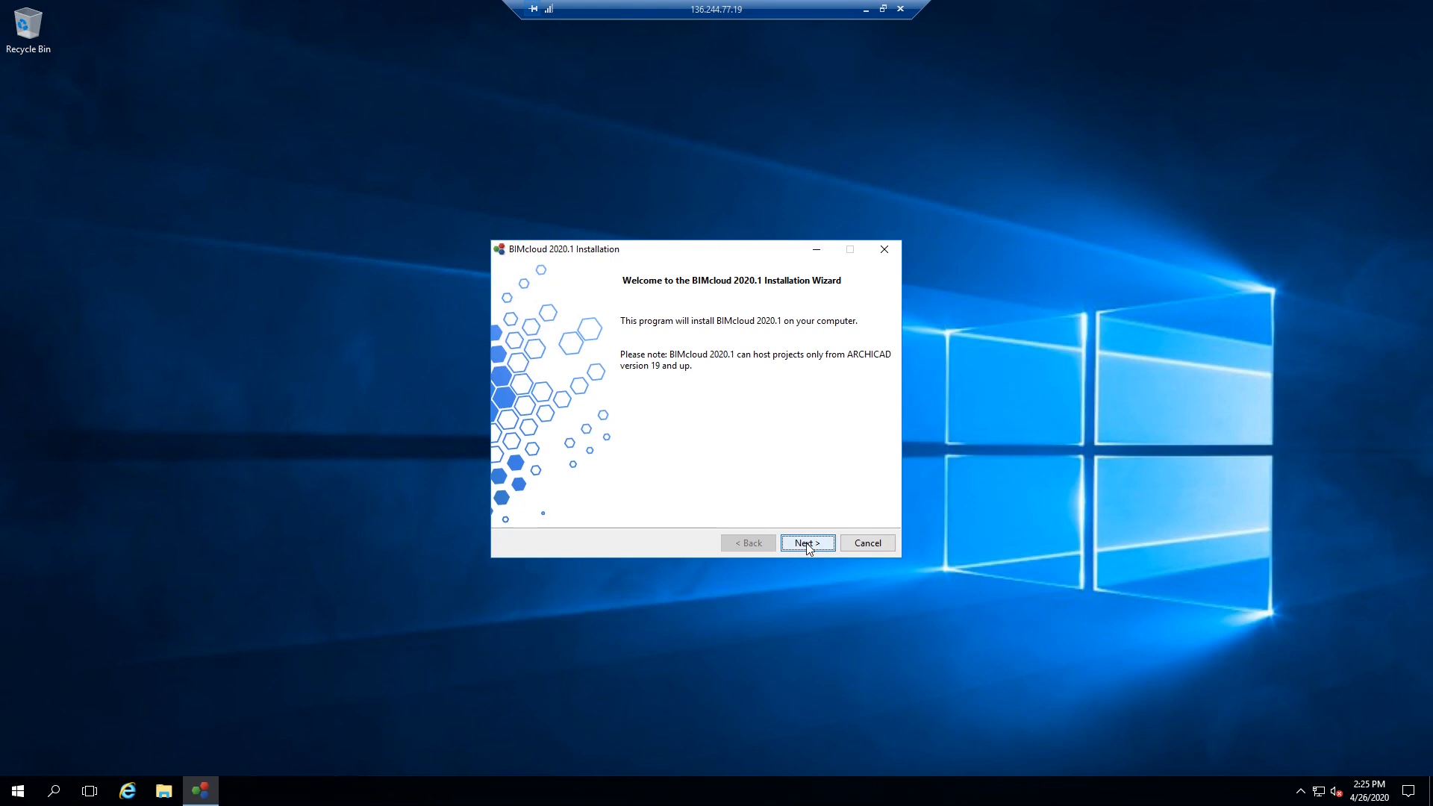
click(808, 546)
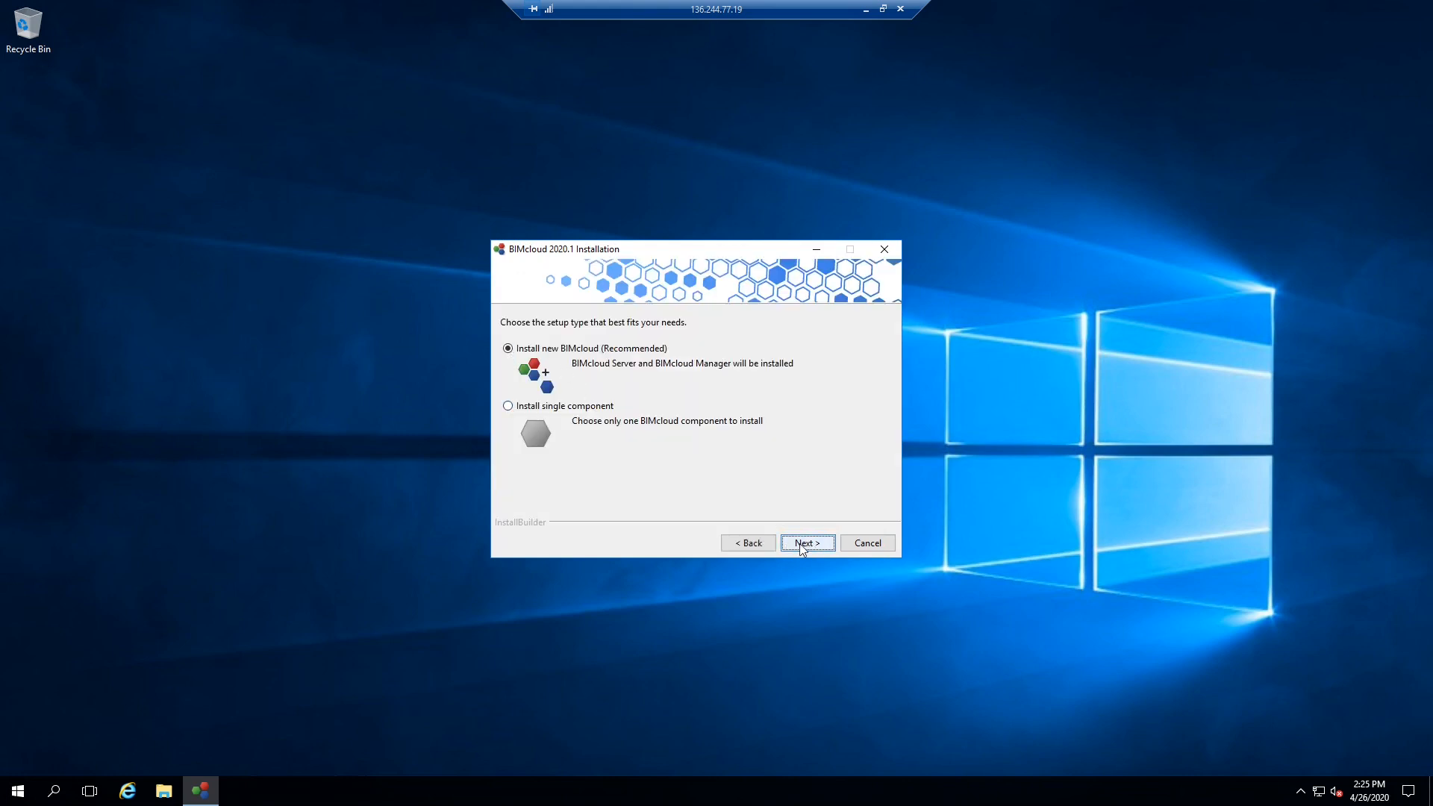
click(806, 543)
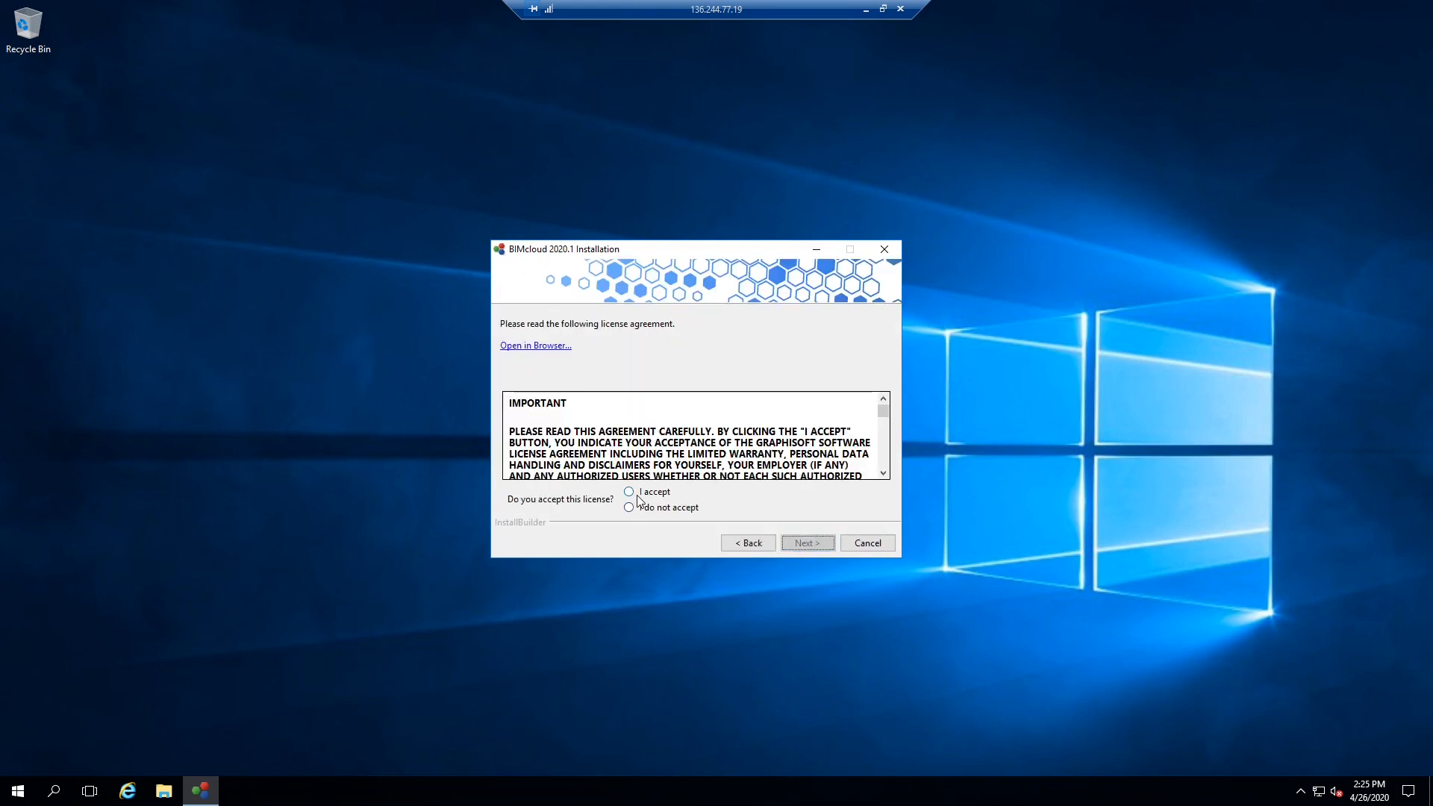
click(639, 493)
click(818, 545)
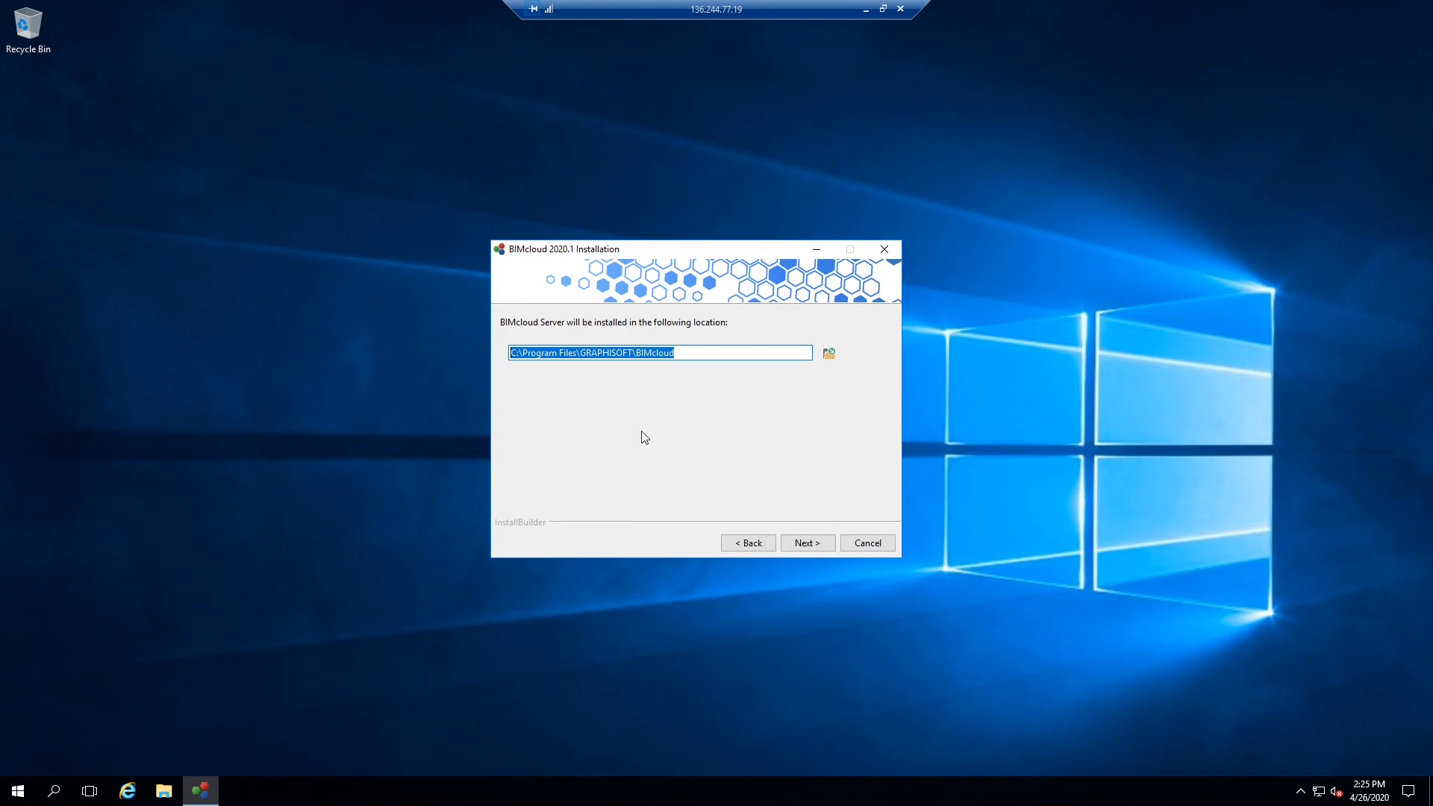
click(810, 543)
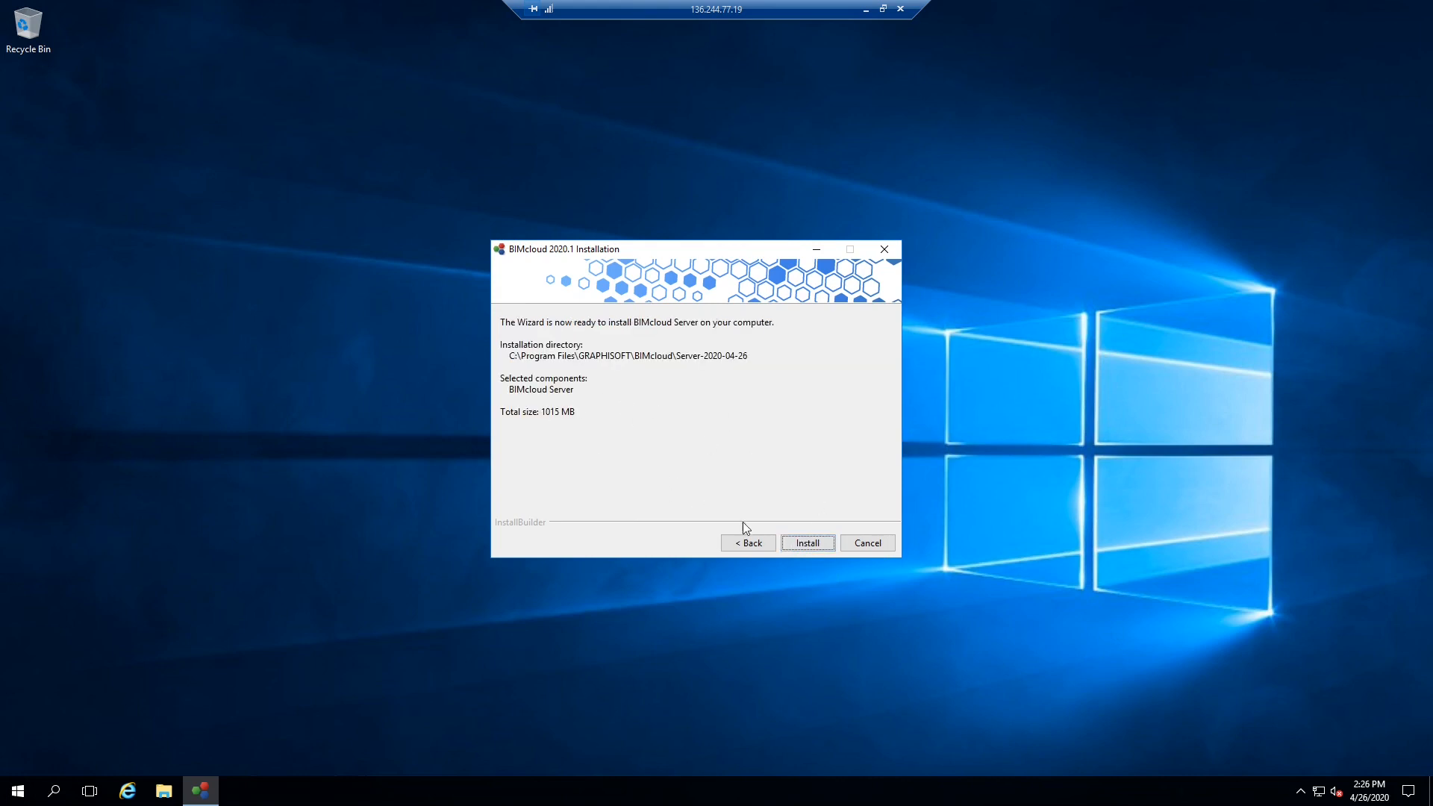
click(807, 542)
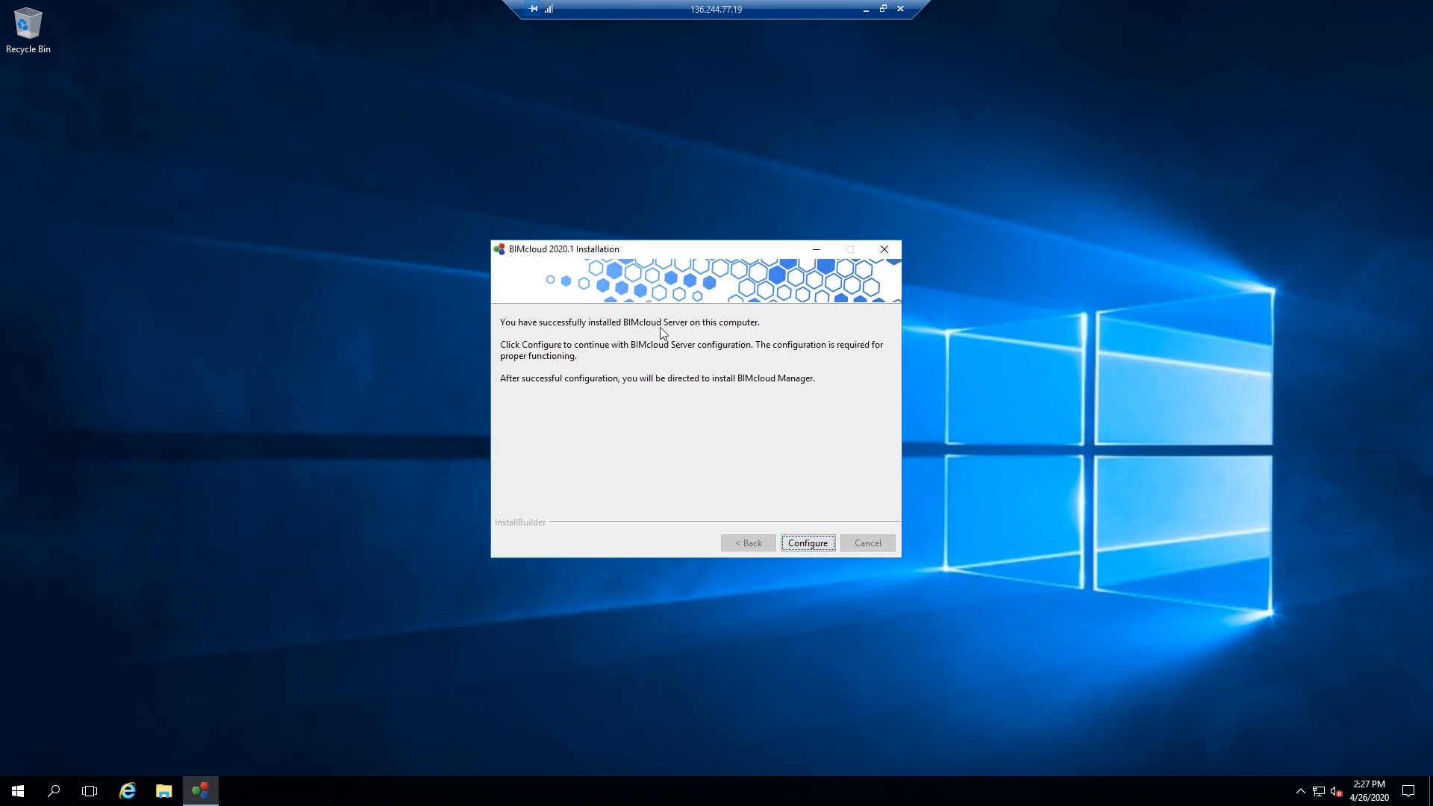
click(813, 548)
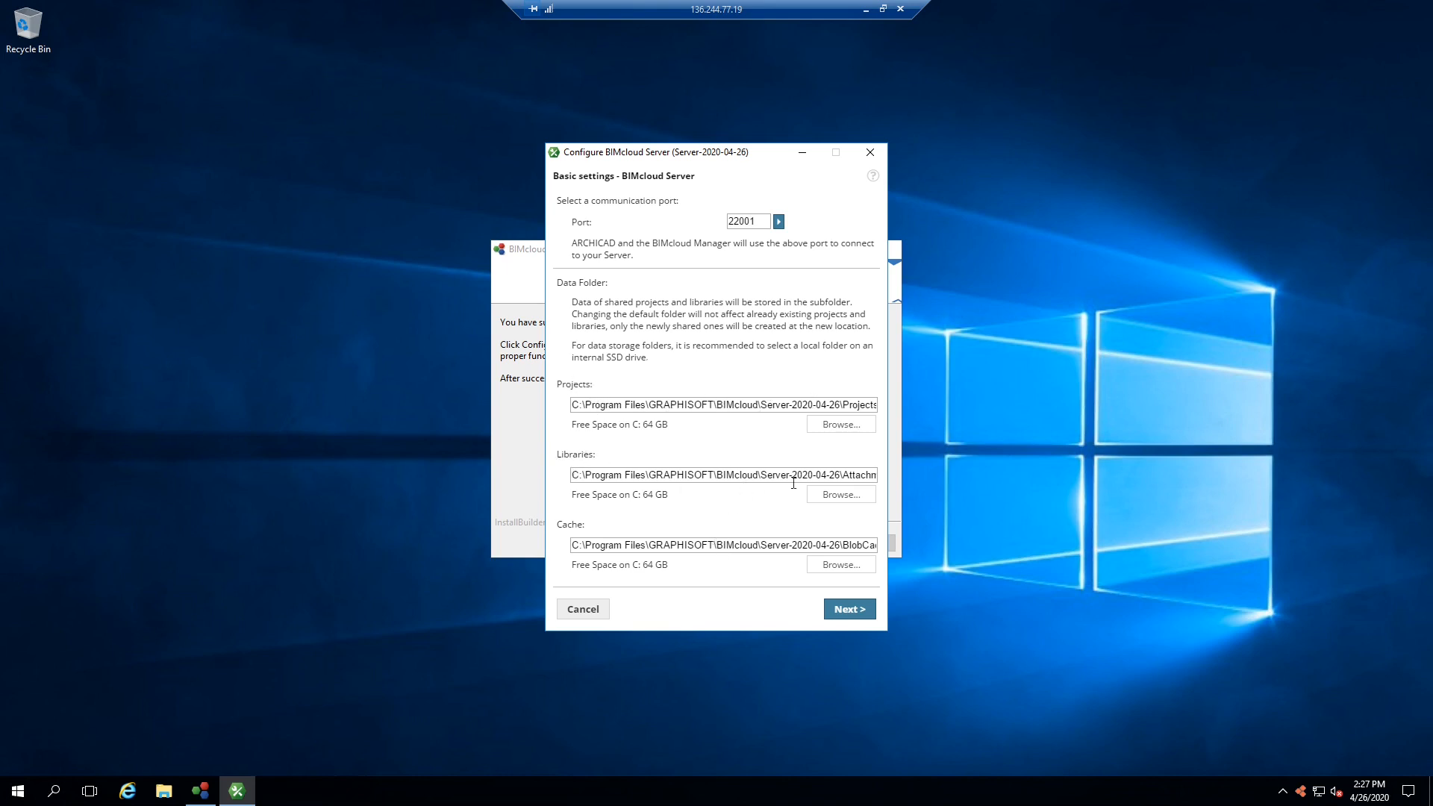
- Keep port 22001 and default data folders, apply without backup, and confirm success
click(848, 610)
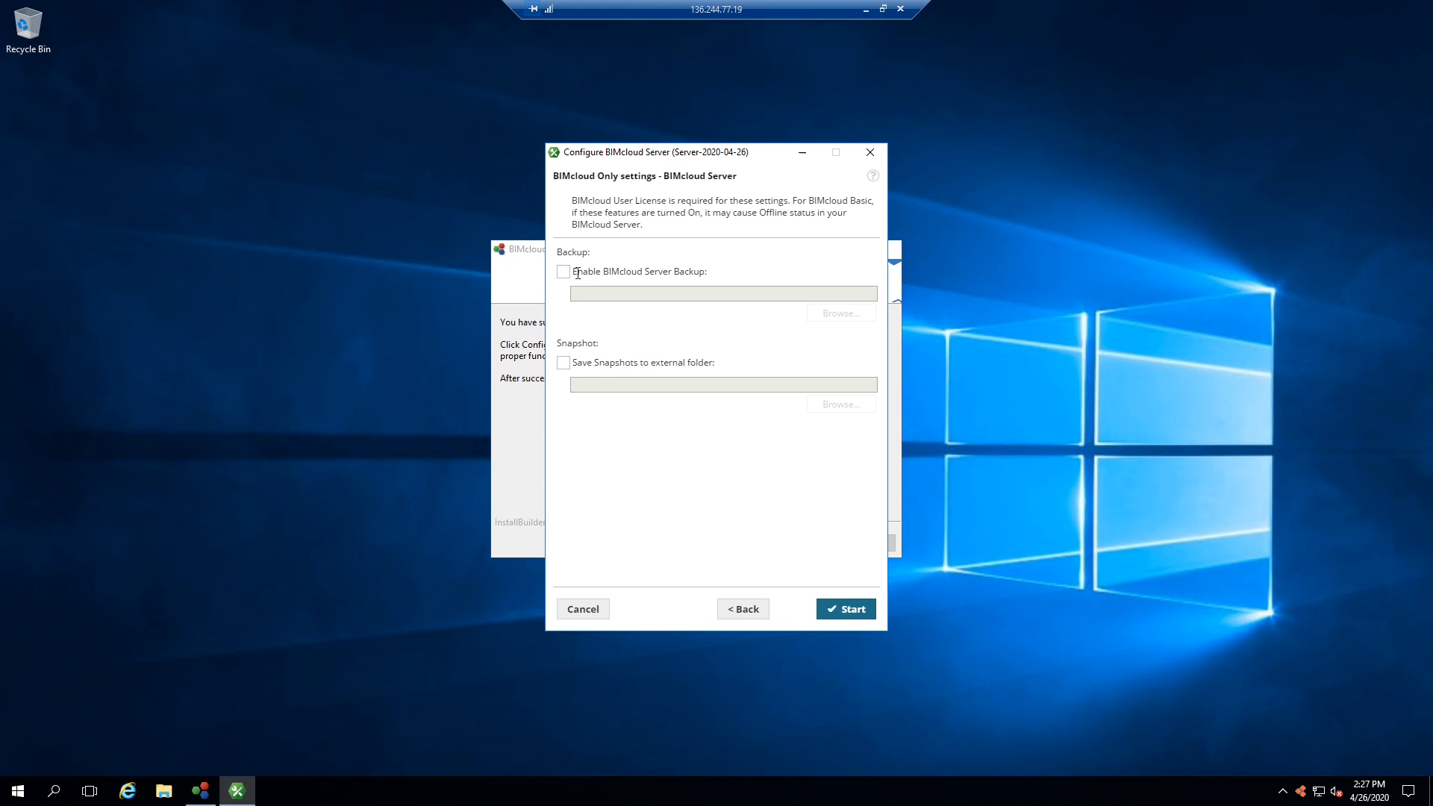
click(853, 610)
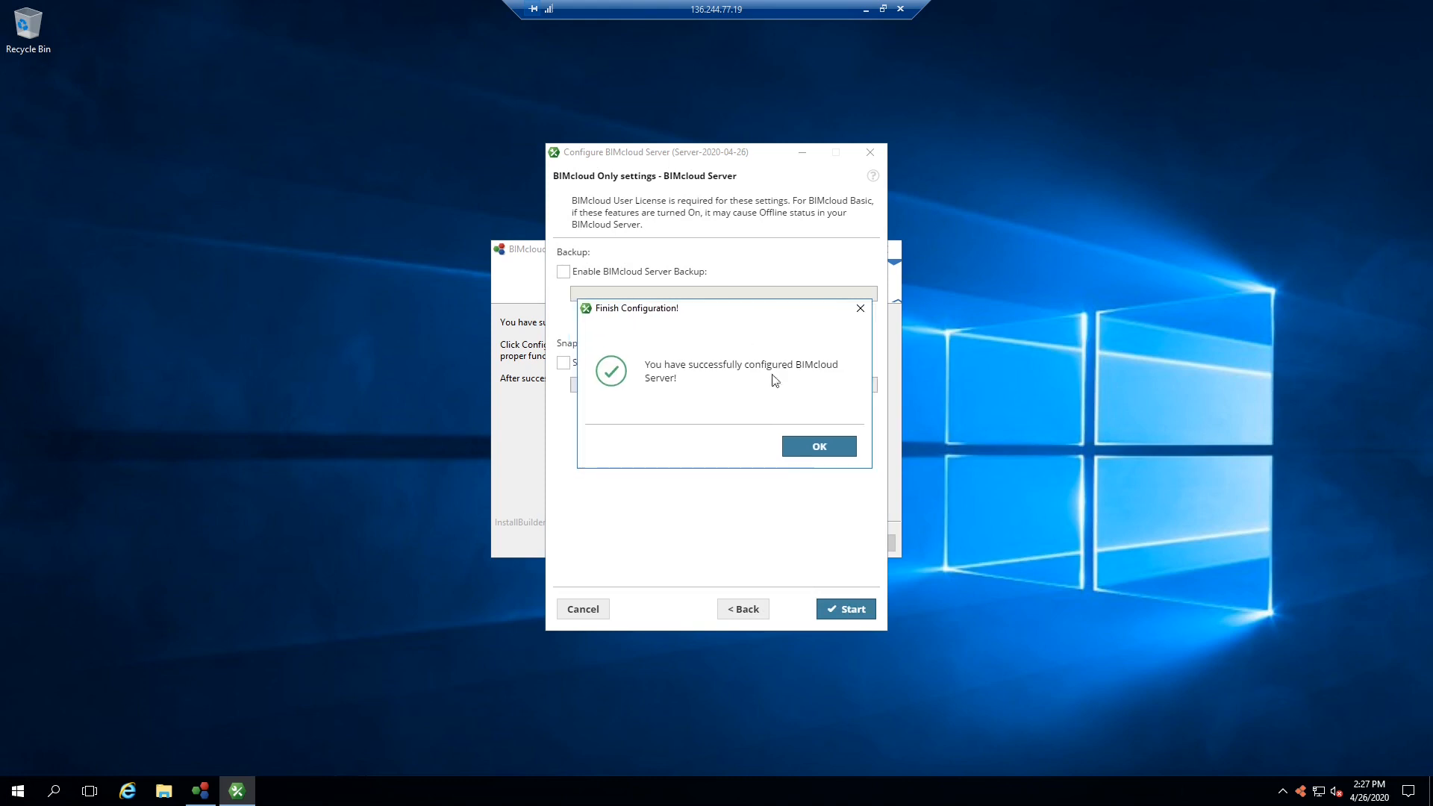
click(826, 448)
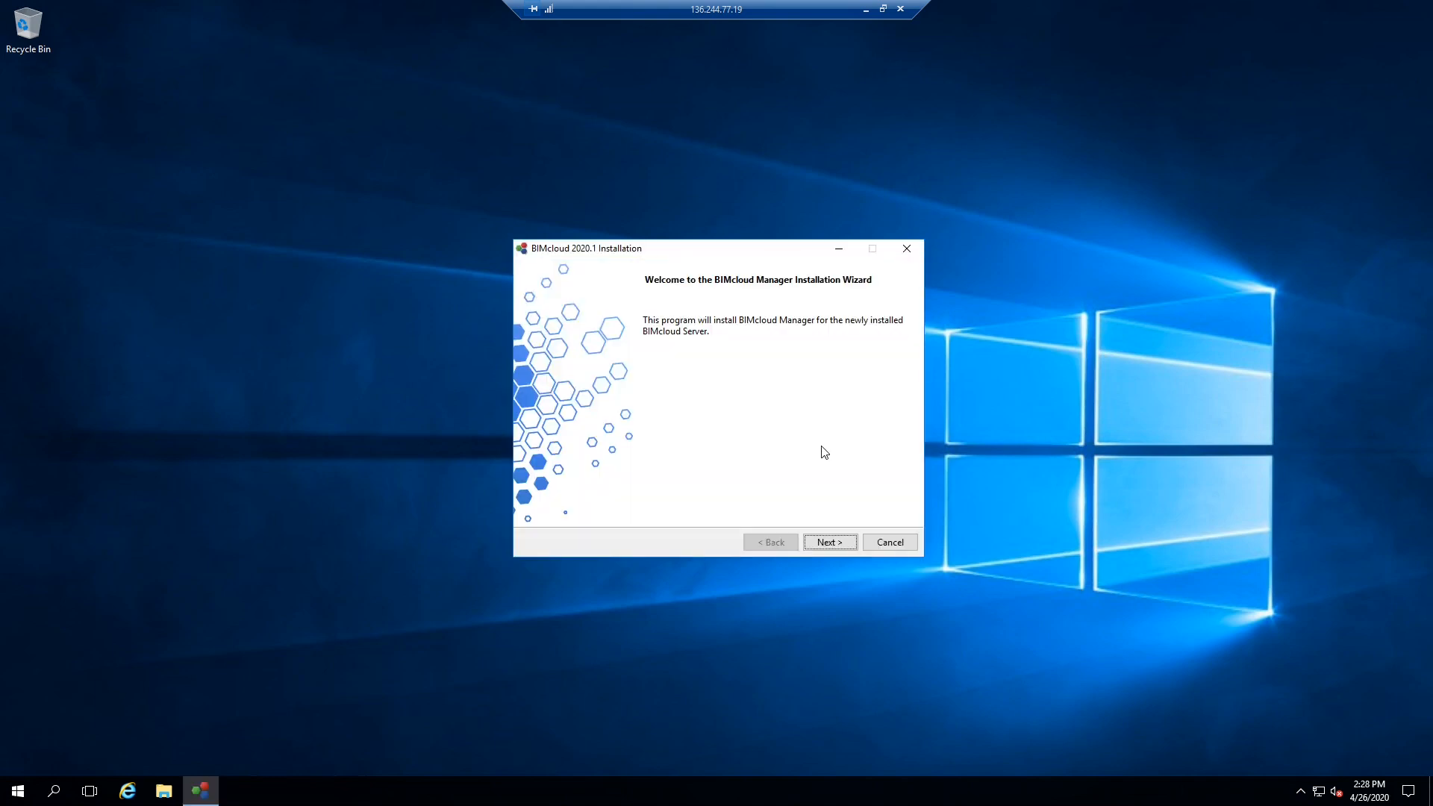
- Install BIMcloud Manager with English as default language, license accepted, in the default location
click(830, 542)
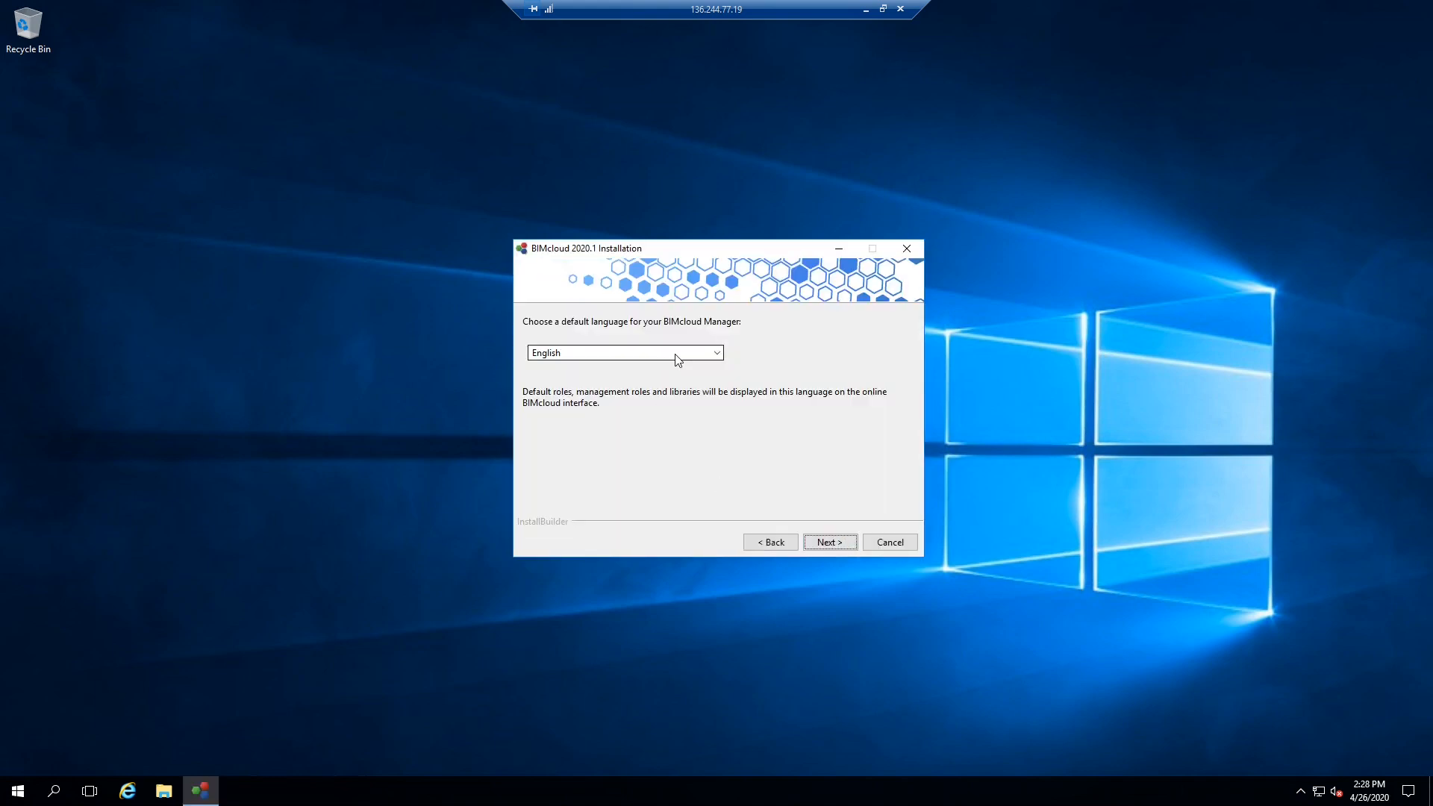
click(696, 355)
click(696, 355)
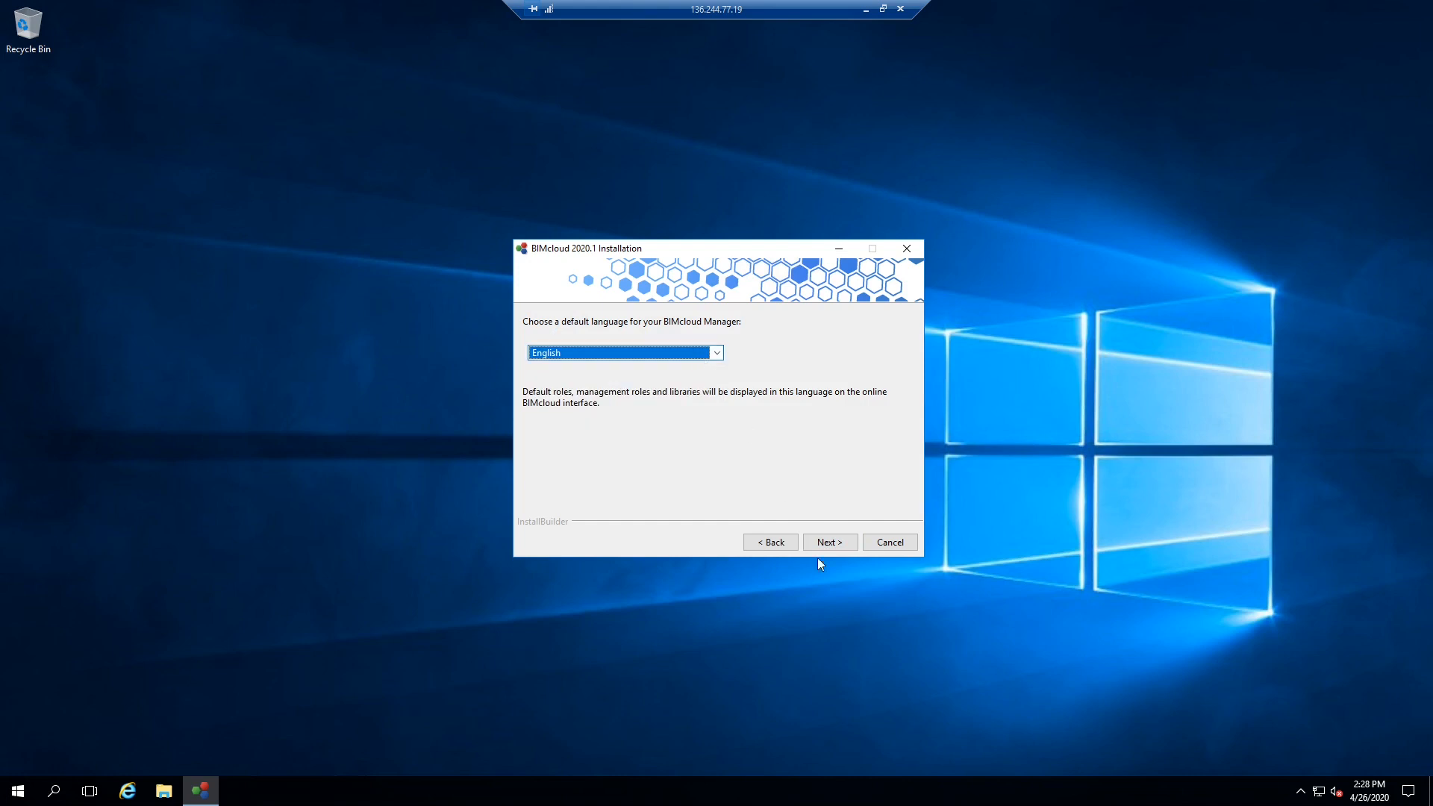
click(826, 545)
click(675, 492)
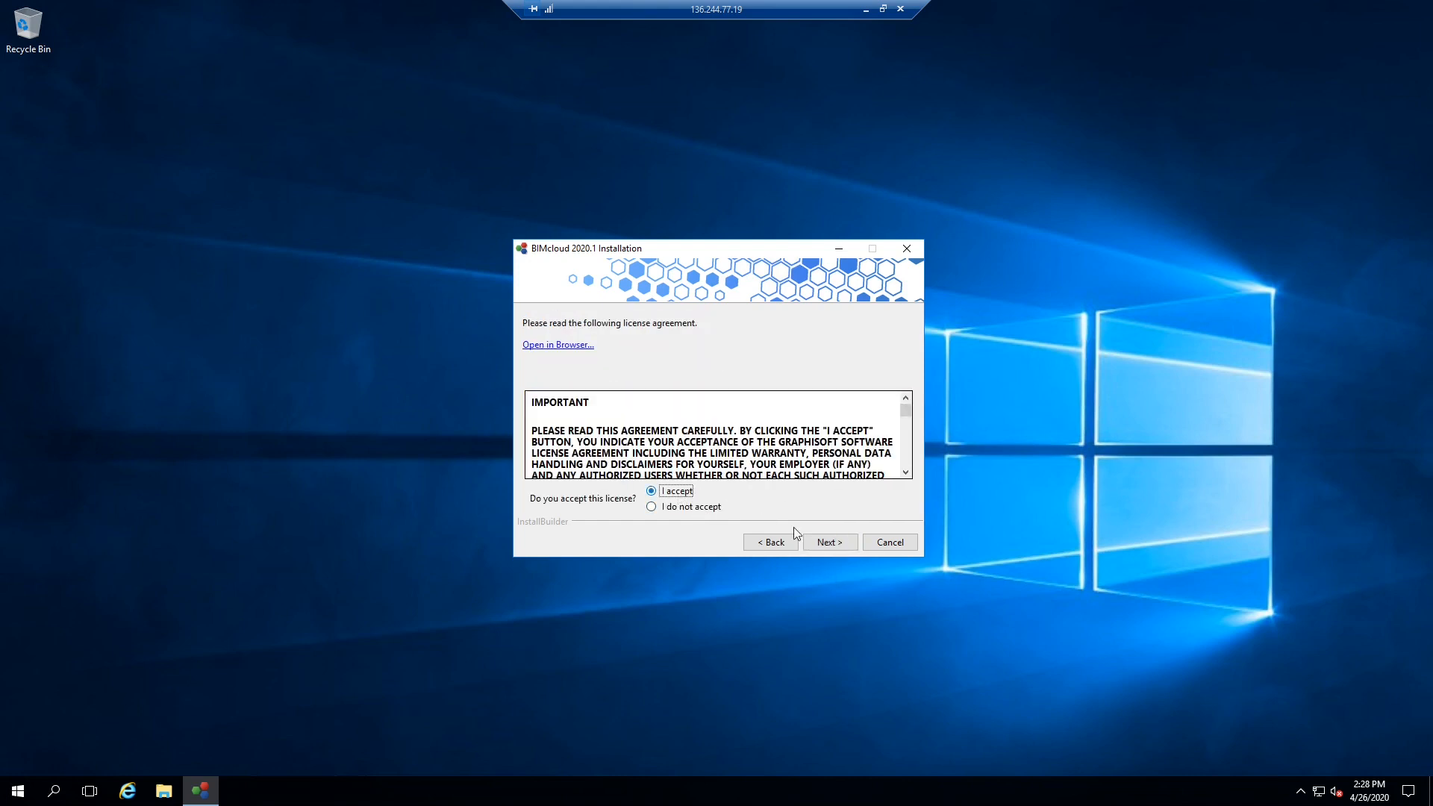
click(826, 543)
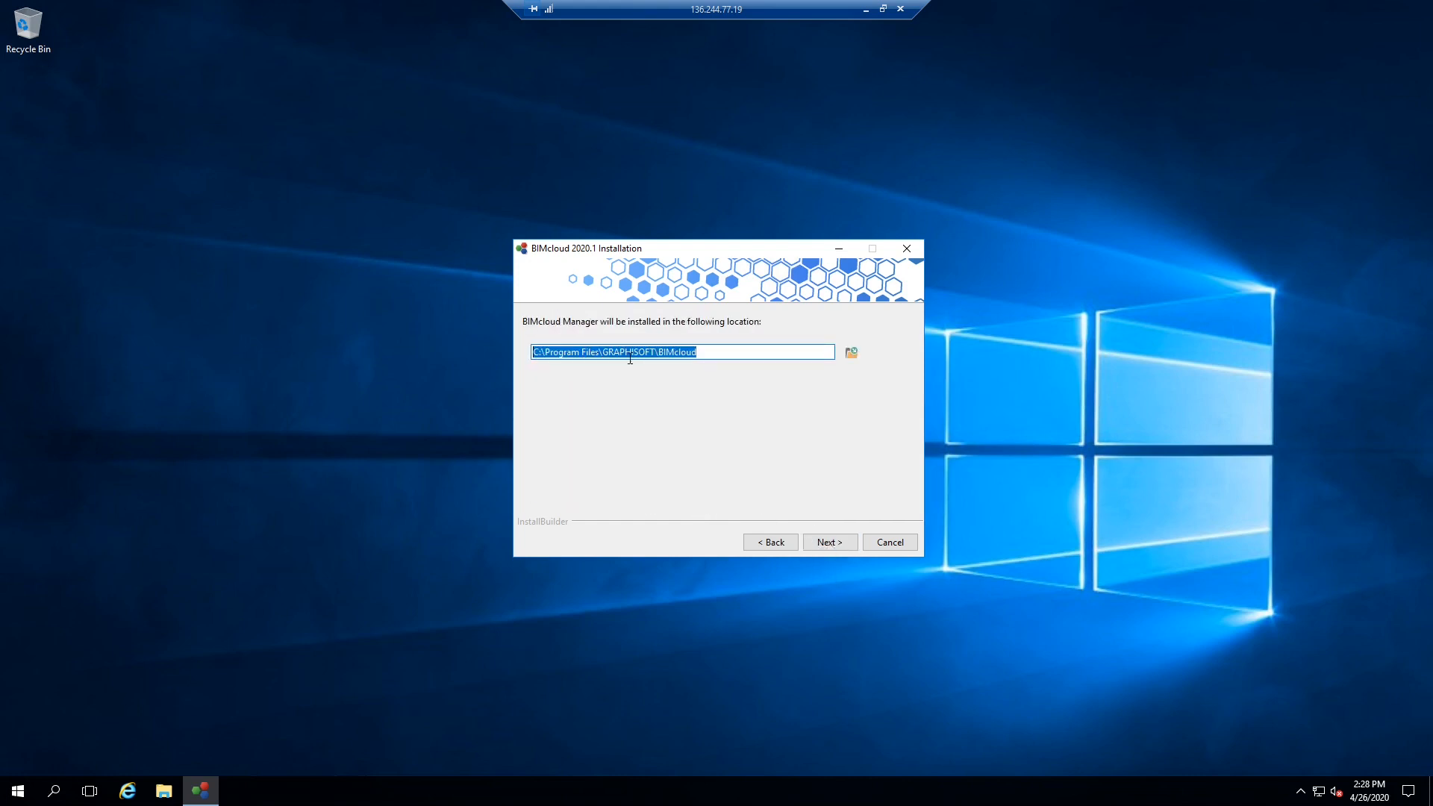
click(828, 544)
click(830, 542)
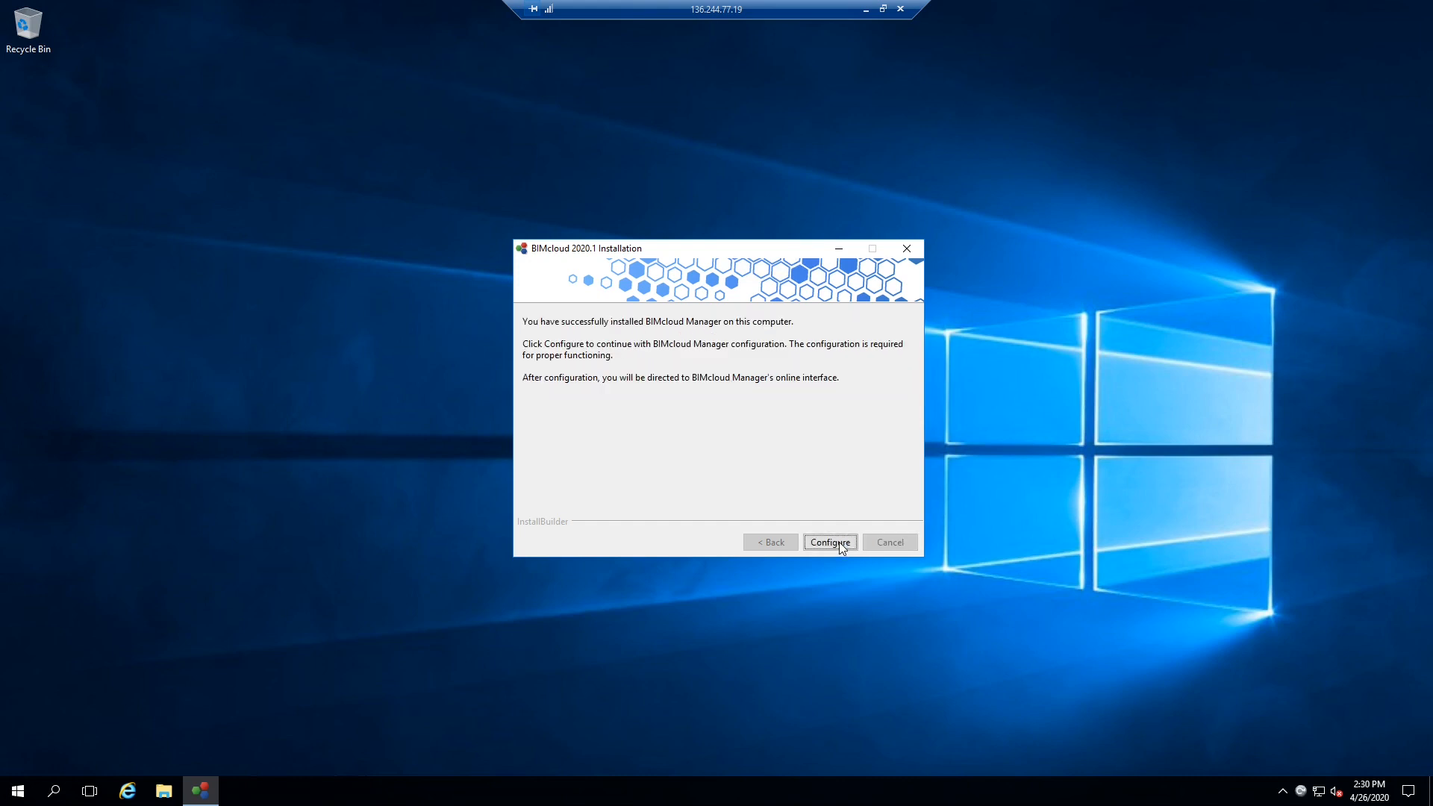
drag(743, 248, 728, 247)
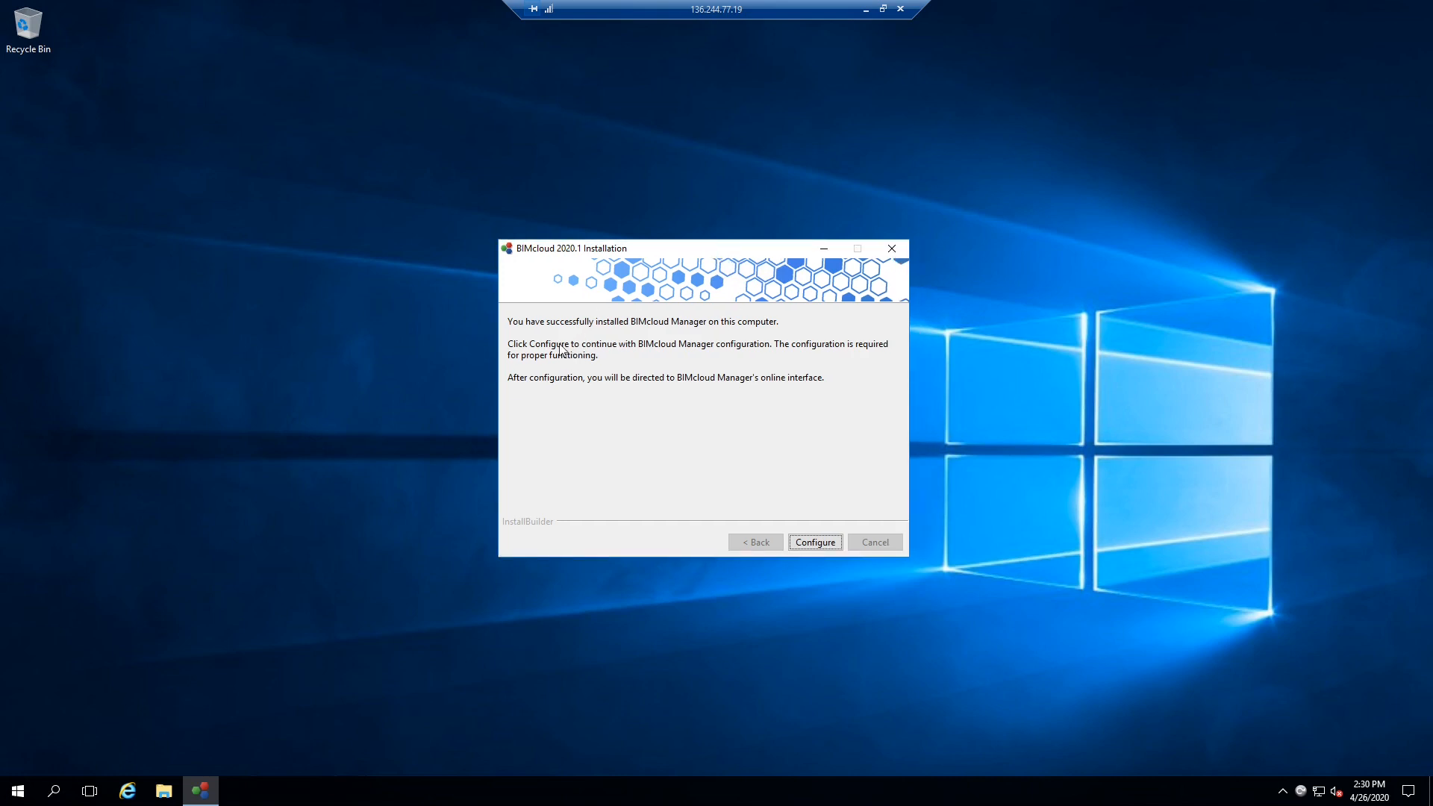
- Fill in BIMcloud Manager basic settings, entering and confirming the masteradmin password
click(821, 545)
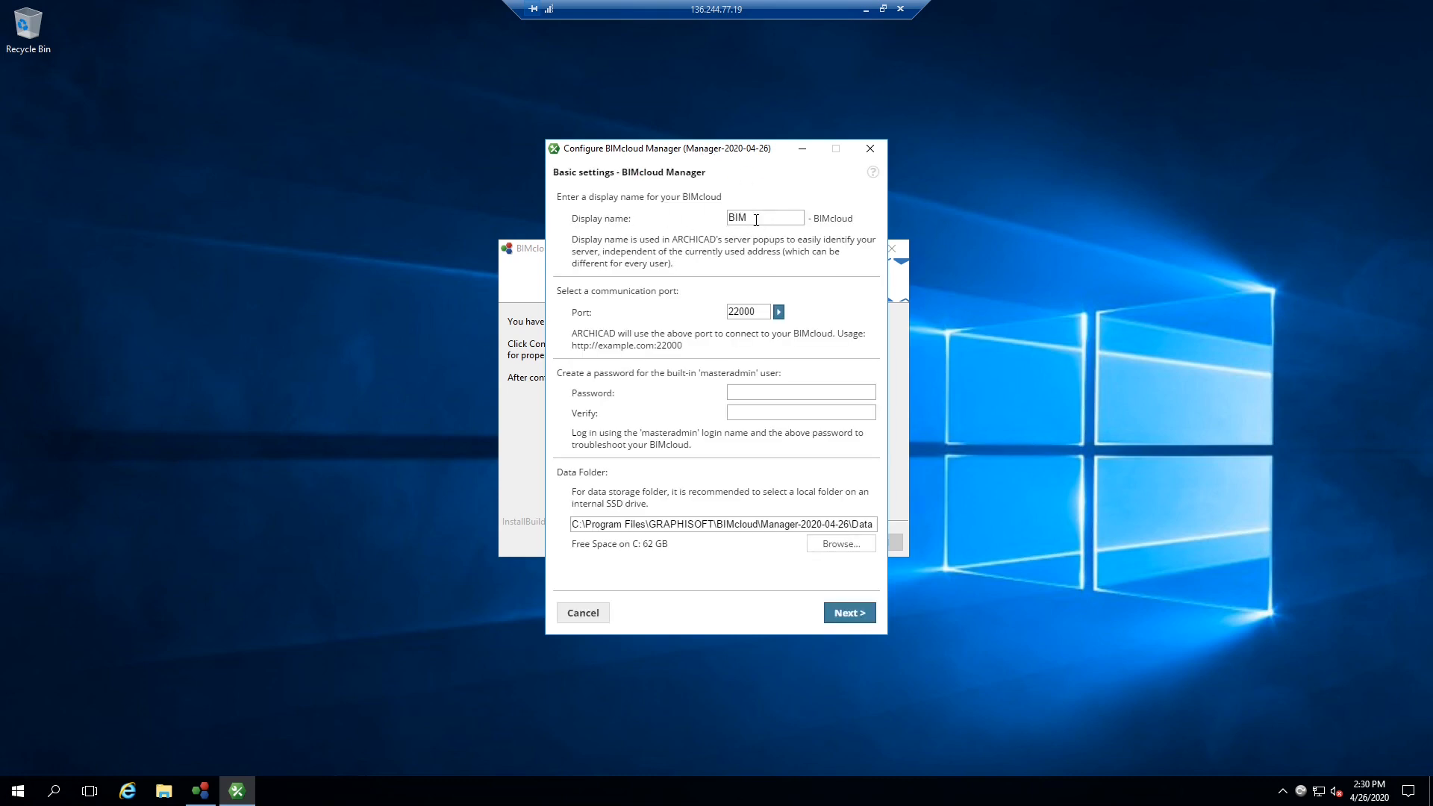
drag(746, 154, 753, 152)
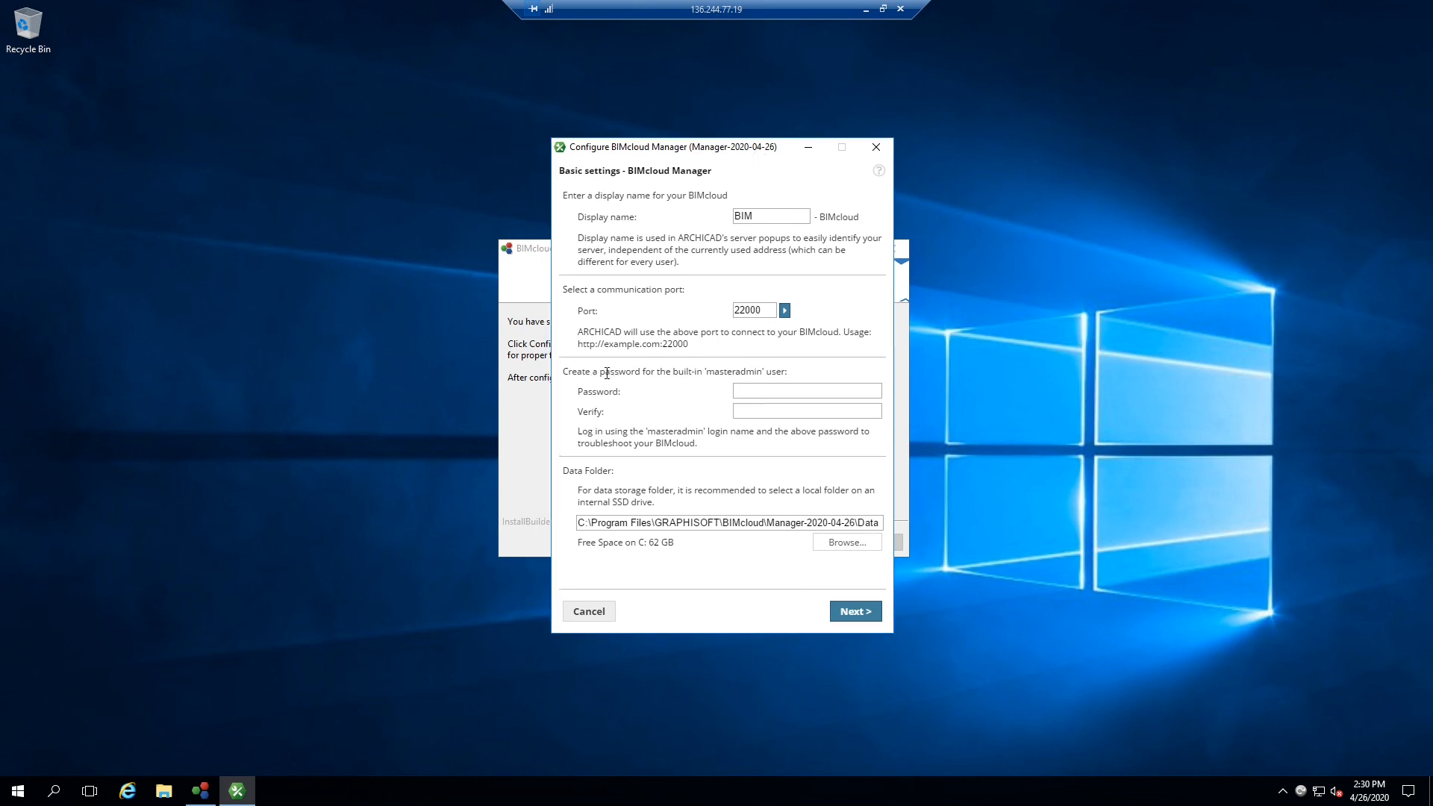
drag(607, 373, 784, 373)
click(788, 373)
drag(576, 371, 760, 372)
click(655, 371)
click(757, 392)
click(761, 392)
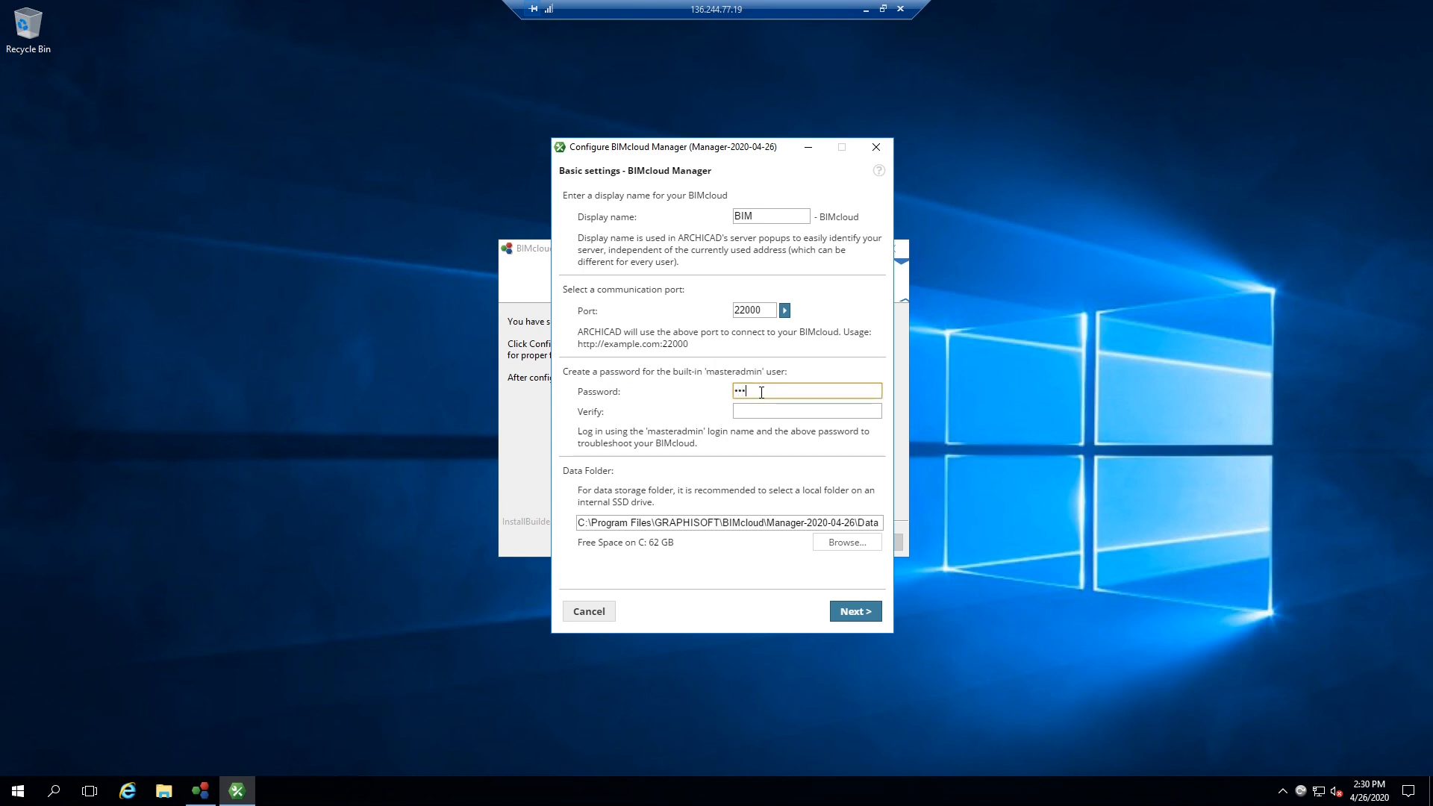
key(Tab)
text(•)
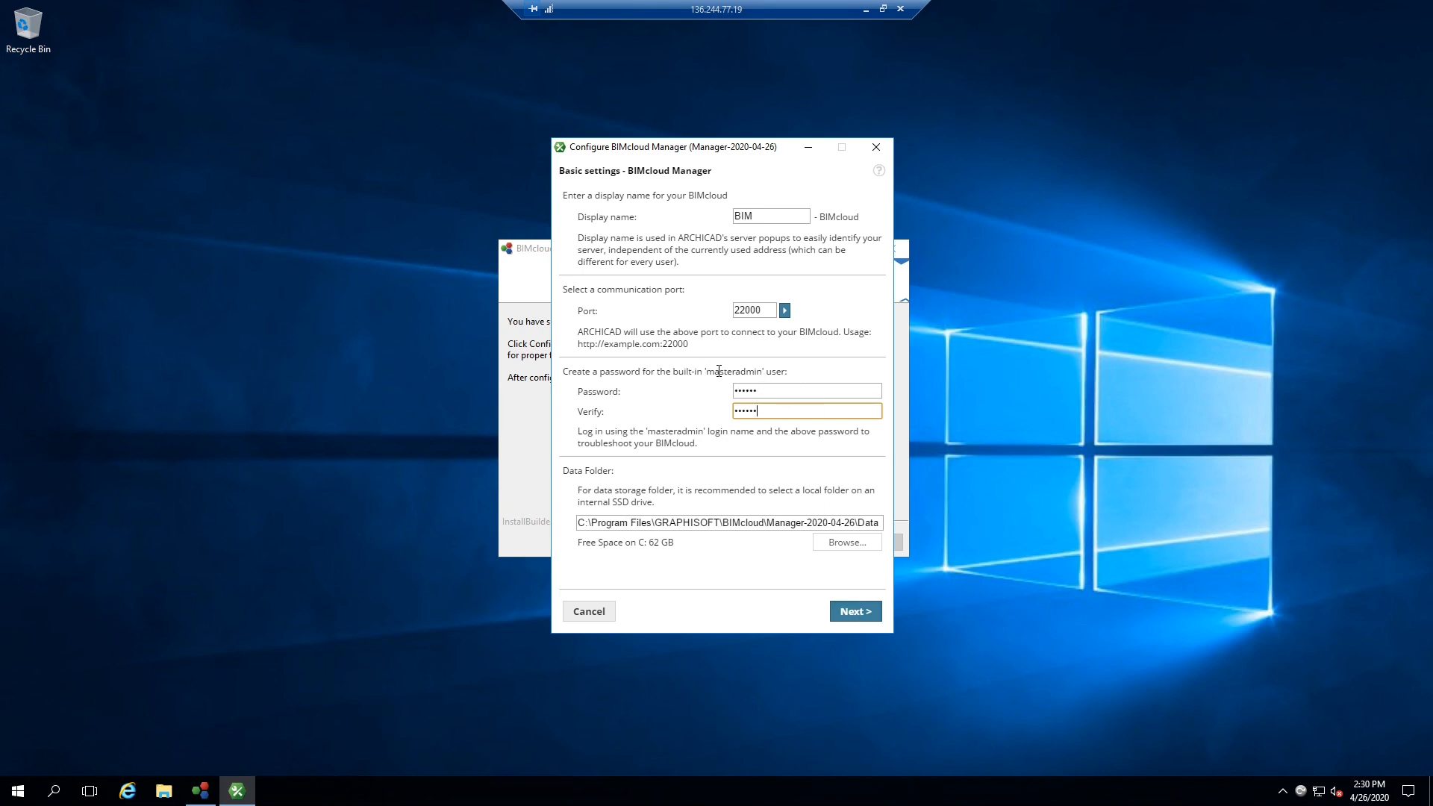
- Apply the BIMcloud Manager configuration and acknowledge the success message
click(858, 613)
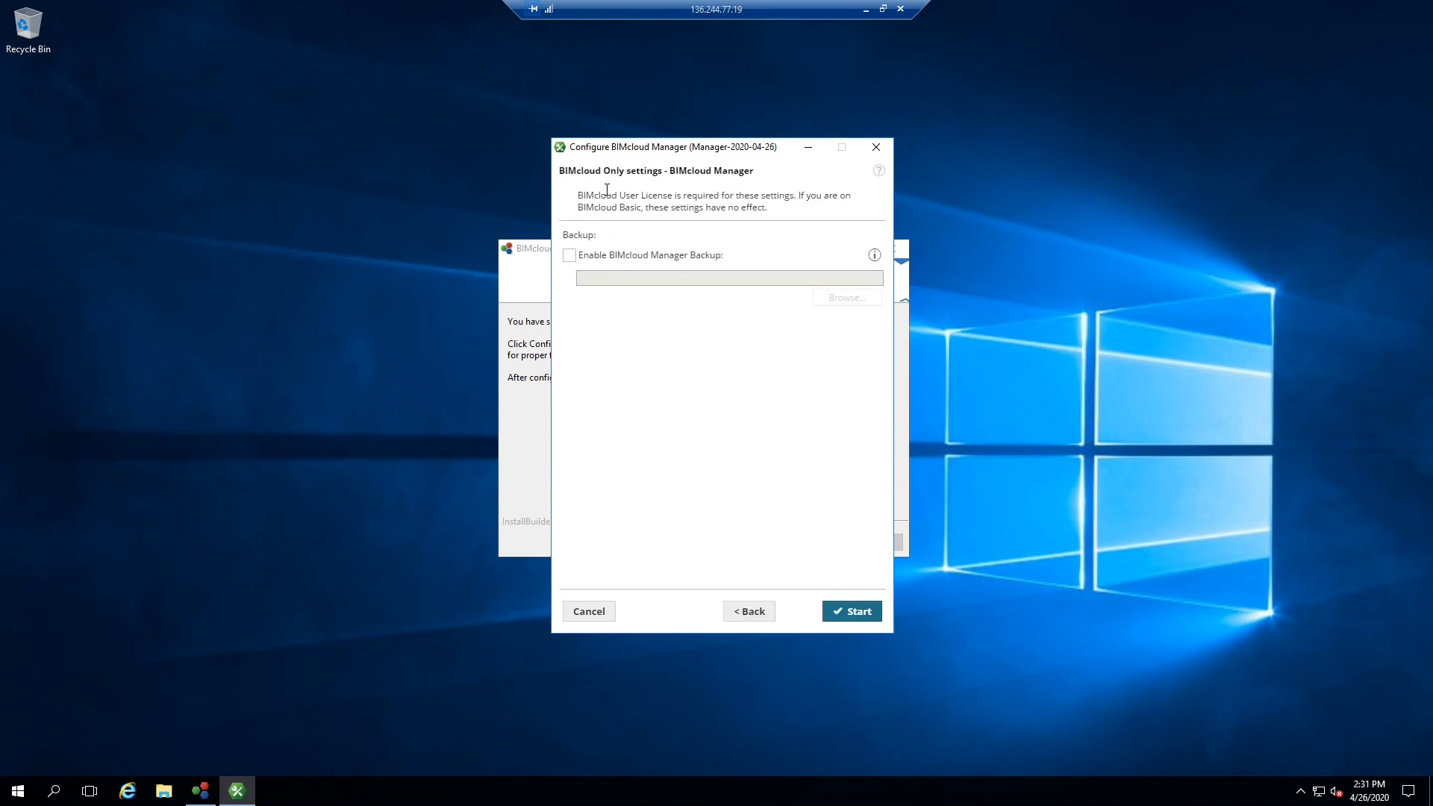
click(867, 613)
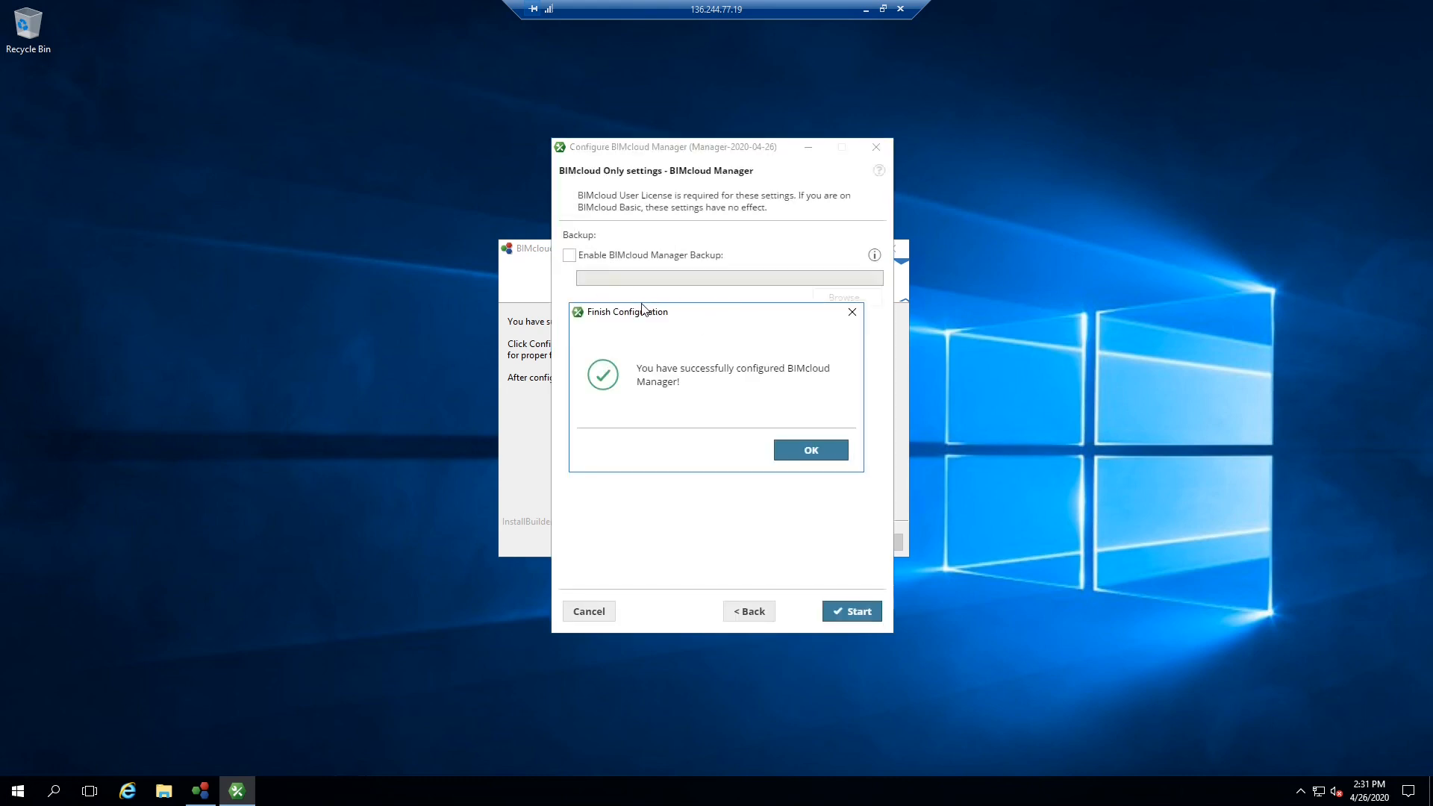
drag(660, 369, 796, 369)
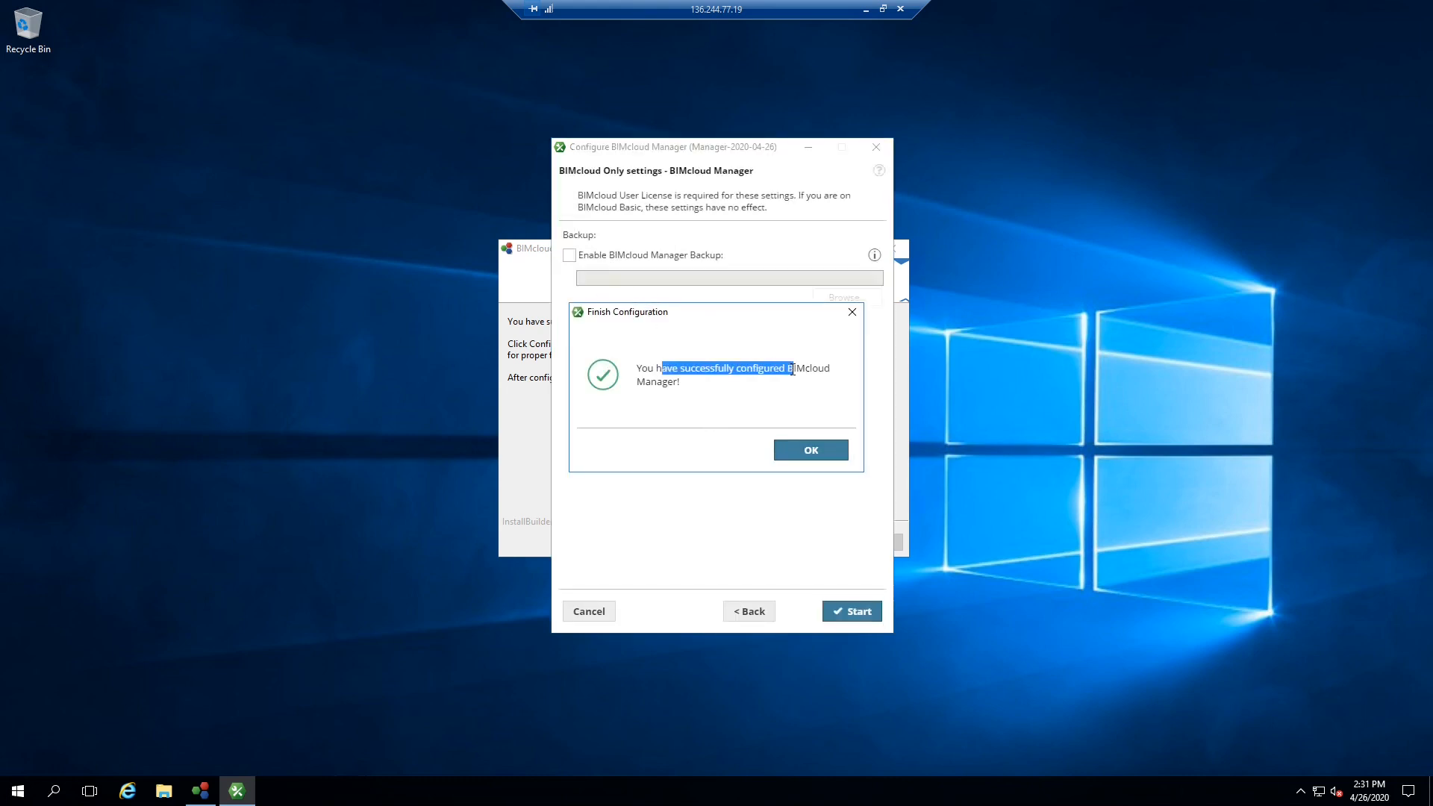
click(813, 451)
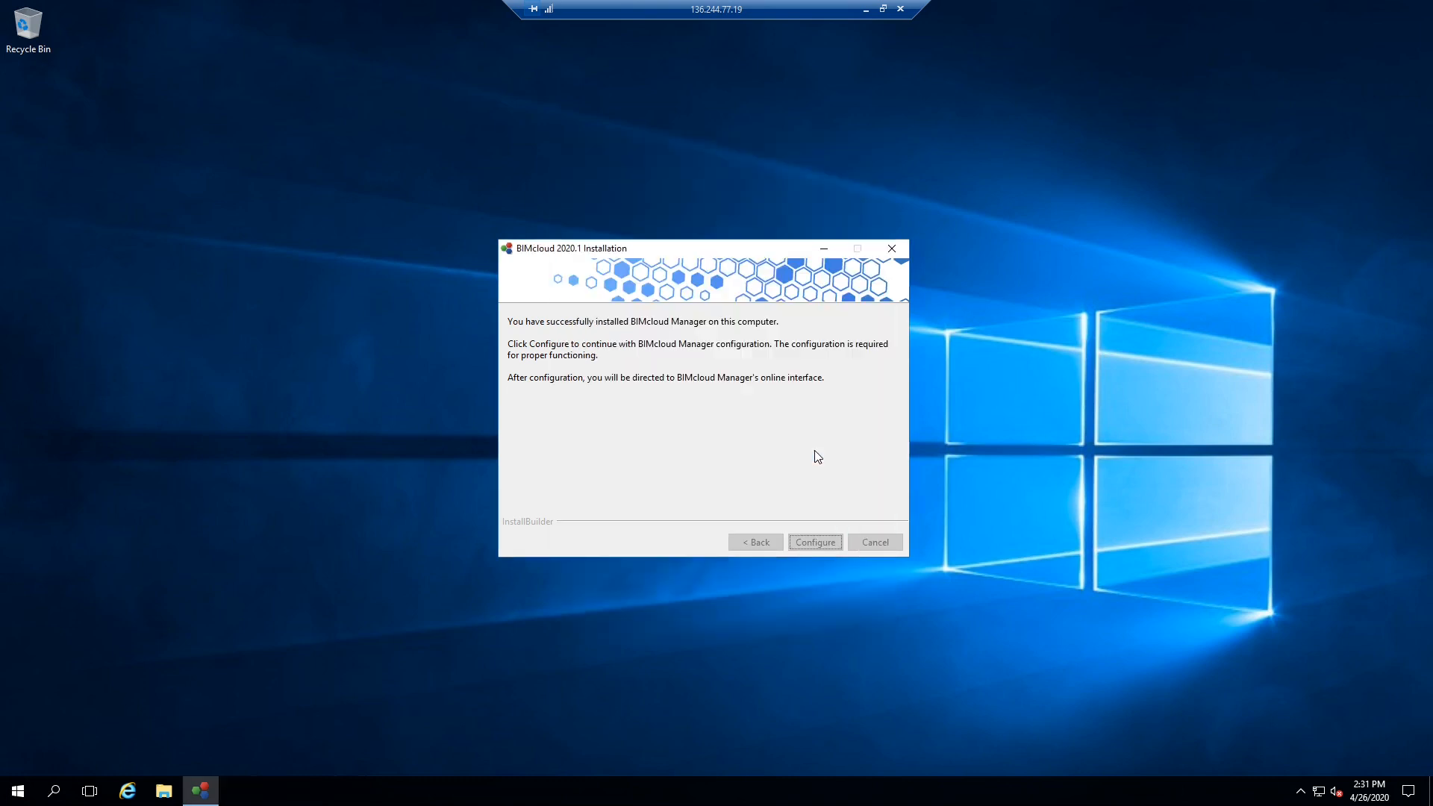
- Finish the installer and enlarge the browser showing the BIMcloud web setup
click(833, 546)
drag(433, 43, 493, 76)
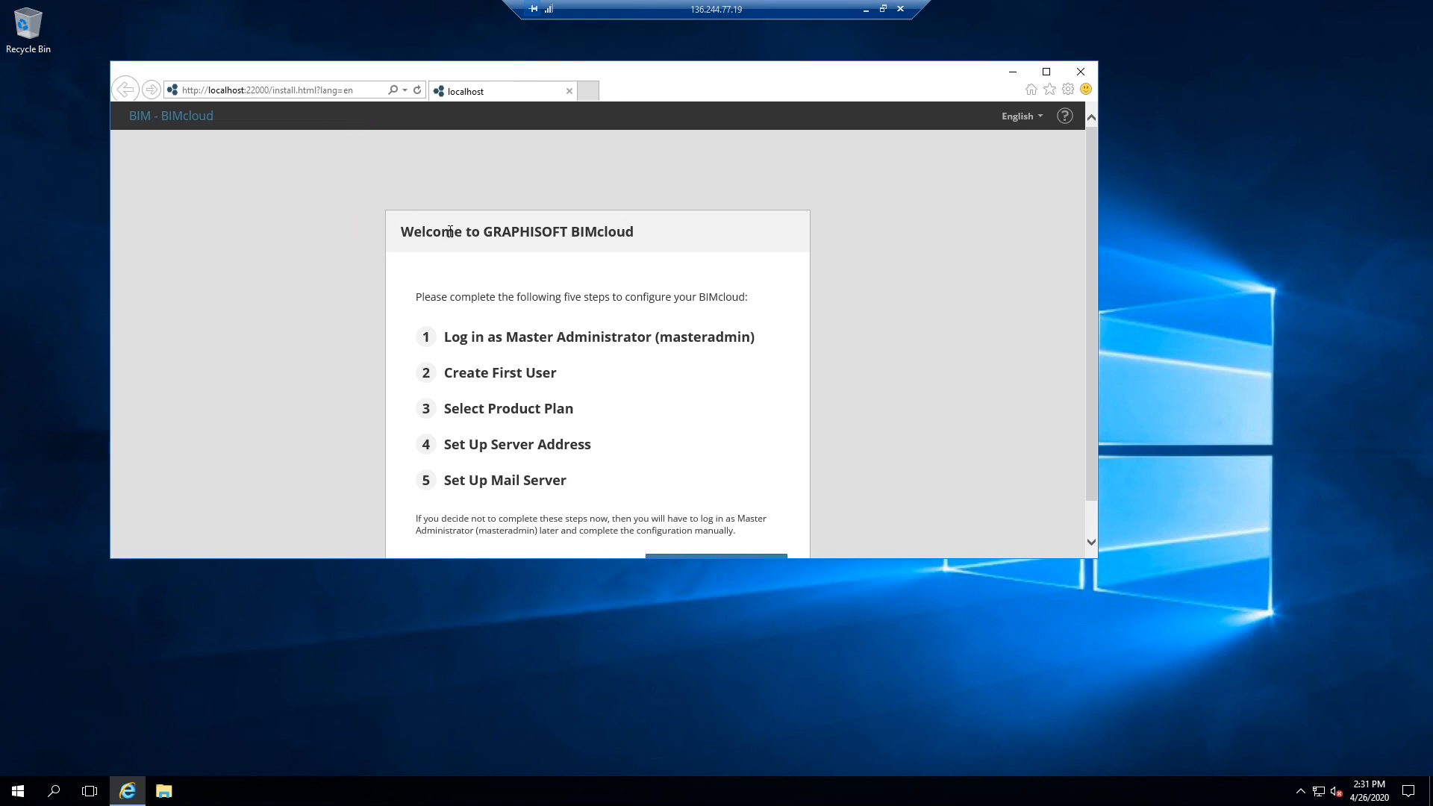
drag(722, 87, 705, 72)
drag(1076, 547, 1153, 657)
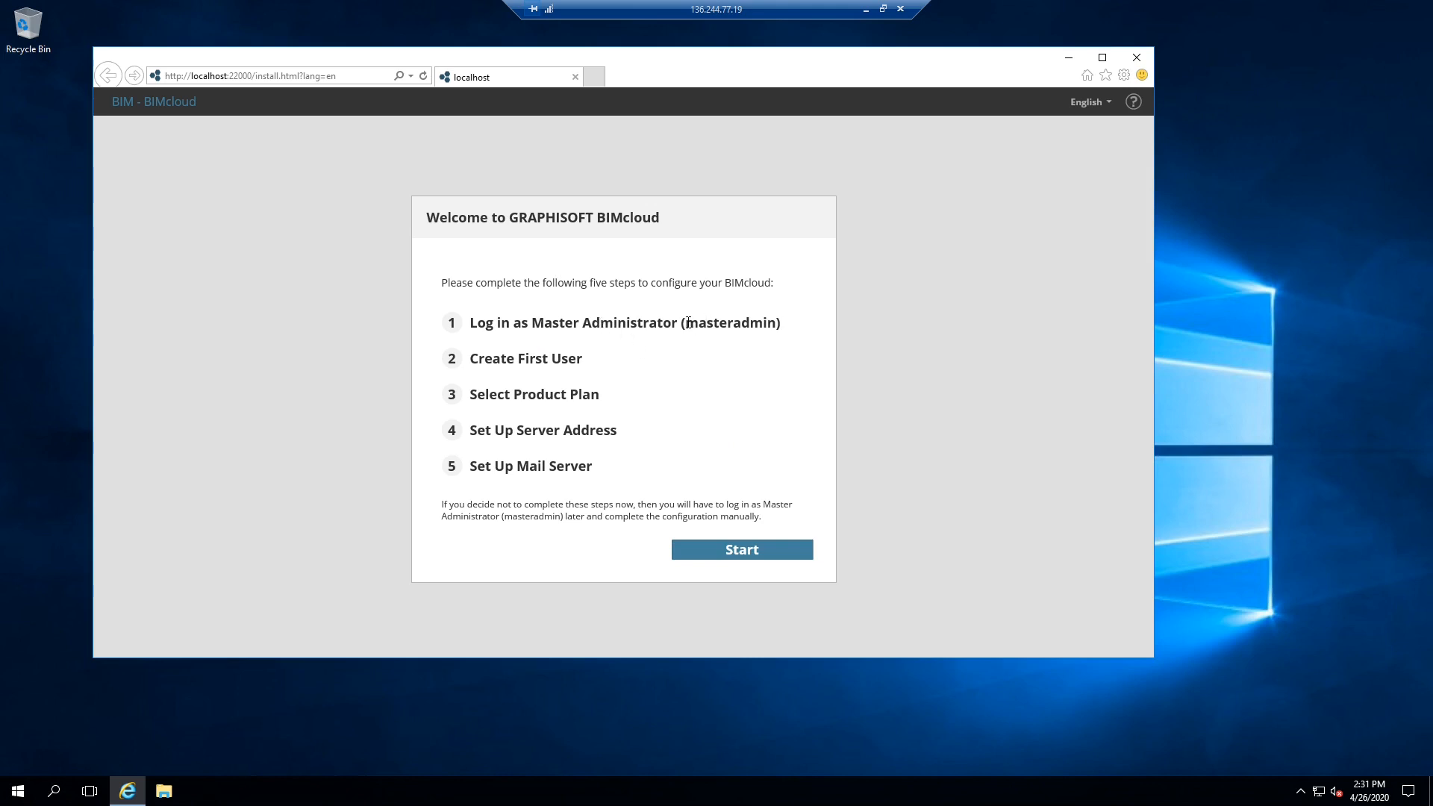
- Start the five-step setup and submit the Master Administrator password
click(761, 556)
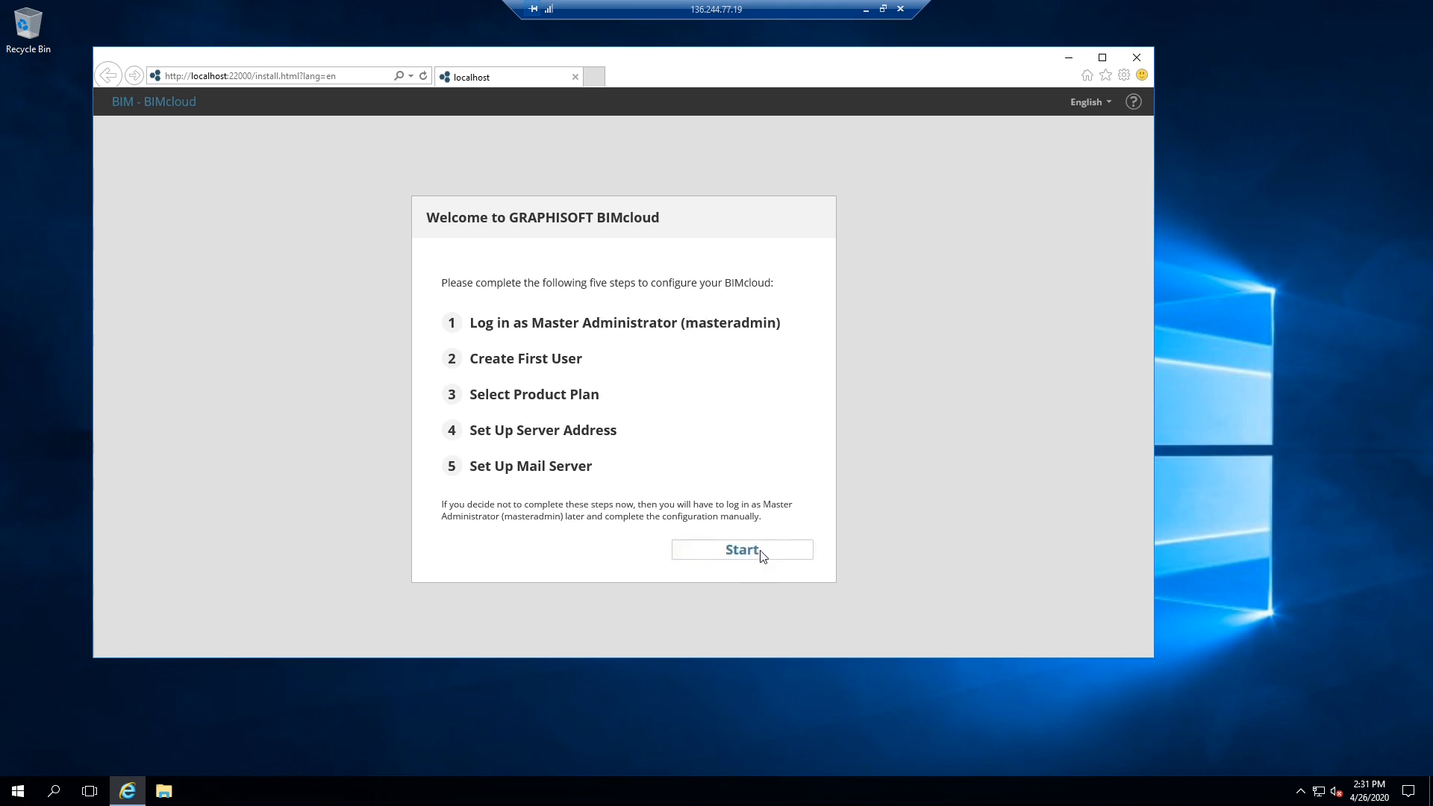
click(643, 337)
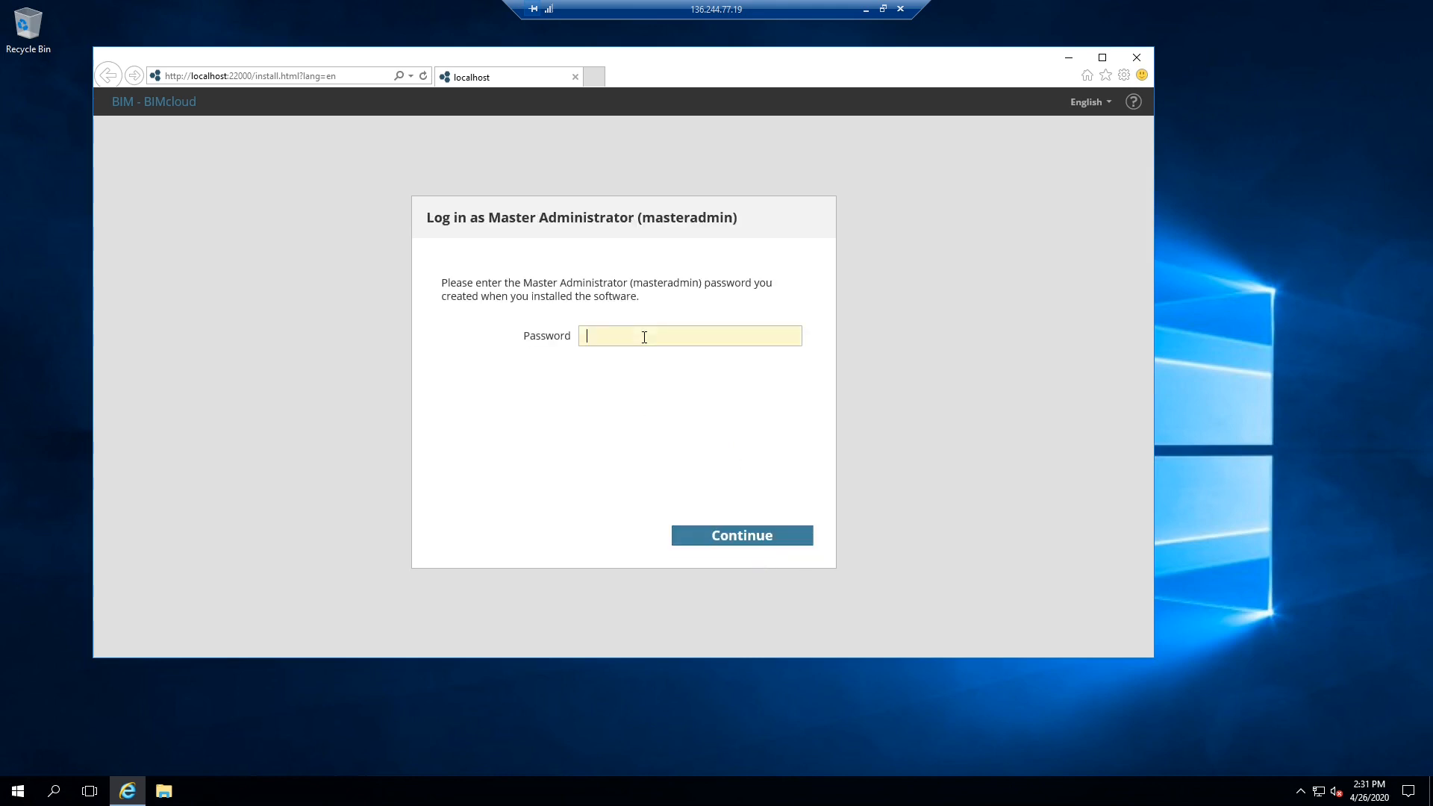
text(******)
click(771, 537)
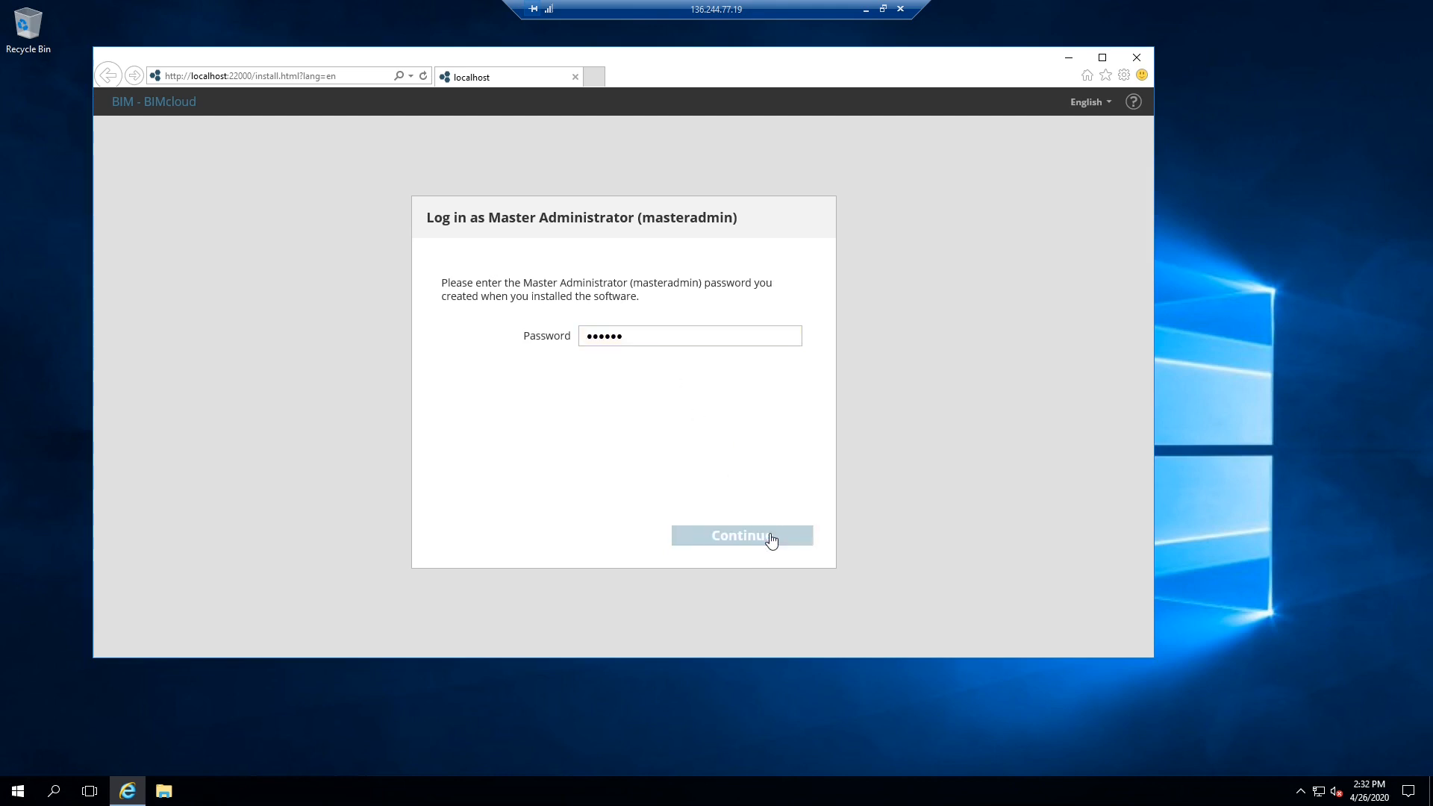
- Enter the first user's full name, login e-mail address, password and matching password confirmation
click(636, 283)
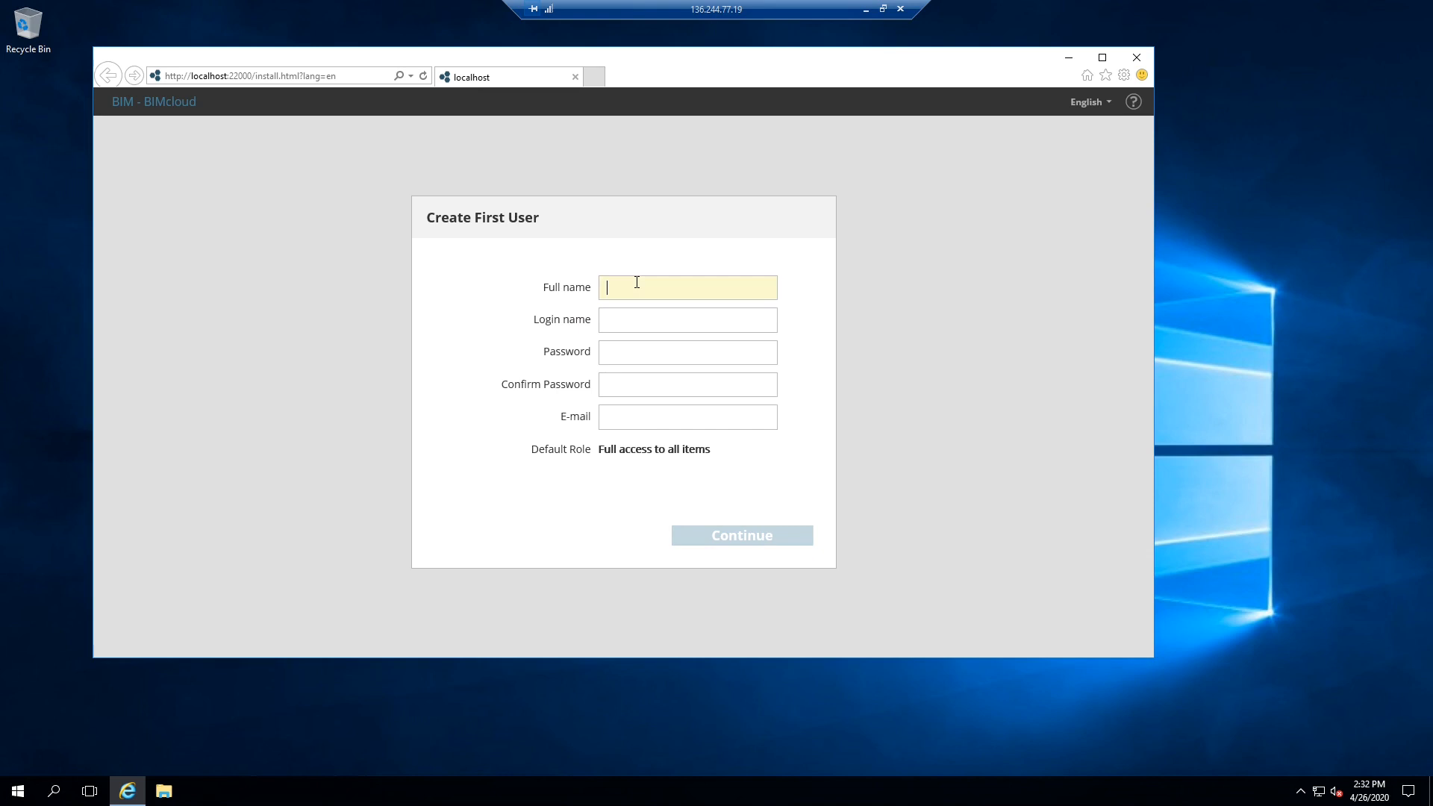
text(Name Surname)
click(648, 322)
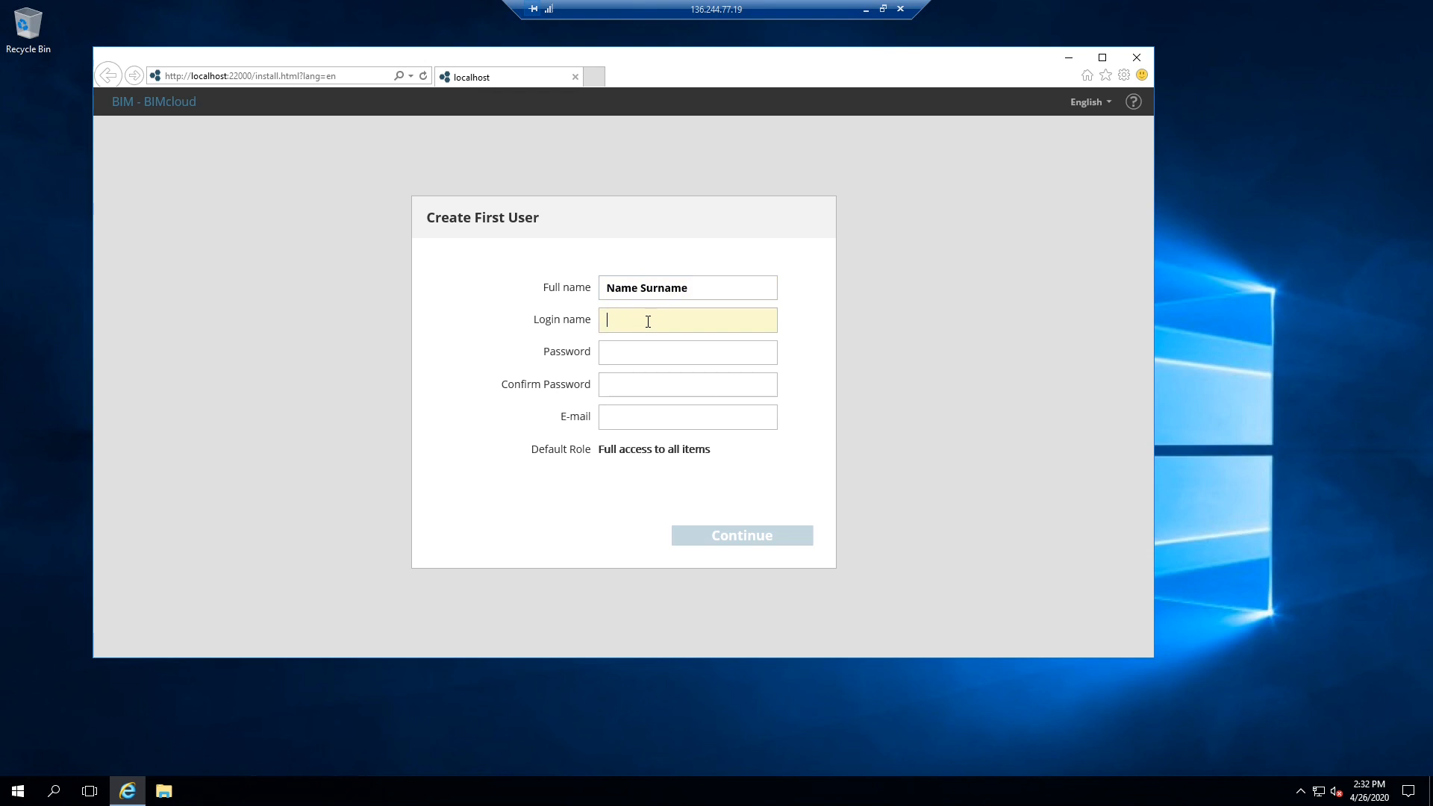
text(N)
key(BackSpace)
click(636, 342)
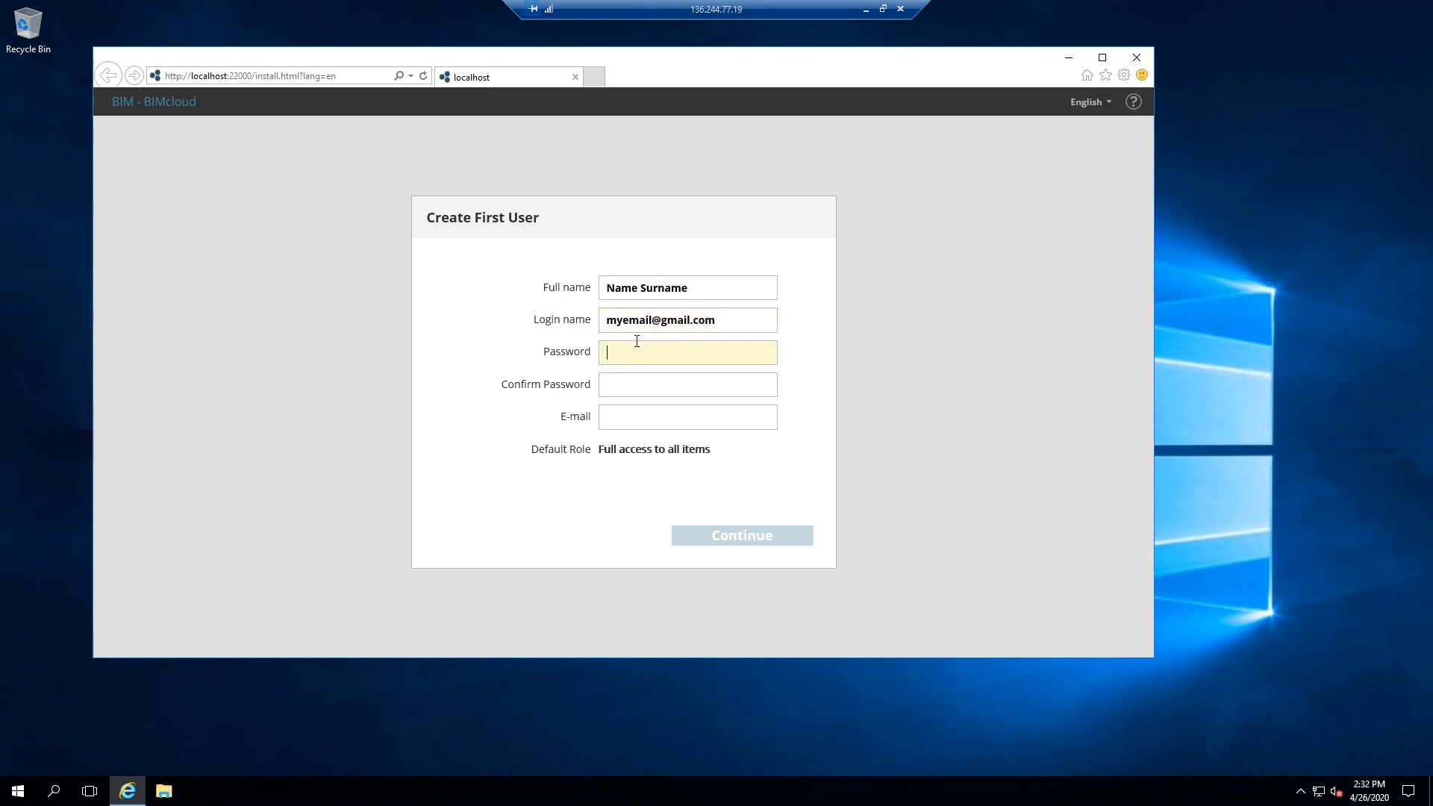
text(****)
click(646, 381)
text(*******)
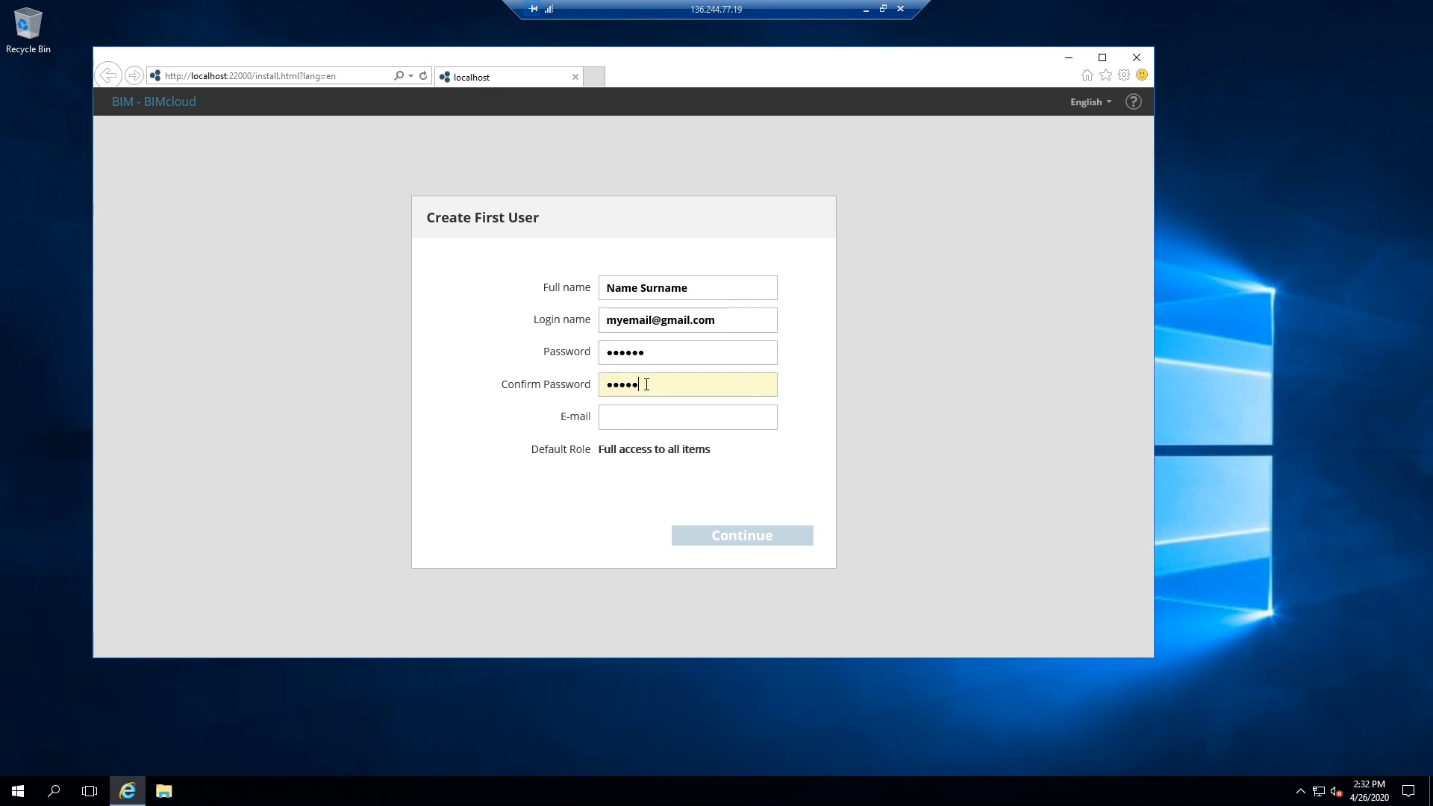
key(ctrl+a)
text(******)
- Copy the login e-mail into the E-mail field and continue to plan selection
triple_click(689, 323)
key(ctrl+c)
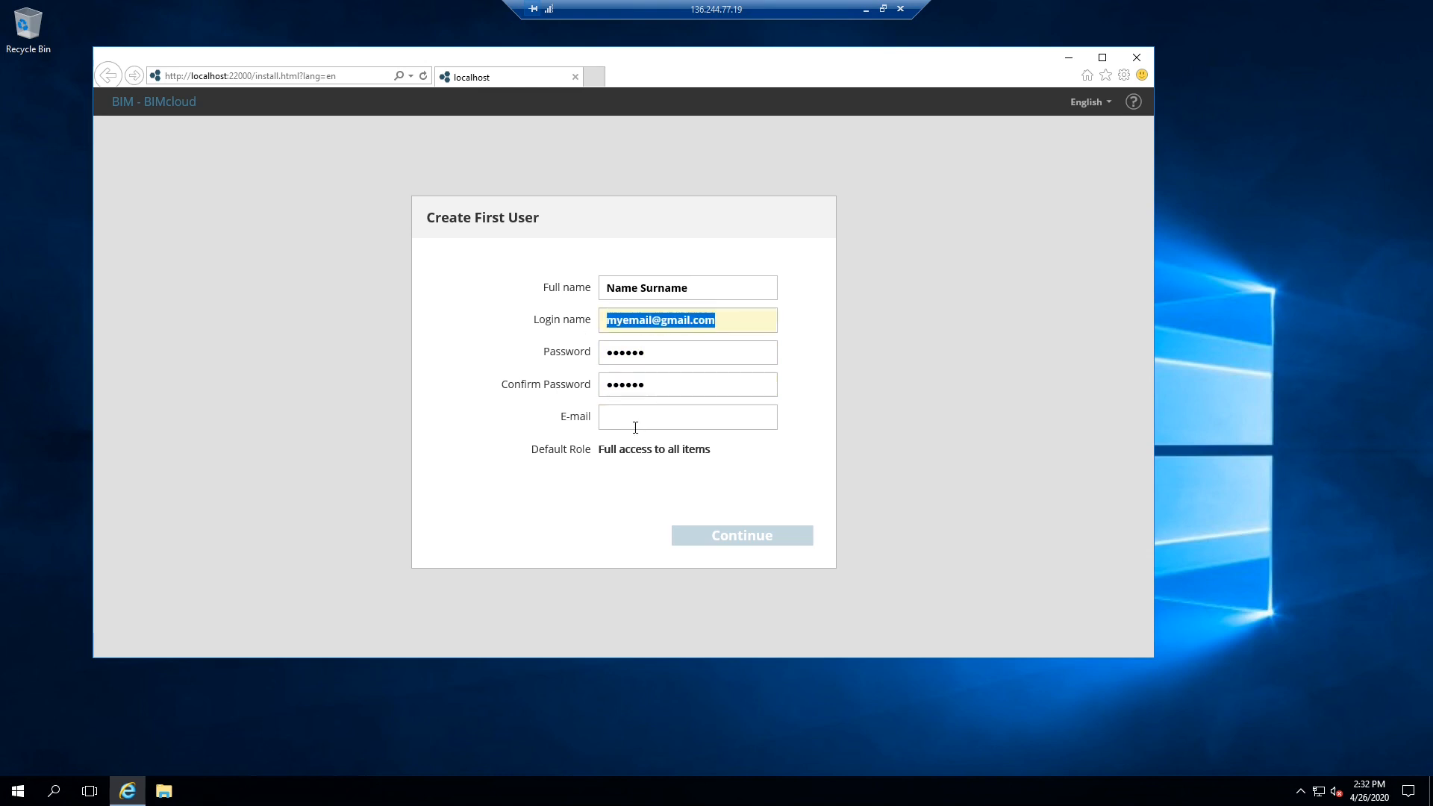
click(635, 422)
key(ctrl+v)
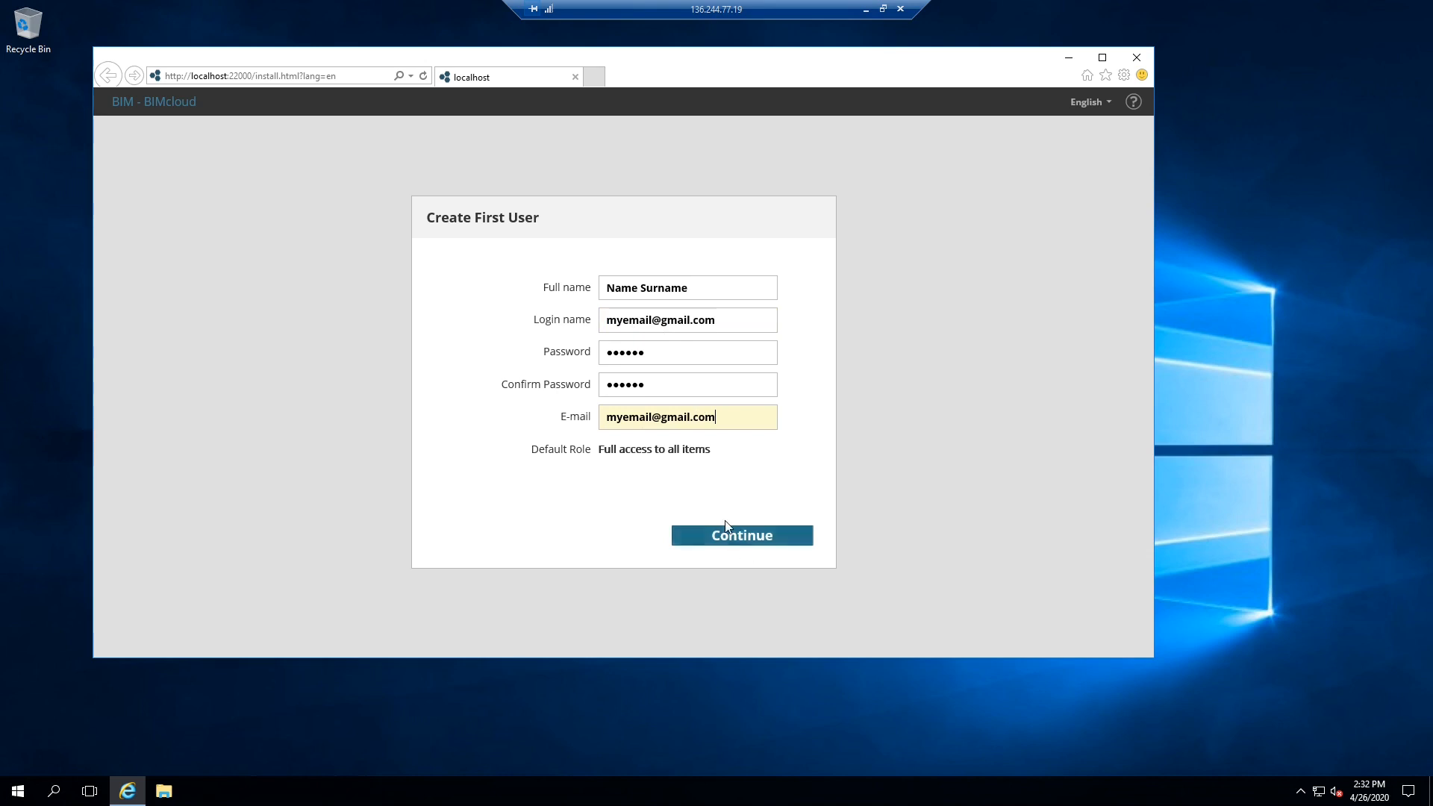
click(780, 537)
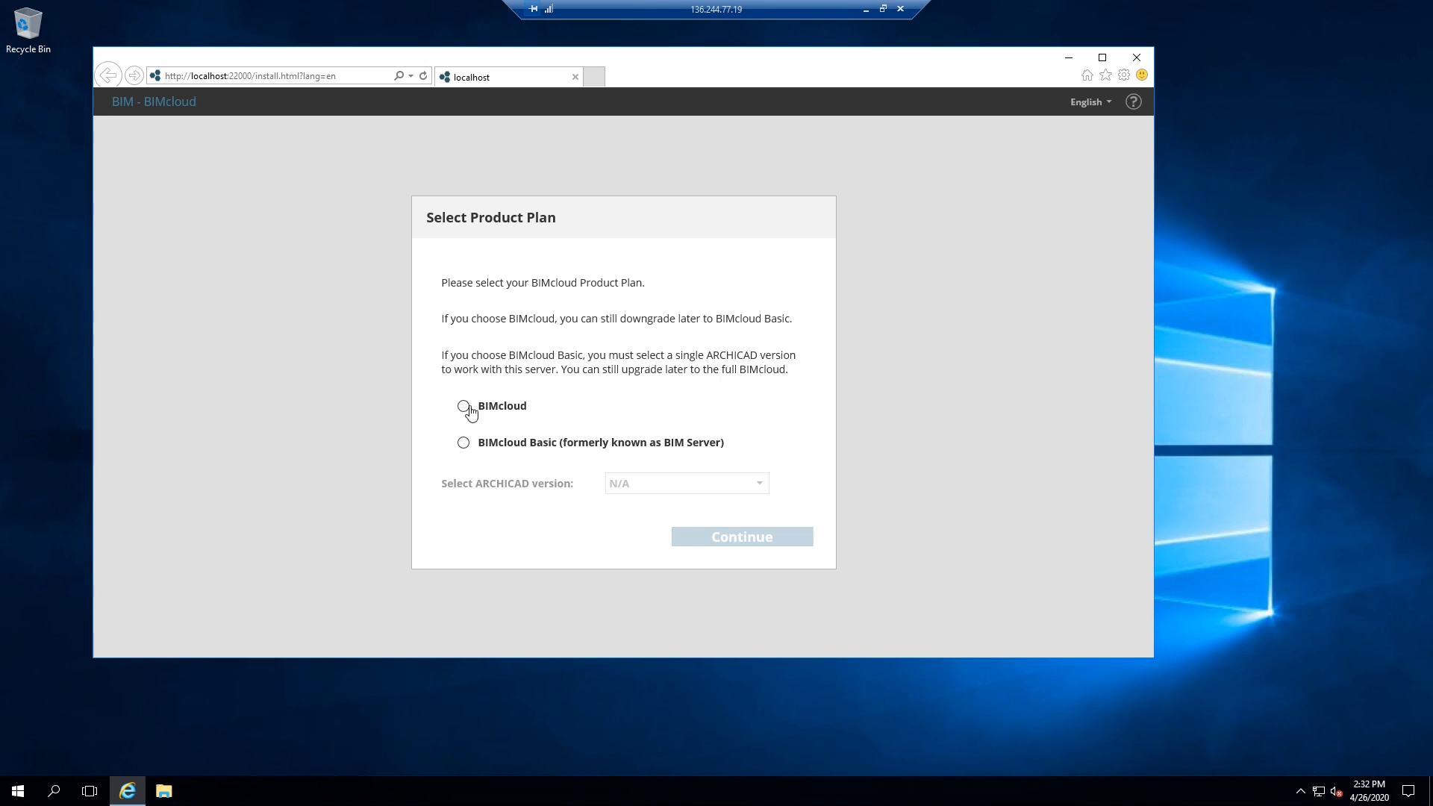
- Select BIMcloud Basic with ARCHICAD version 23 and continue
click(502, 448)
click(705, 491)
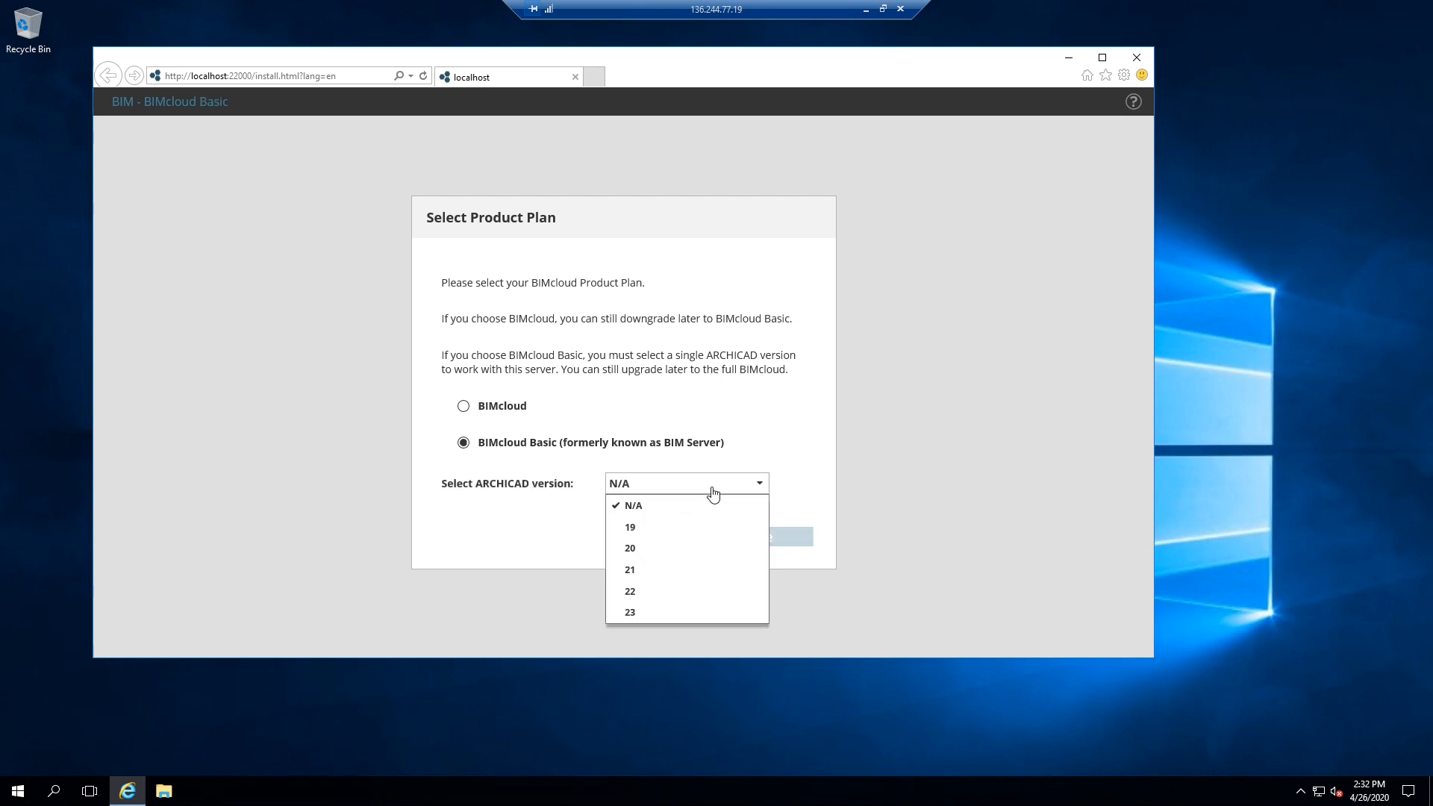
click(669, 613)
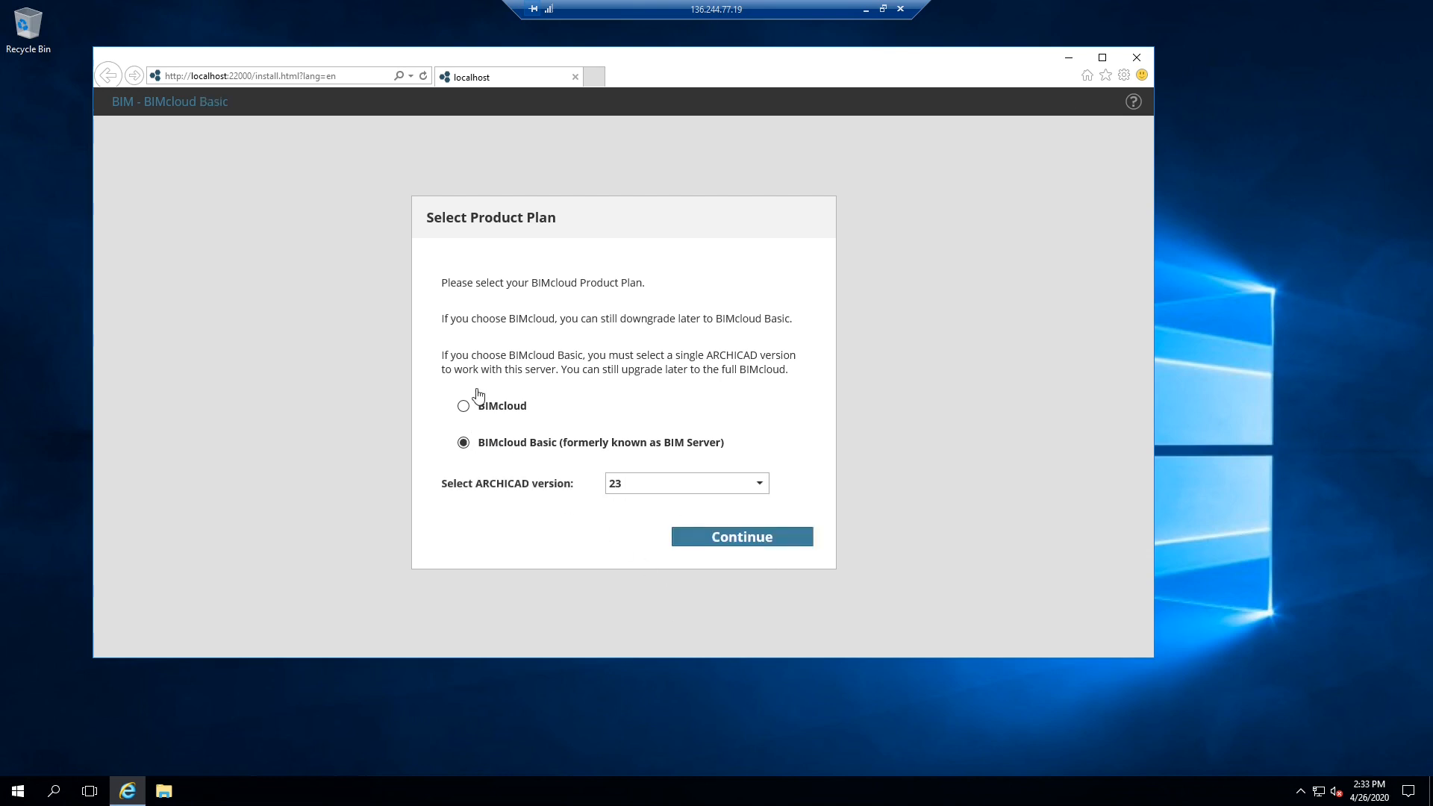
click(751, 544)
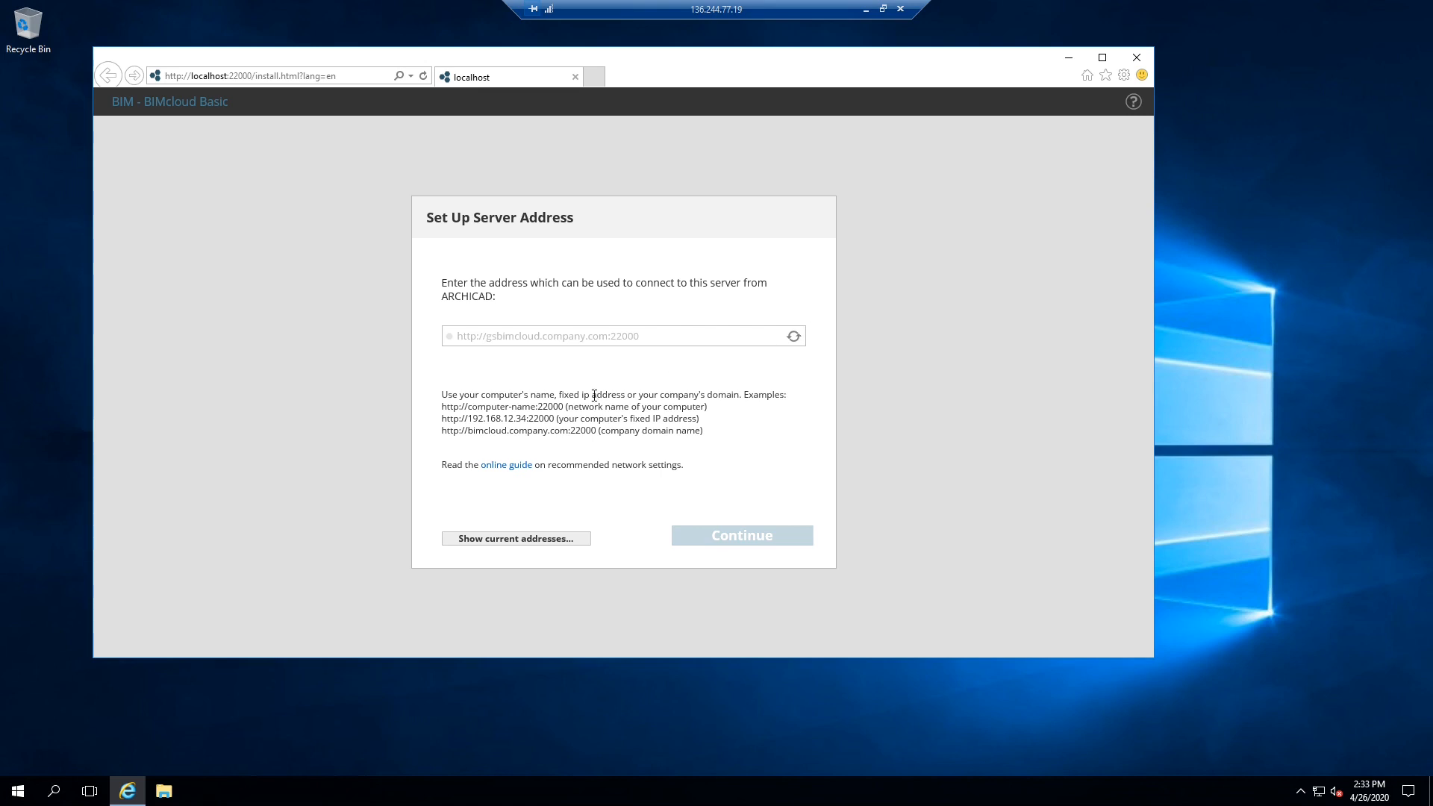
click(520, 539)
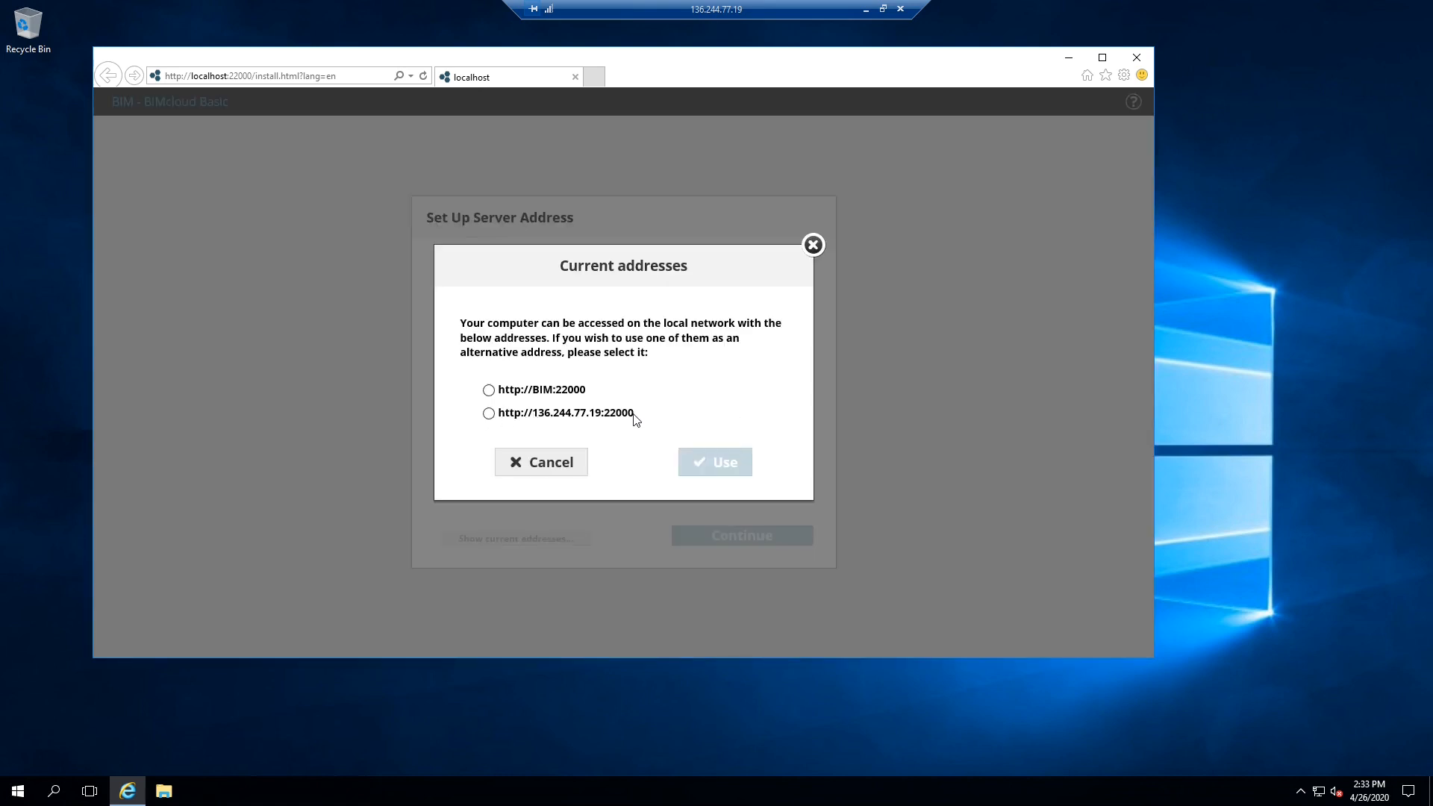
click(489, 413)
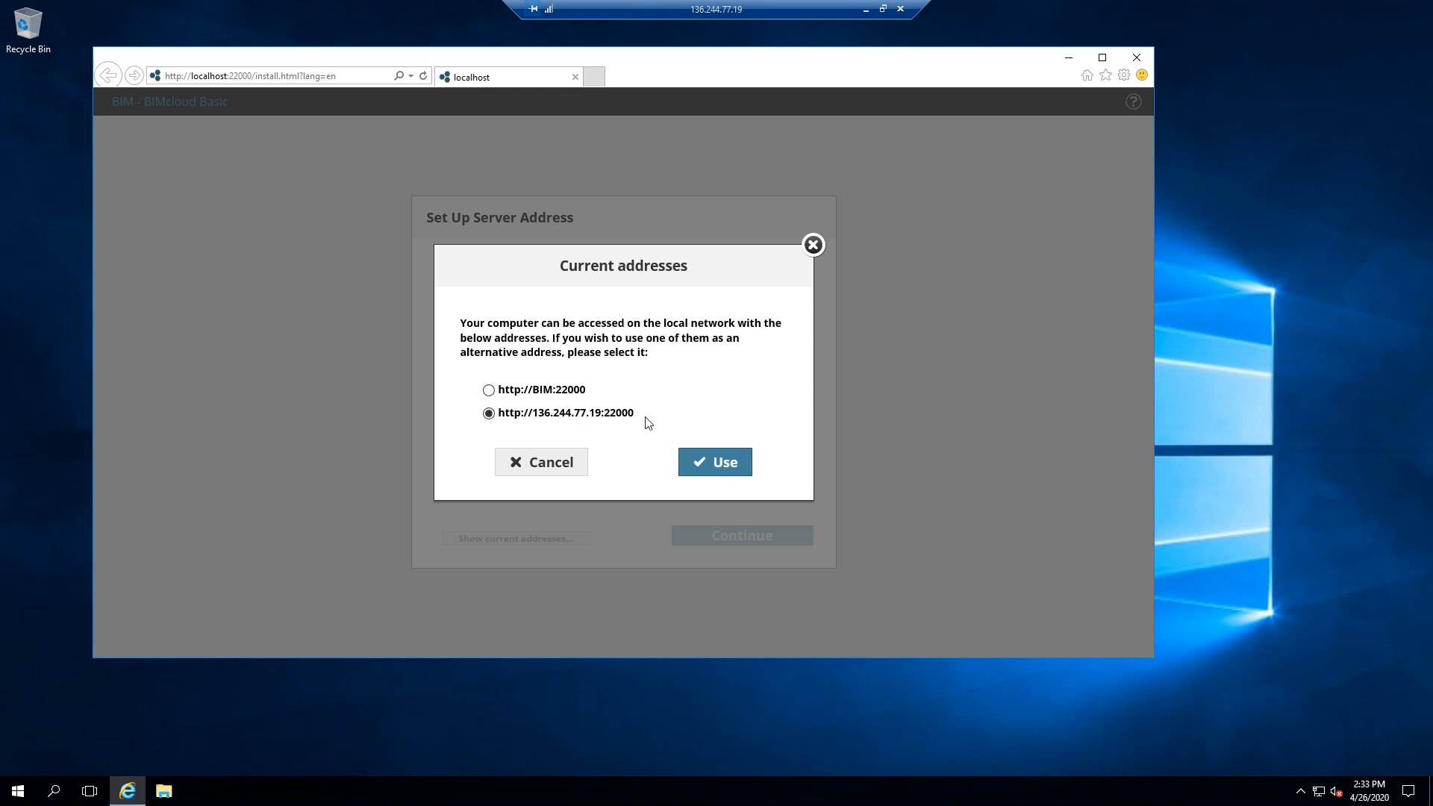
click(724, 463)
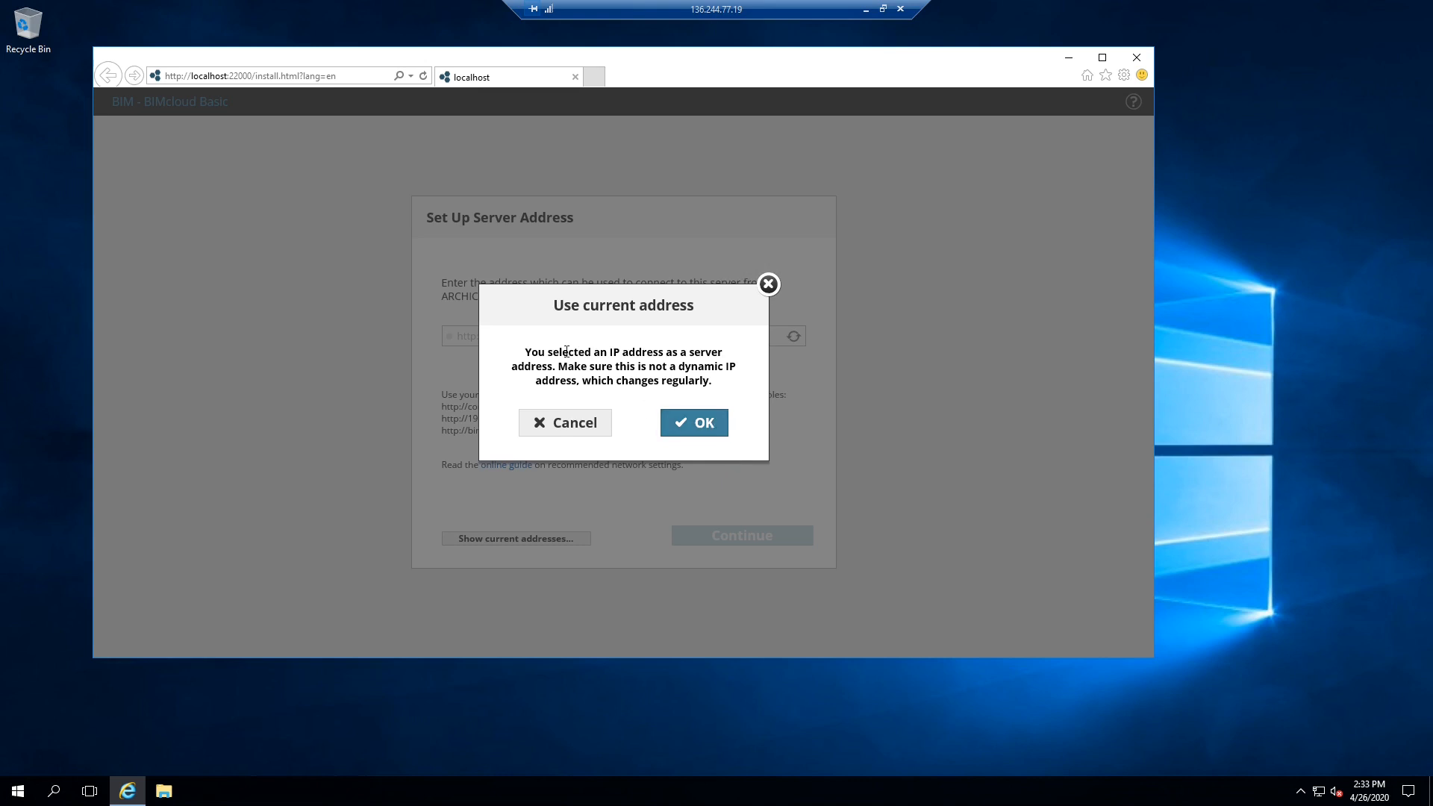
- Read through the IP-address warning and accept it with OK
drag(538, 355, 681, 357)
click(595, 356)
drag(594, 356, 712, 361)
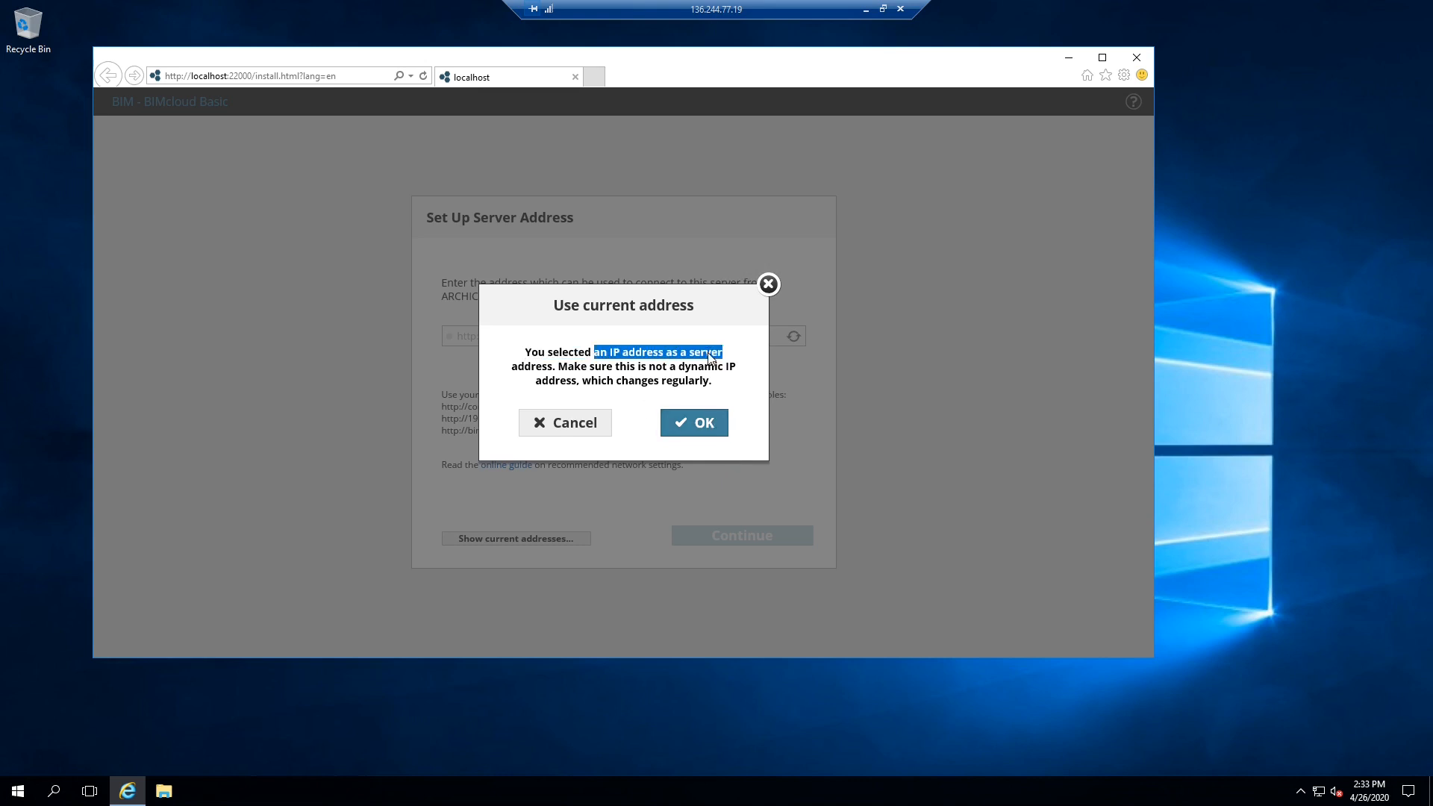
click(573, 353)
drag(573, 354, 655, 367)
click(600, 367)
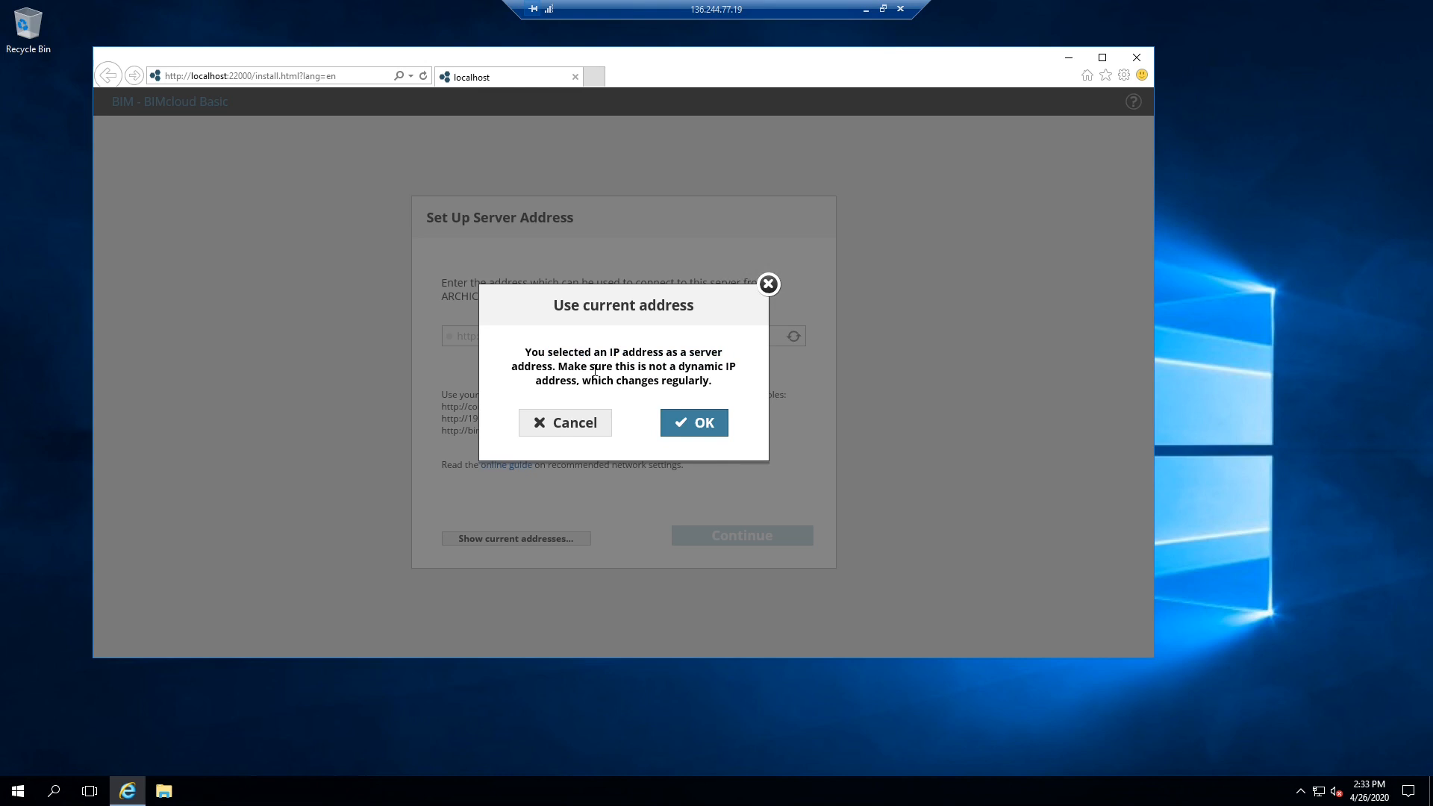
click(703, 424)
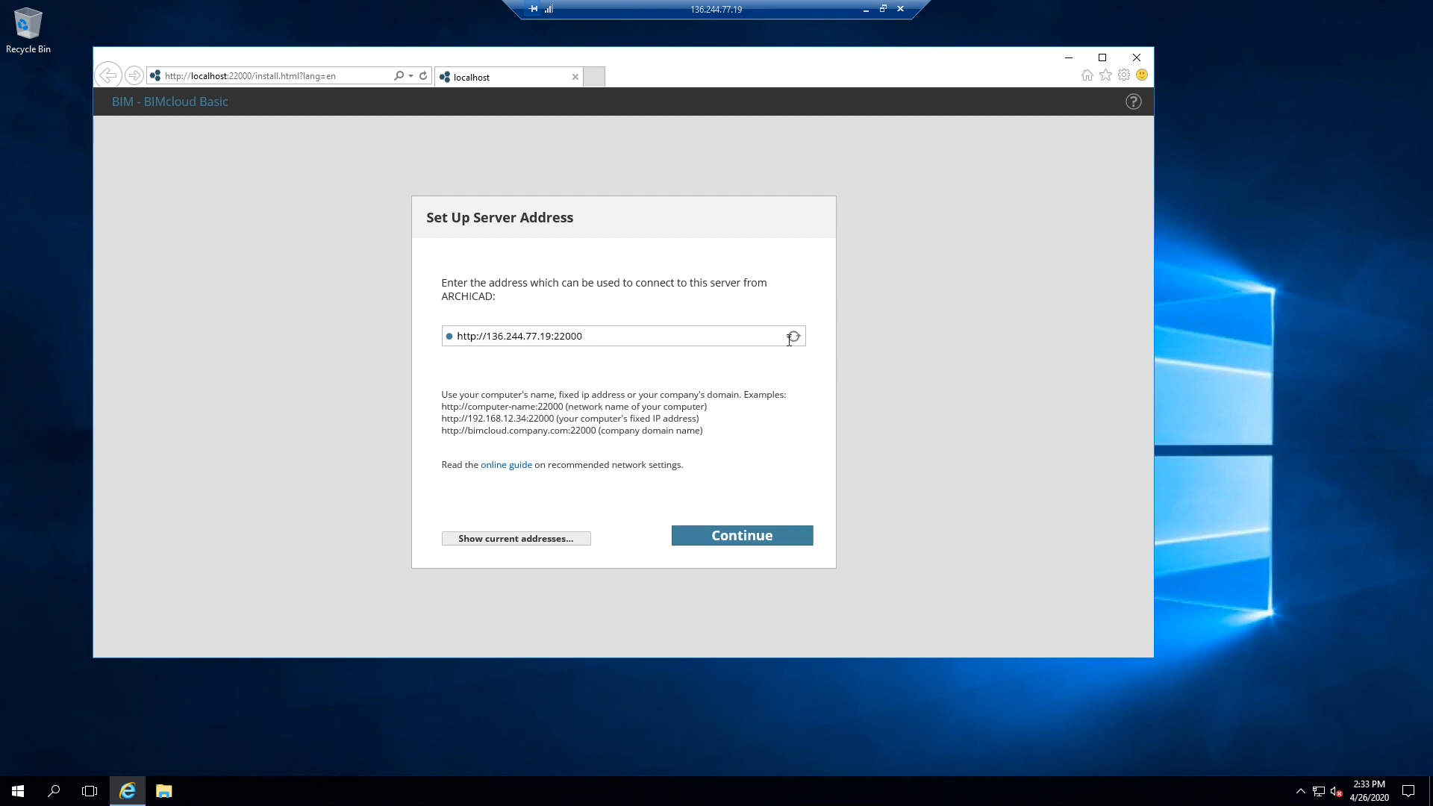
- Confirm the server address, leave the SMTP, port and sender fields empty, and skip mail setup
click(763, 544)
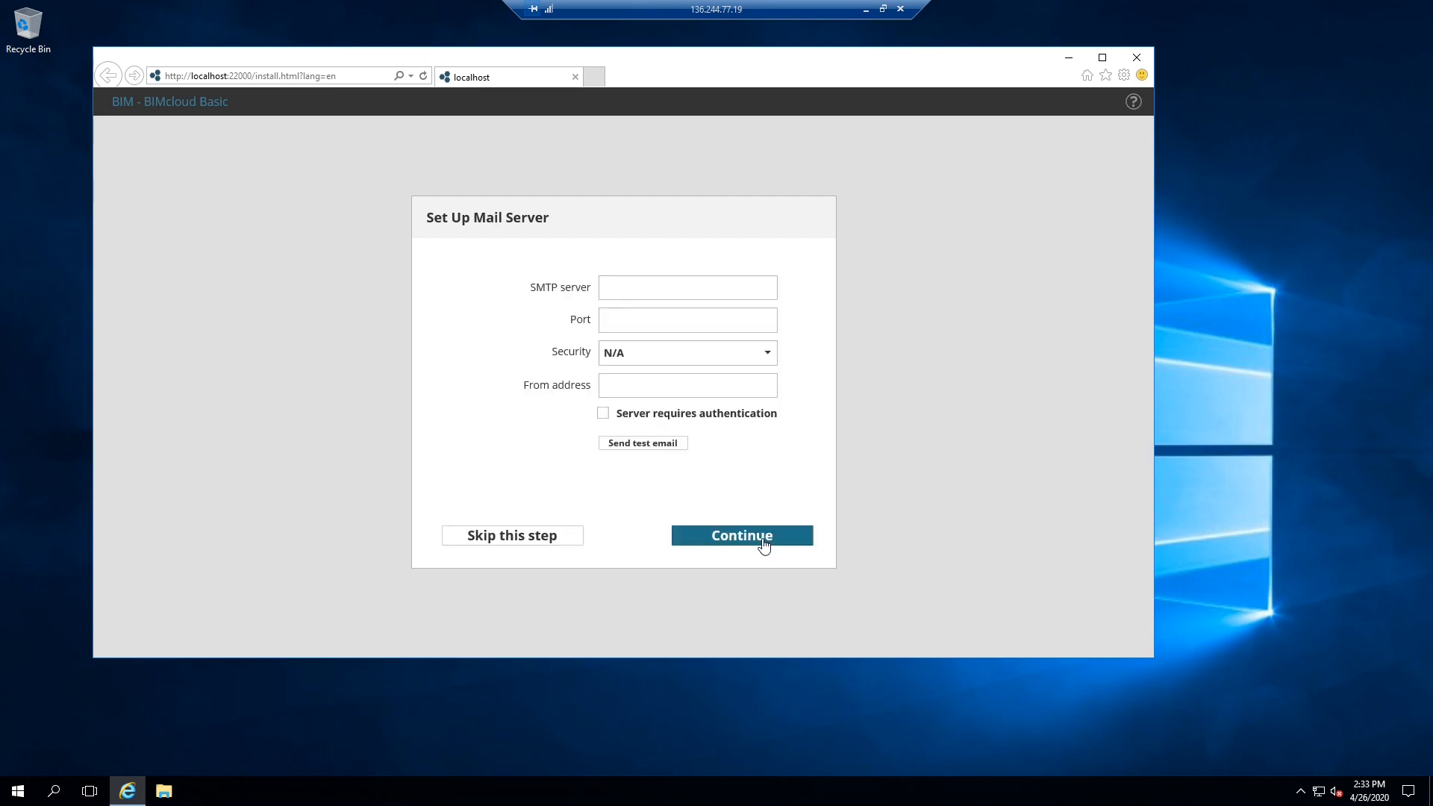
click(659, 291)
click(662, 319)
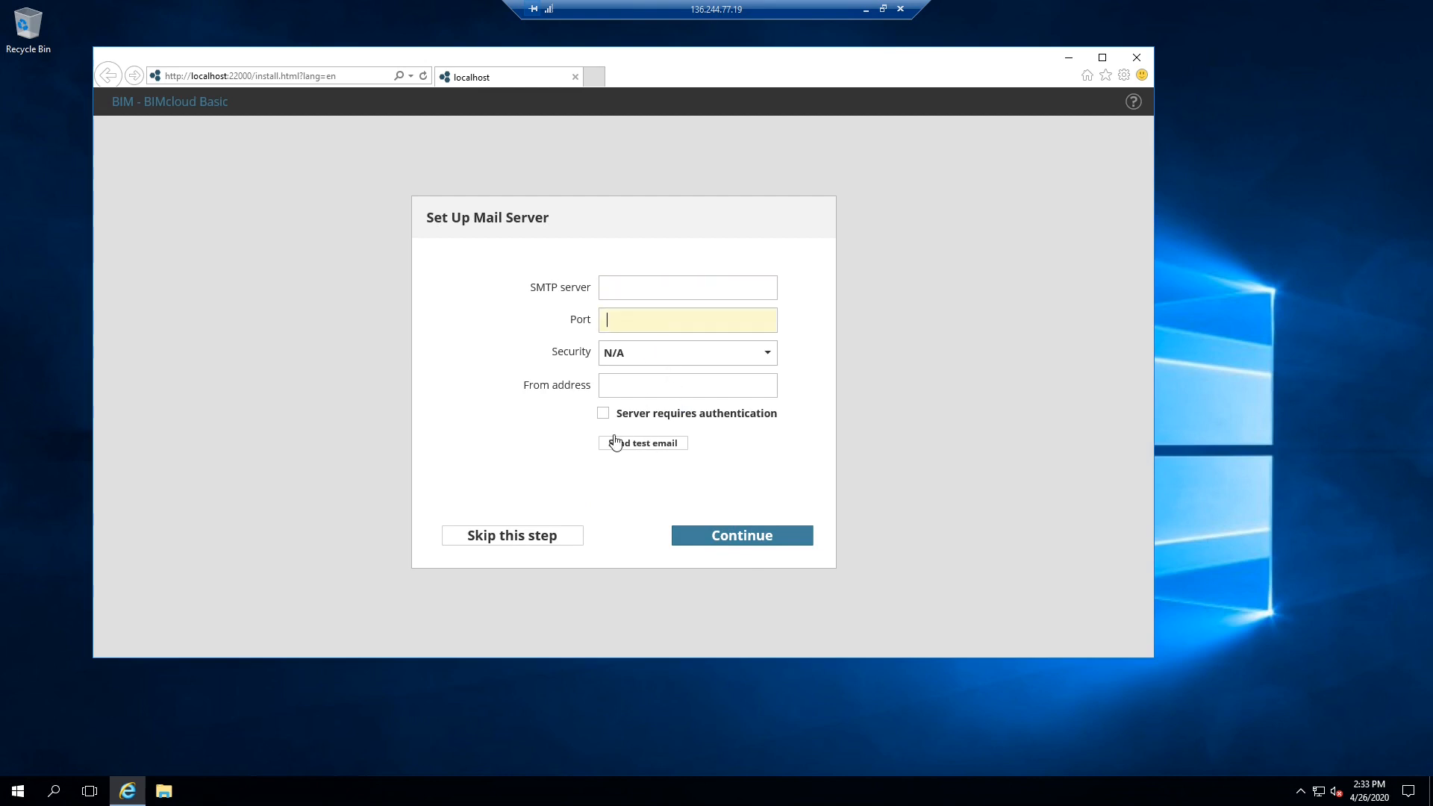
click(656, 295)
click(656, 324)
click(664, 381)
click(662, 318)
click(667, 288)
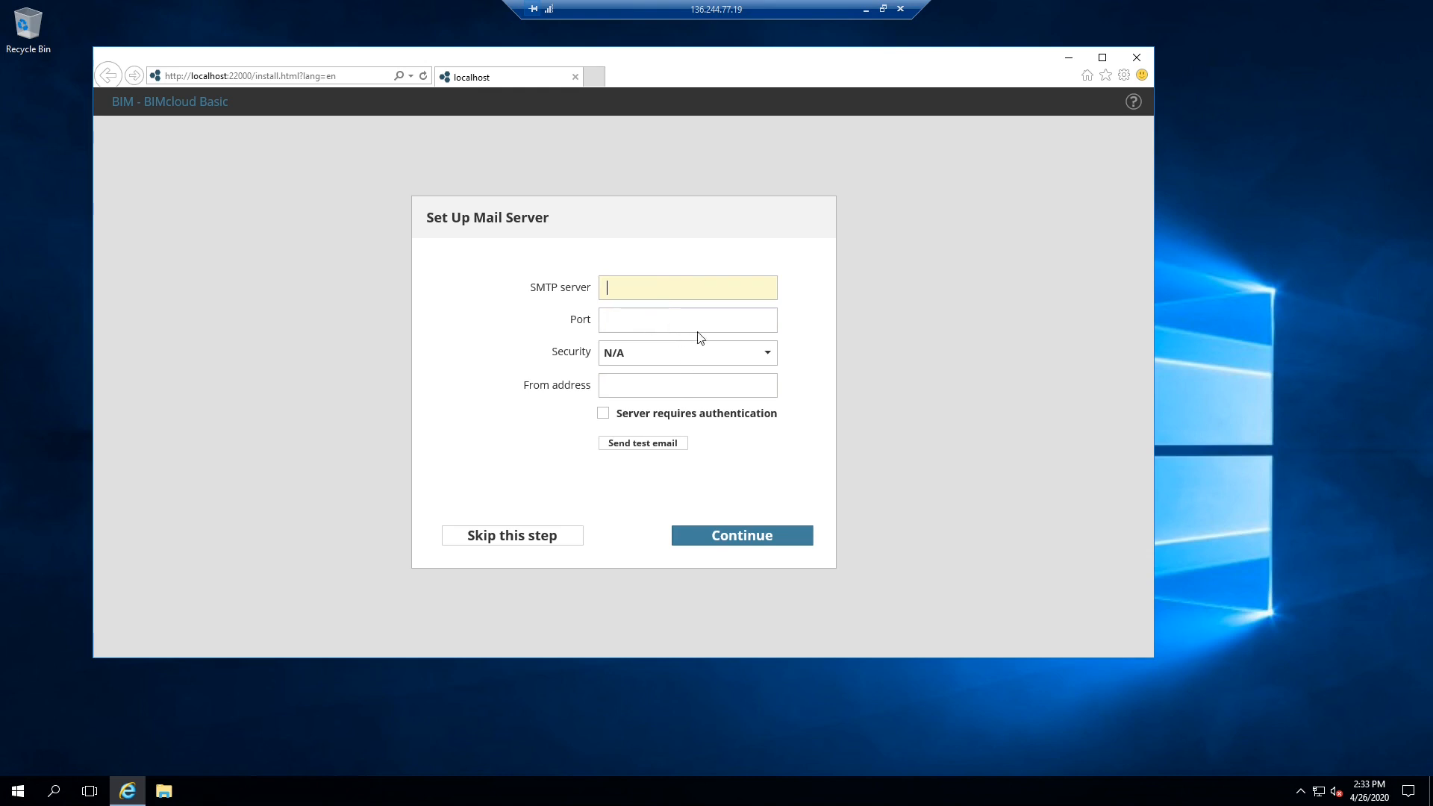
click(533, 539)
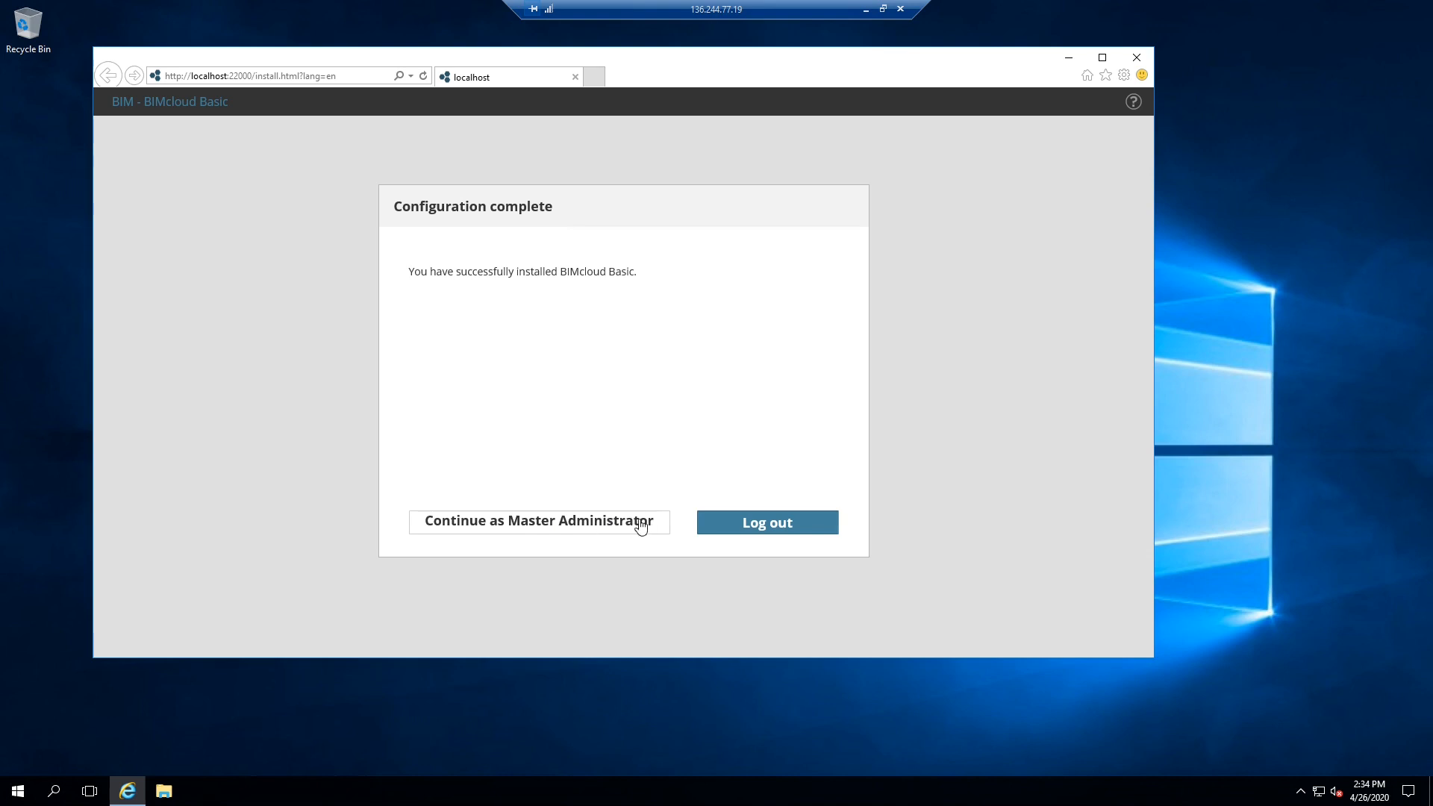
- Open BIMcloud as Master Administrator and add the server address to Internet Explorer's trusted sites
click(596, 526)
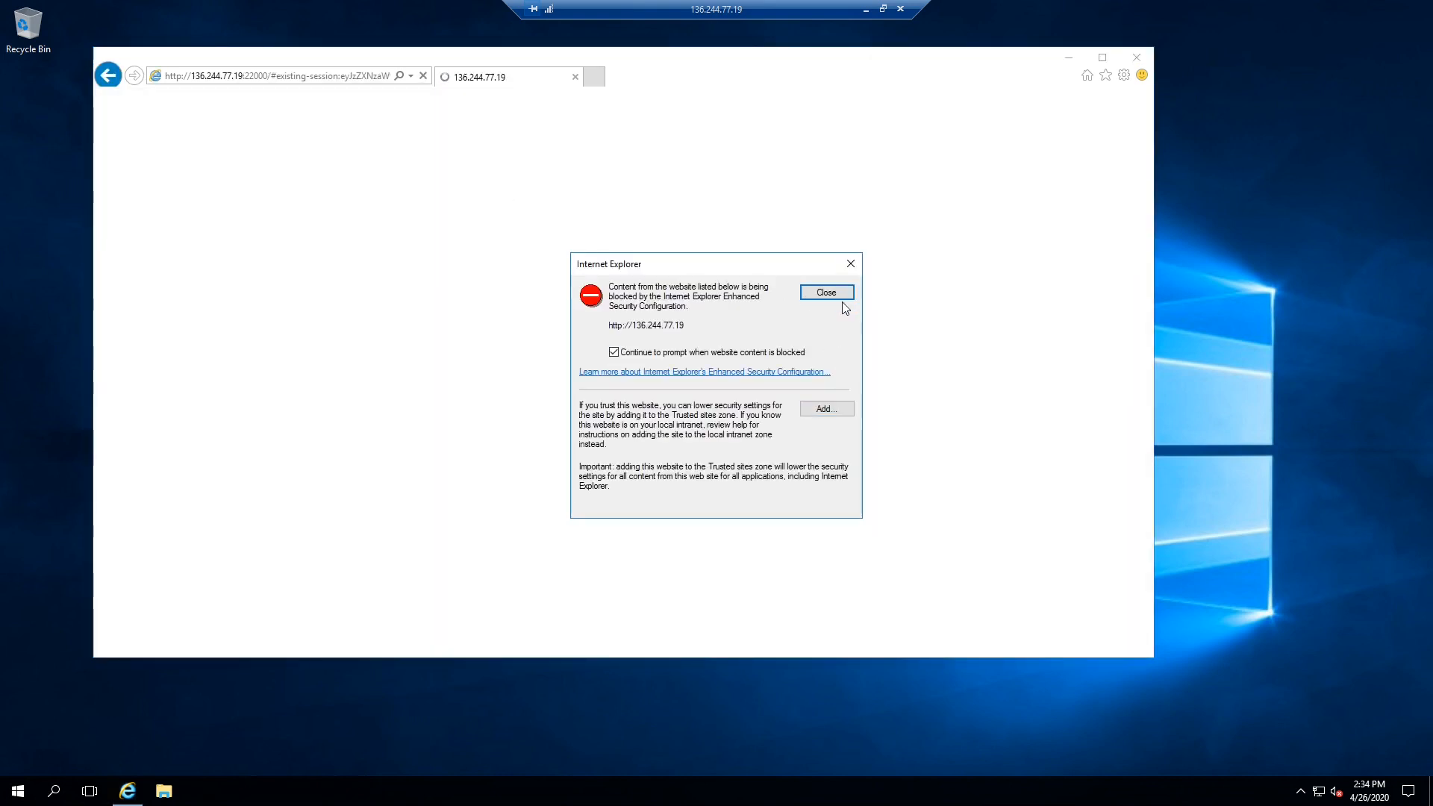
click(829, 411)
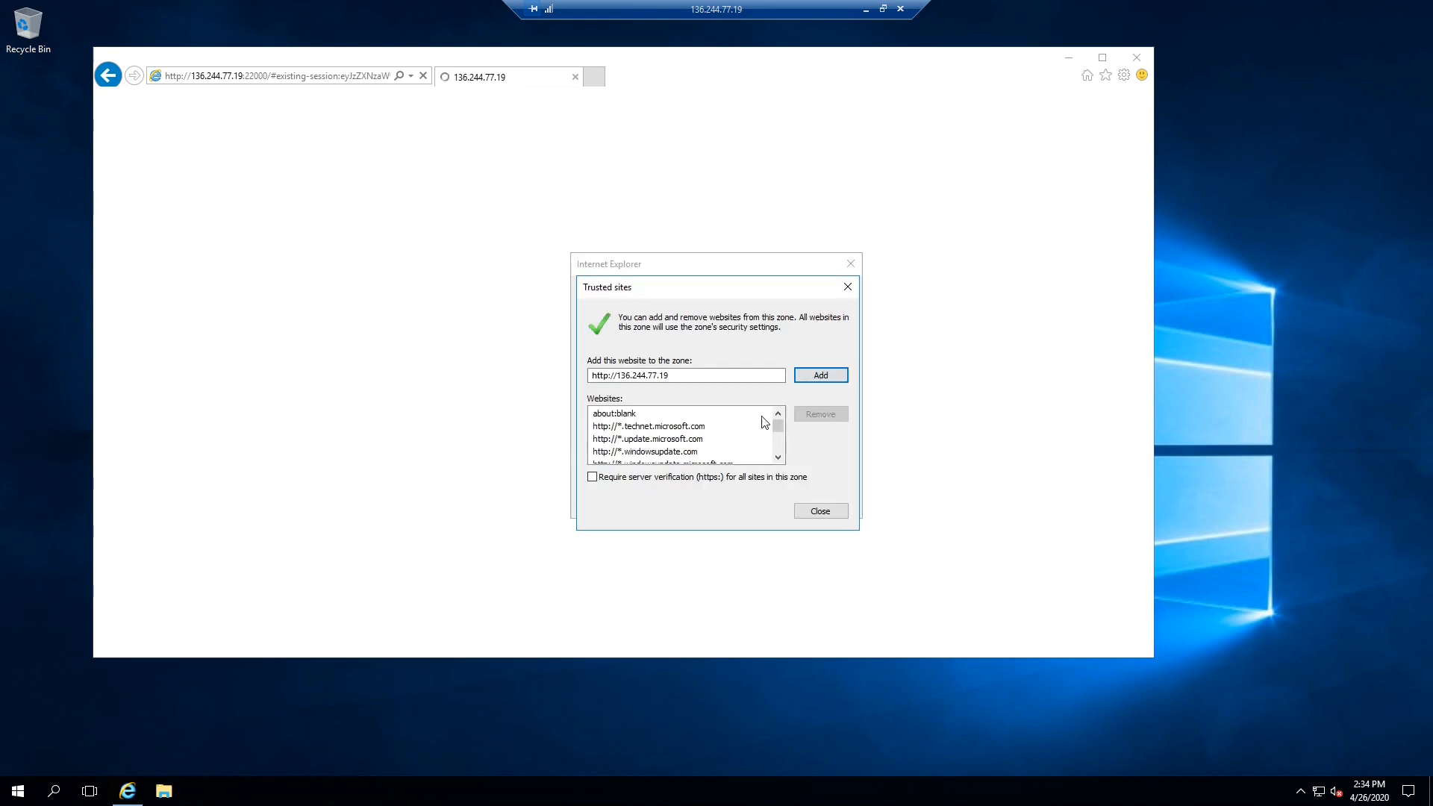
click(812, 378)
click(821, 511)
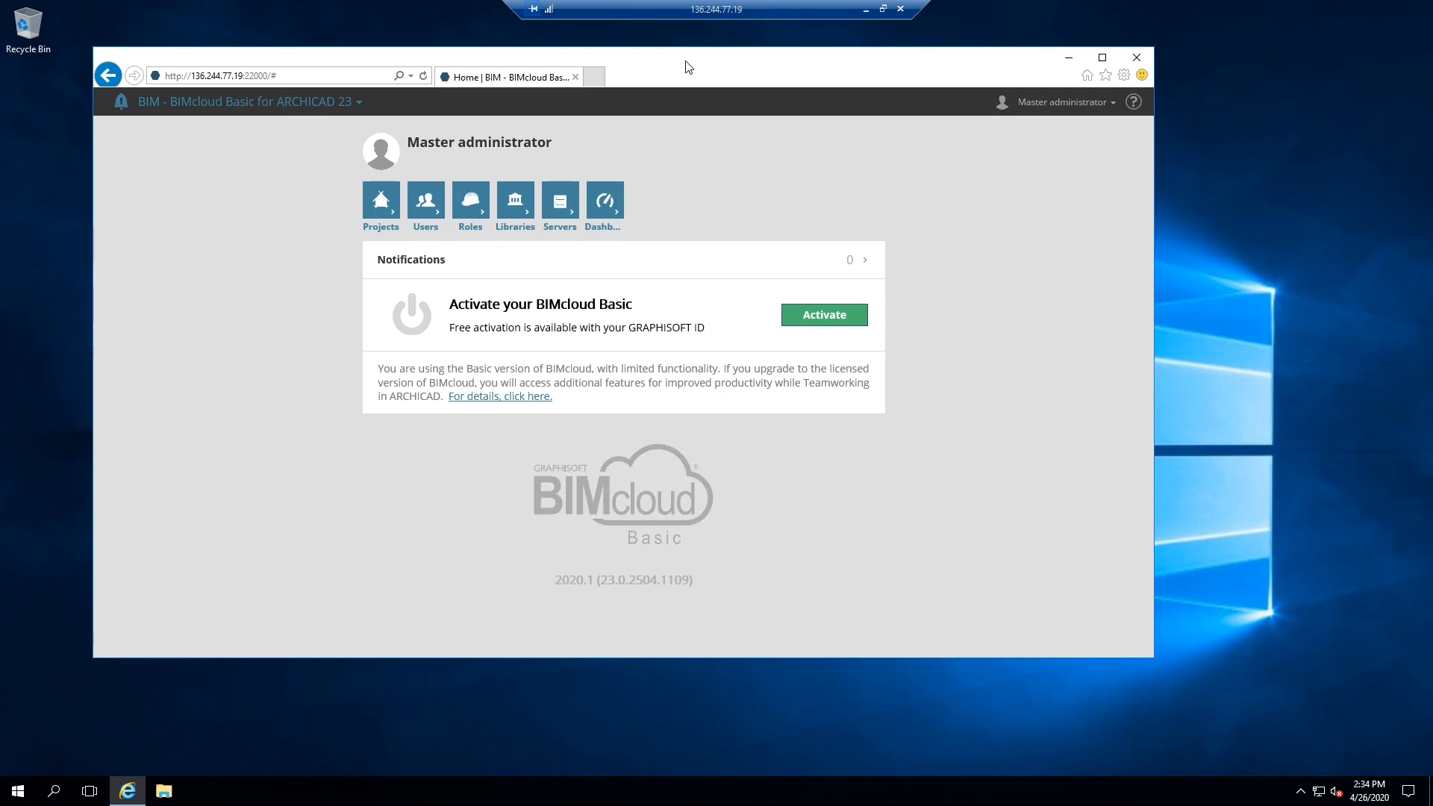
- Reposition the browser, select the BIMcloud page address, then close the browser window
drag(687, 64, 719, 73)
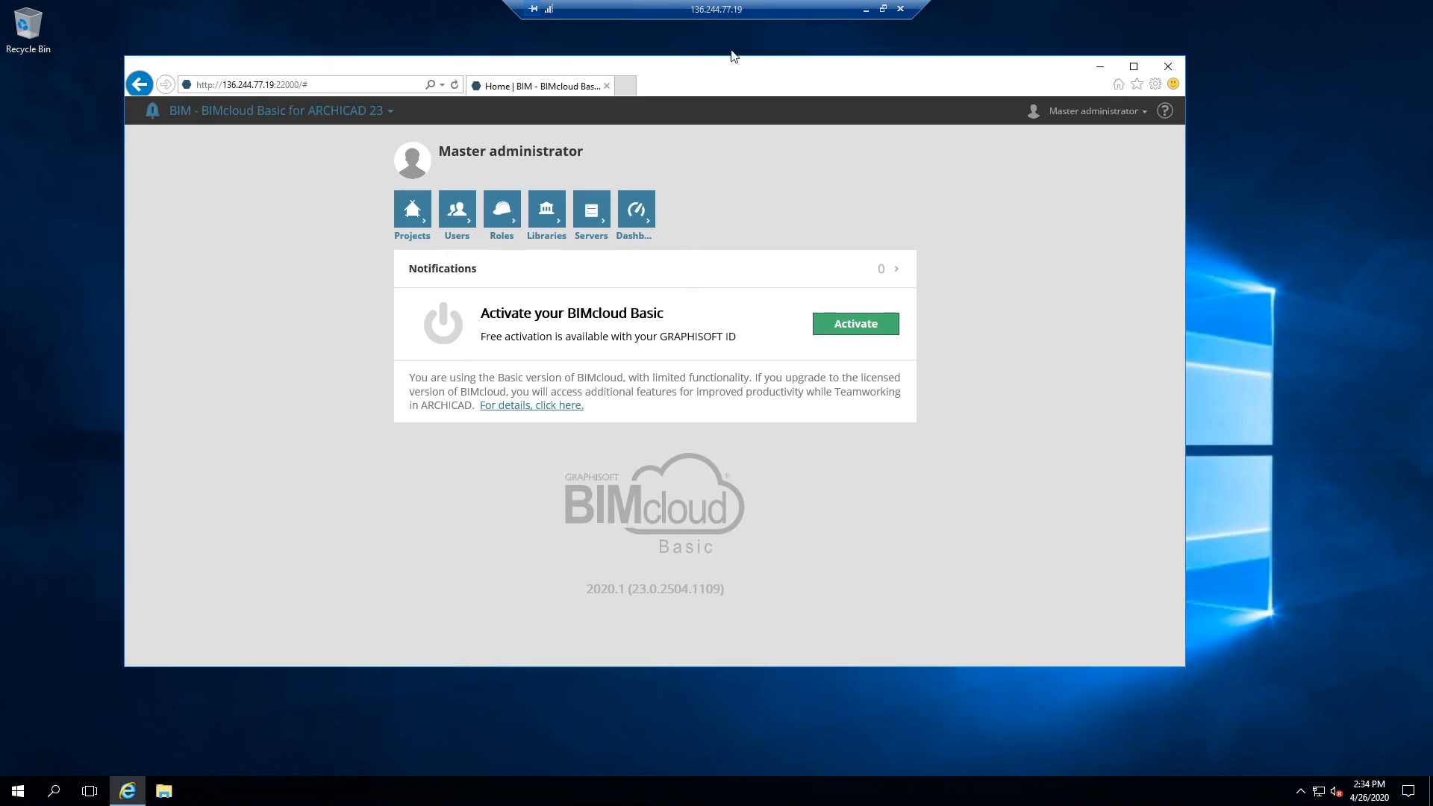
drag(729, 65, 752, 70)
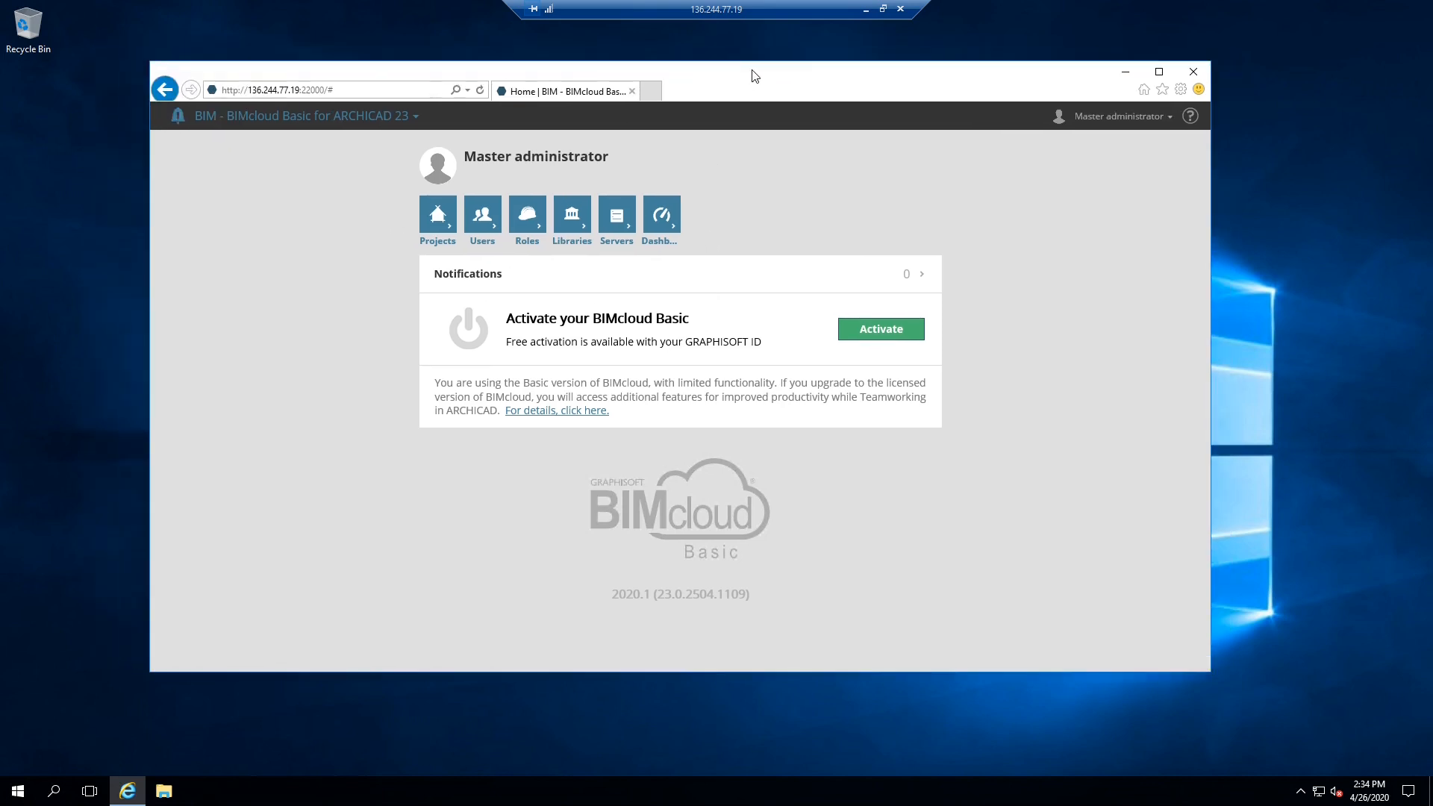
click(405, 92)
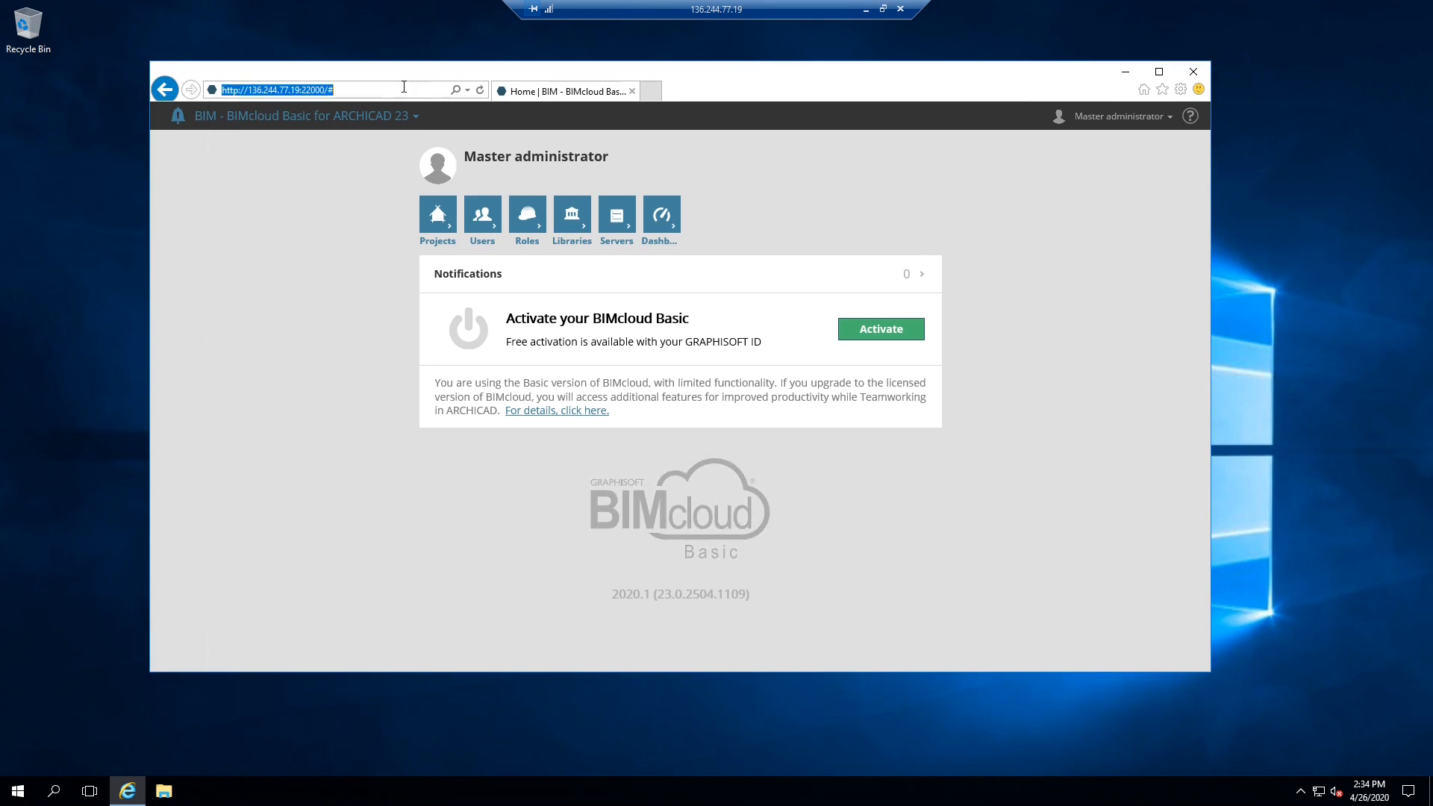
drag(381, 90, 222, 92)
key(ctrl+c)
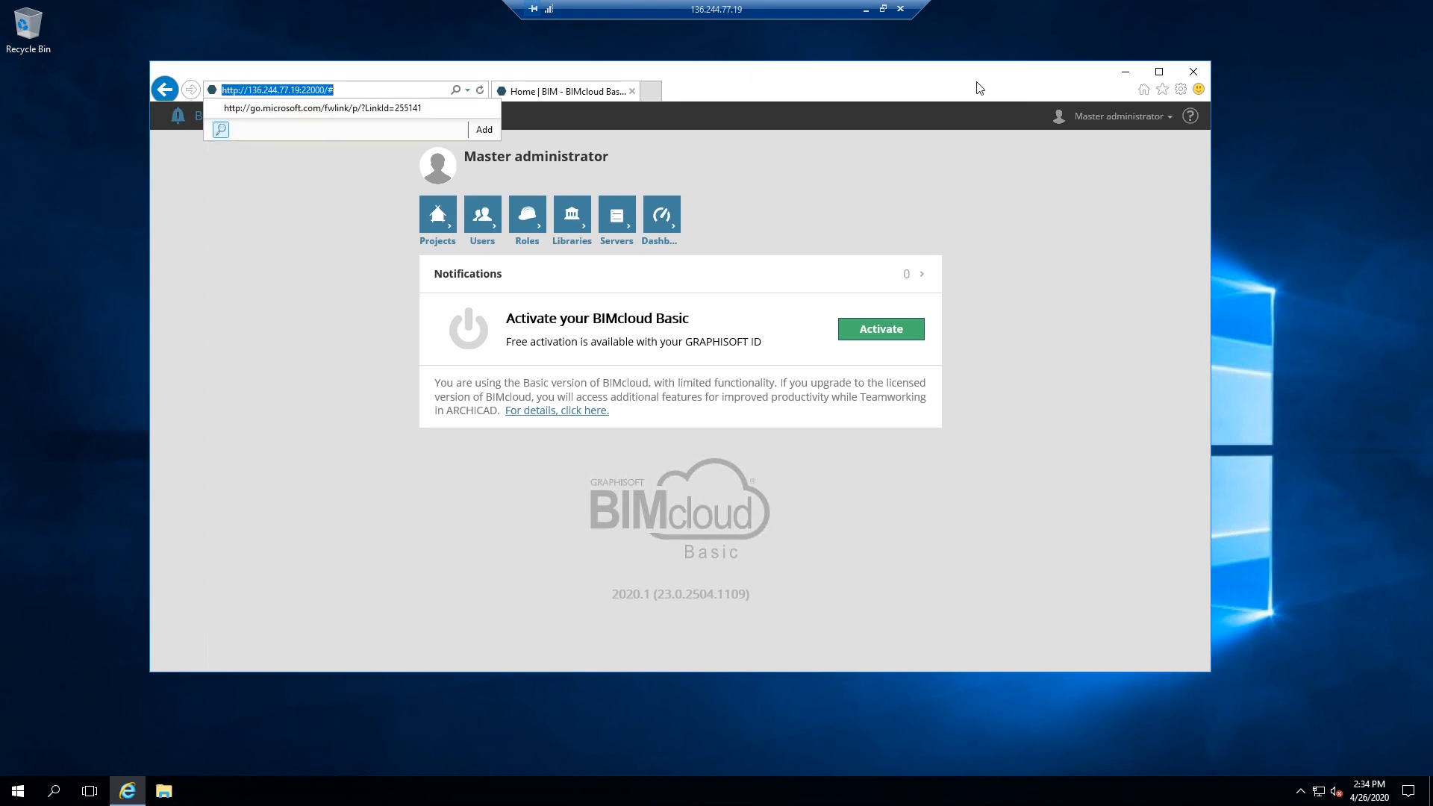
click(1198, 73)
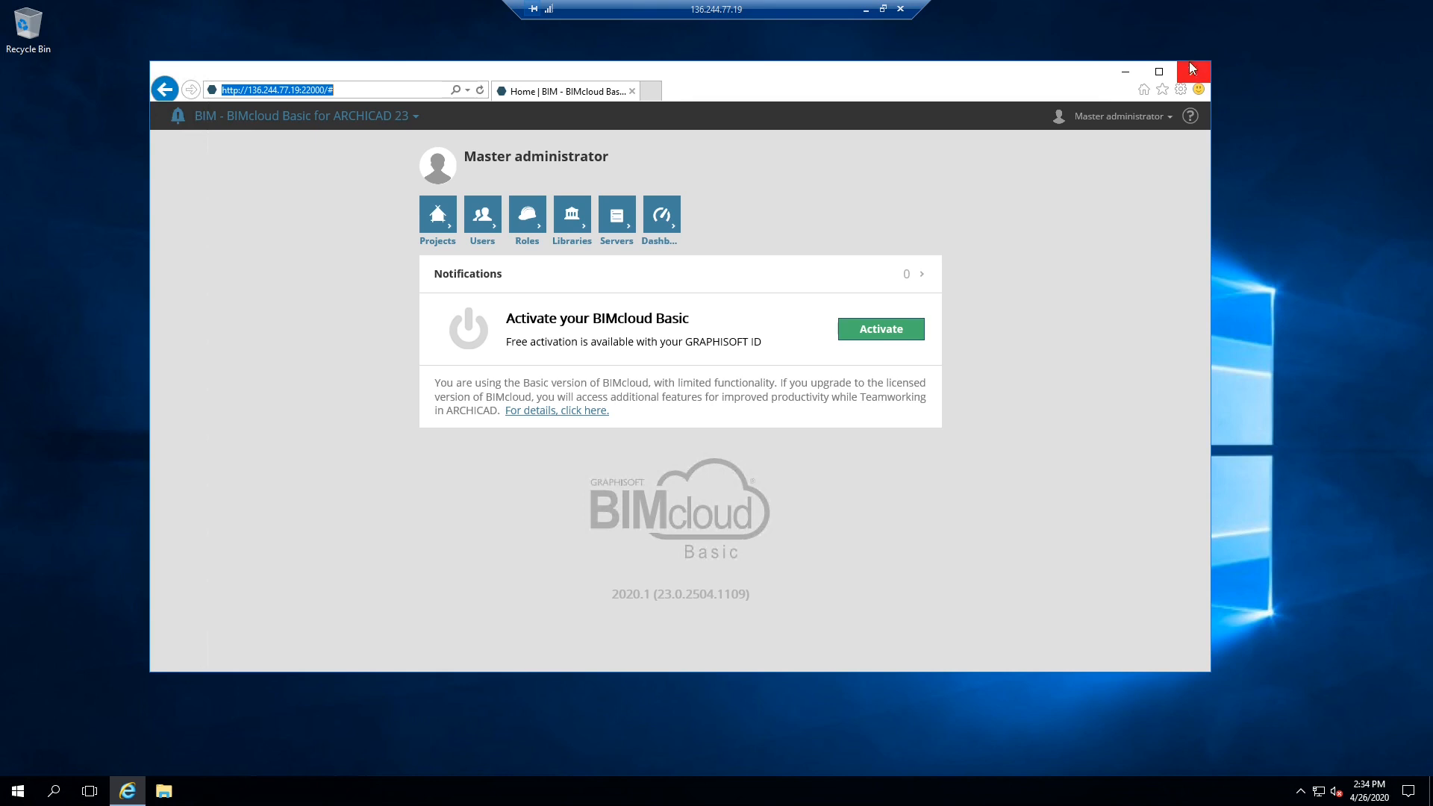
click(1192, 71)
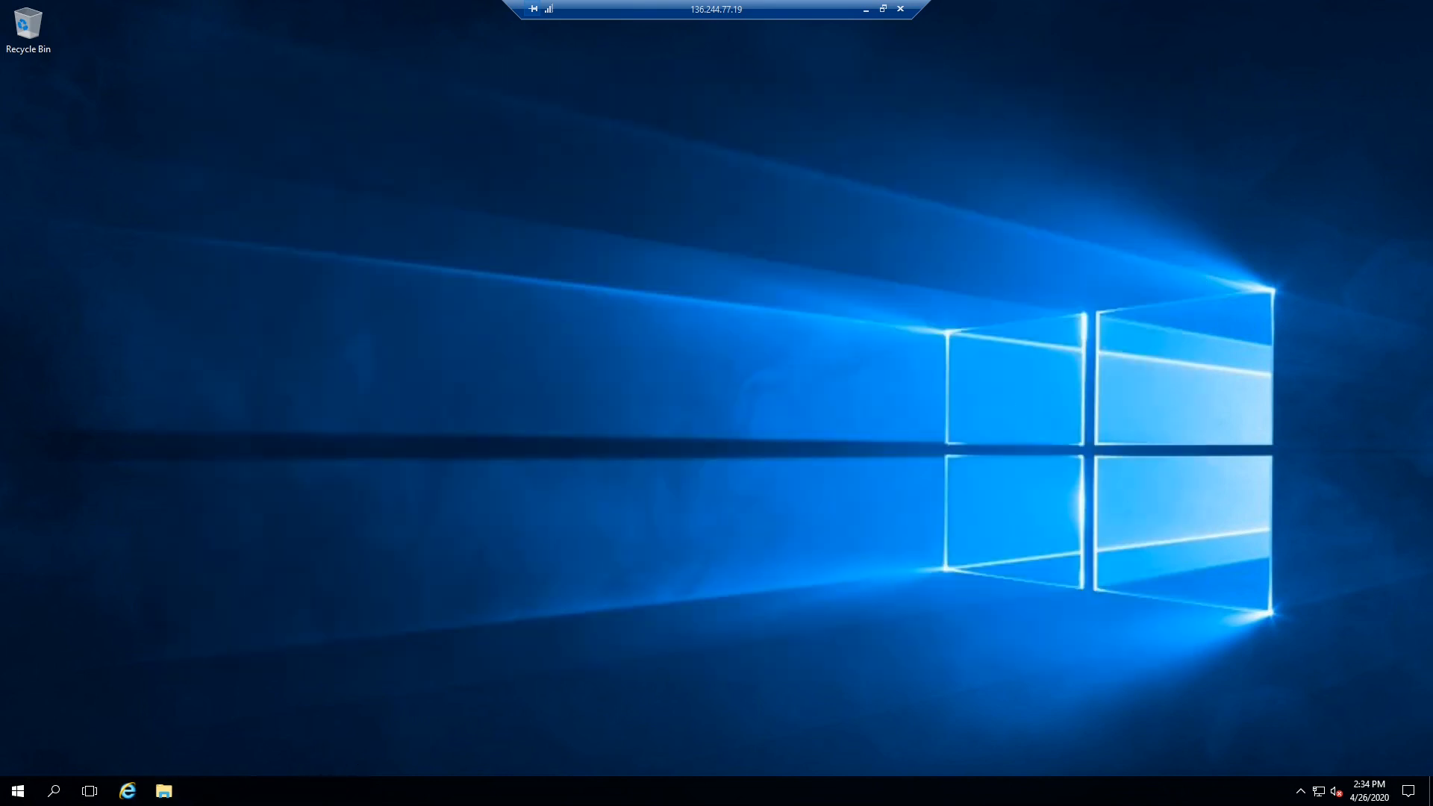
- Check the BIMcloud Manager and Server status from the tray icon menu, then minimize the remote session
click(1299, 791)
right_click(1317, 733)
mouse_move(1320, 682)
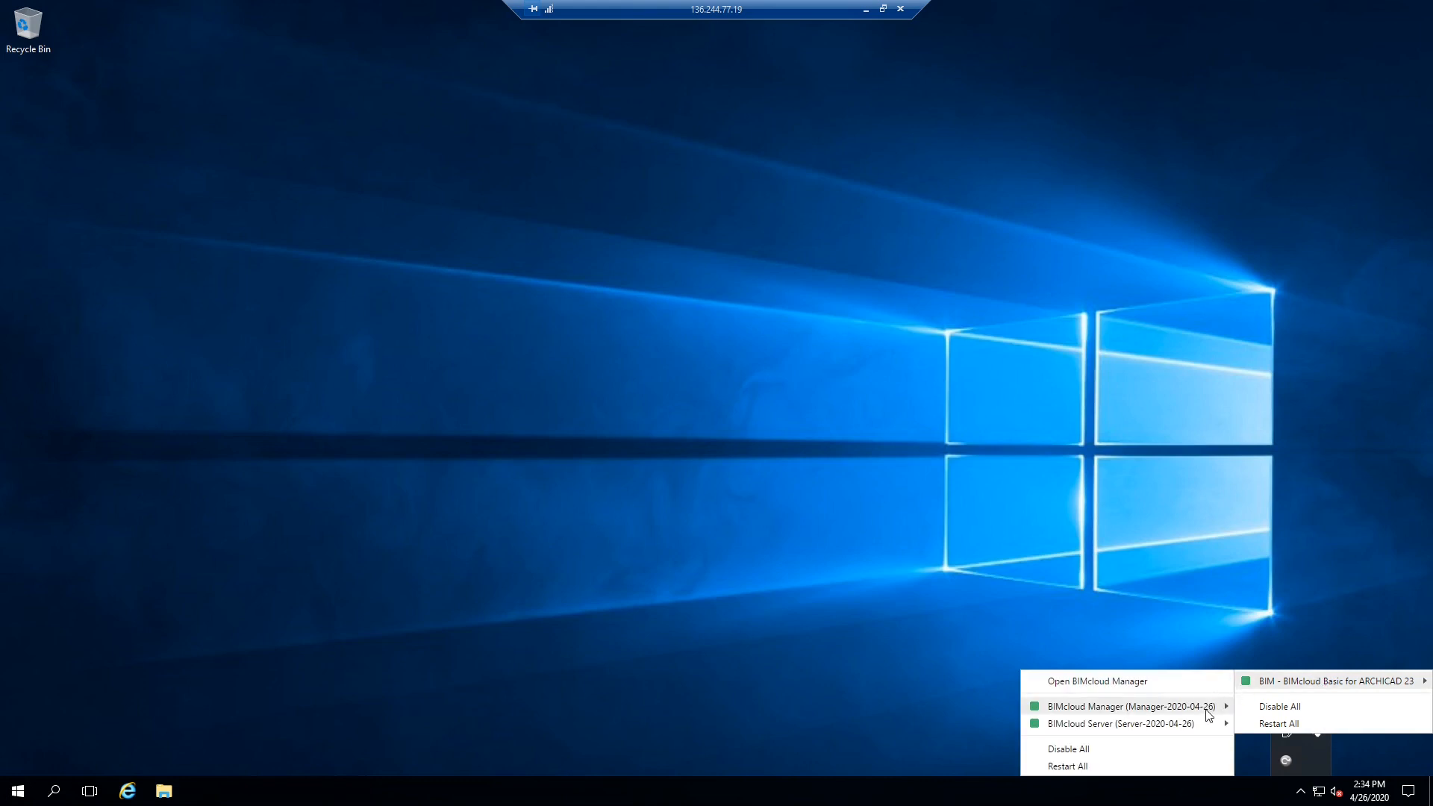
mouse_move(1063, 710)
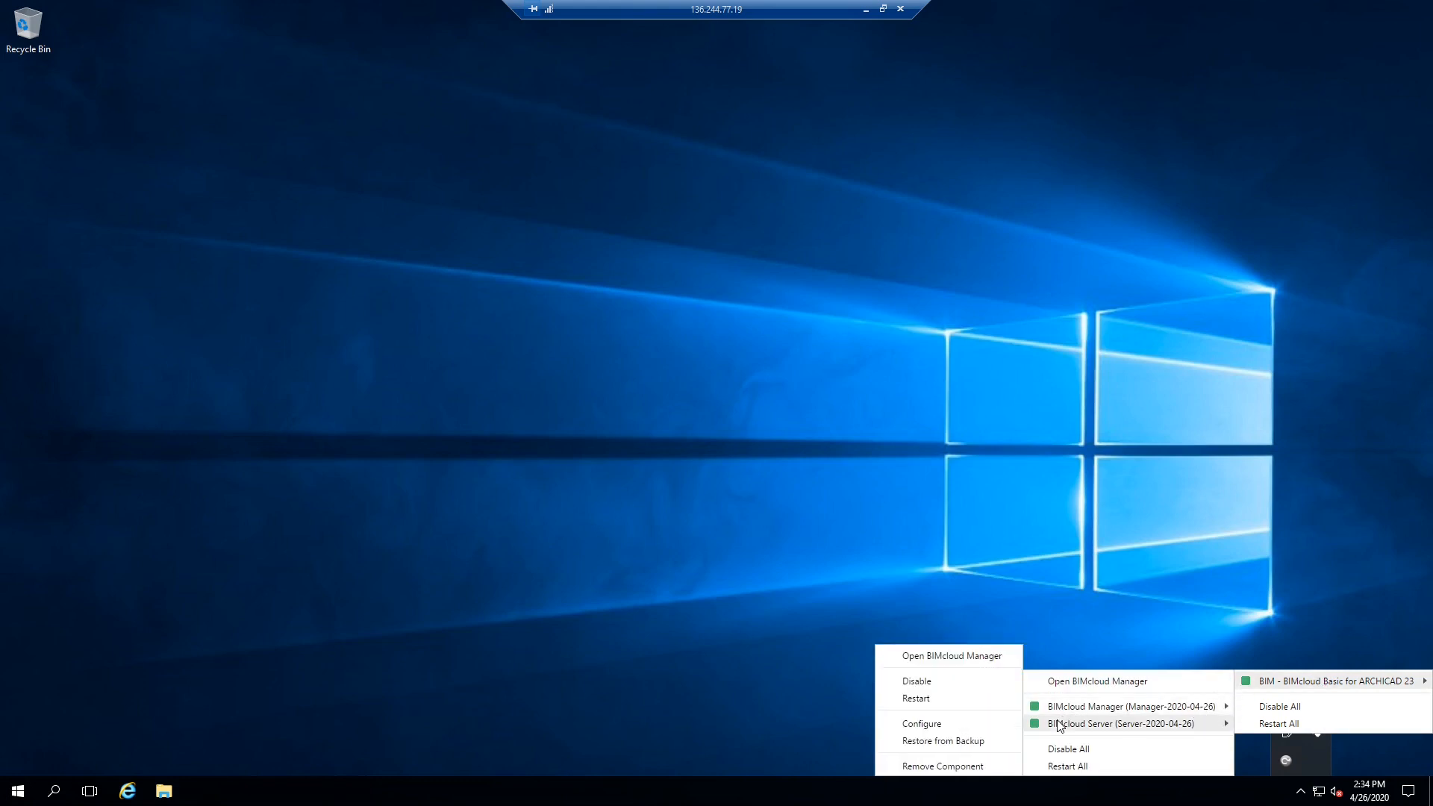
click(1117, 590)
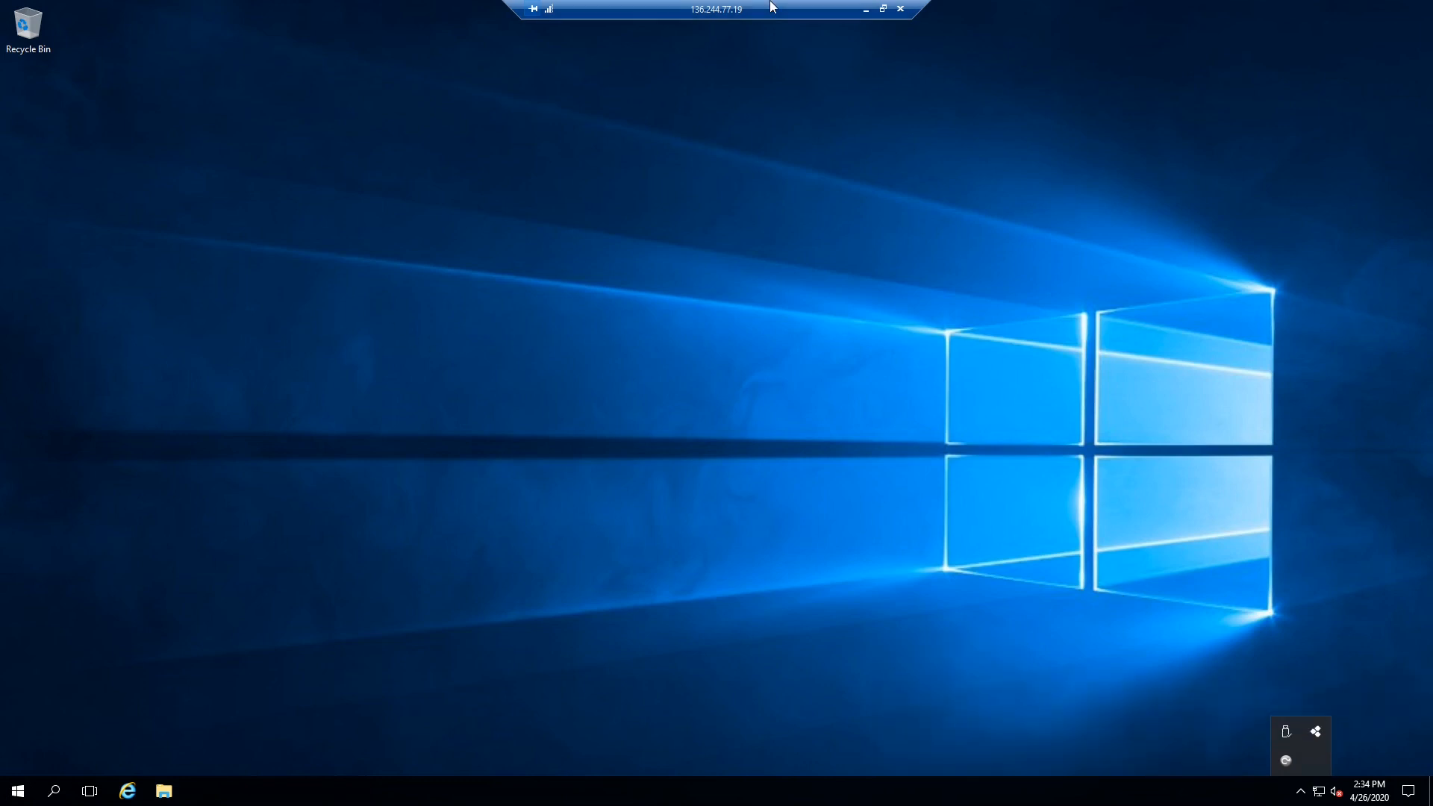
click(867, 12)
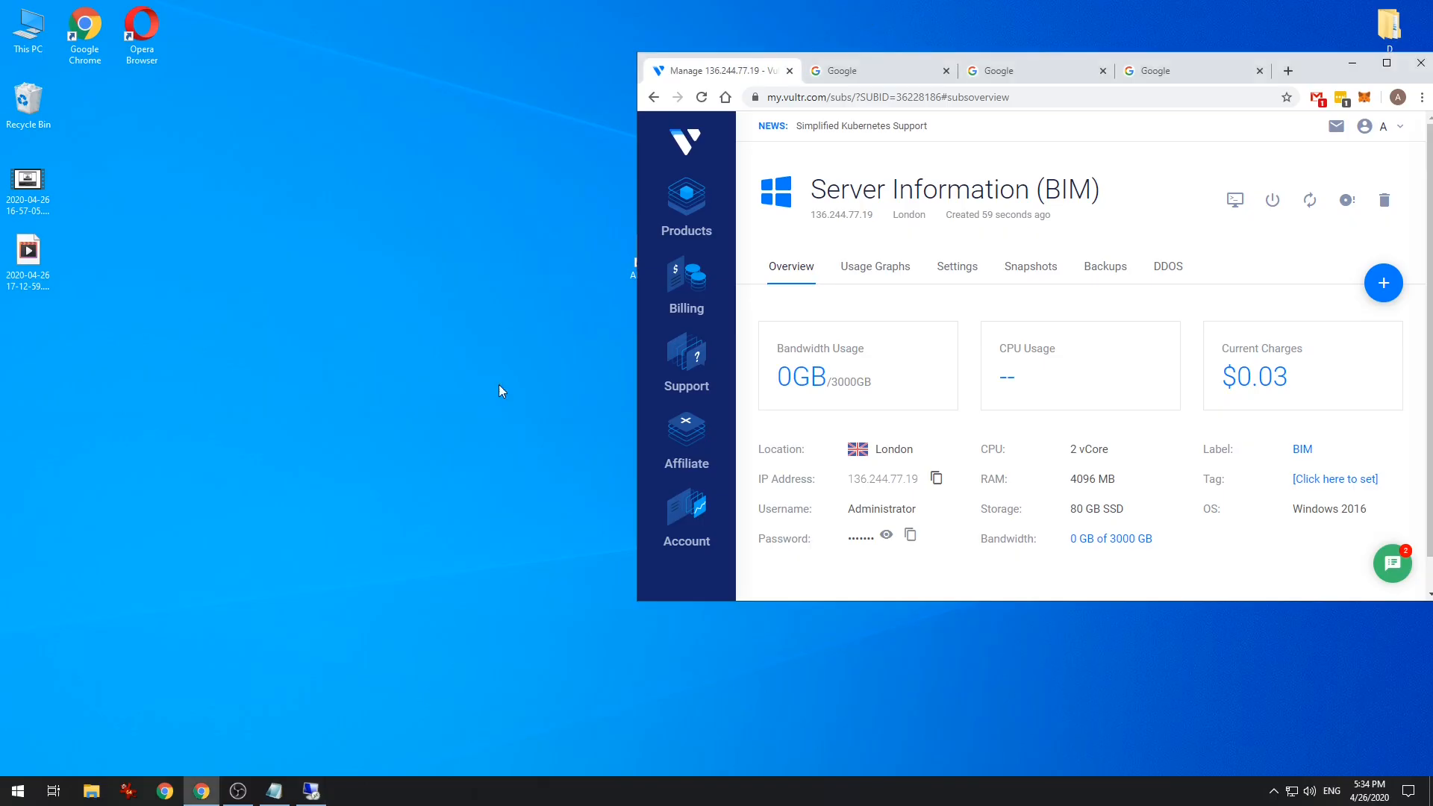
- Get back to the local desktop with the Chrome window maximized
click(313, 790)
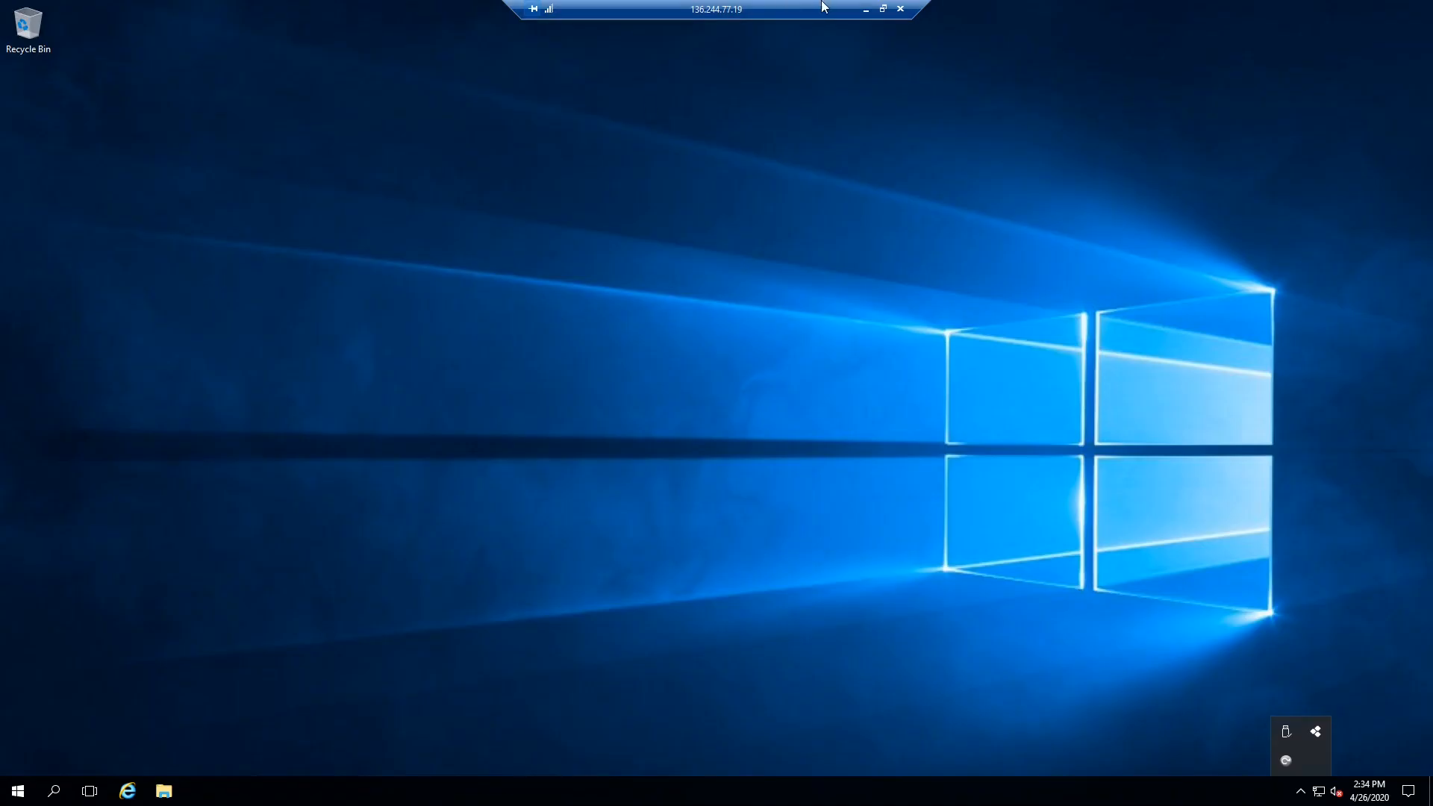
click(864, 14)
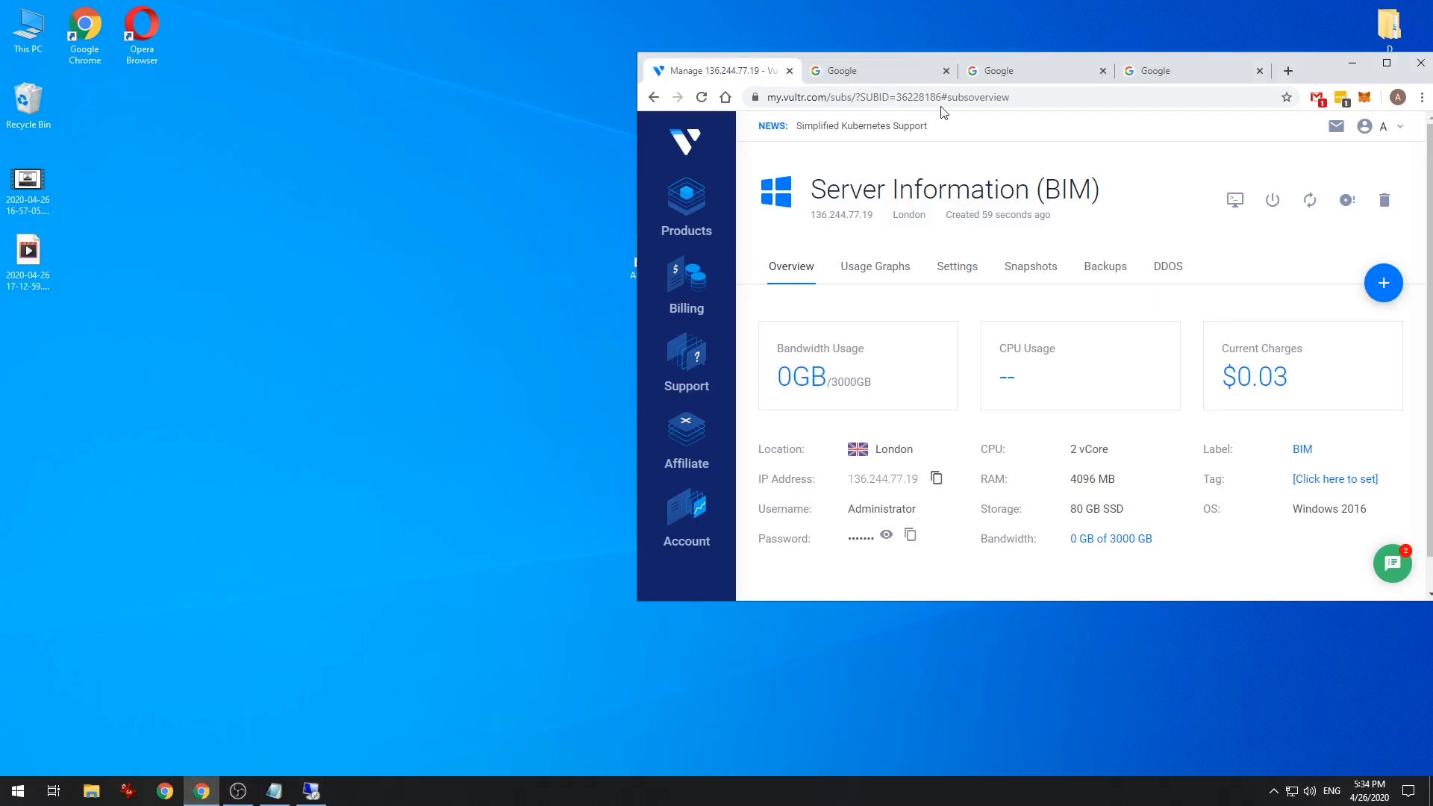
drag(1313, 64, 1190, 50)
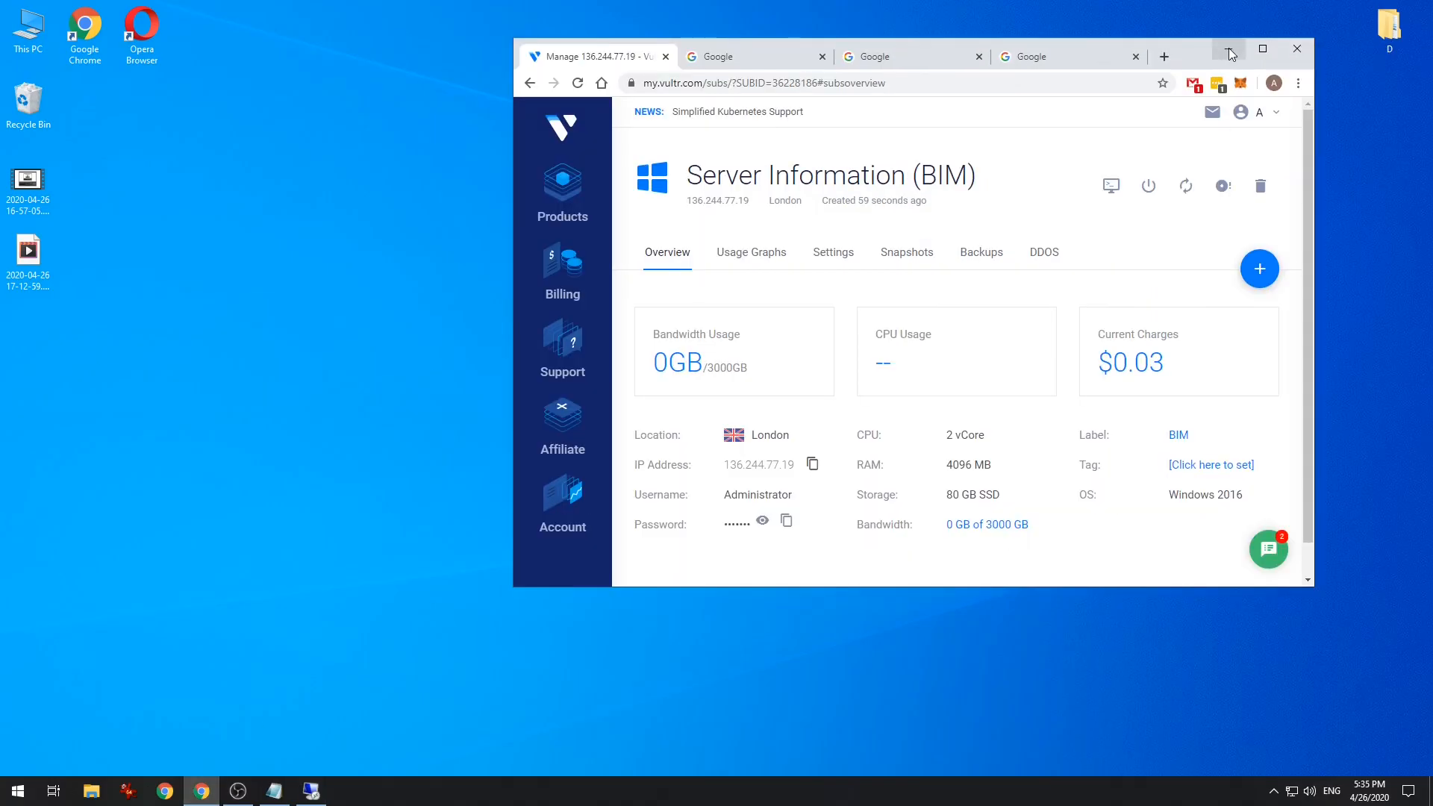
click(1263, 48)
click(254, 9)
click(248, 35)
key(ctrl+a)
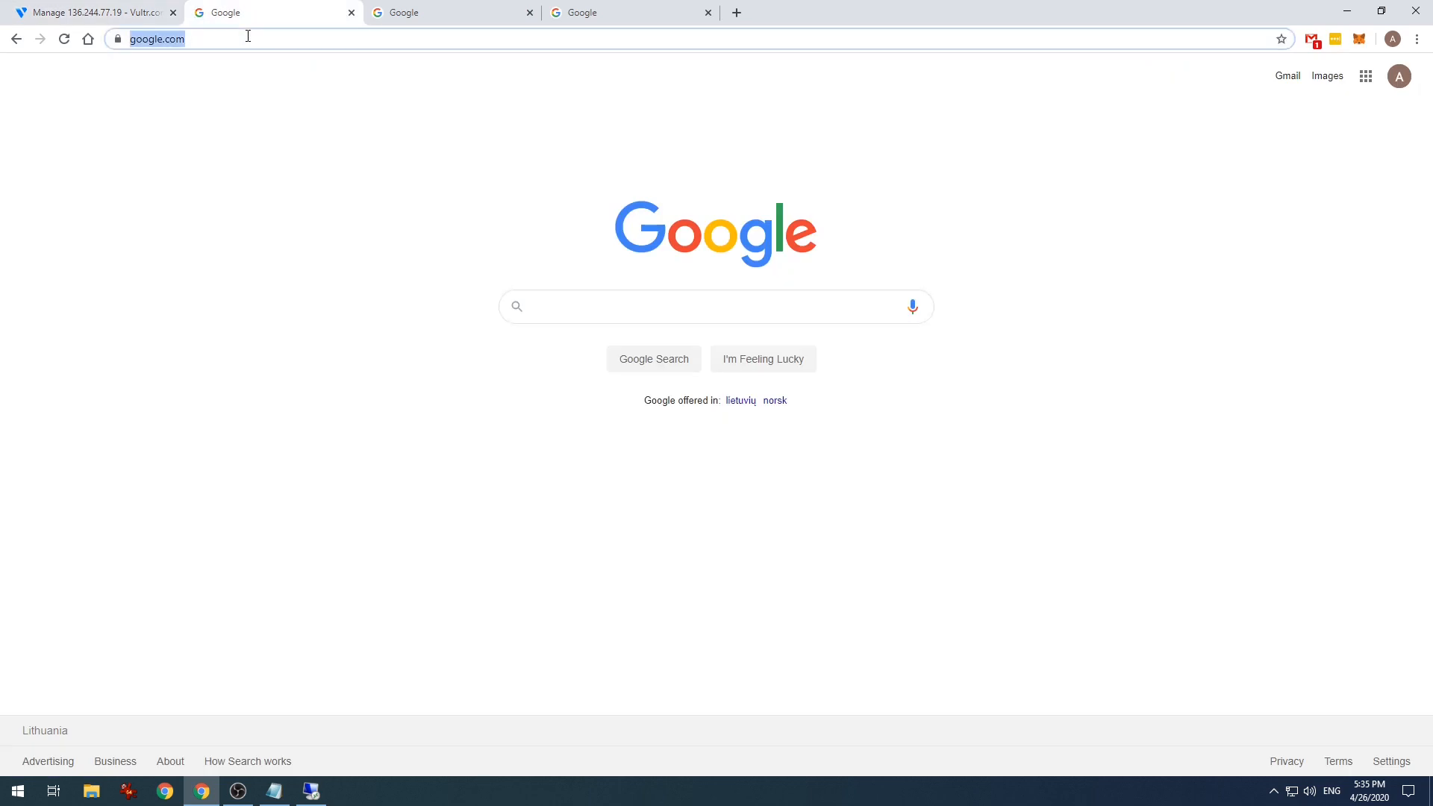
key(ctrl+v)
key(BackSpace)
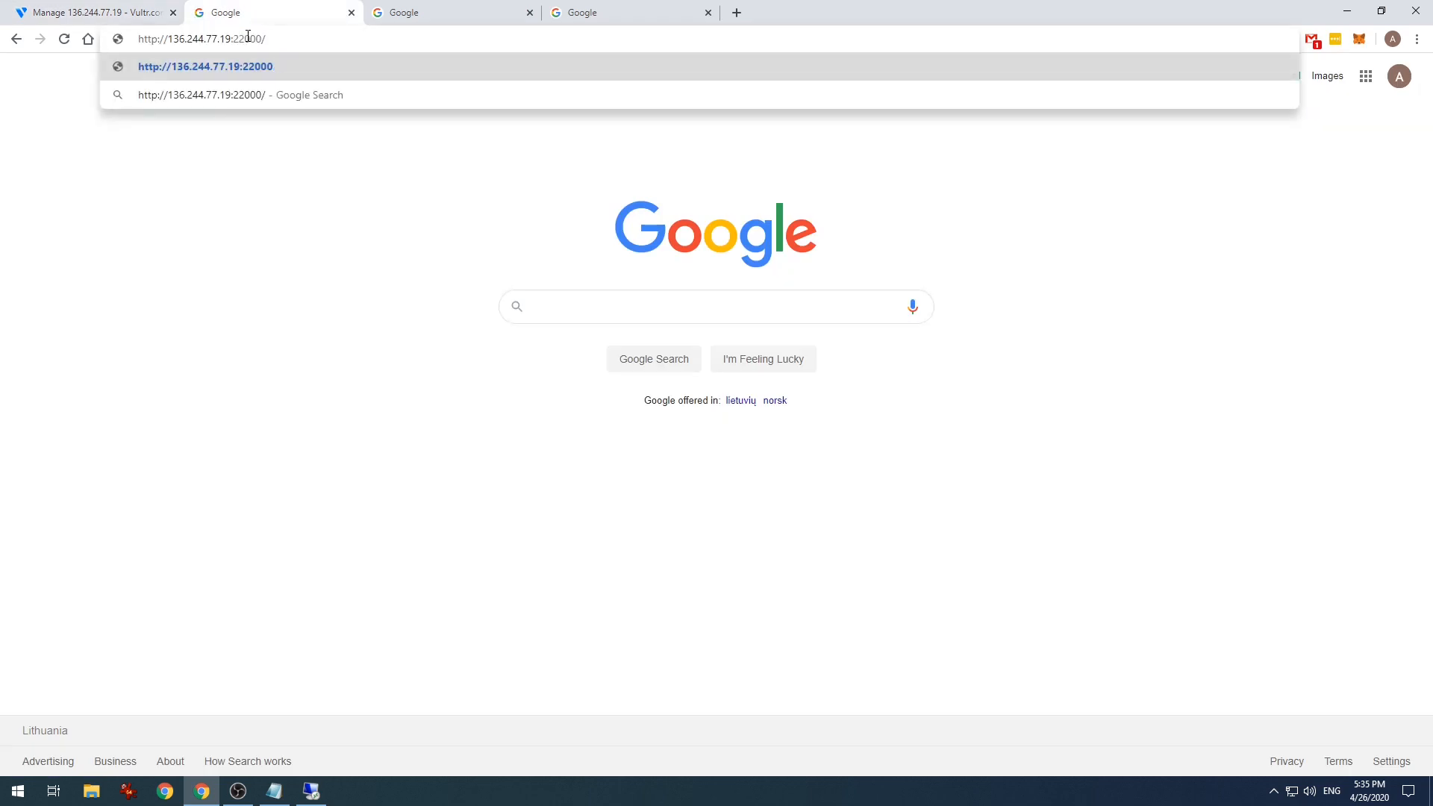
key(Return)
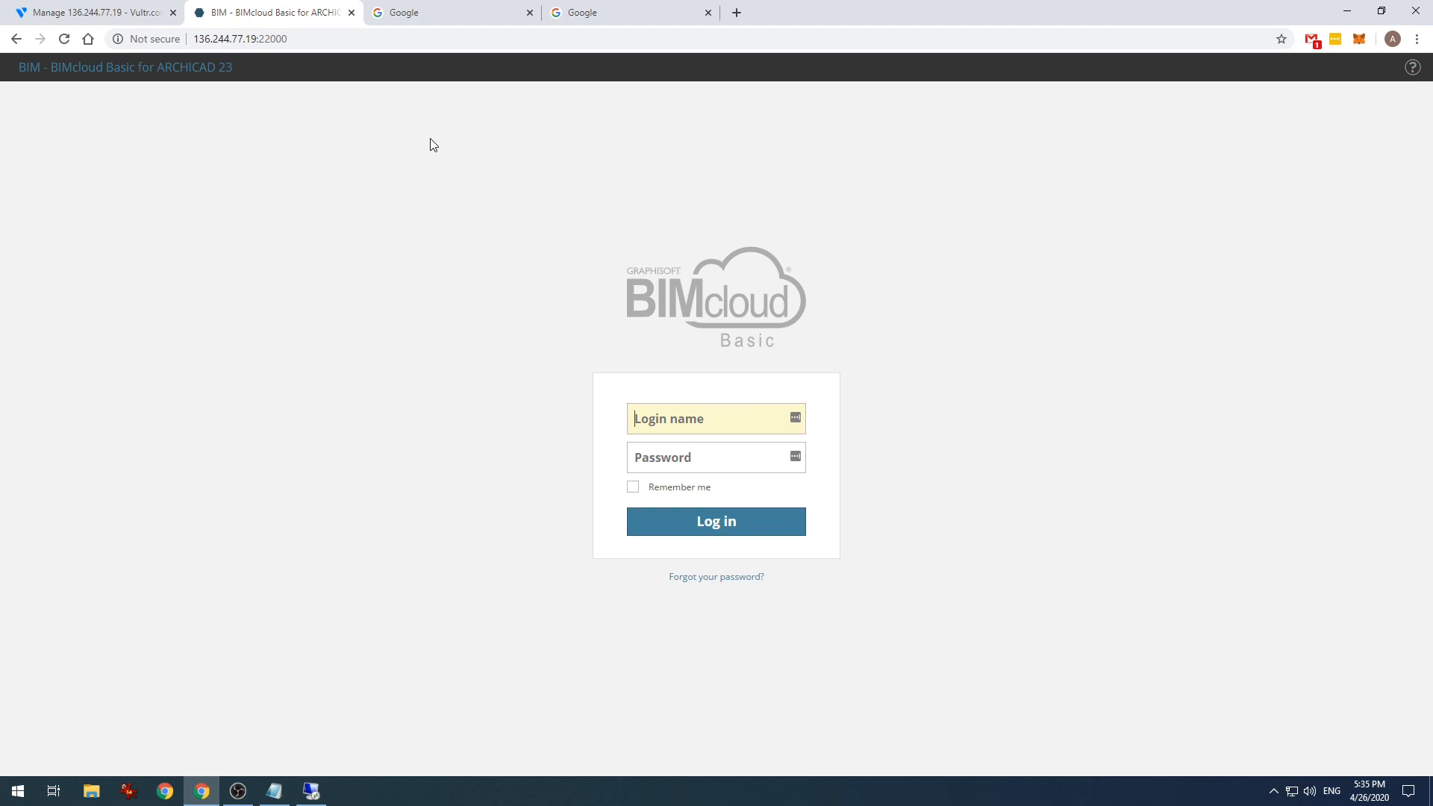
key(super)
text(cmd)
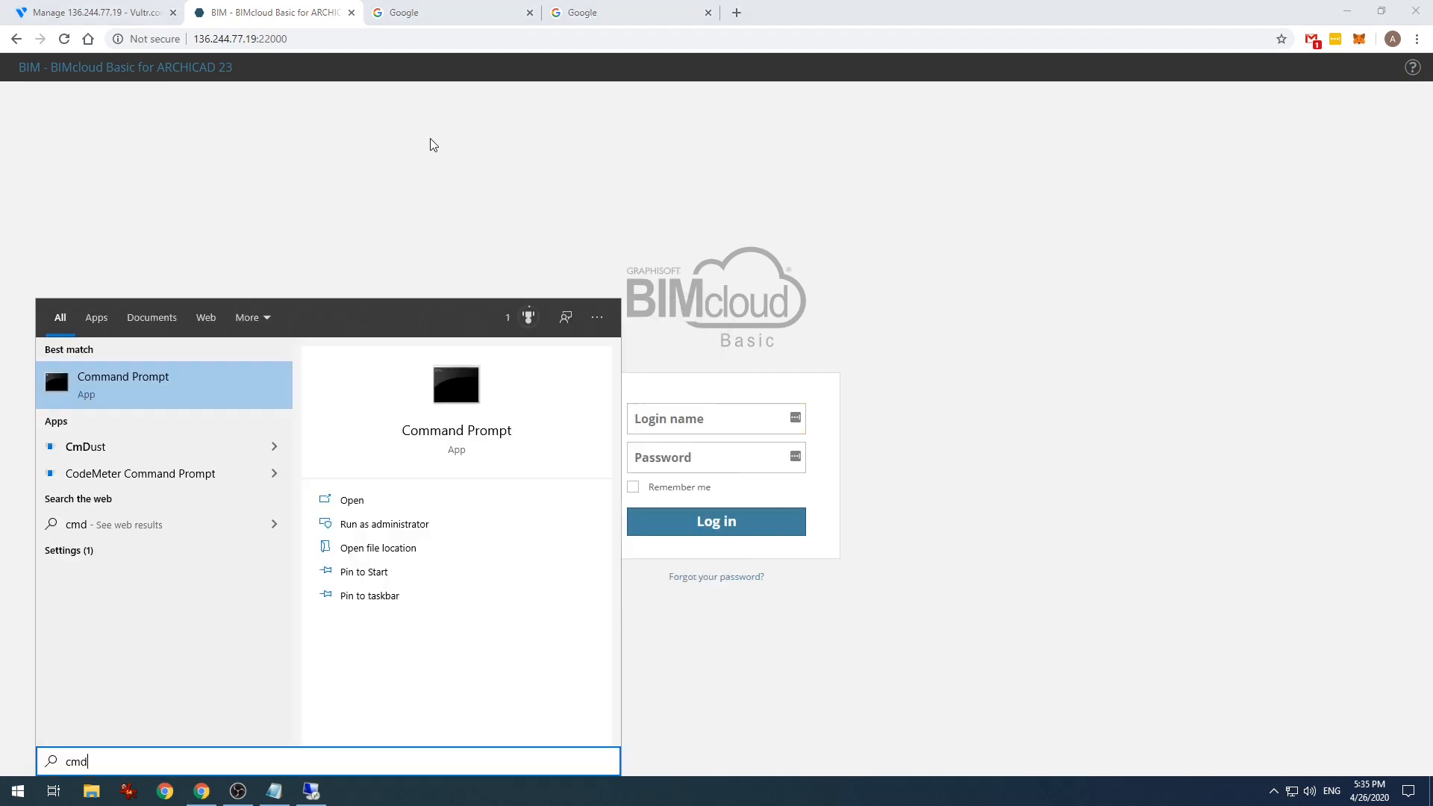
key(Return)
drag(480, 190, 498, 200)
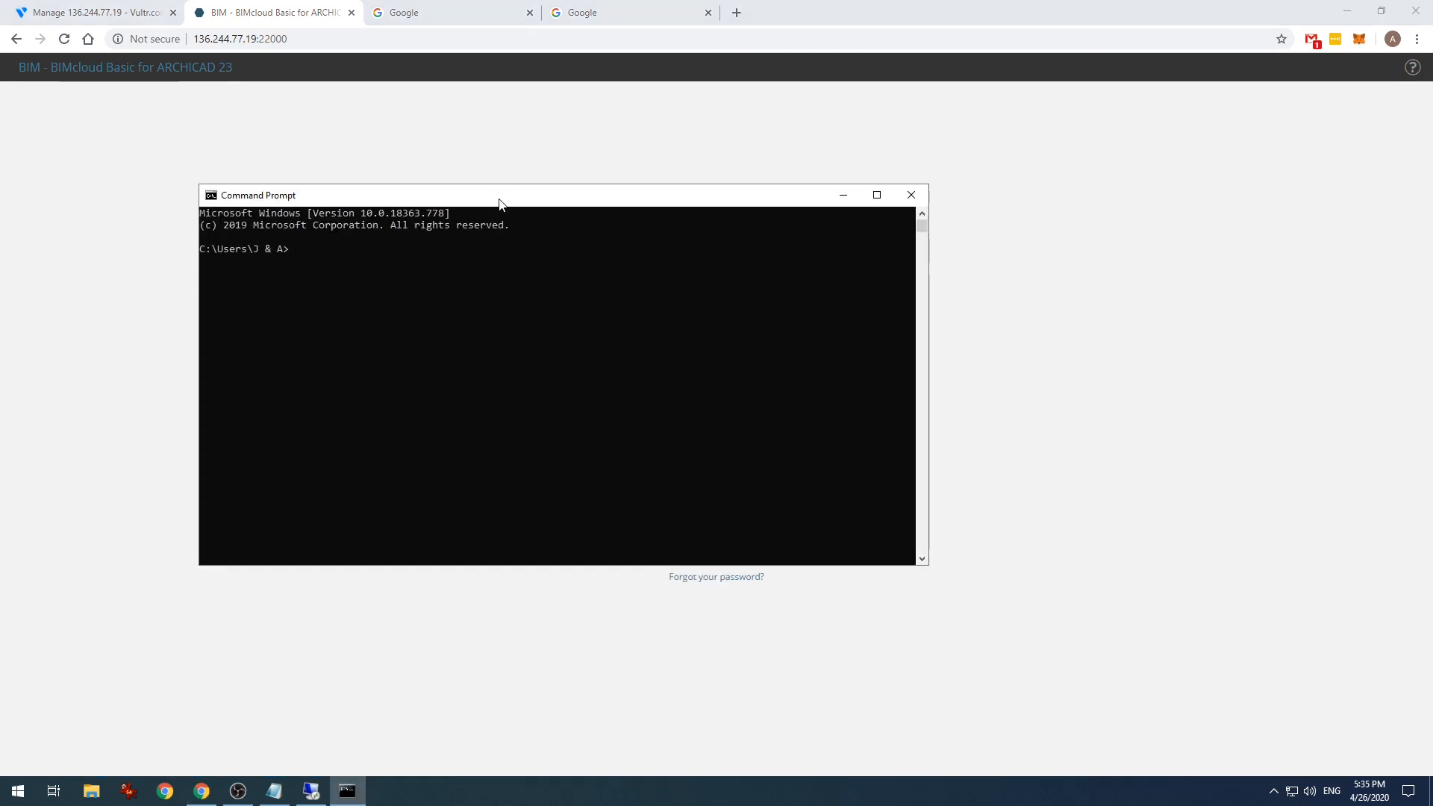
text(ping)
key(ctrl+v)
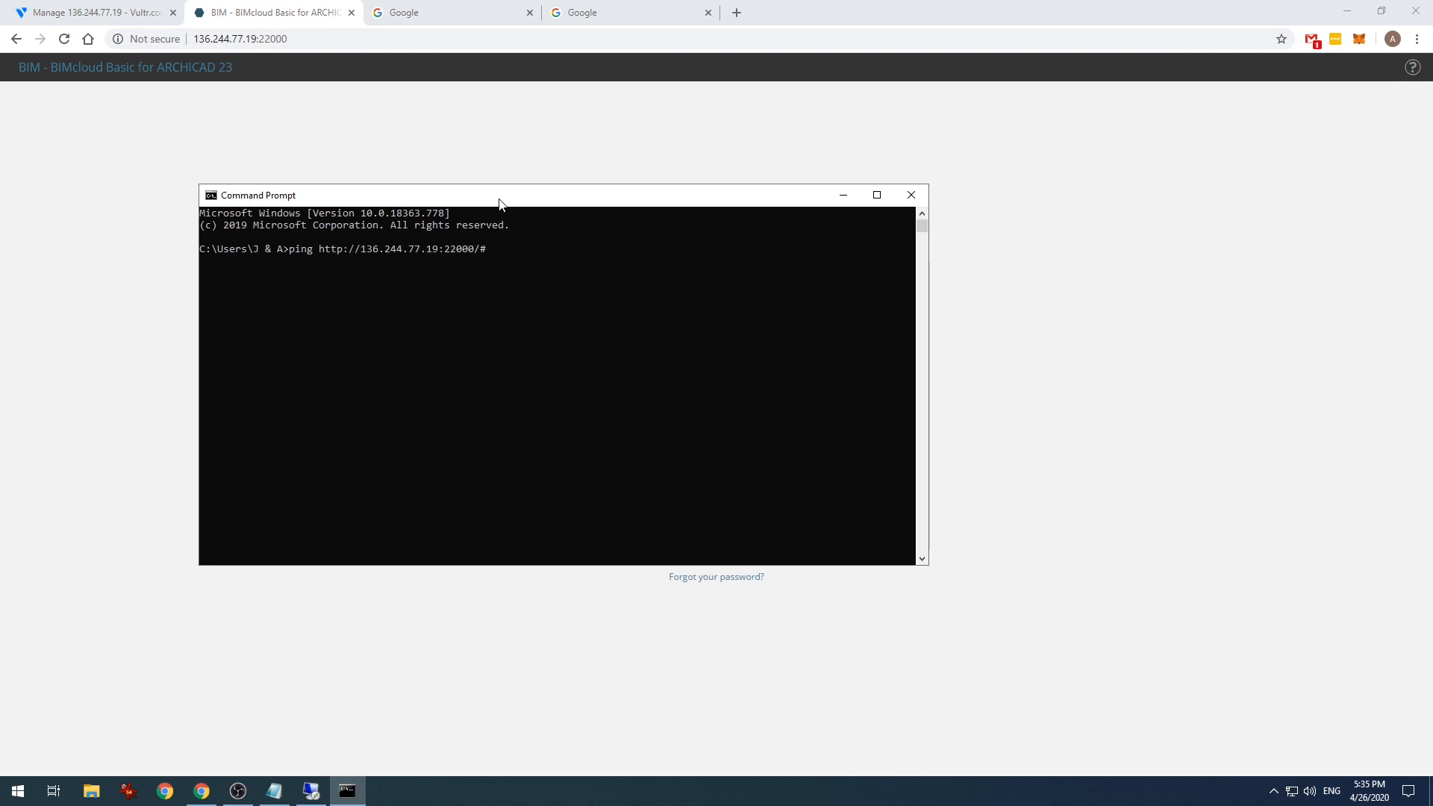
click(358, 251)
click(503, 253)
click(493, 253)
key(Return)
- Edit the command to 'ping 136.244.77.19', run it, then close the console
key(Up)
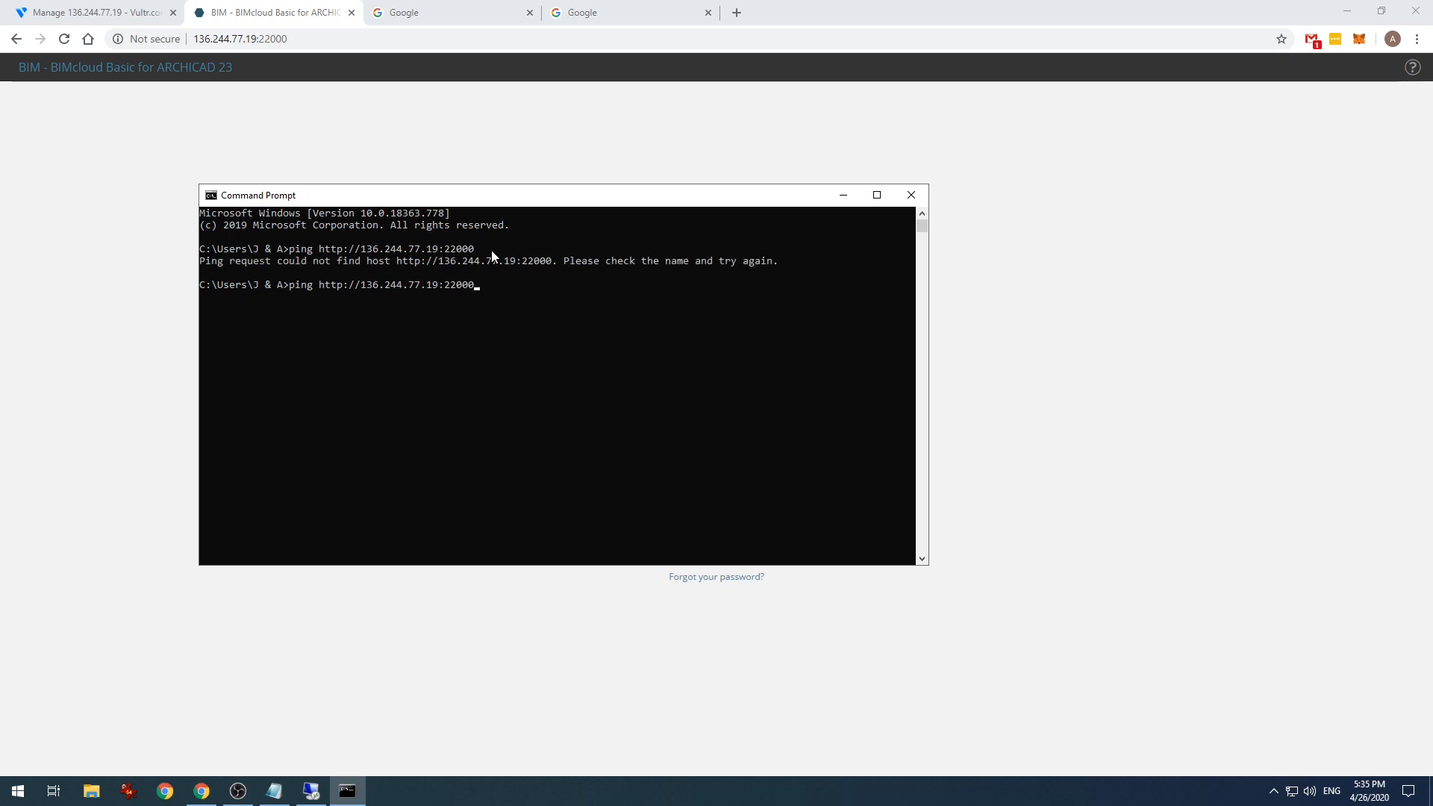
key(BackSpace)
key(BackSpace)
key(Left)
key(Left)
key(Left)
key(Left)
key(Left)
key(Left)
key(BackSpace)
key(BackSpace)
key(BackSpace)
key(BackSpace)
key(BackSpace)
key(BackSpace)
key(BackSpace)
key(Return)
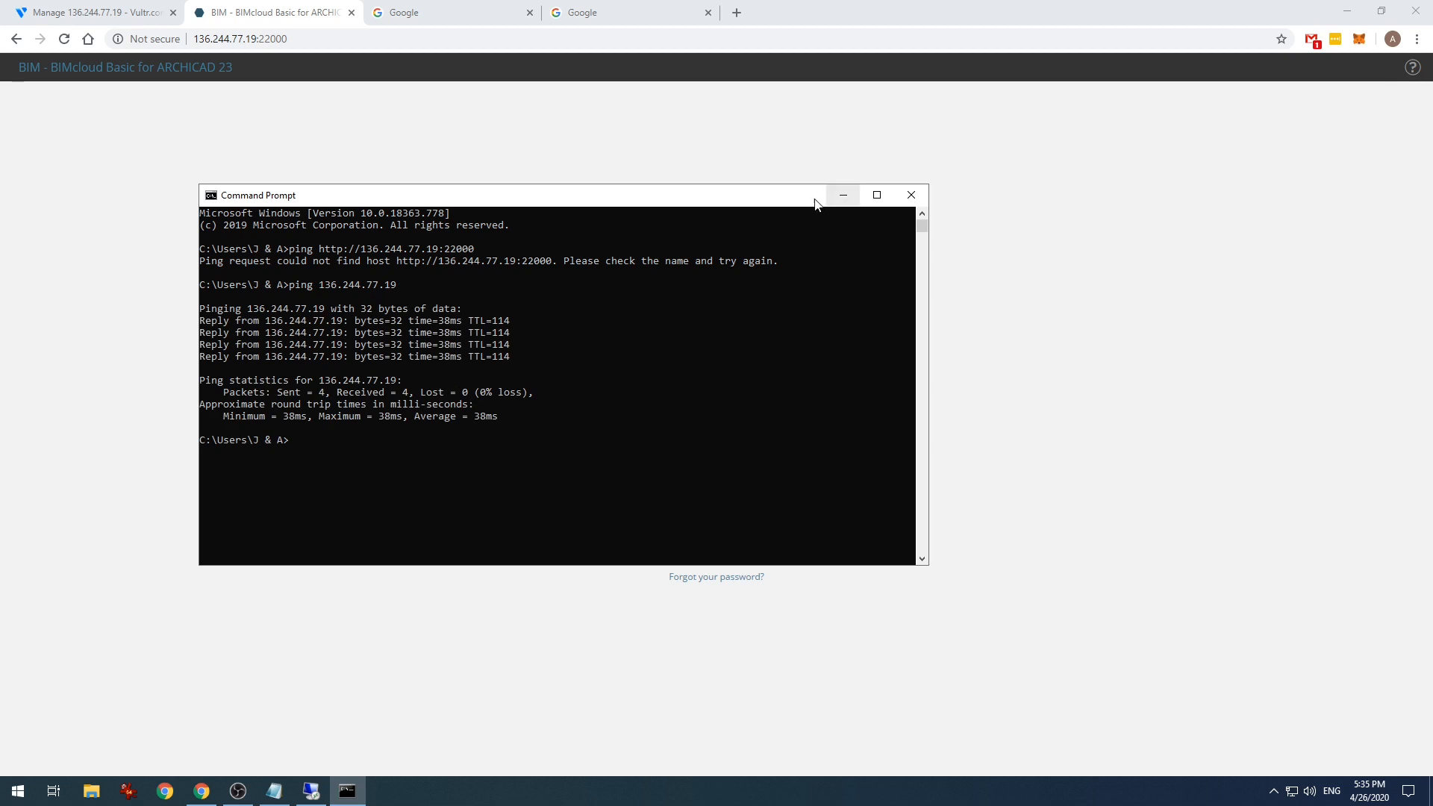
drag(800, 198, 777, 202)
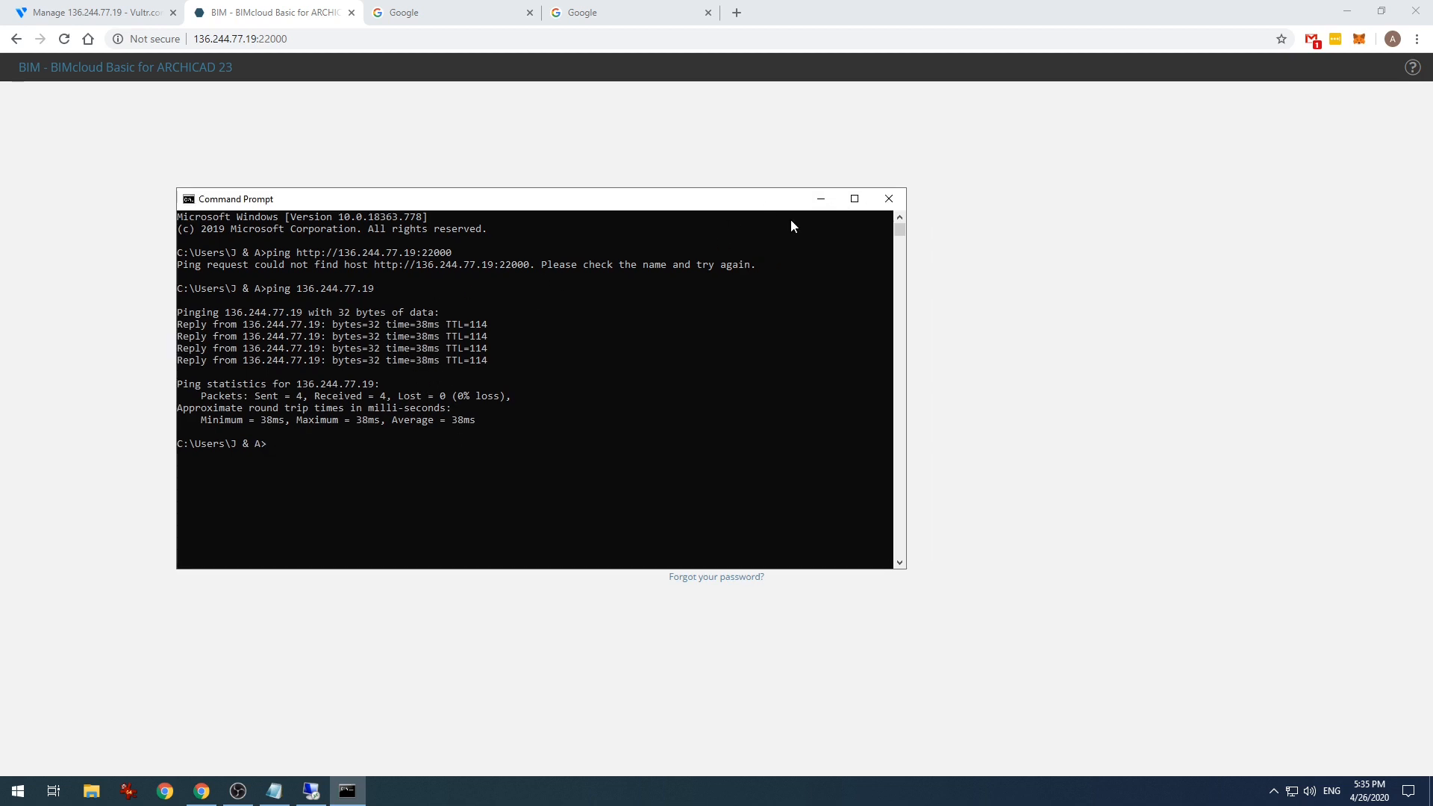
drag(798, 199, 776, 199)
click(873, 199)
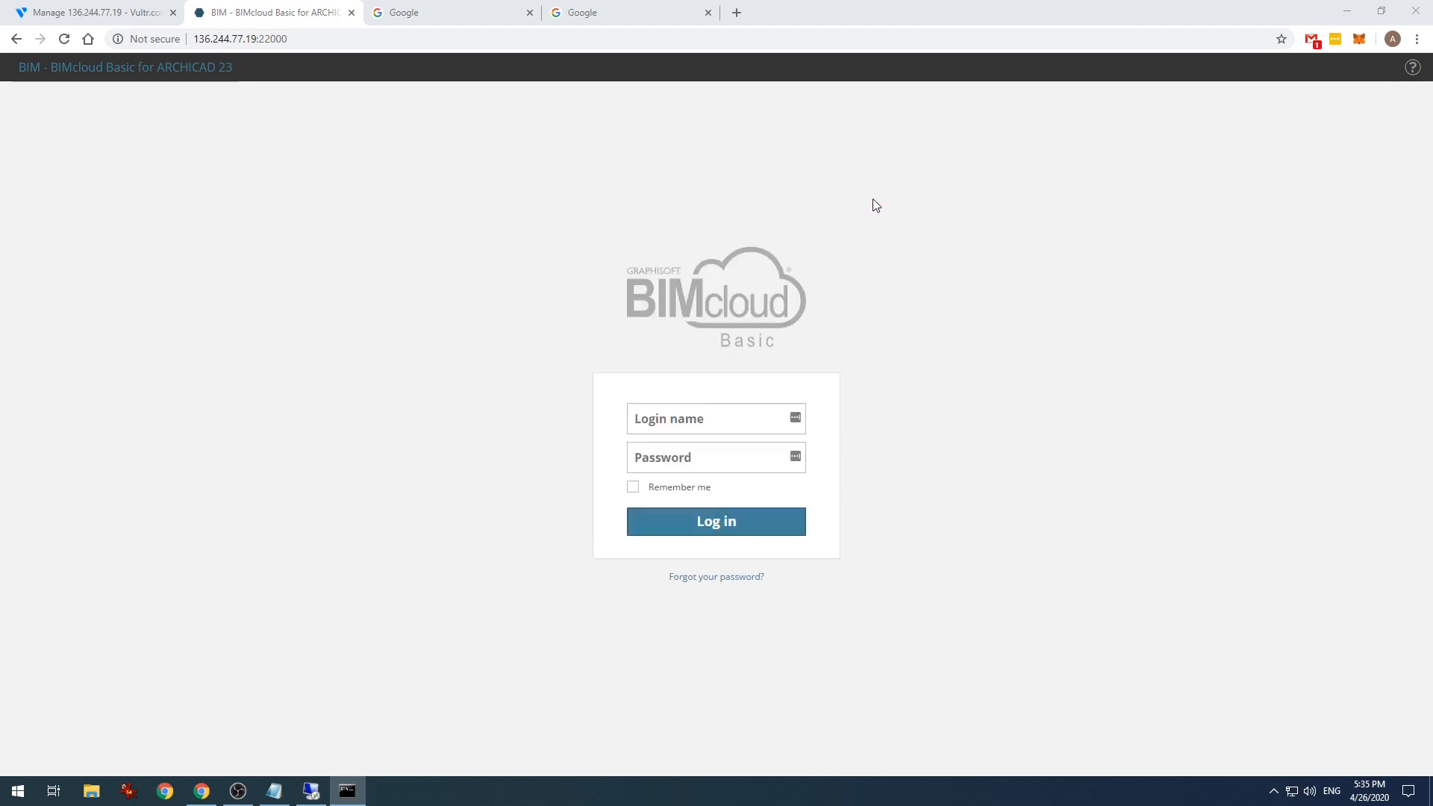
- Try logging in with the master administrator login name and password, then re-enter the password after rejection
click(672, 418)
click(874, 398)
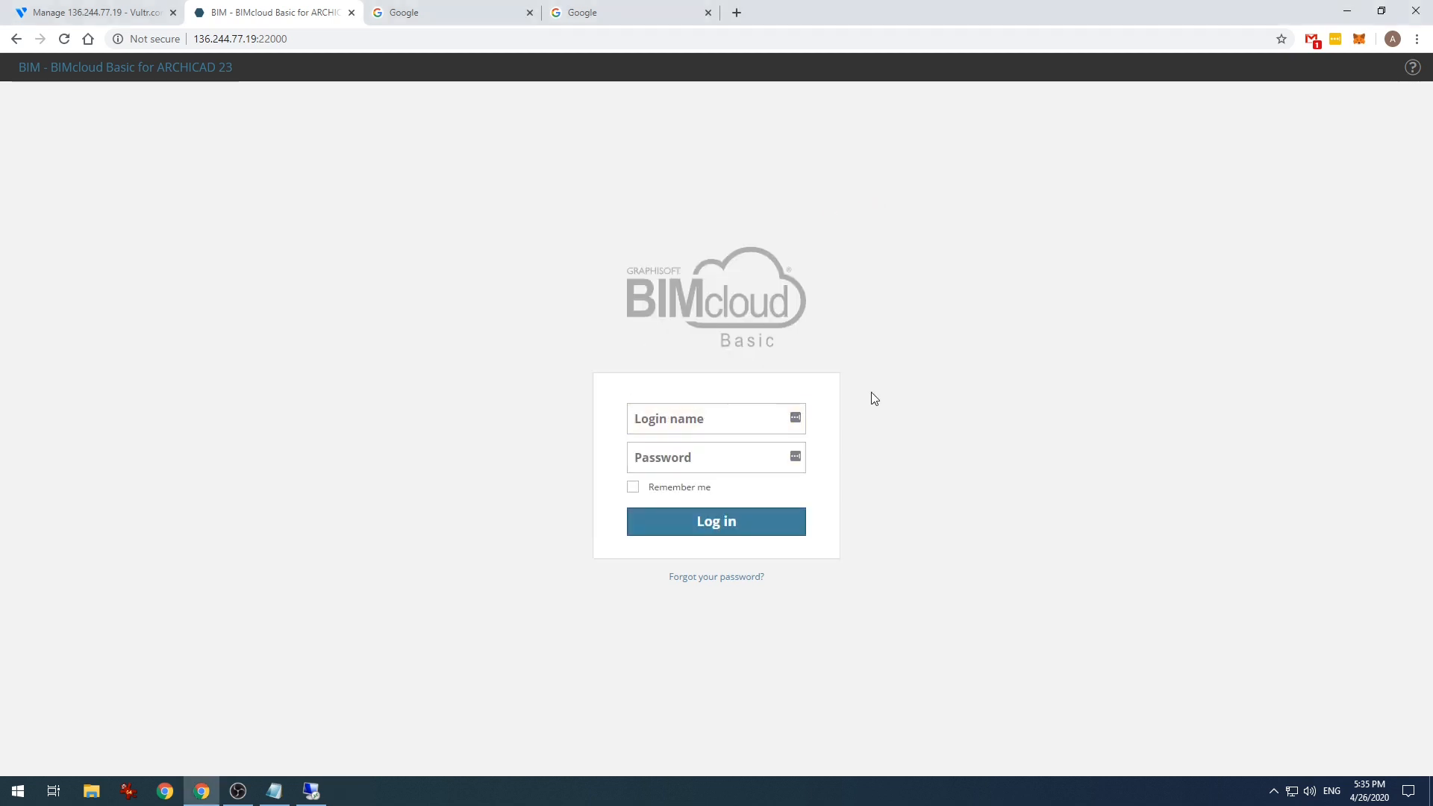
click(728, 418)
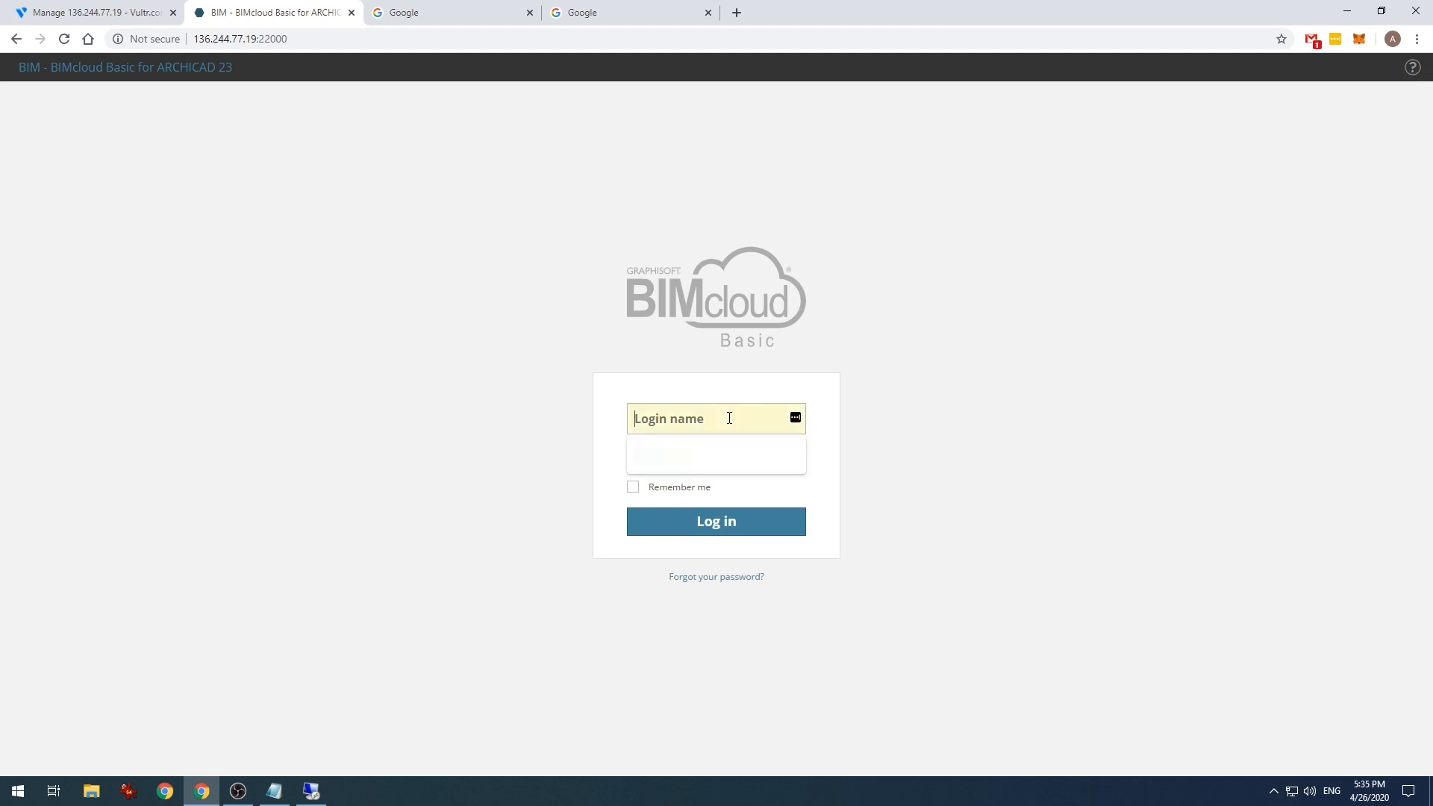
text(masteradmin)
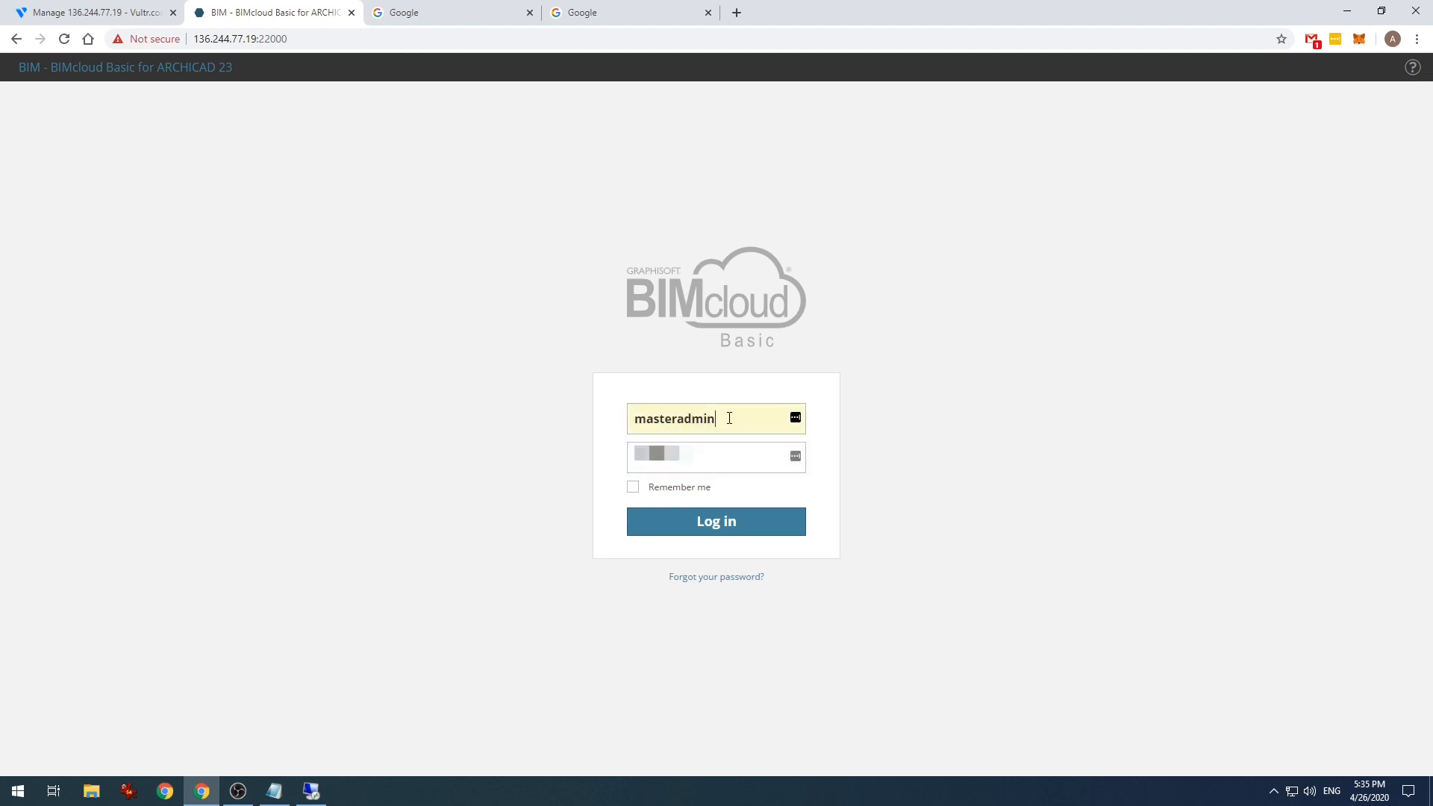
key(Tab)
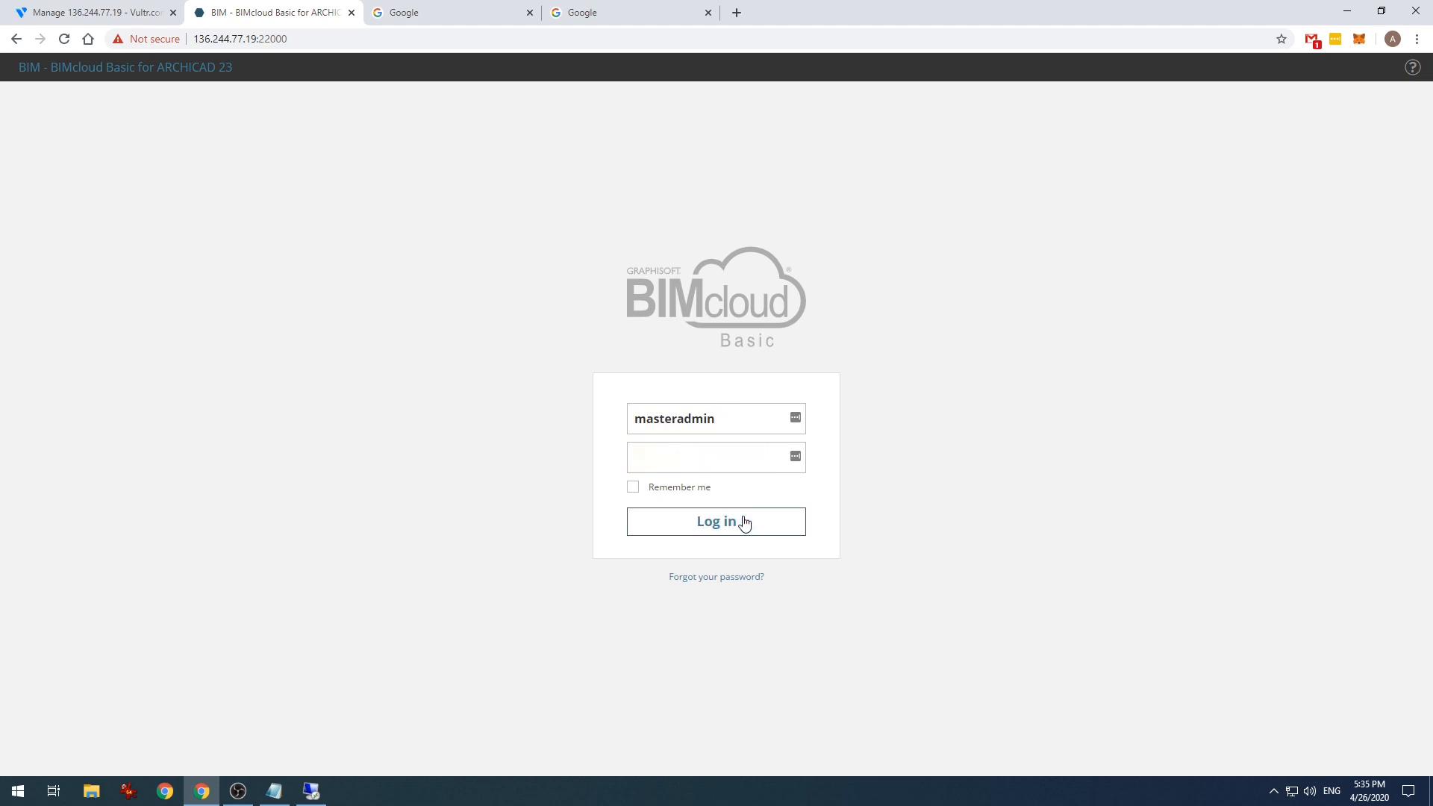
click(741, 521)
text(••••)
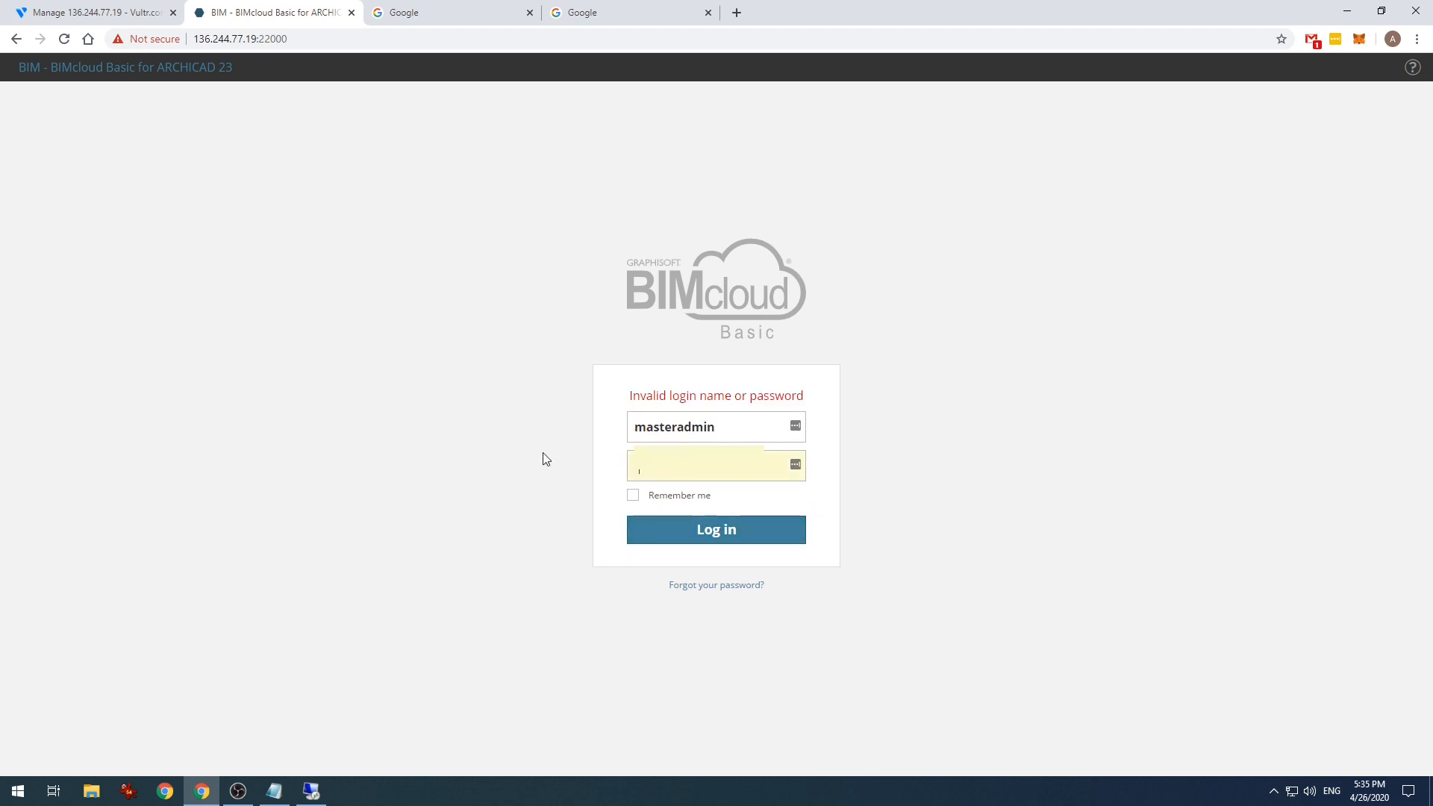
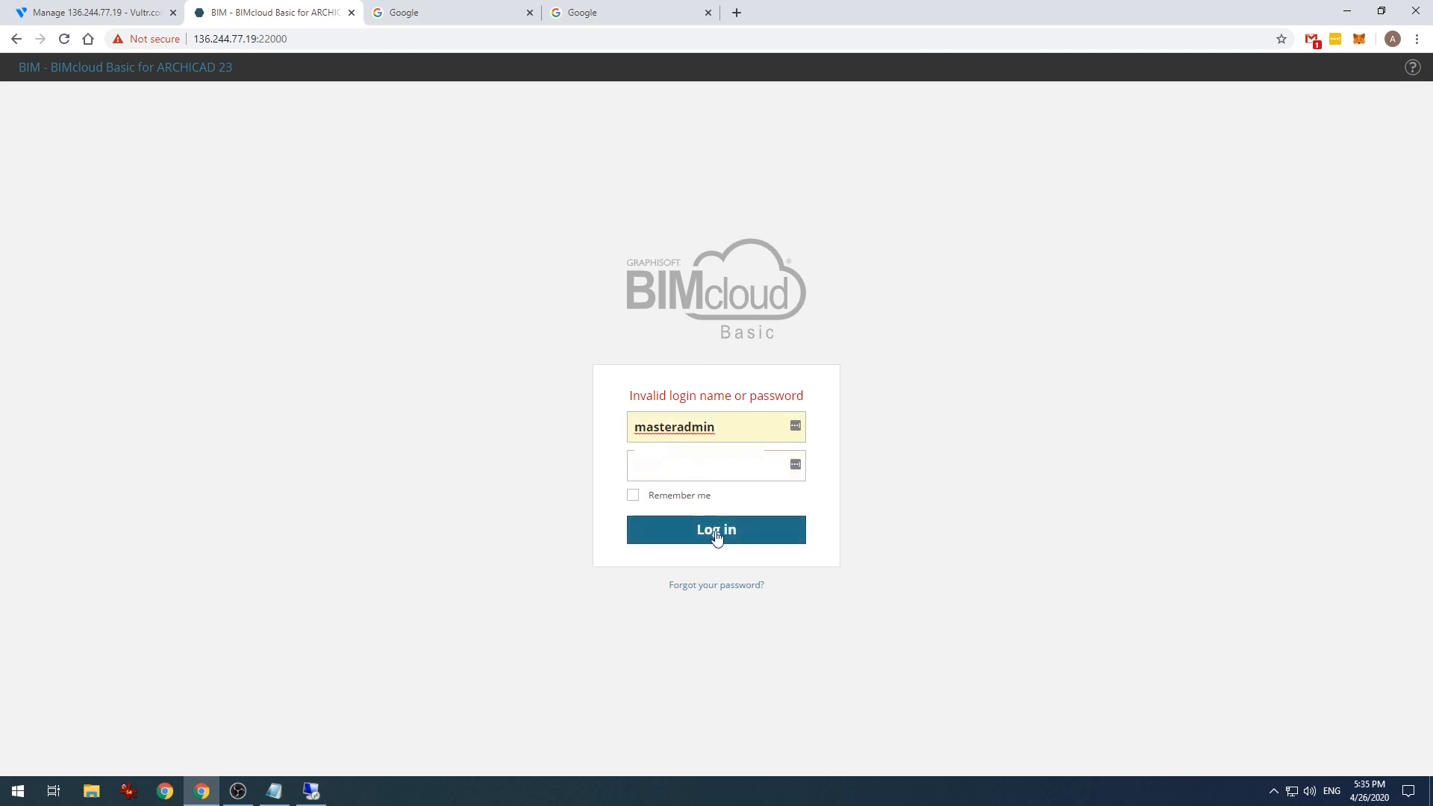
- Log in as master administrator, then log out from the Master administrator header menu
click(716, 534)
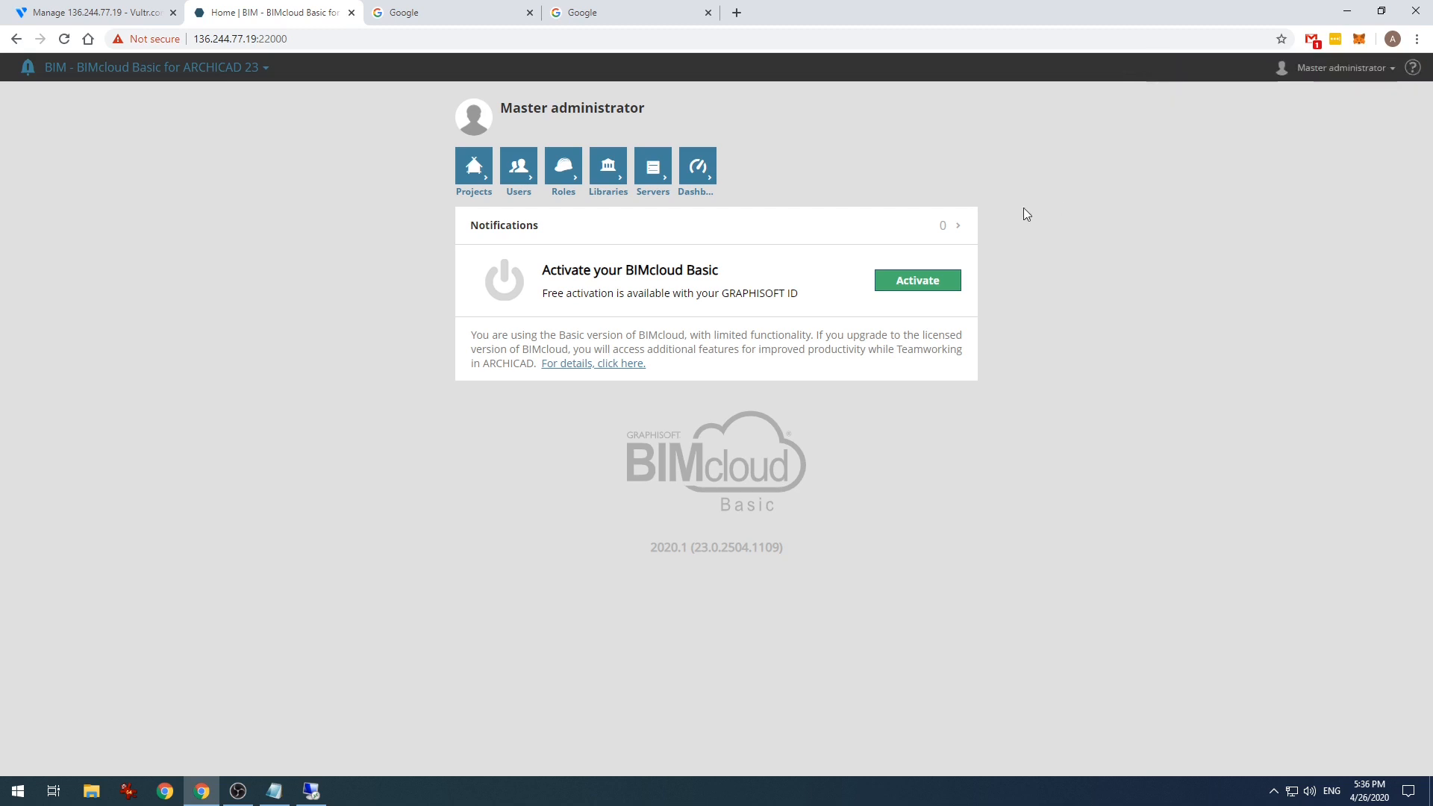
click(1339, 69)
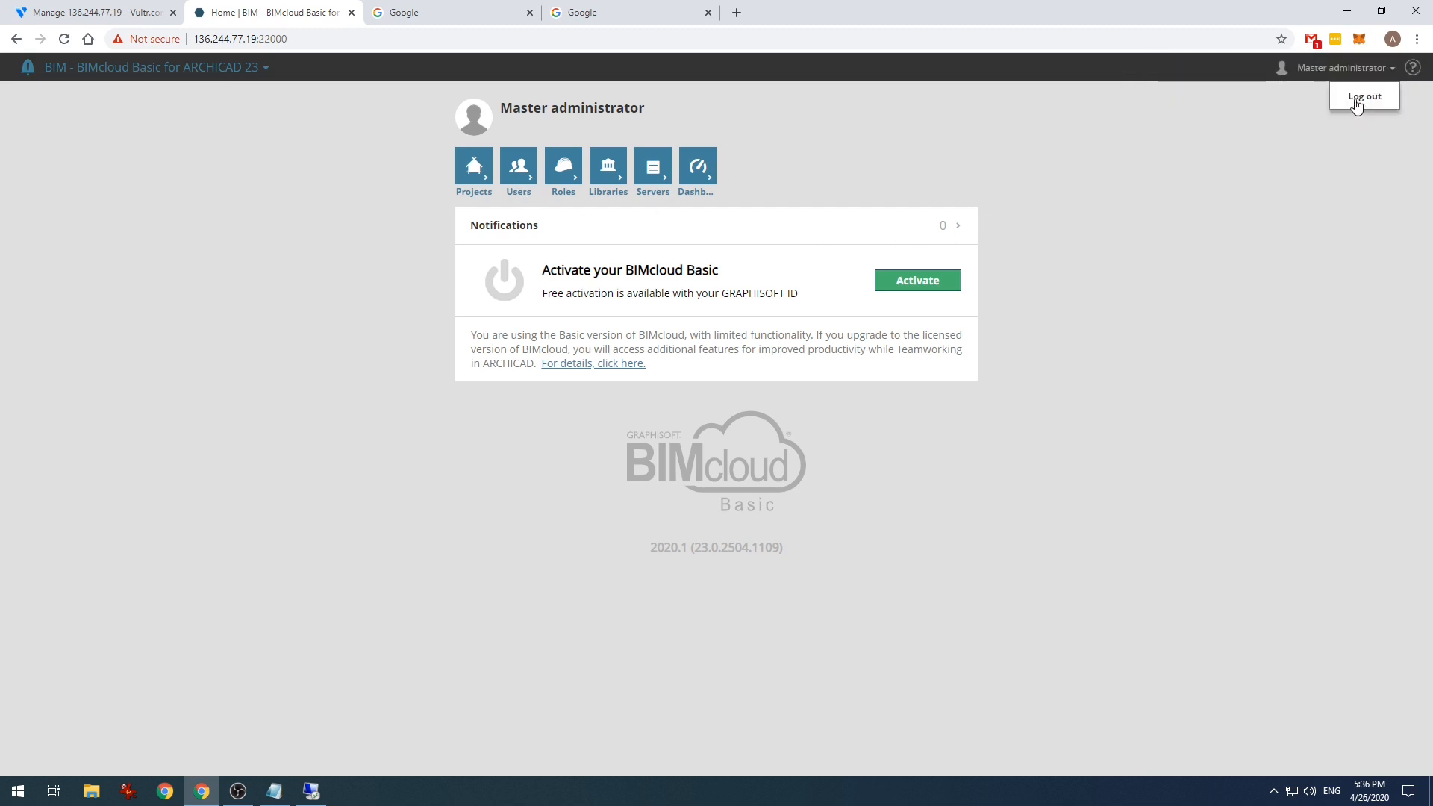
click(1356, 101)
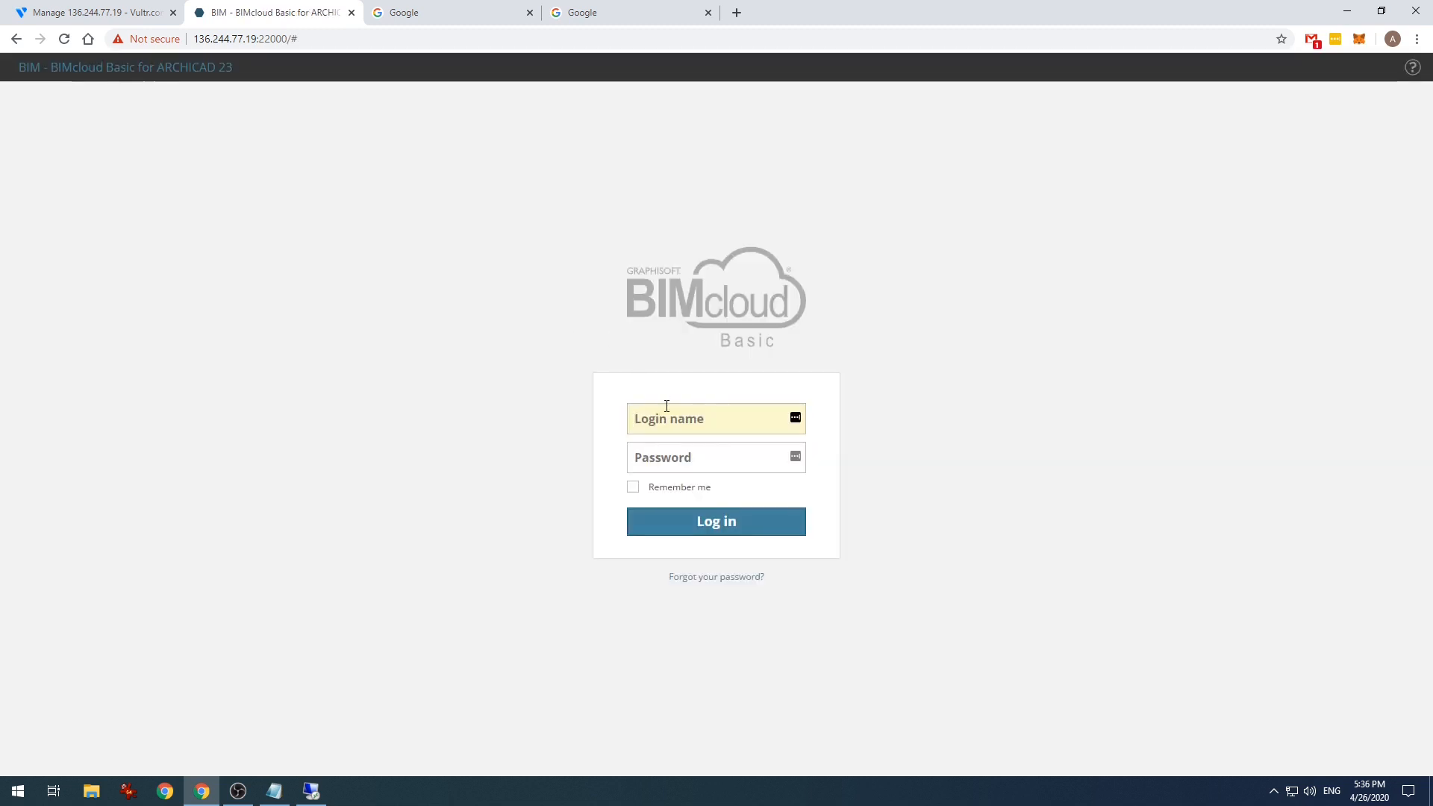
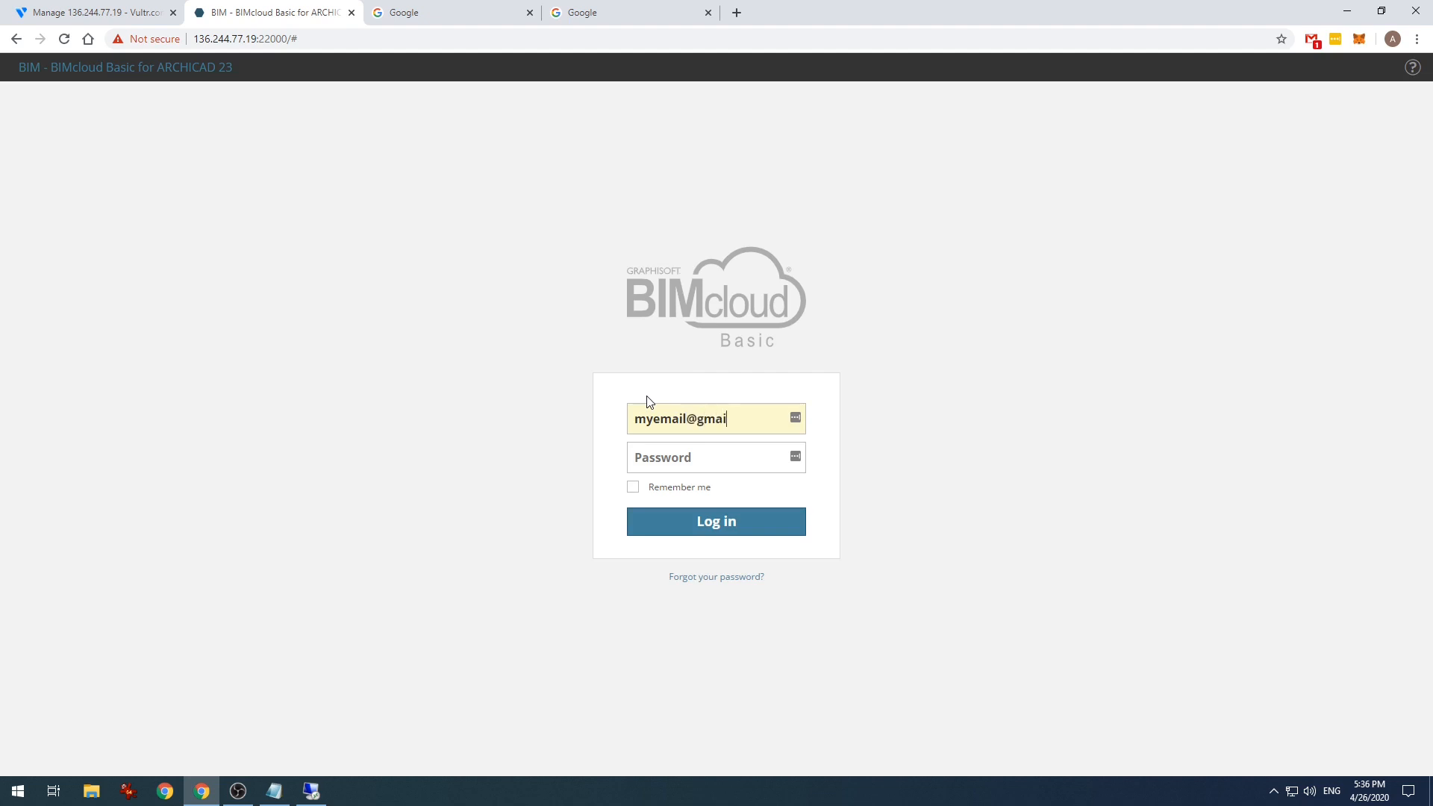
- Sign in with the user's own e-mail login and password, then open the Projects page
key(Tab)
text(*)
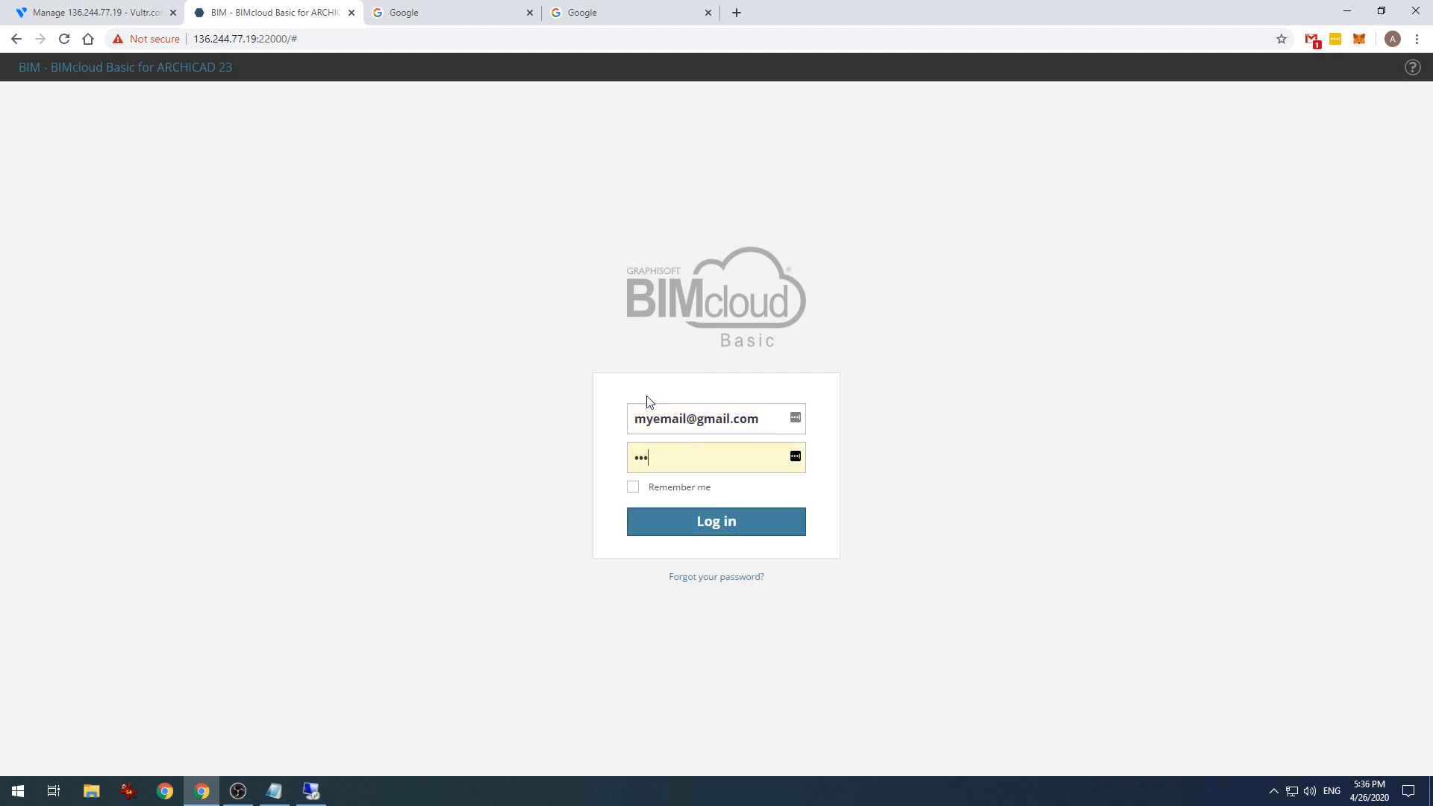
click(744, 510)
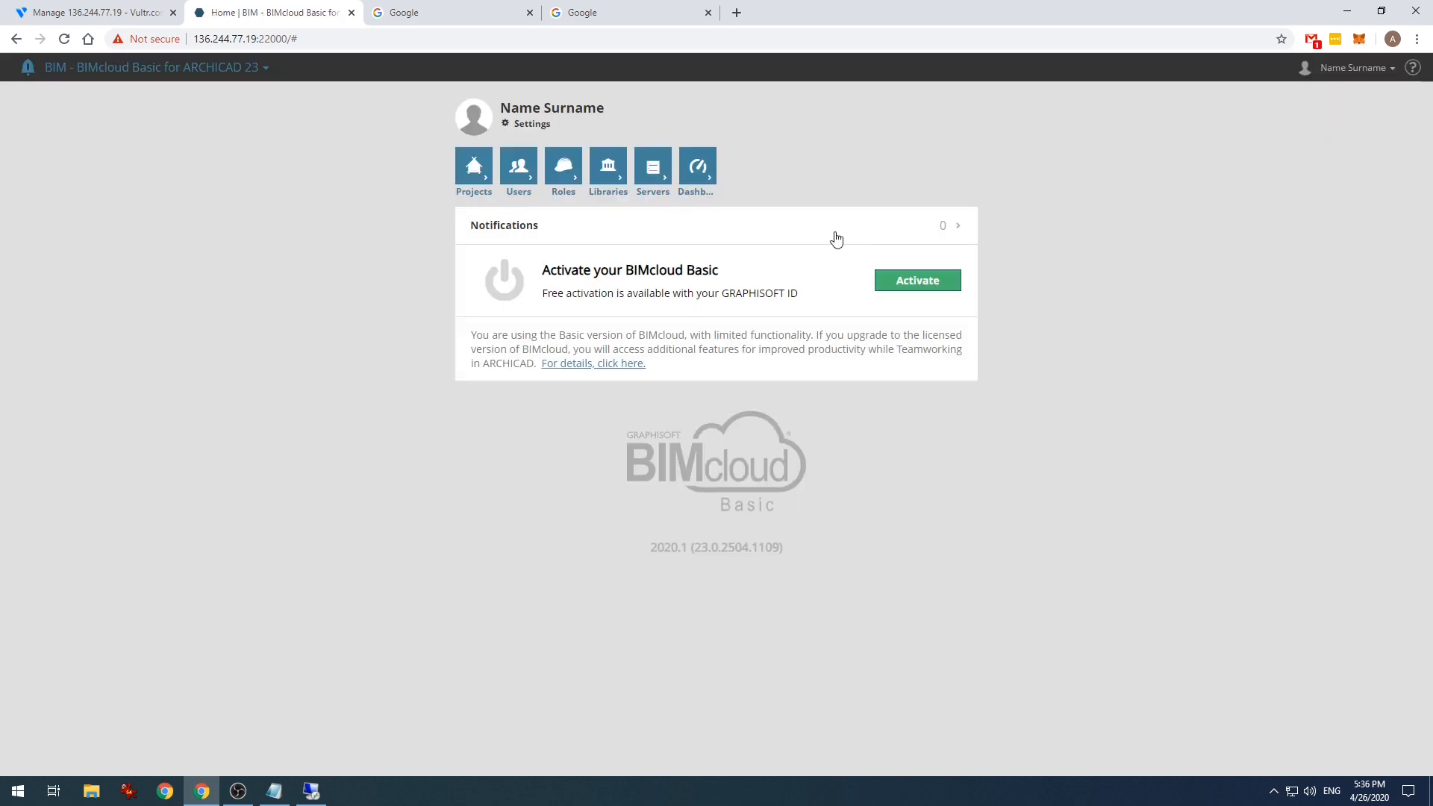
click(473, 168)
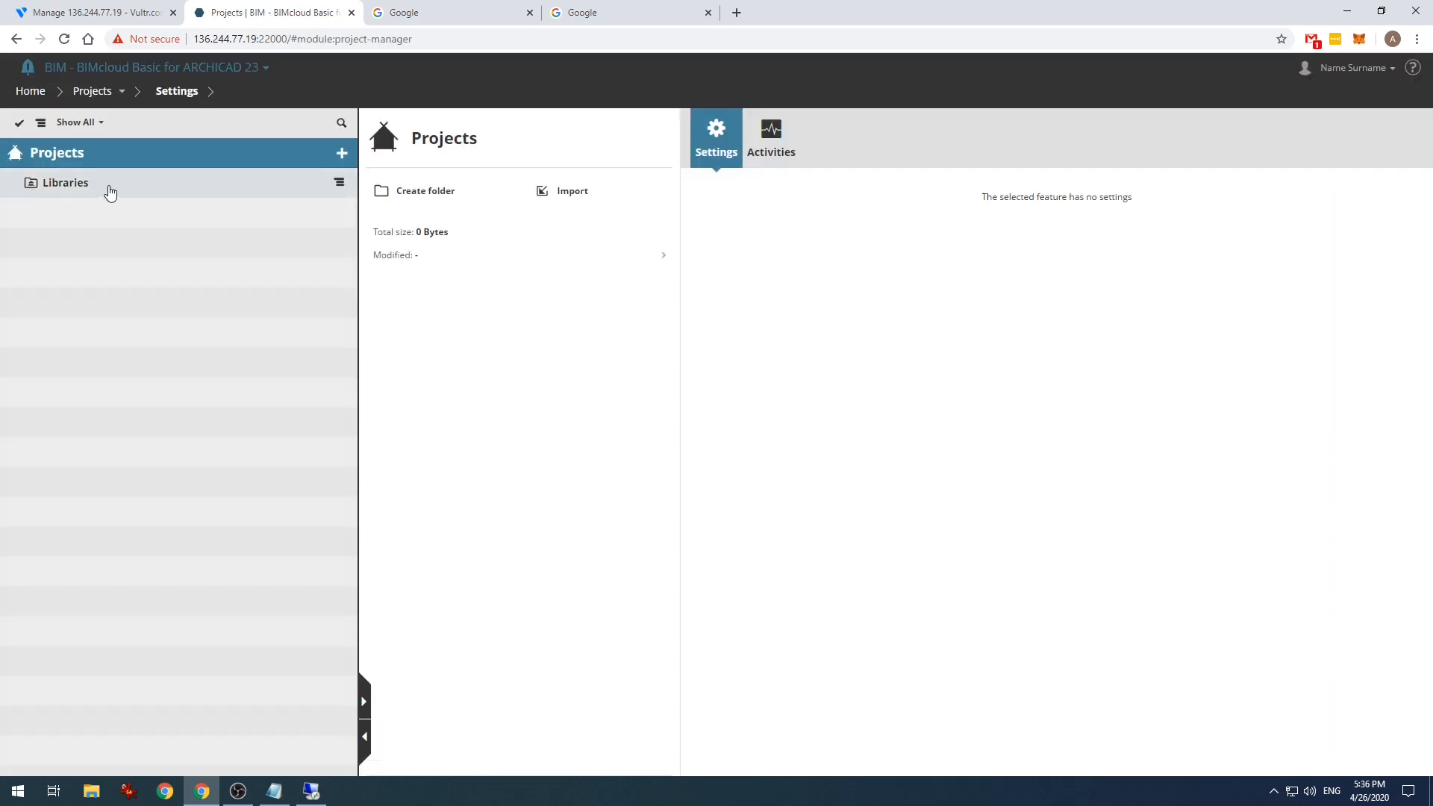
- Browse the Libraries folder, Users and Roles pages, then open the user's settings
click(106, 184)
click(104, 94)
click(112, 138)
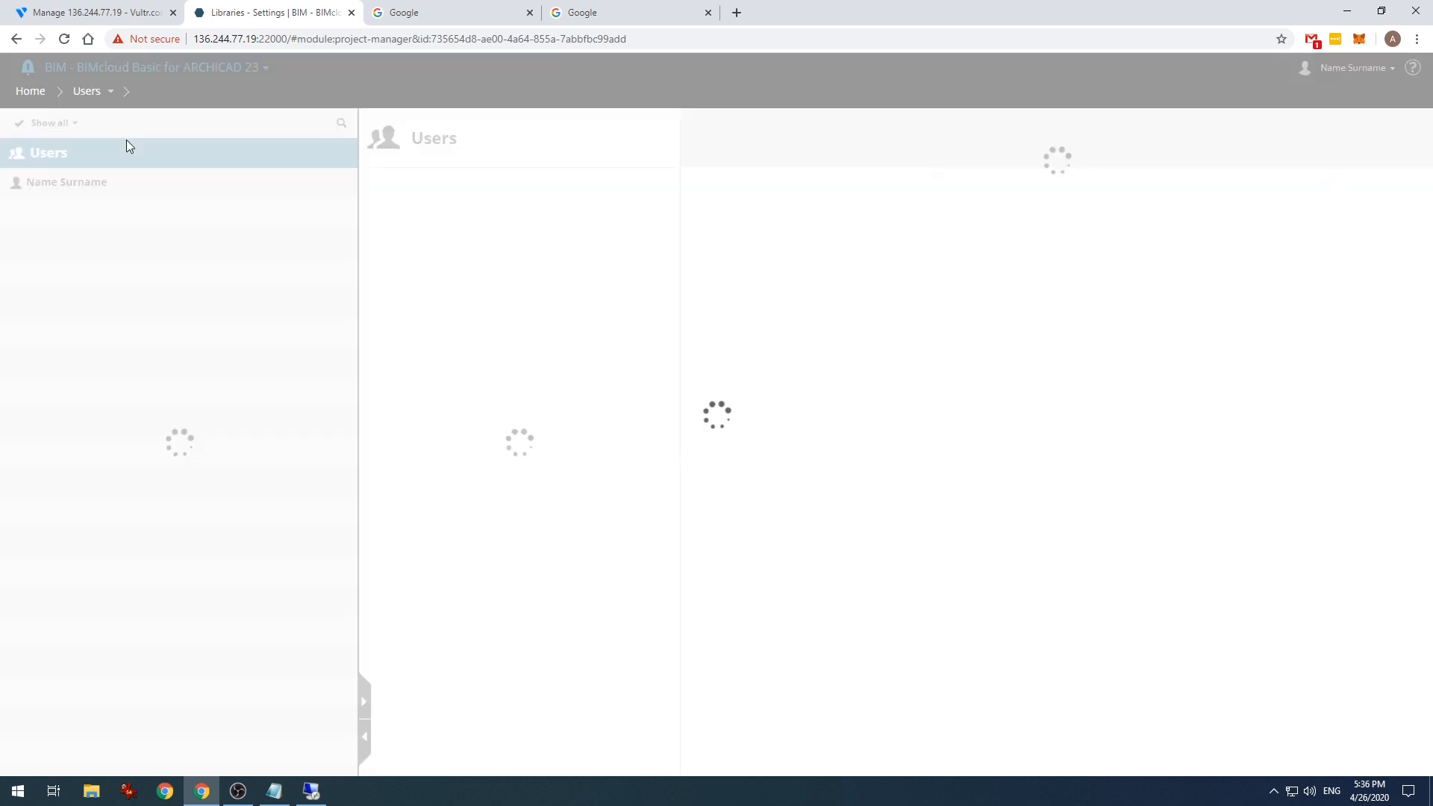
click(107, 91)
click(104, 165)
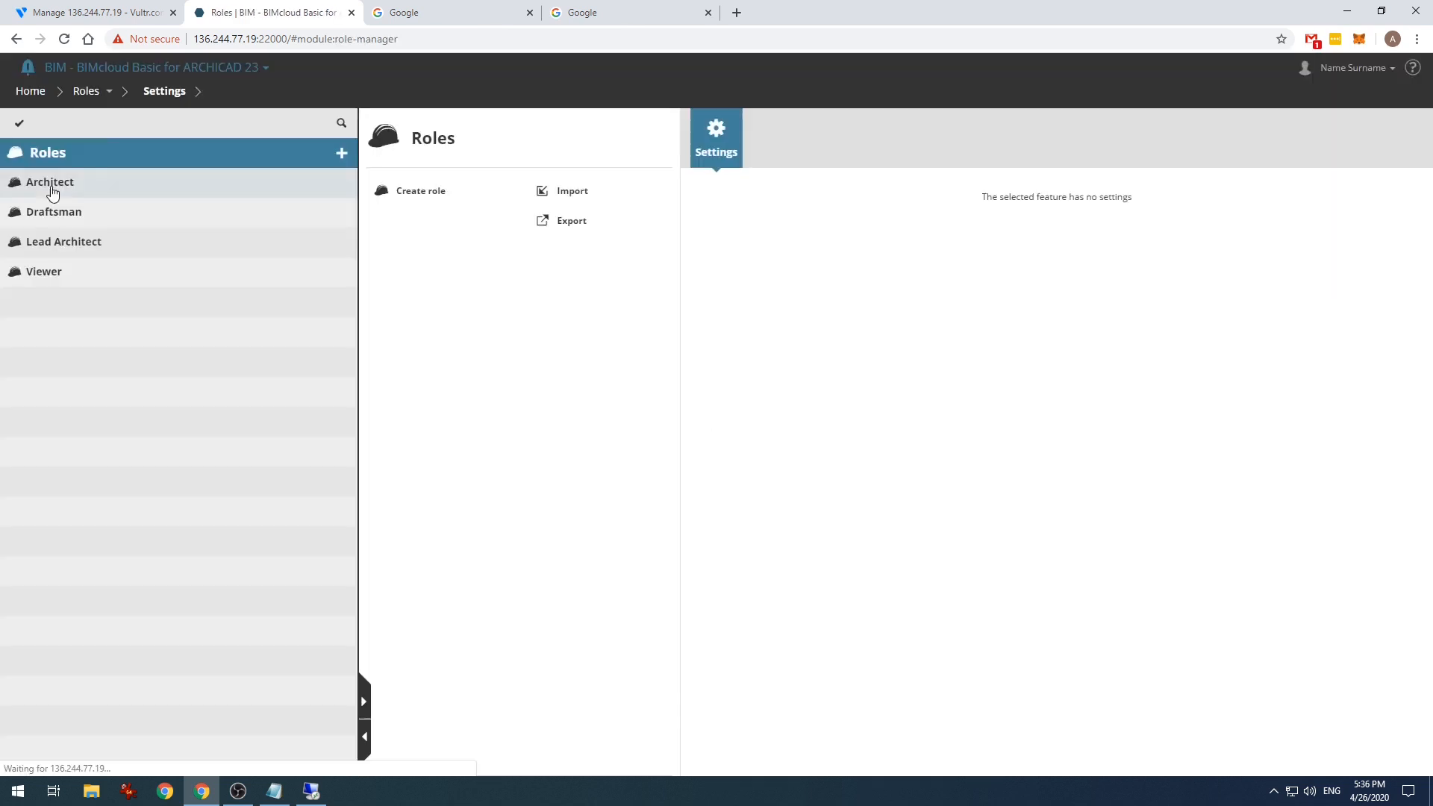
click(89, 91)
click(104, 139)
click(70, 186)
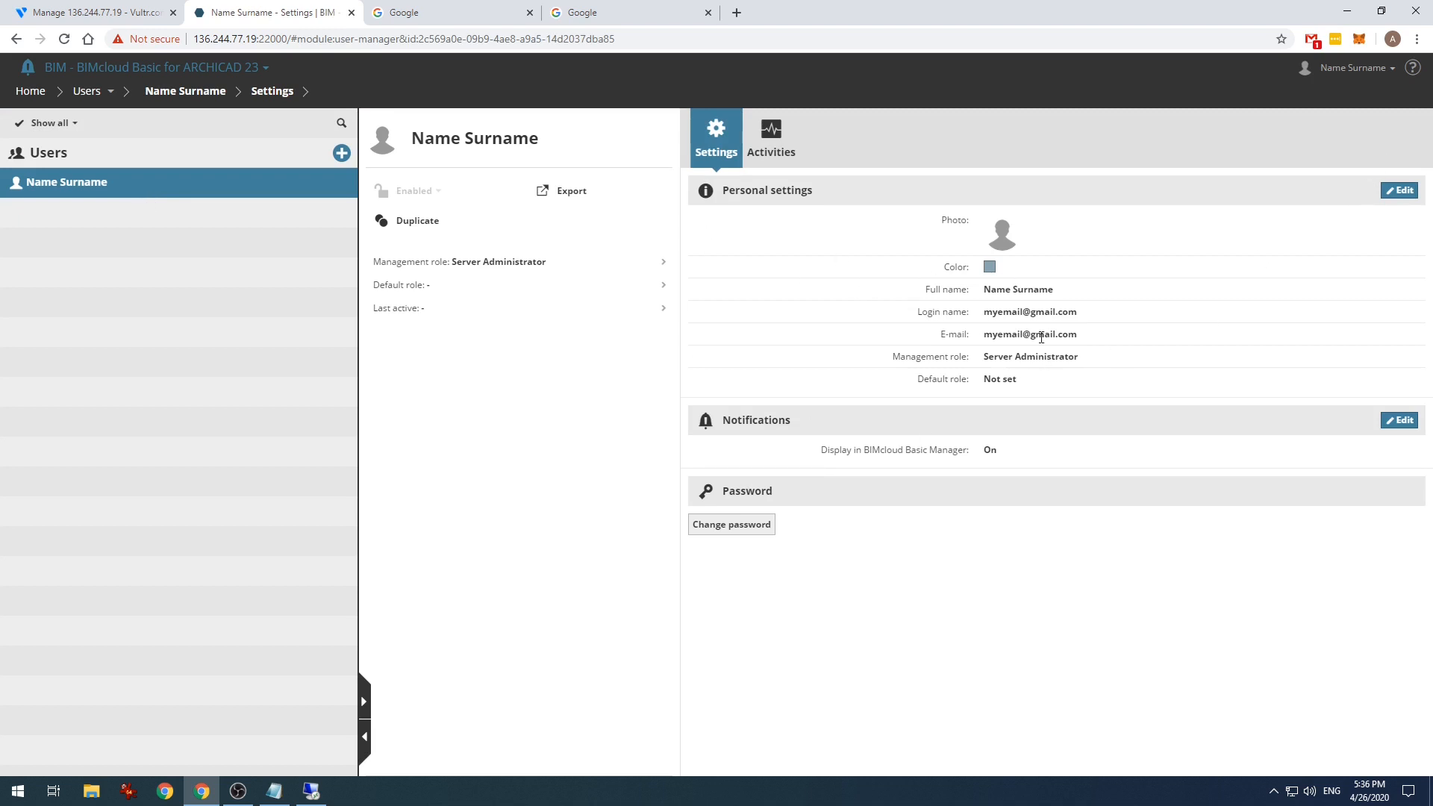
- Leave the user's default role as Not set and save the personal settings
drag(978, 357, 1069, 359)
drag(989, 376, 1037, 382)
click(1399, 190)
click(1010, 382)
click(1034, 382)
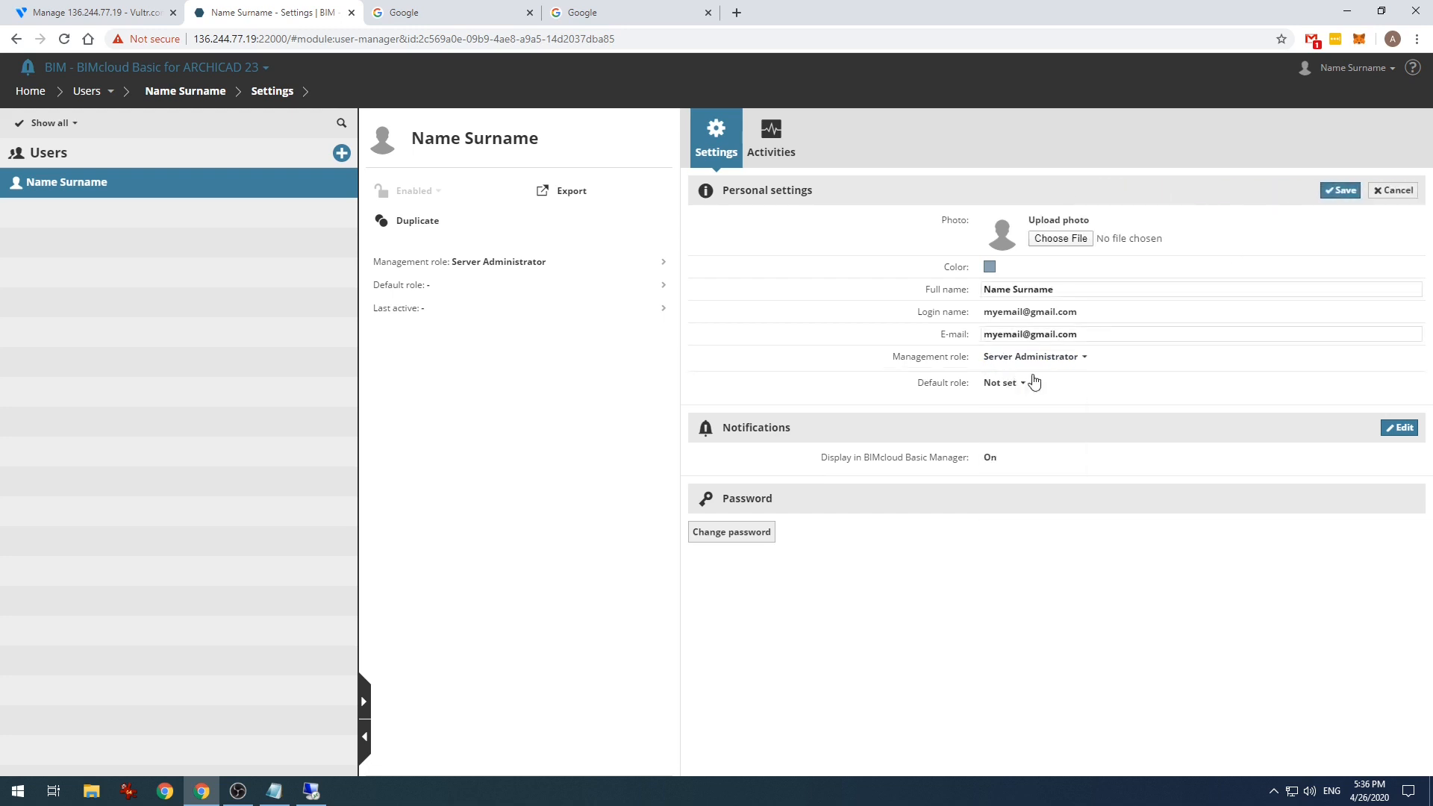
click(1340, 190)
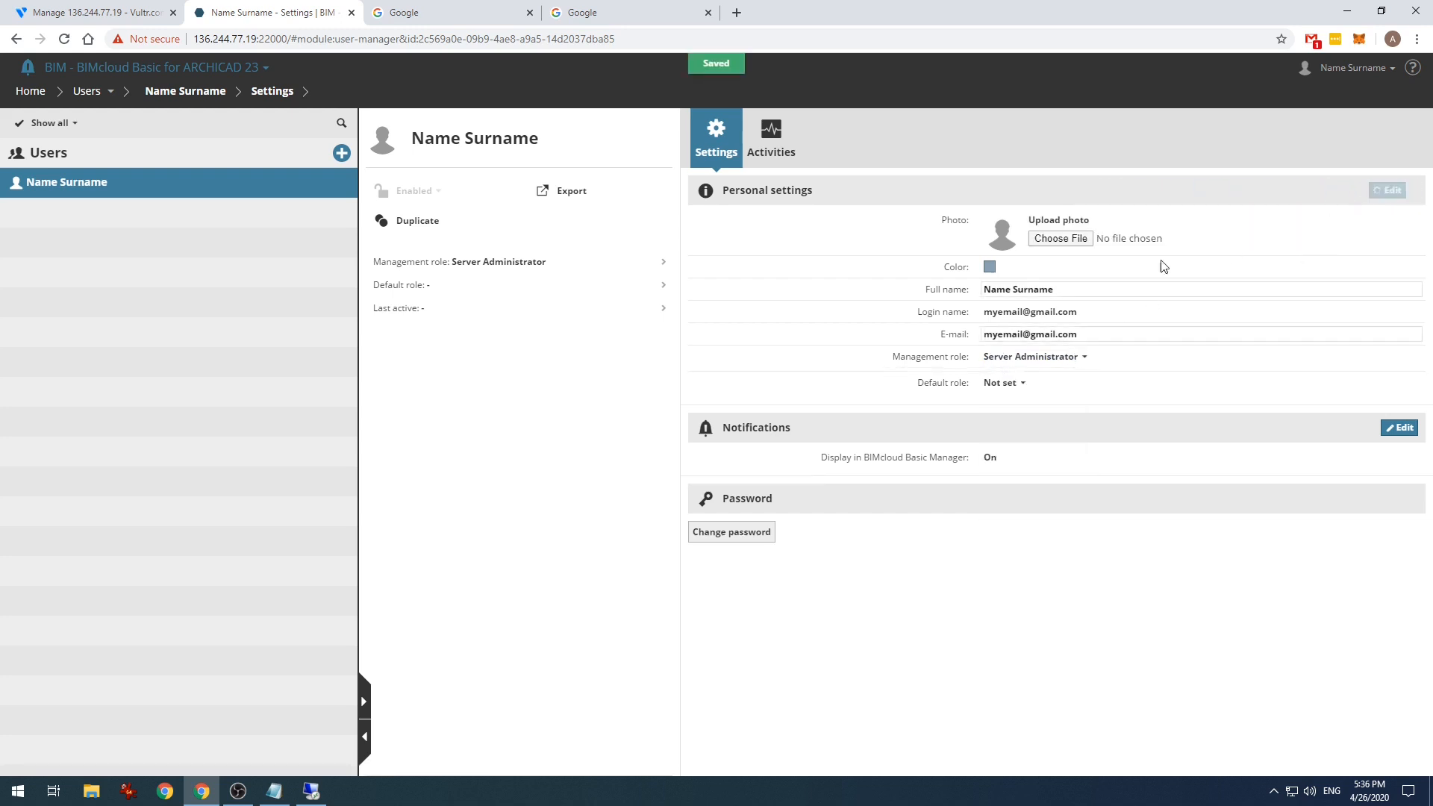
- Keep Server Administrator as the management role, save, and return to the home dashboard
click(1389, 190)
click(1052, 358)
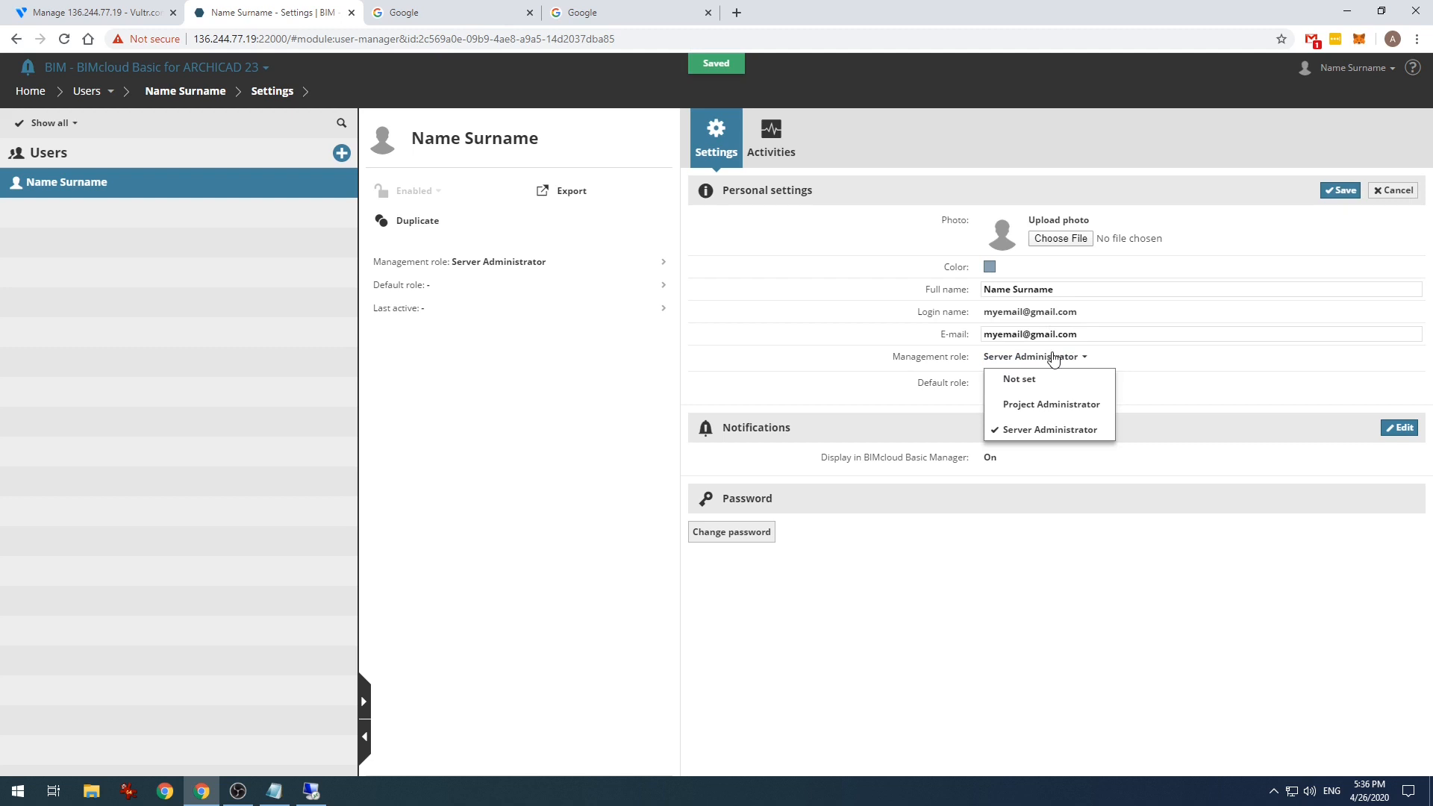
click(1060, 430)
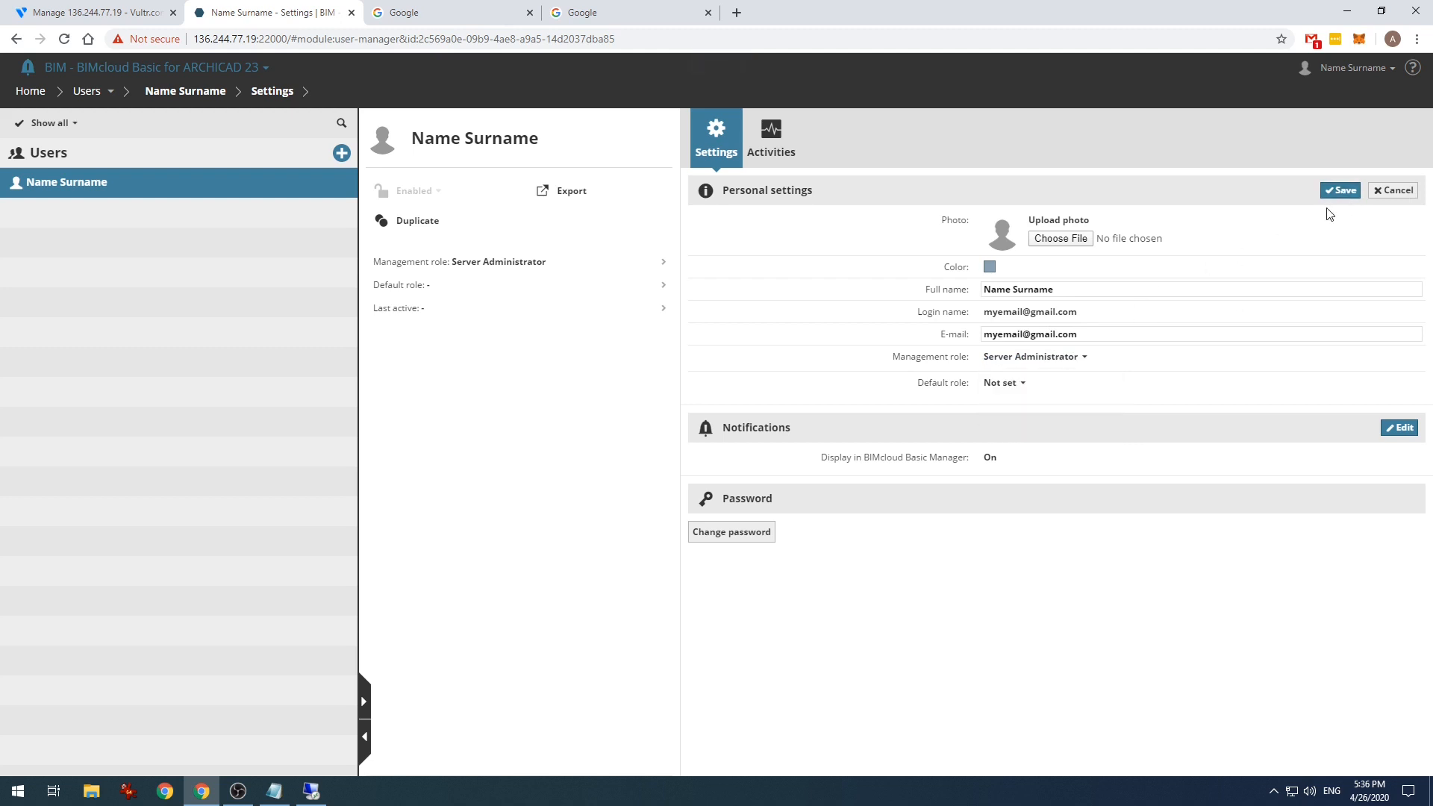
click(1340, 191)
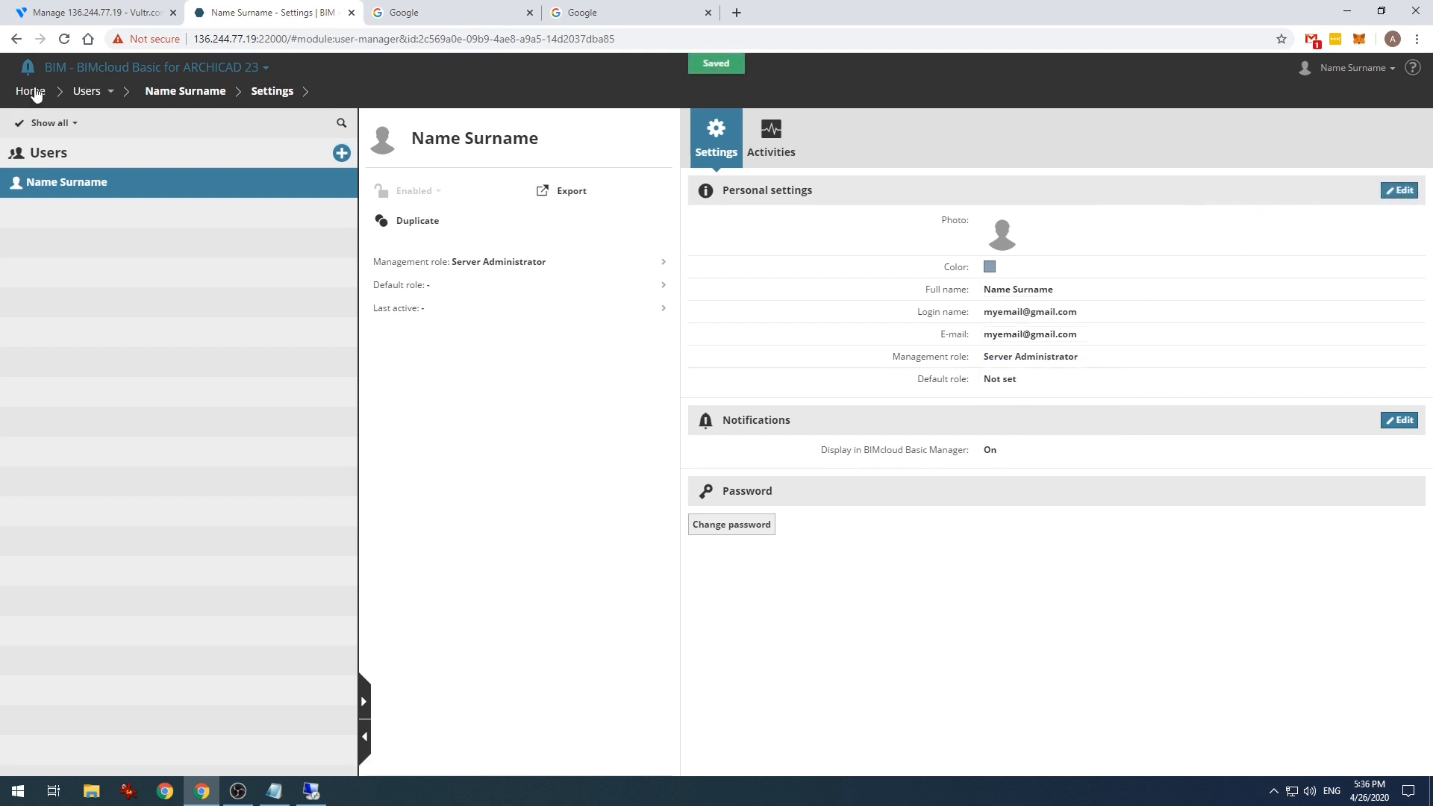
click(32, 91)
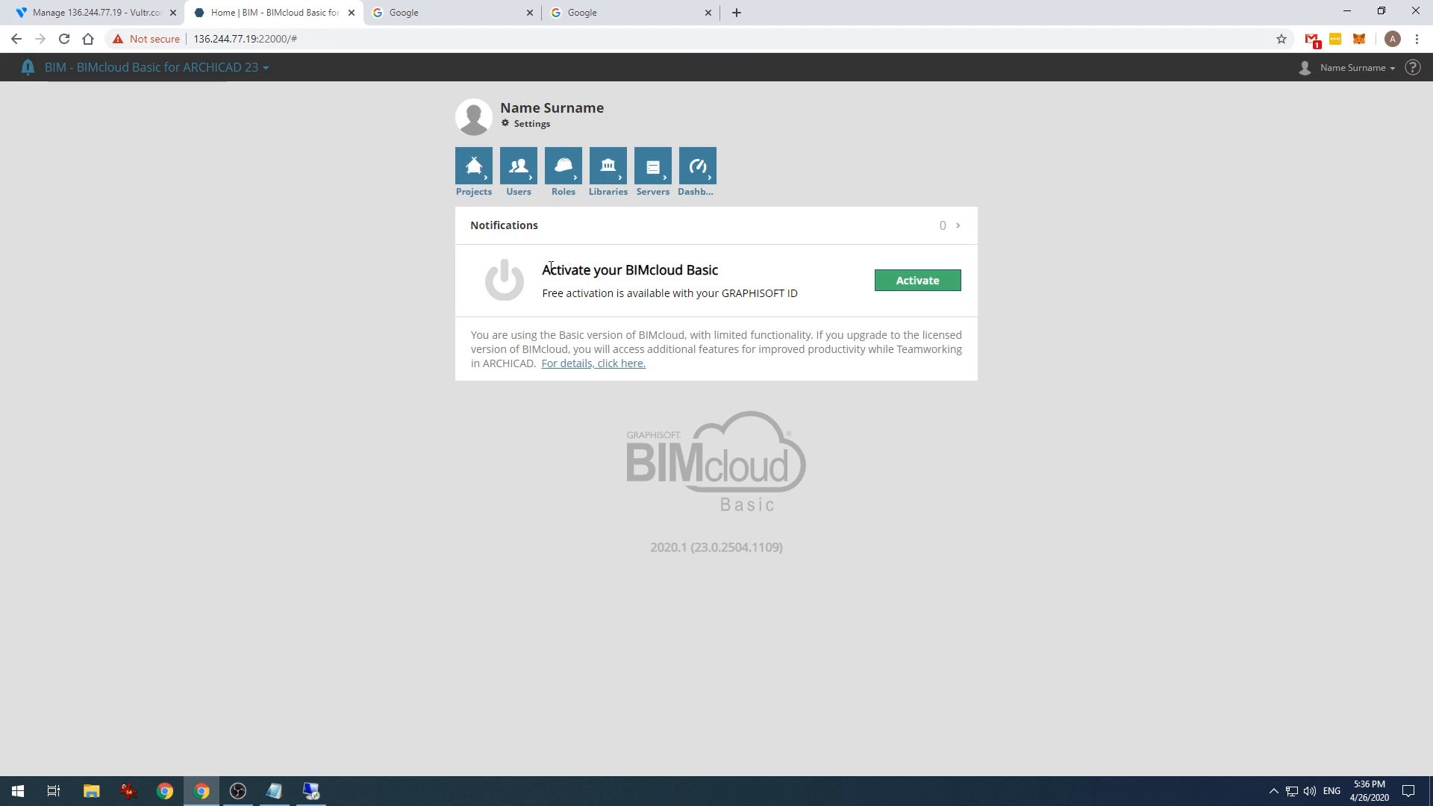
- Open BIMcloud Basic Manager's licence details and start activating the BIMcloud Basic licence
drag(569, 294, 825, 302)
click(825, 302)
click(916, 285)
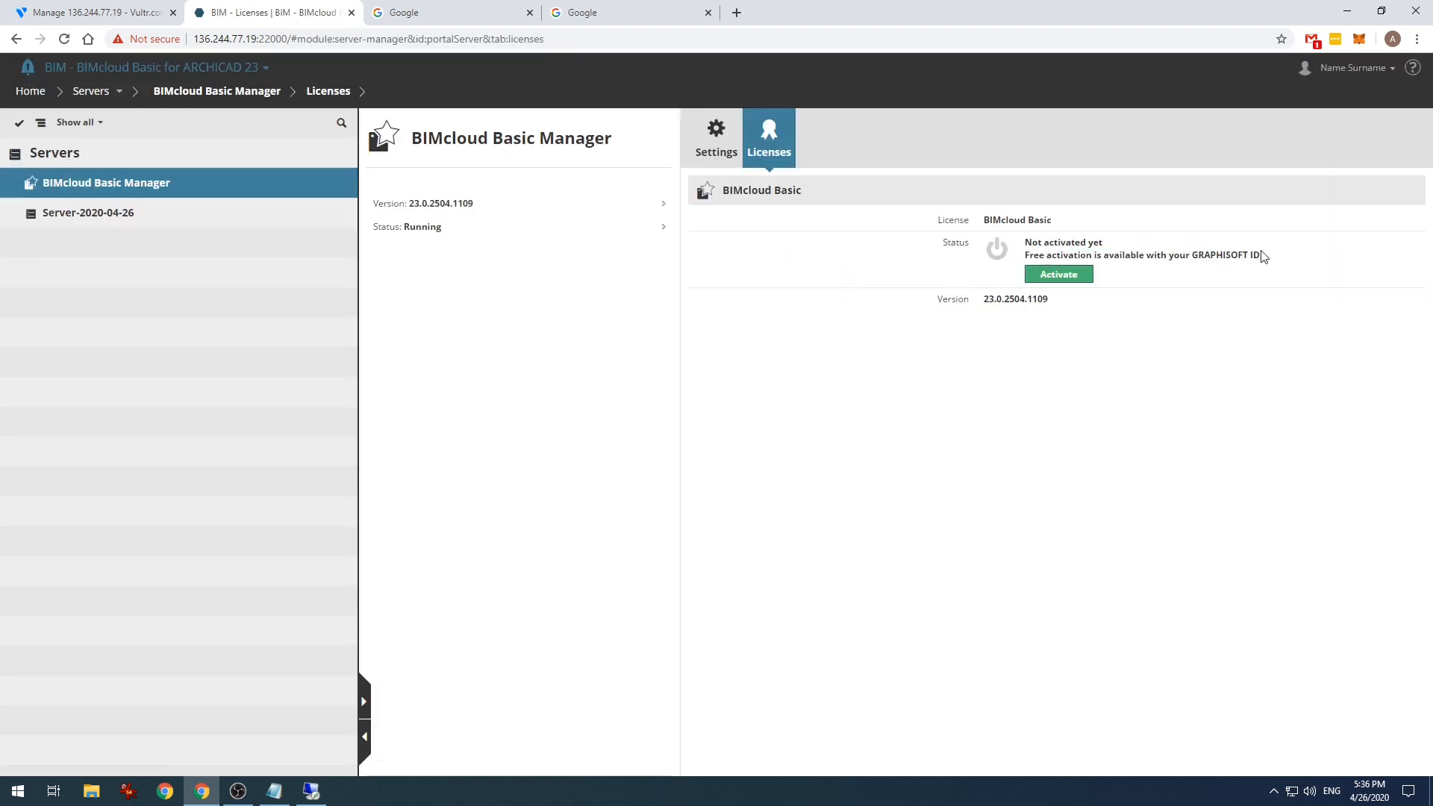
click(1060, 276)
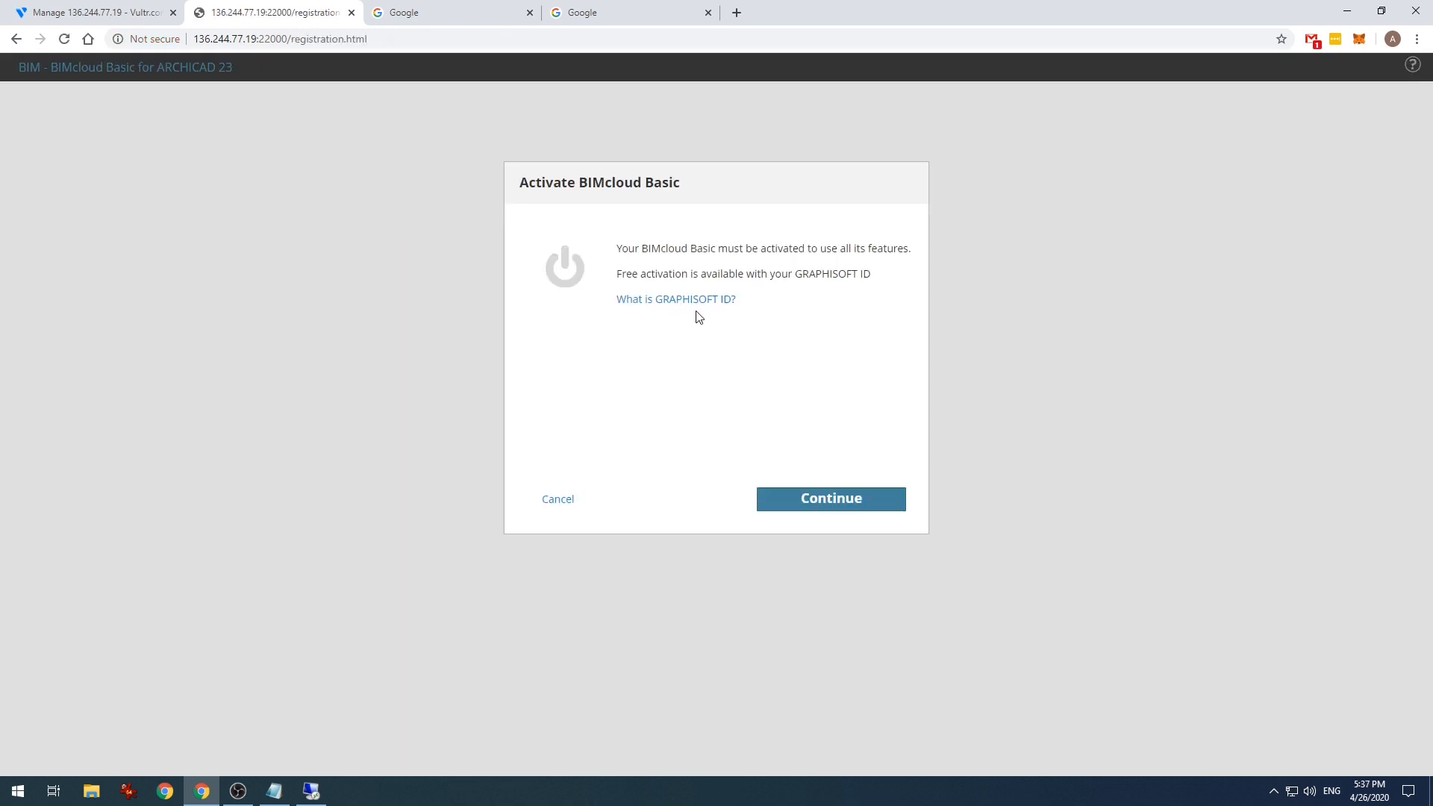
- Sign in with a GRAPHISOFT ID using saved credentials, activate BIMcloud Basic, and start it
click(652, 300)
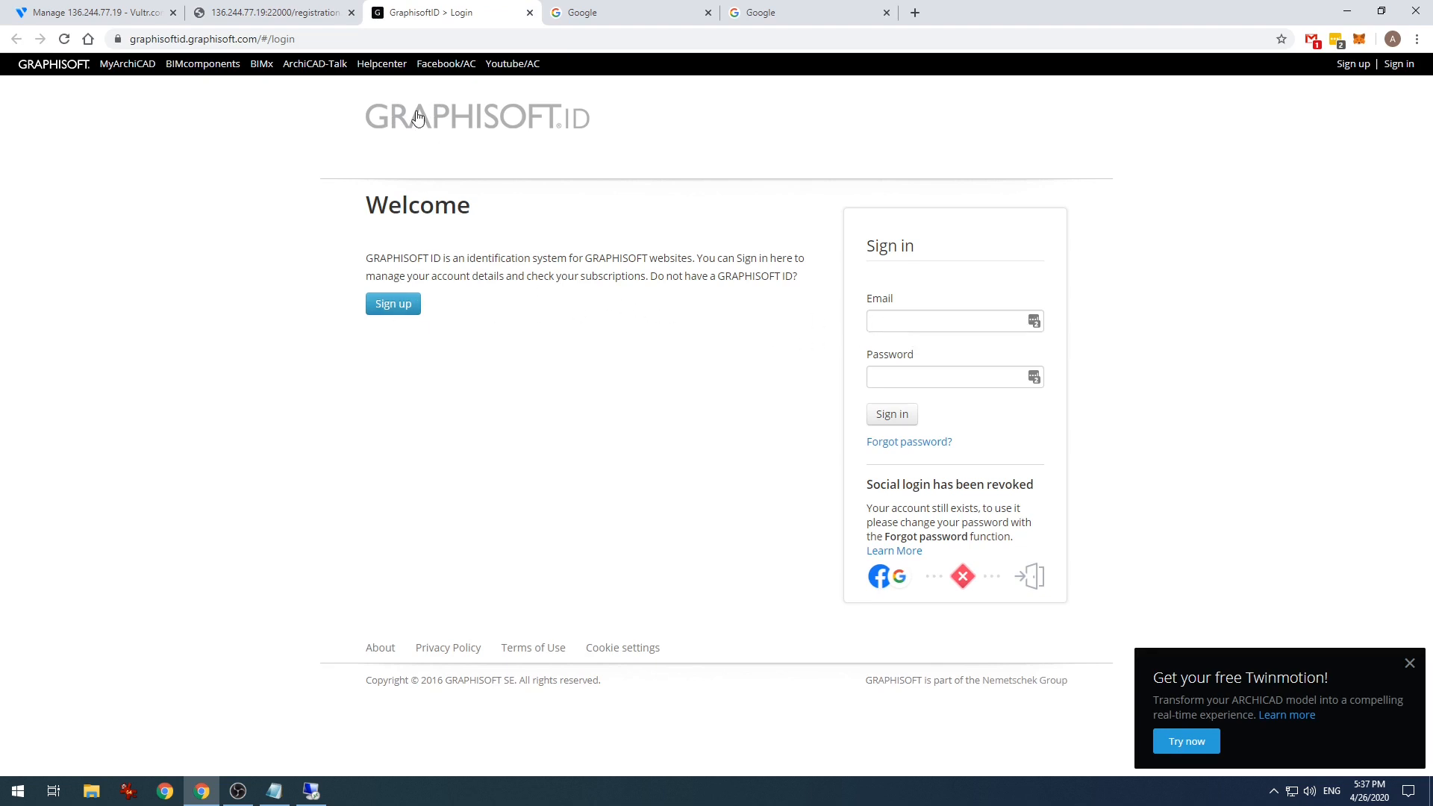
click(300, 14)
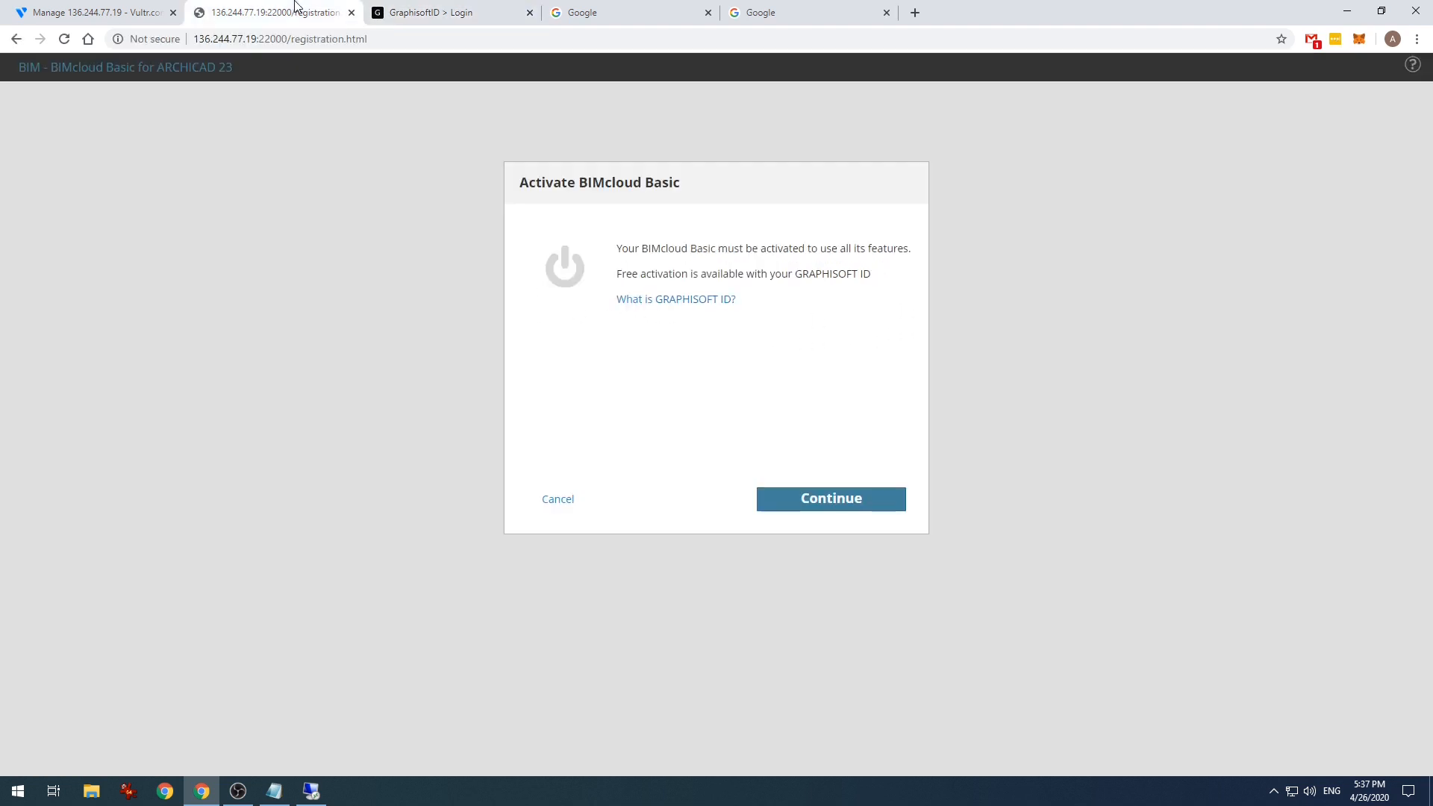
click(846, 500)
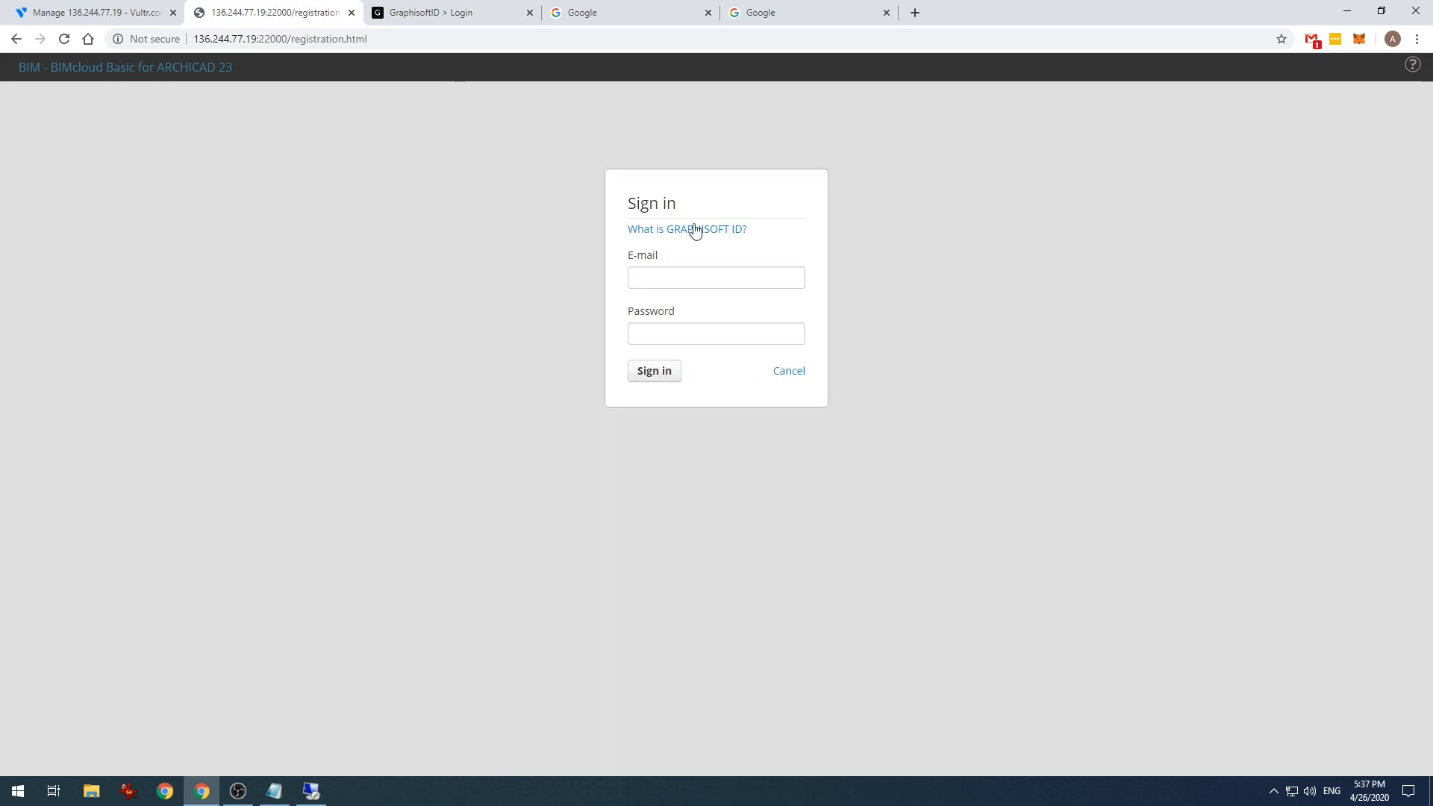
click(694, 278)
click(709, 326)
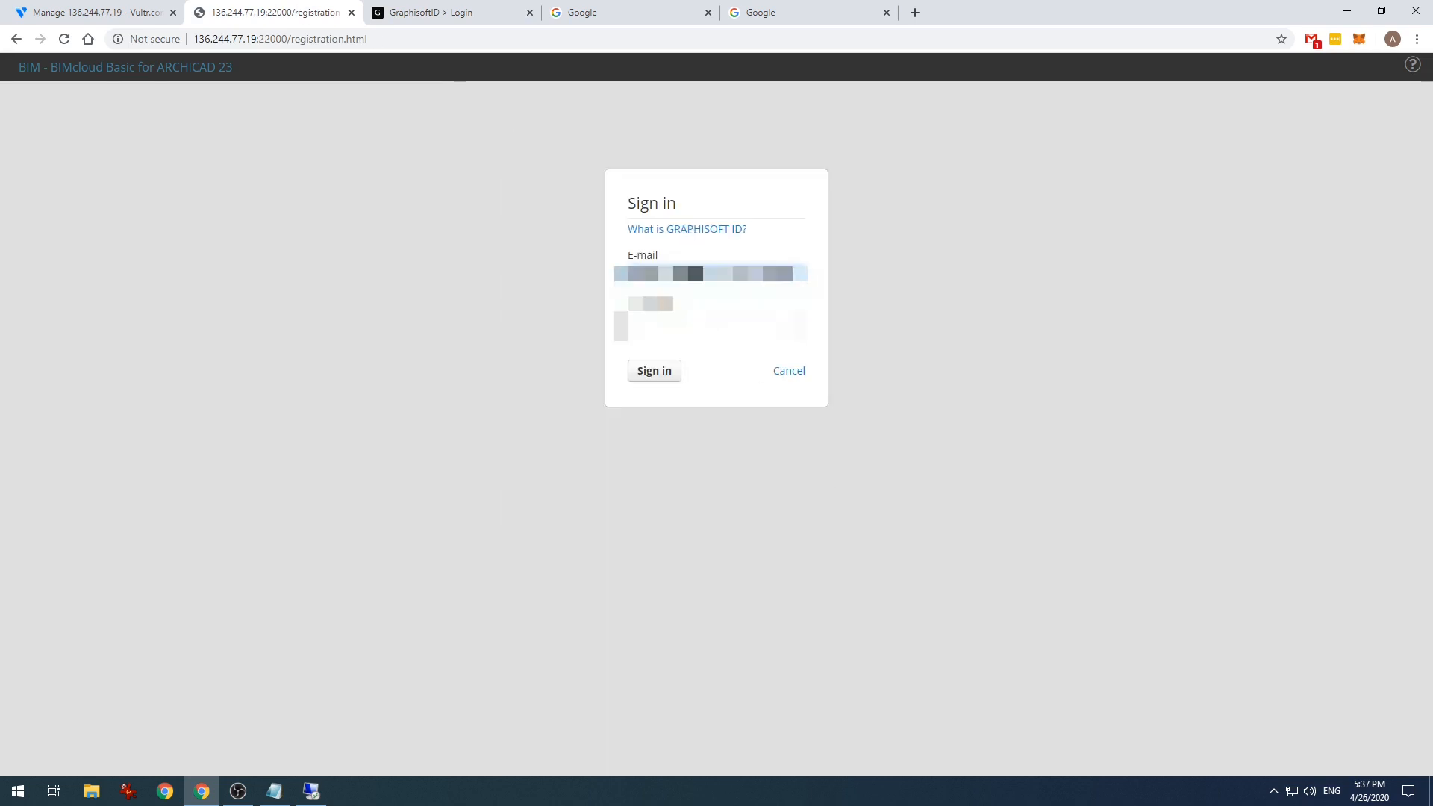
click(708, 326)
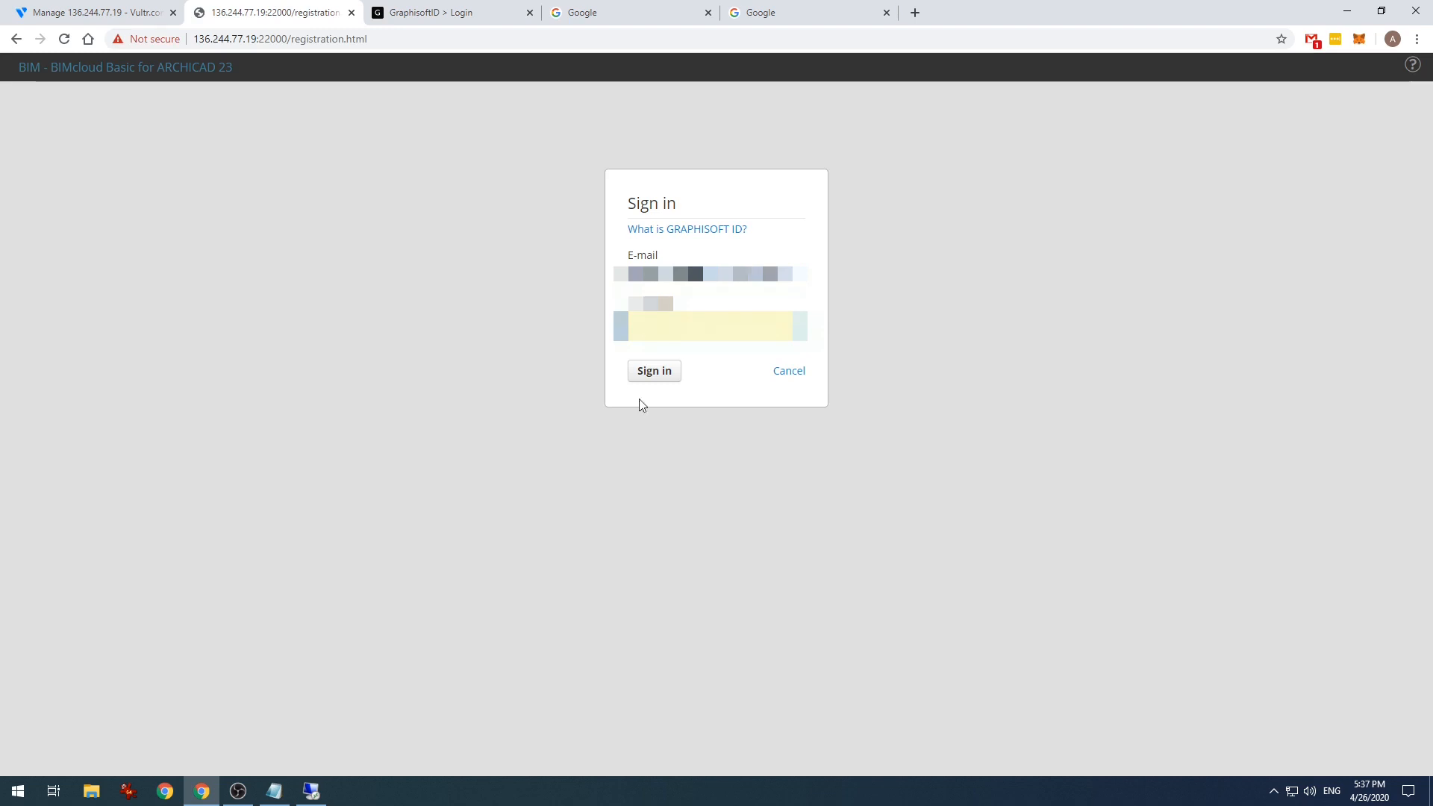
click(655, 377)
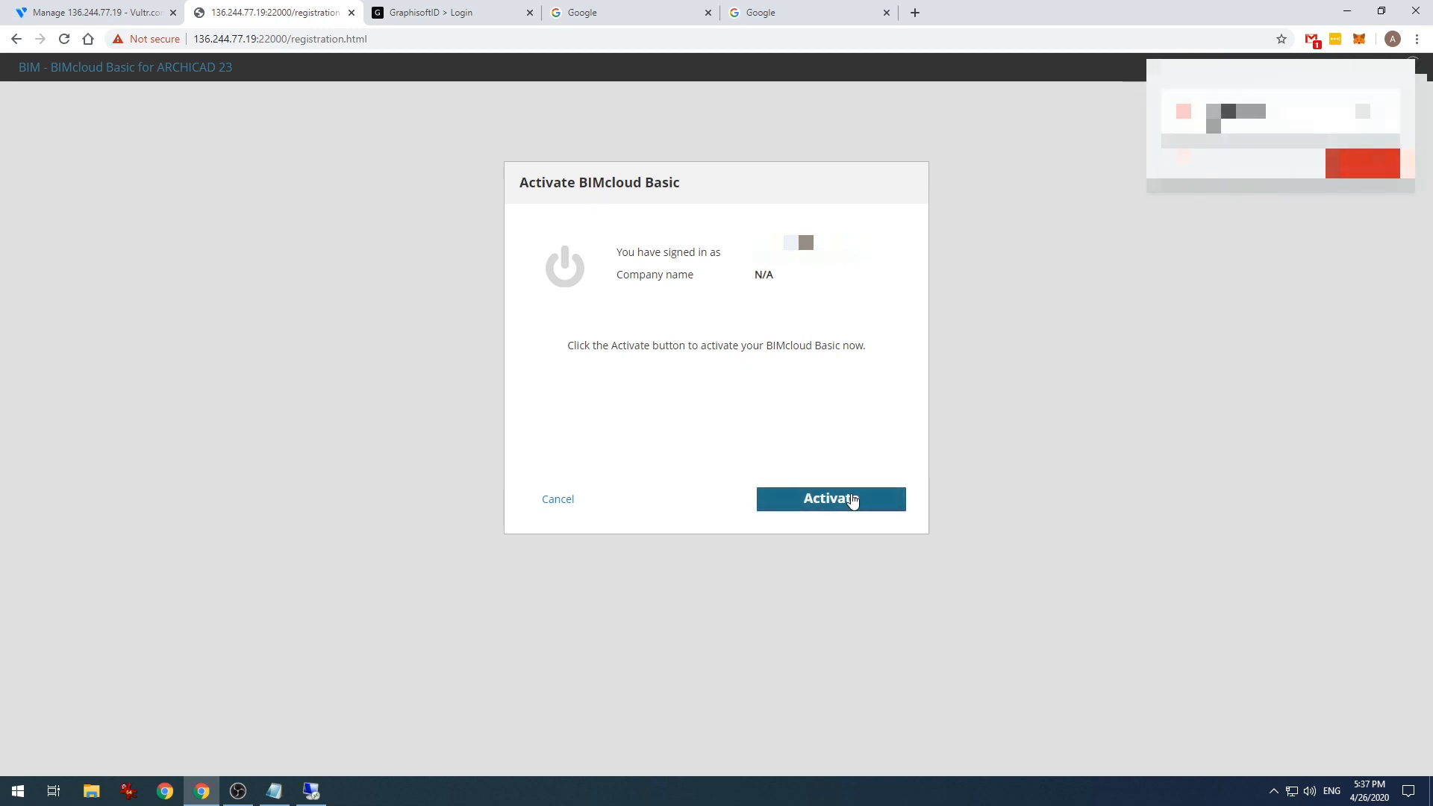
click(852, 499)
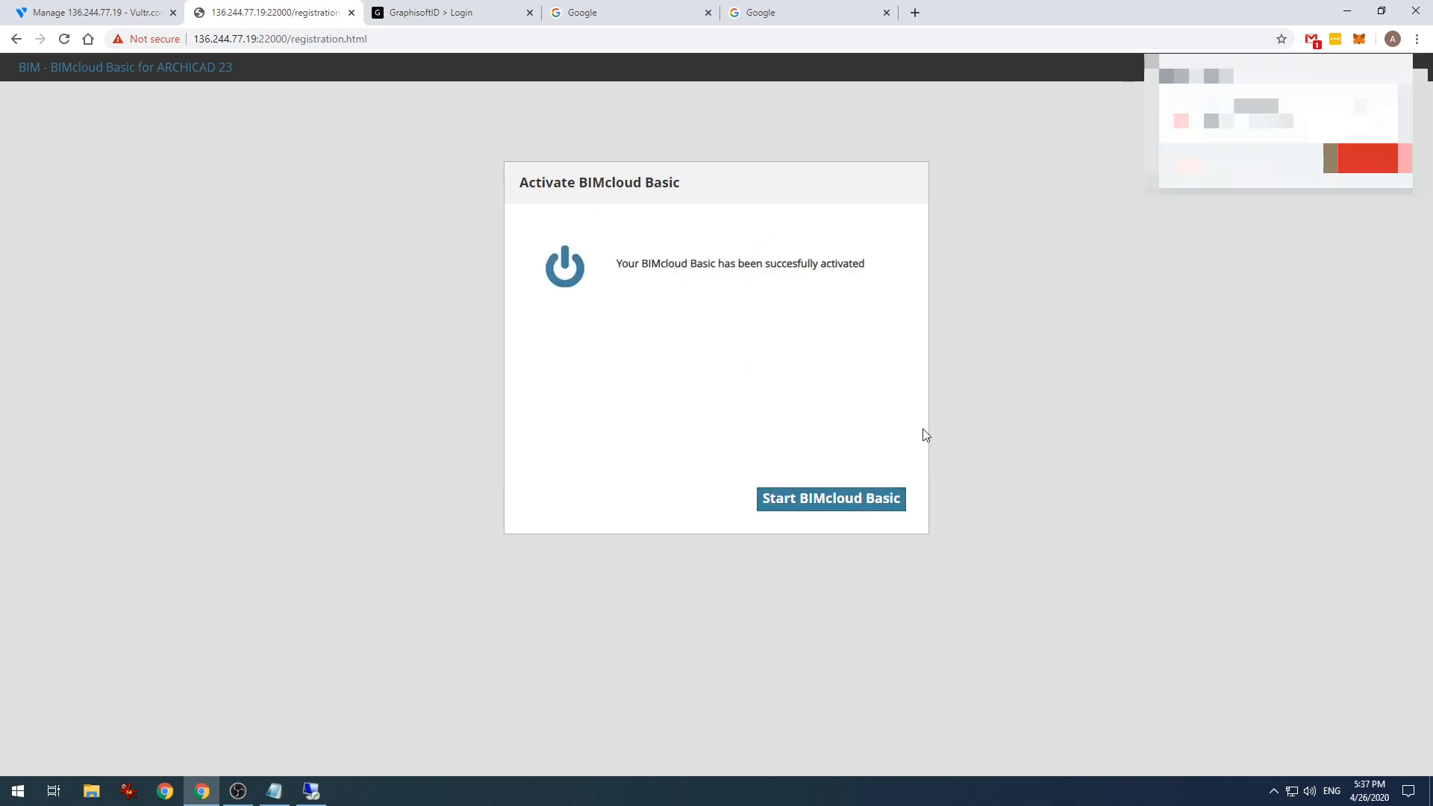
click(832, 496)
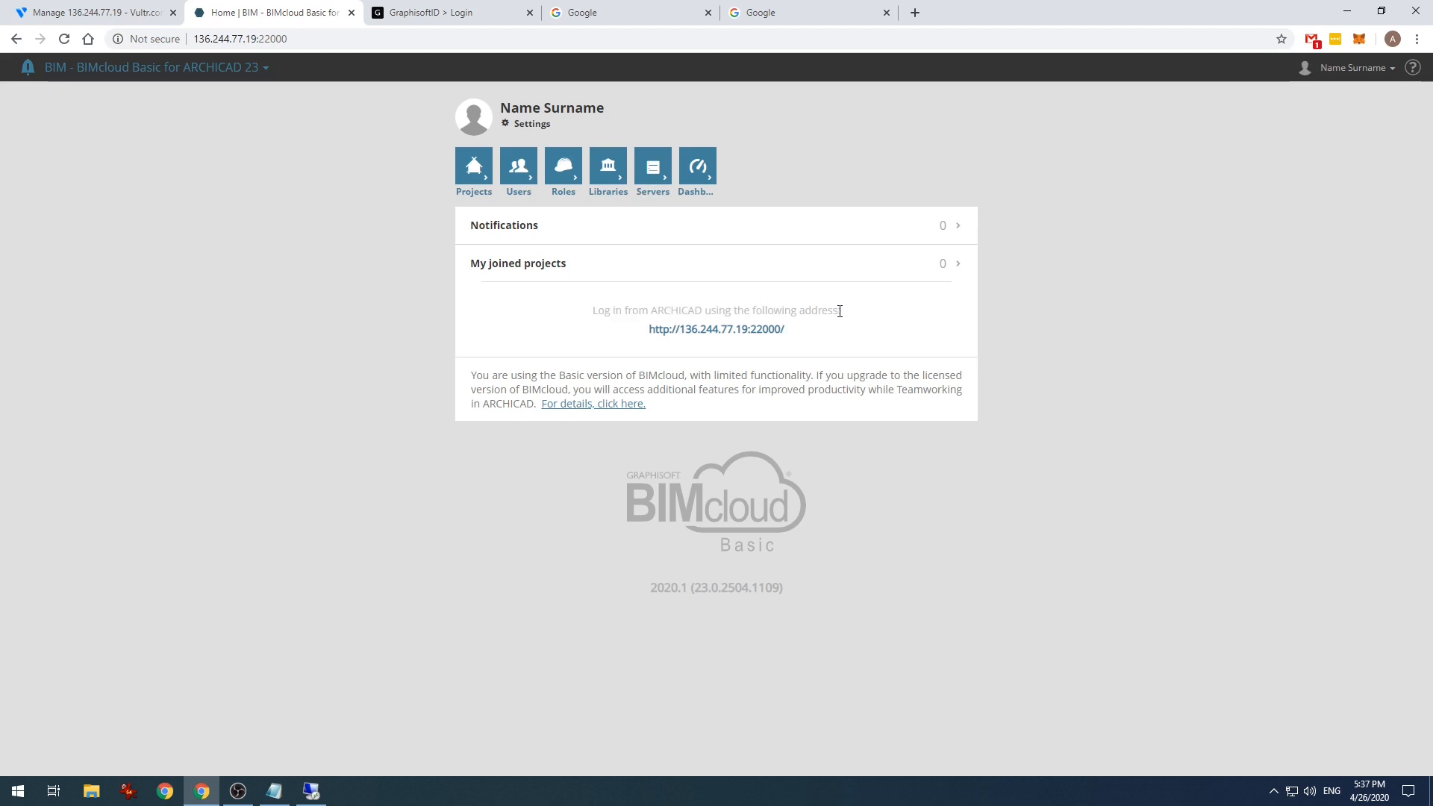
- Review Server-2020-04-26's settings, hosted projects, libraries and activity log
click(473, 185)
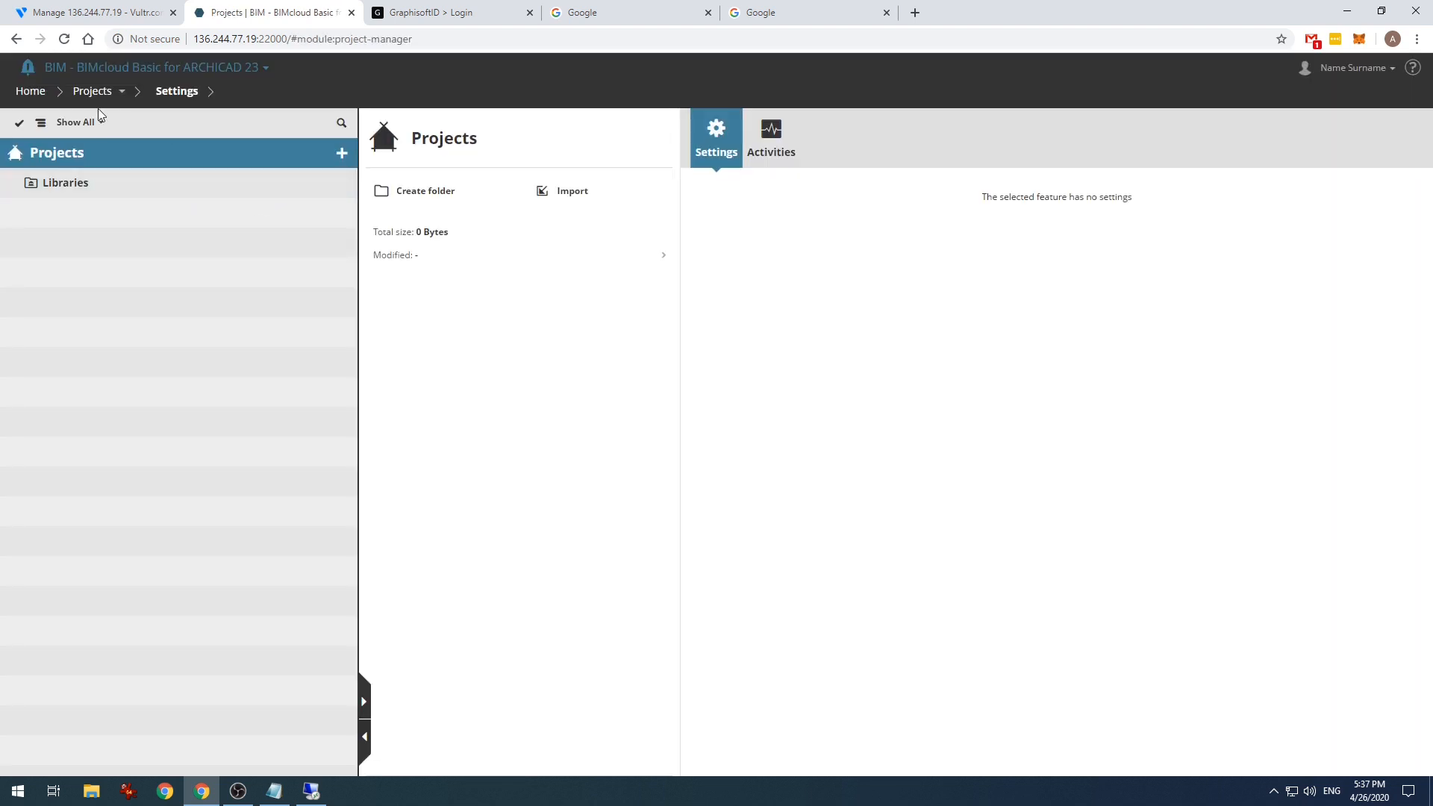
click(84, 69)
click(164, 113)
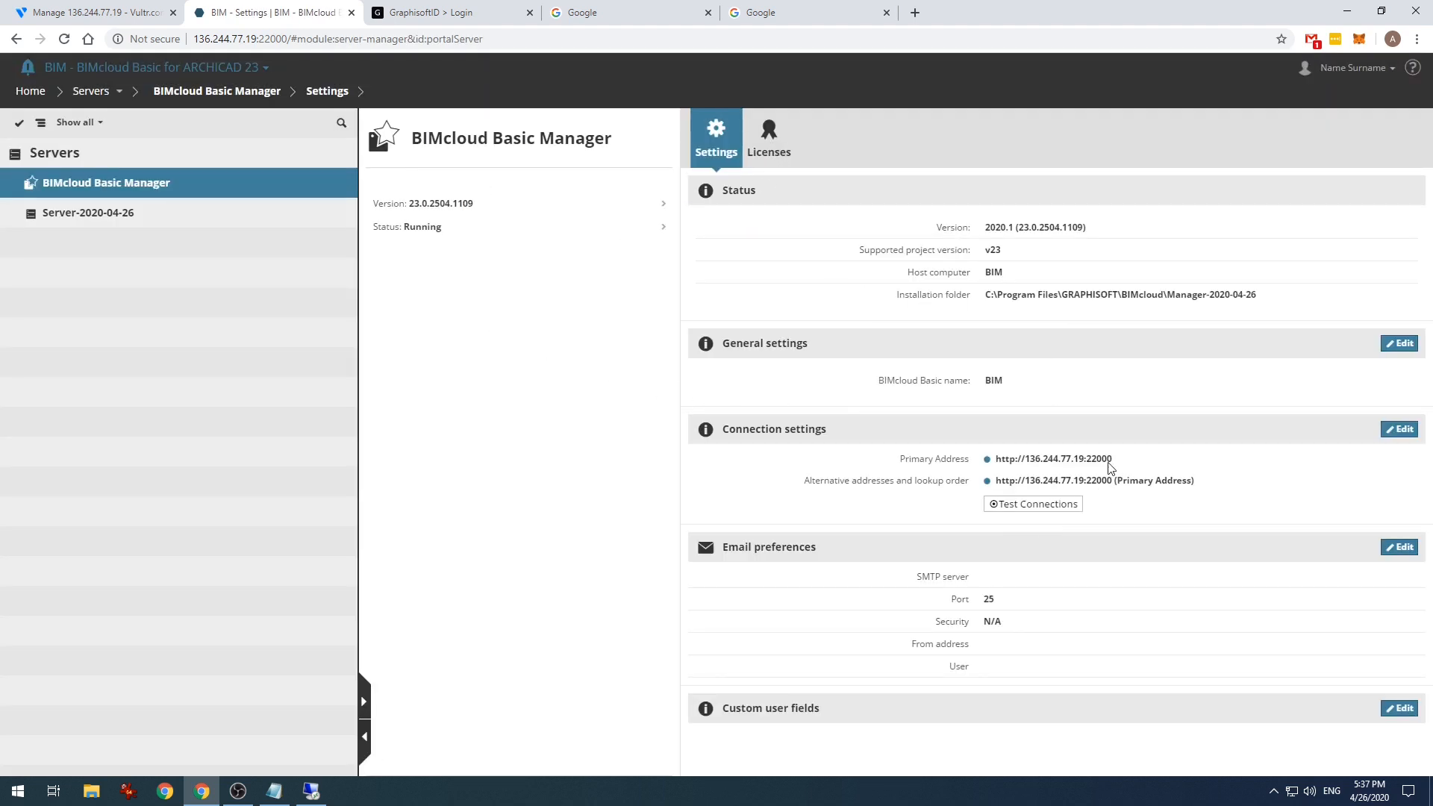
click(139, 214)
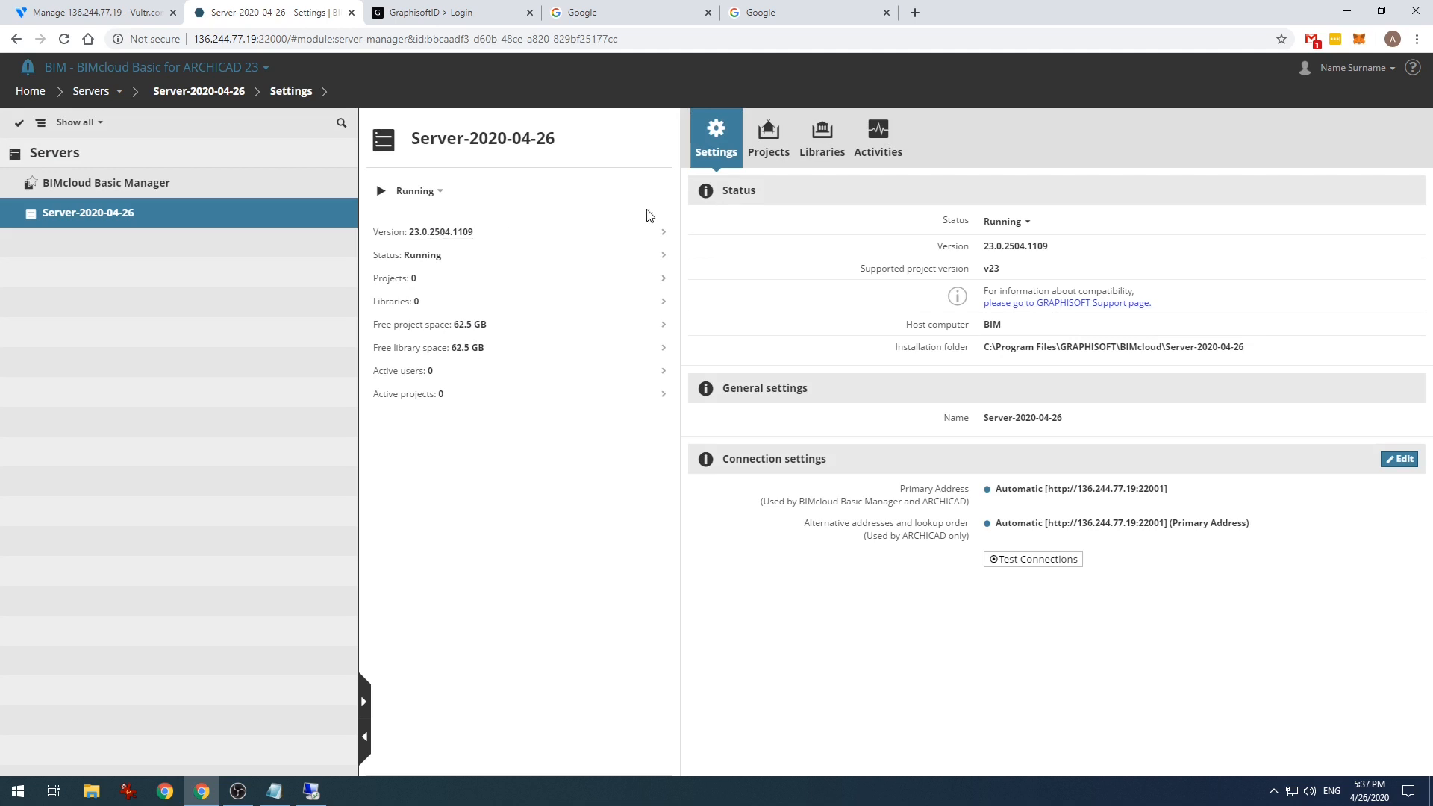
click(773, 157)
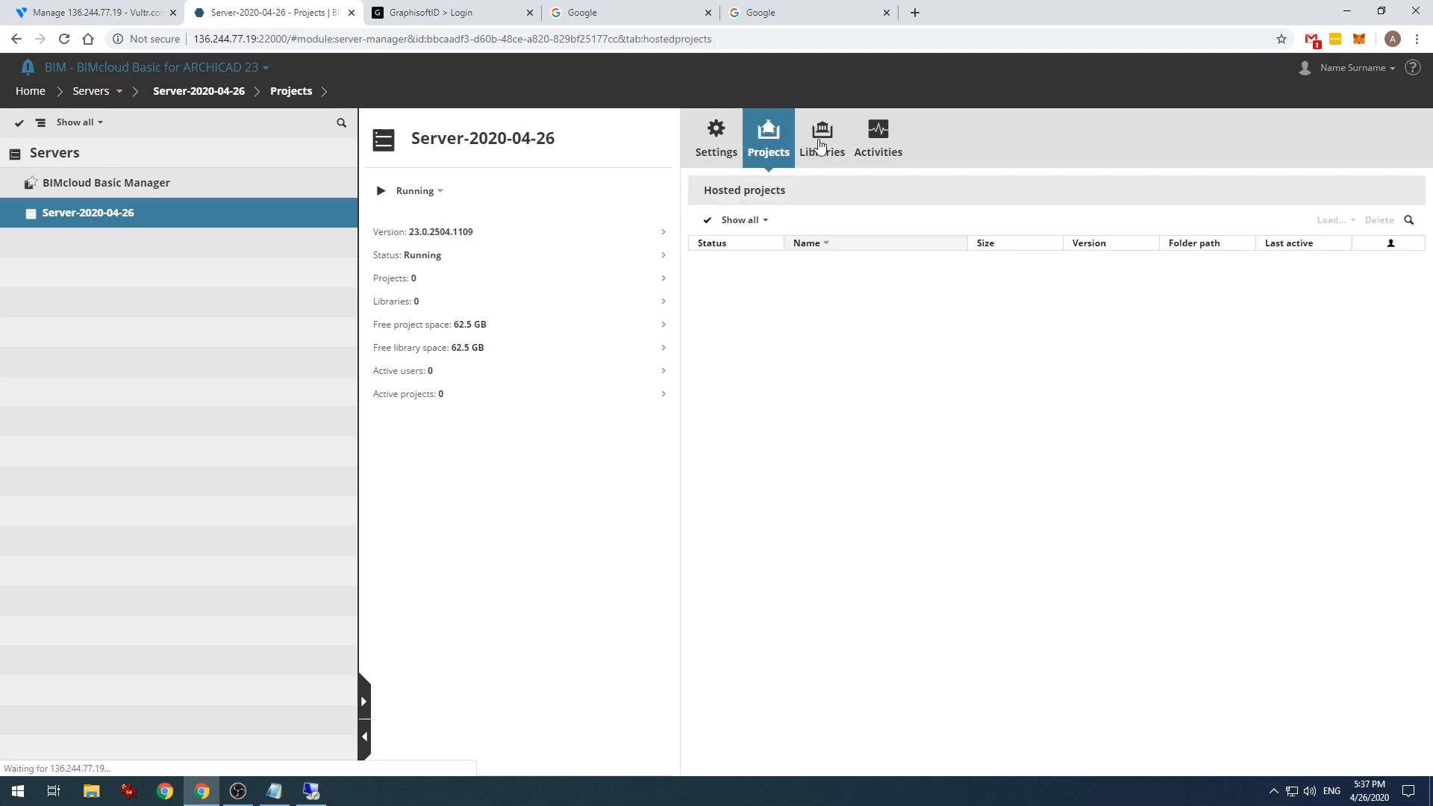
click(821, 142)
click(878, 142)
click(714, 138)
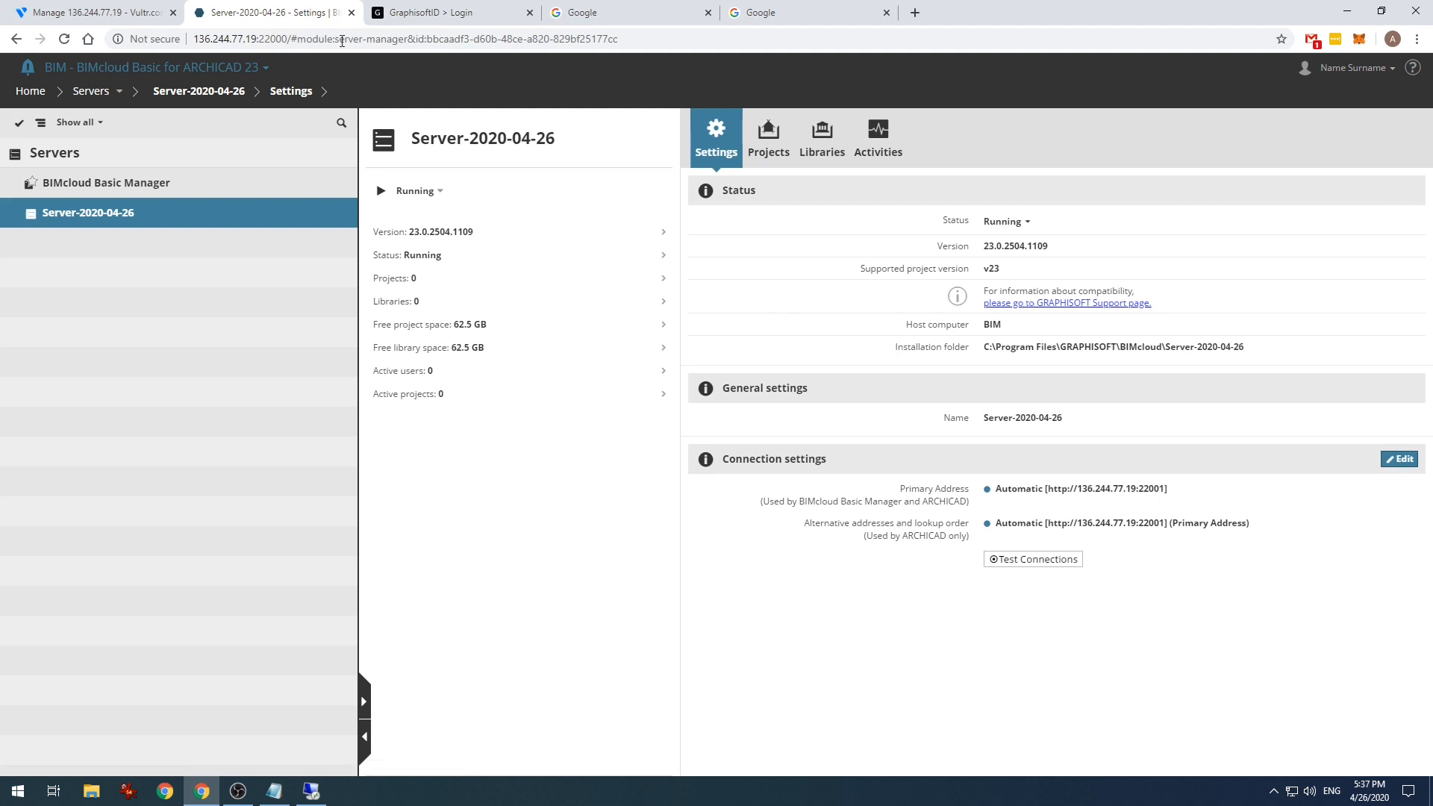
- Close the extra Google tabs and revisit the BIMcloud Basic Manager and server settings
click(593, 14)
key(ctrl+w)
key(ctrl+w)
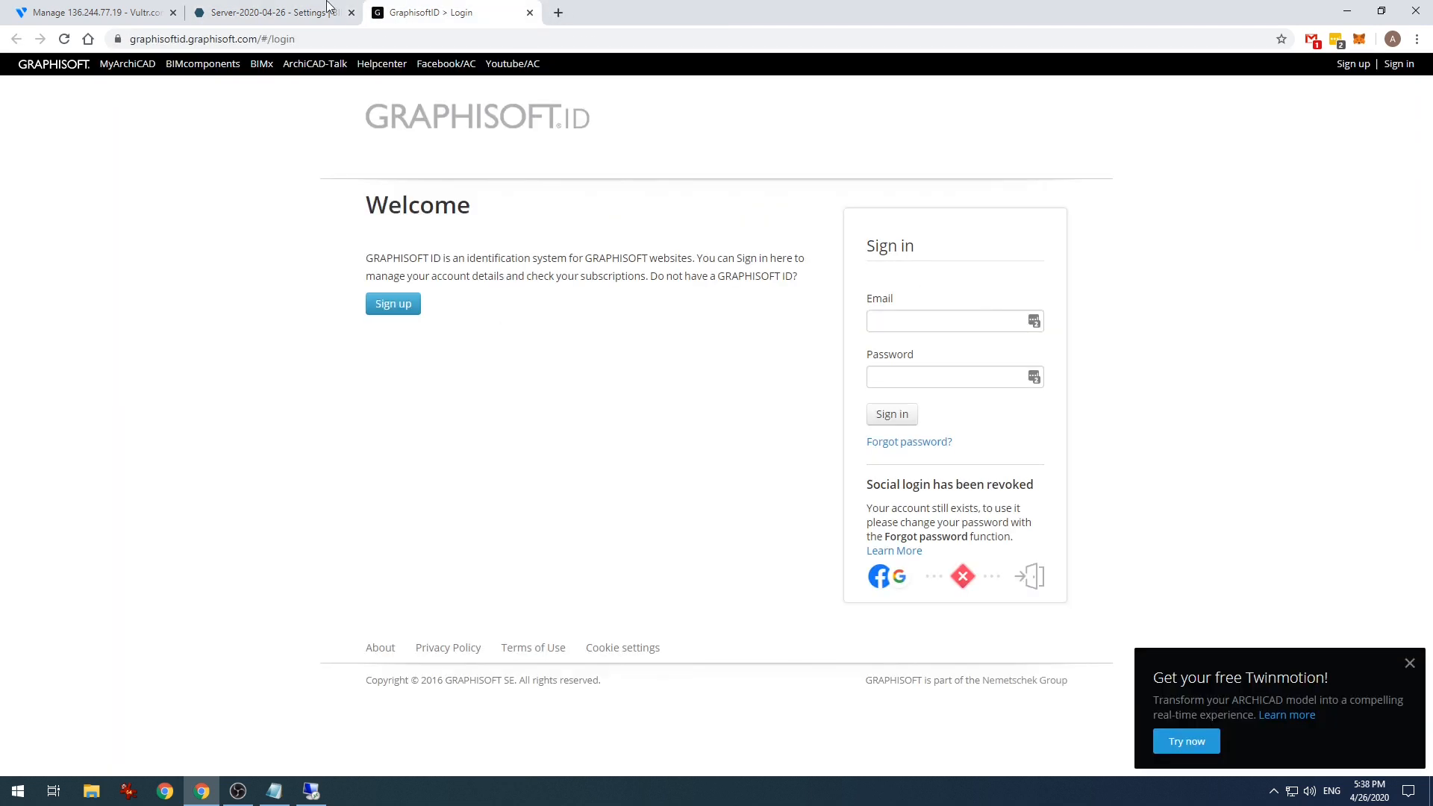
click(297, 11)
click(144, 183)
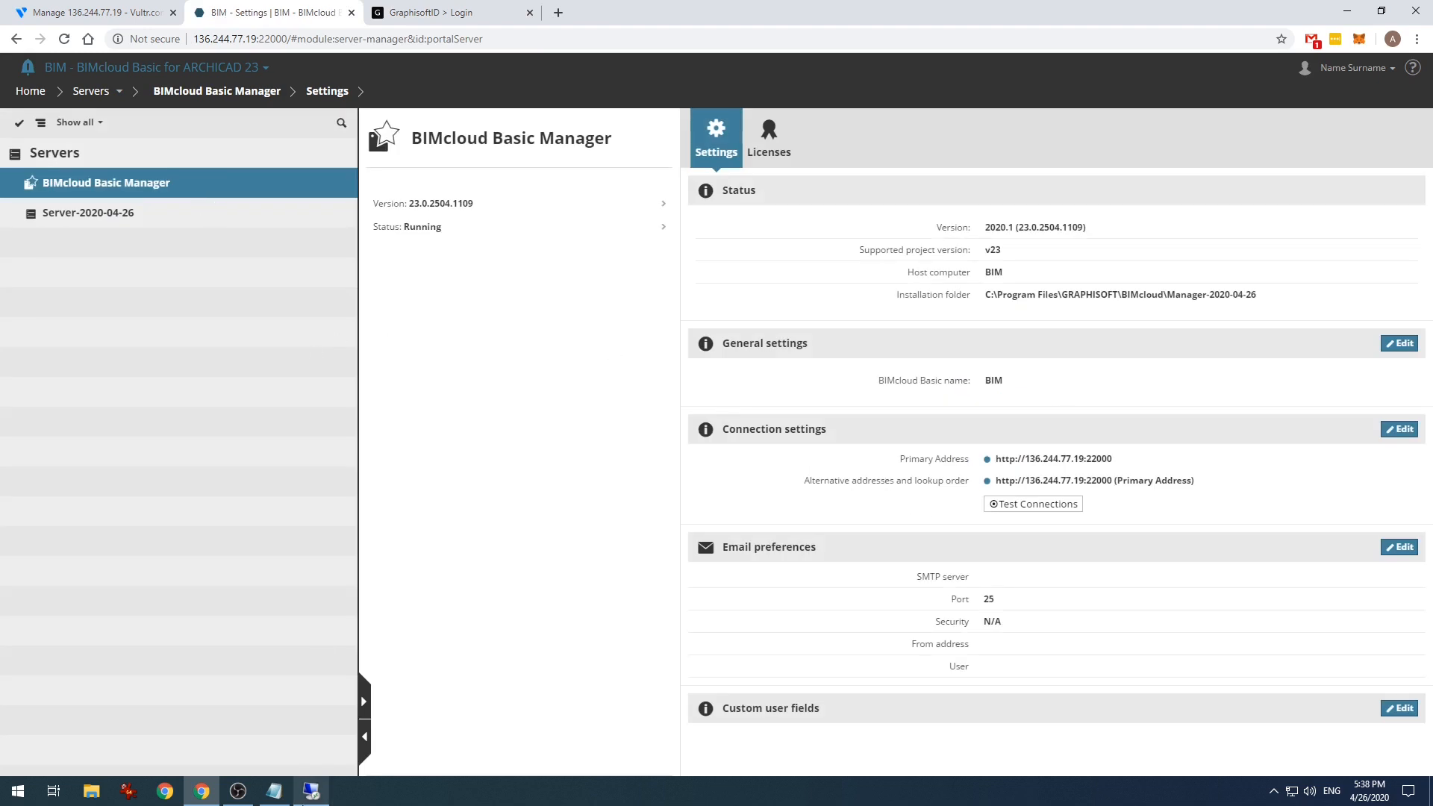
click(197, 219)
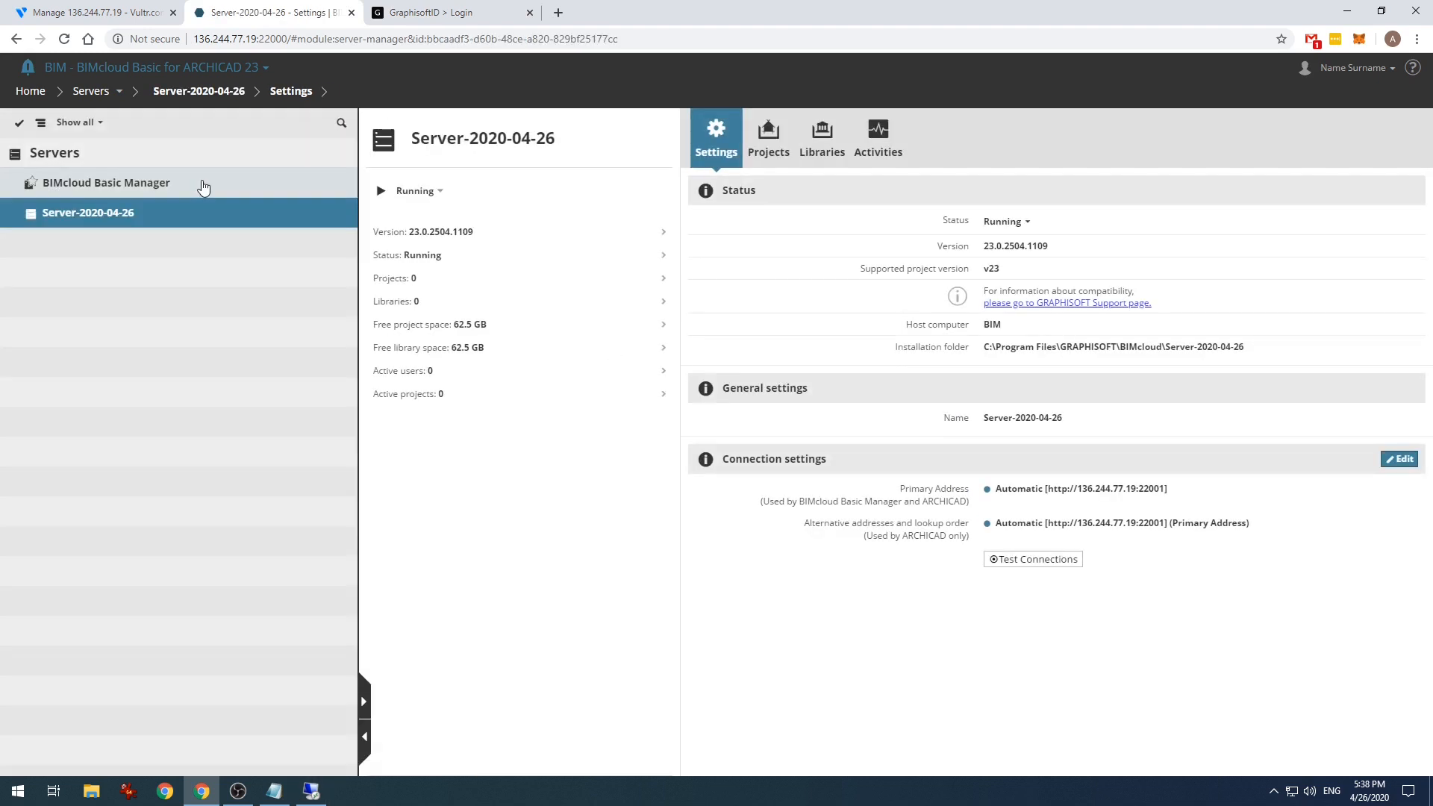
click(202, 182)
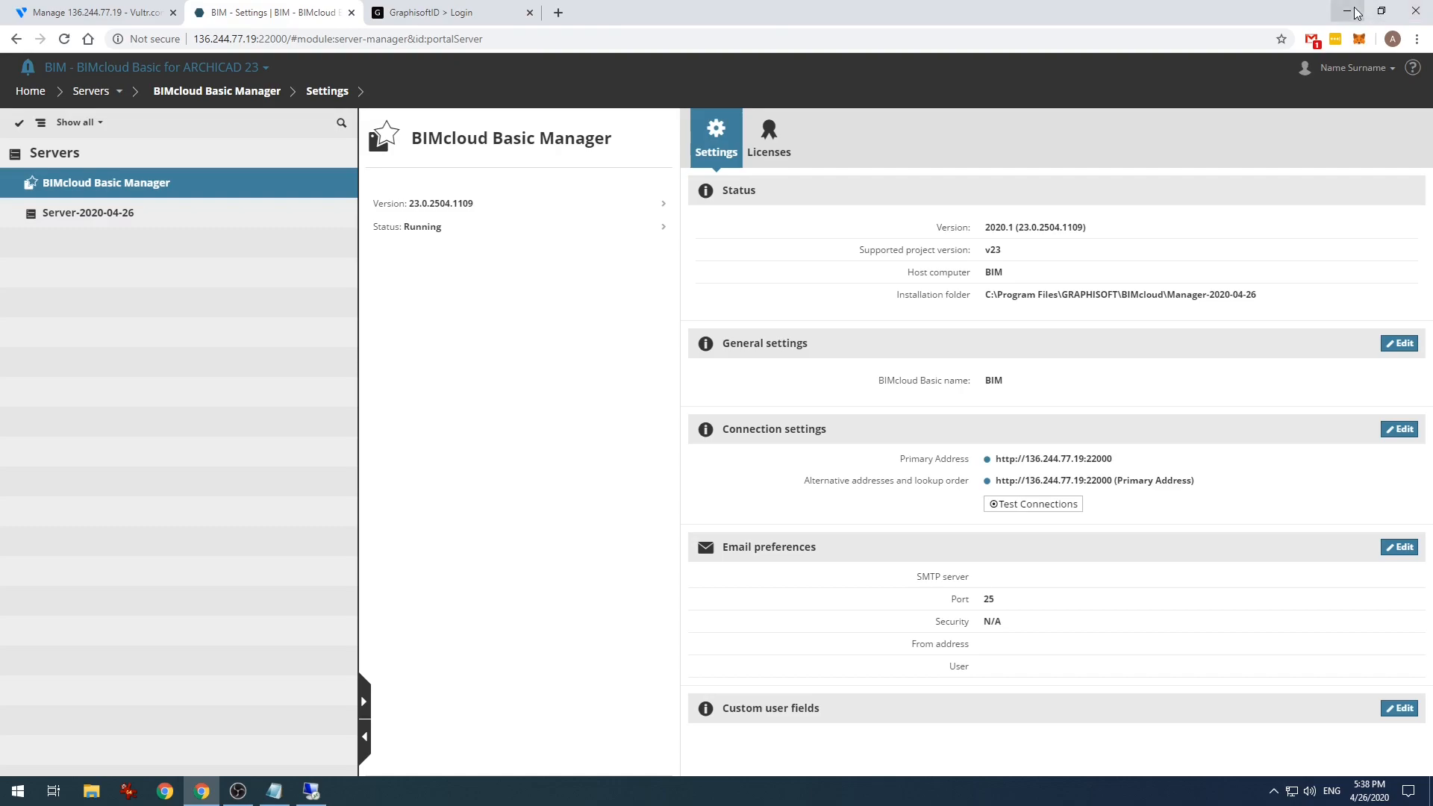
- Highlight the 77.19:22000 part of the server URL, then minimize Chrome to the desktop
click(1418, 12)
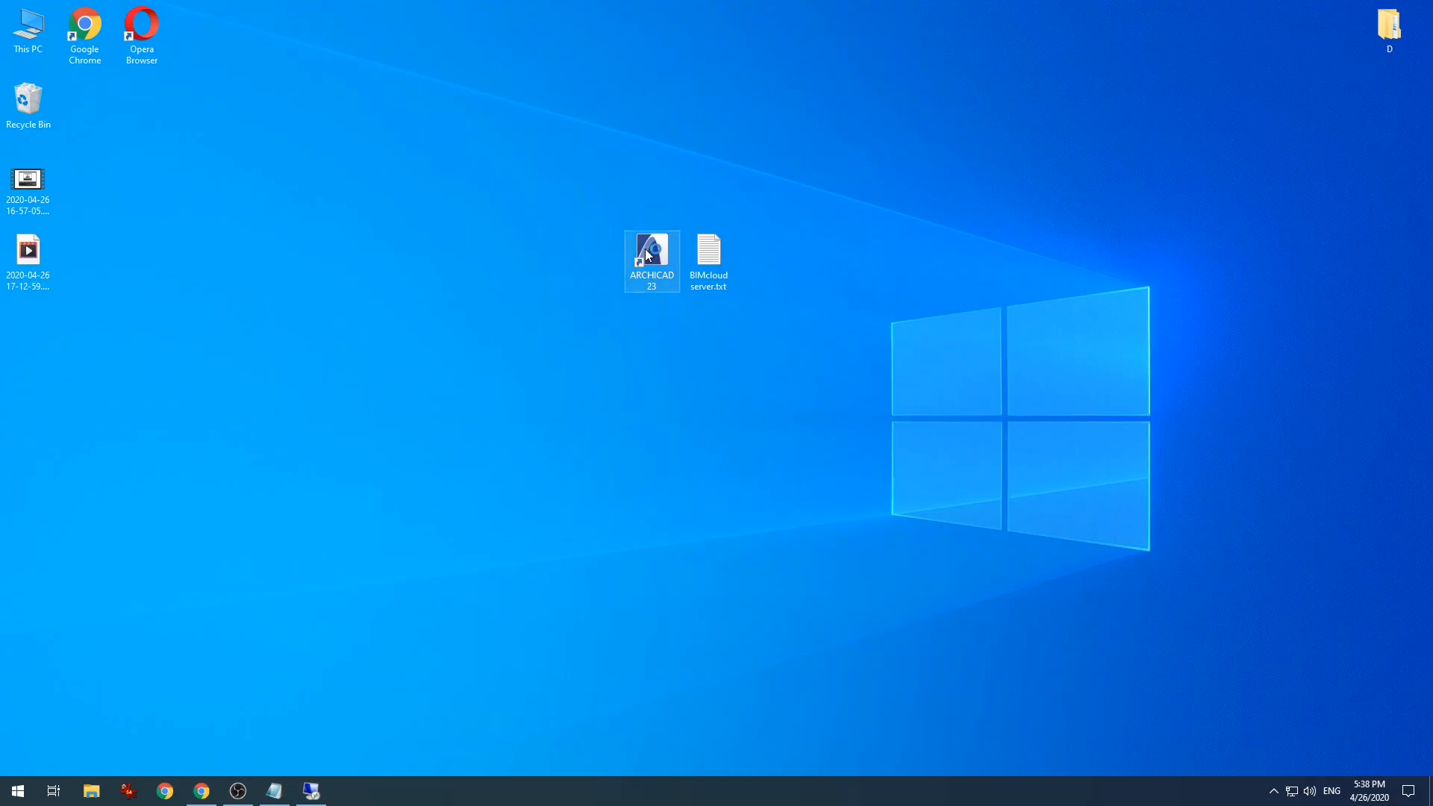
click(201, 791)
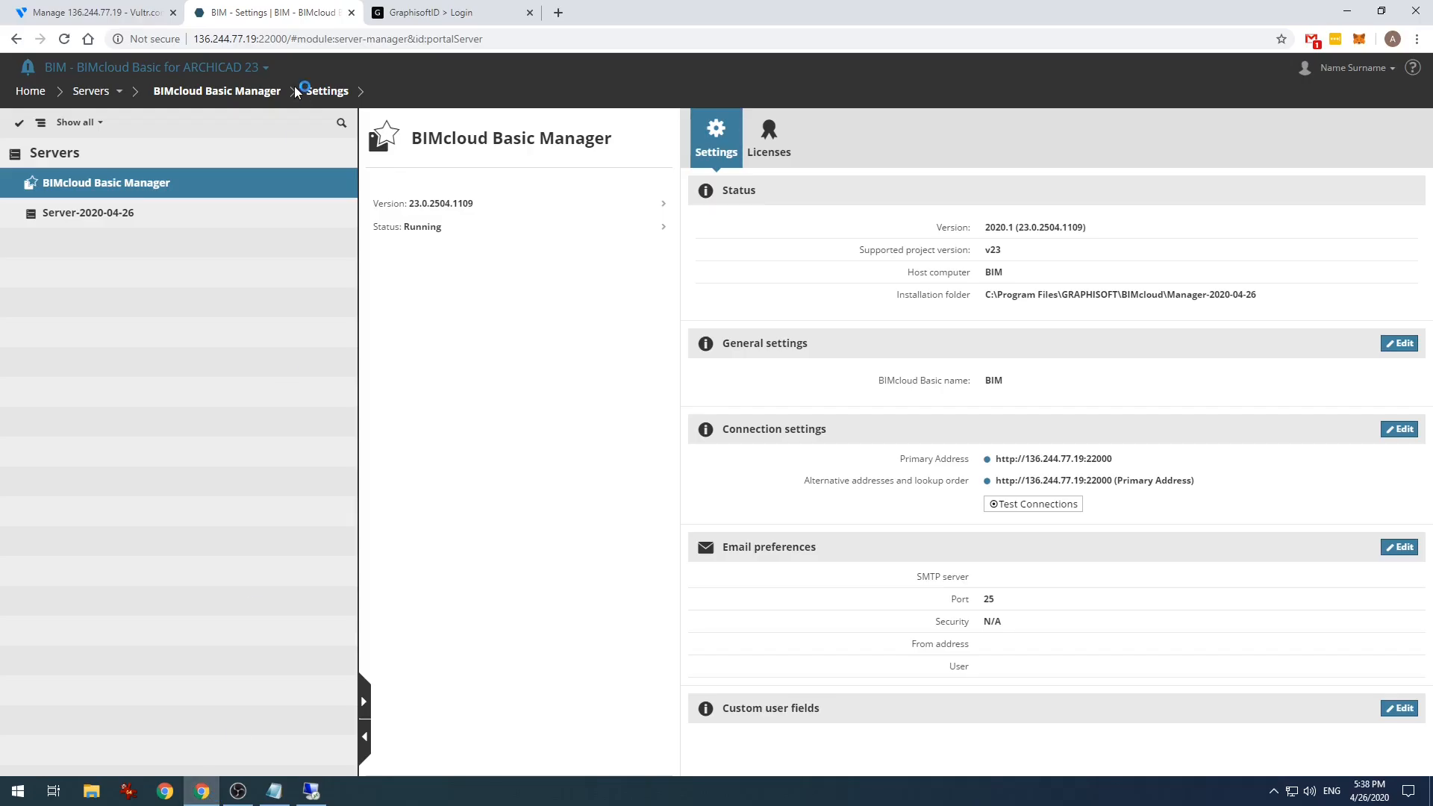
click(308, 38)
drag(288, 39, 223, 39)
click(1347, 10)
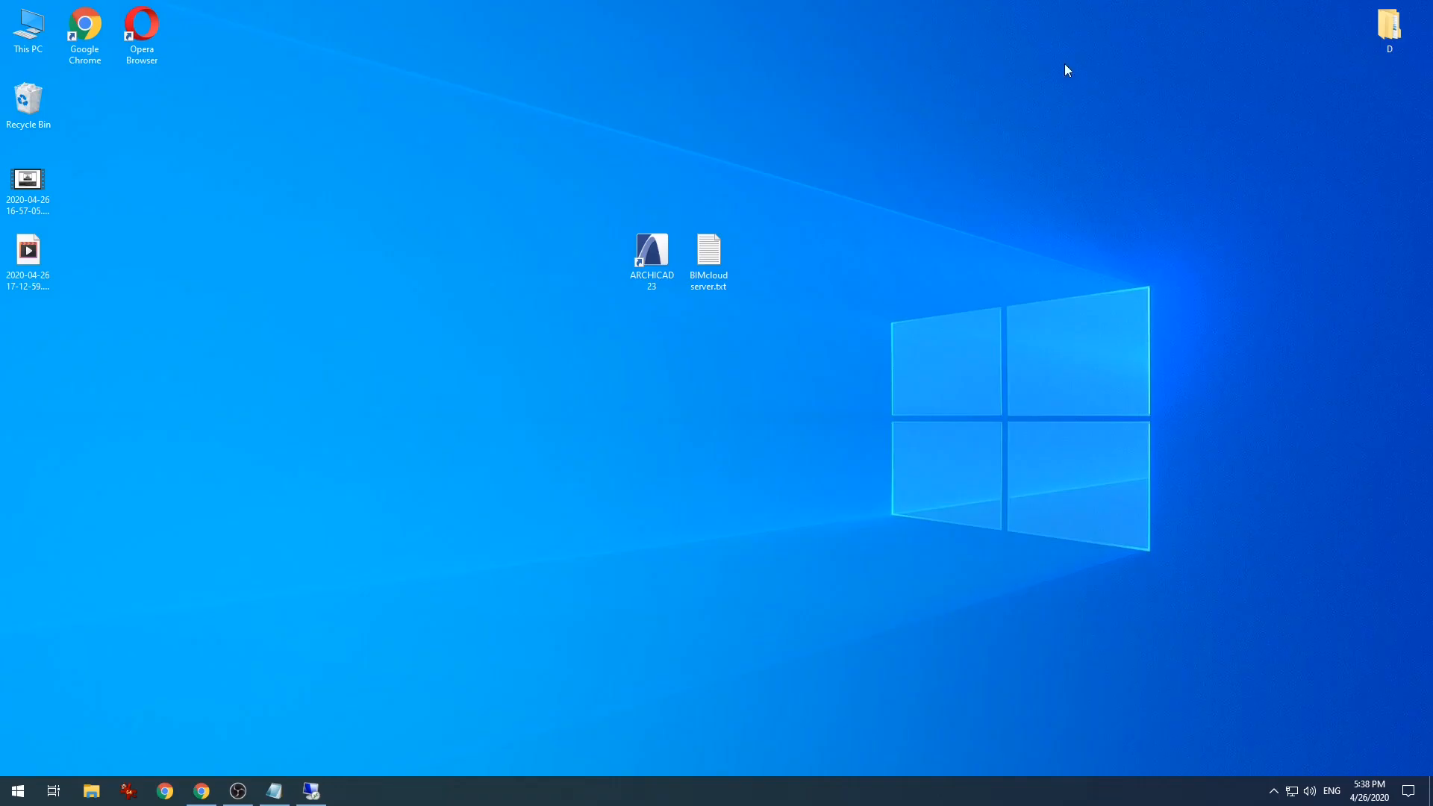
- Launch ARCHICAD 23 from the desktop in demo mode and create a new project
double_click(644, 295)
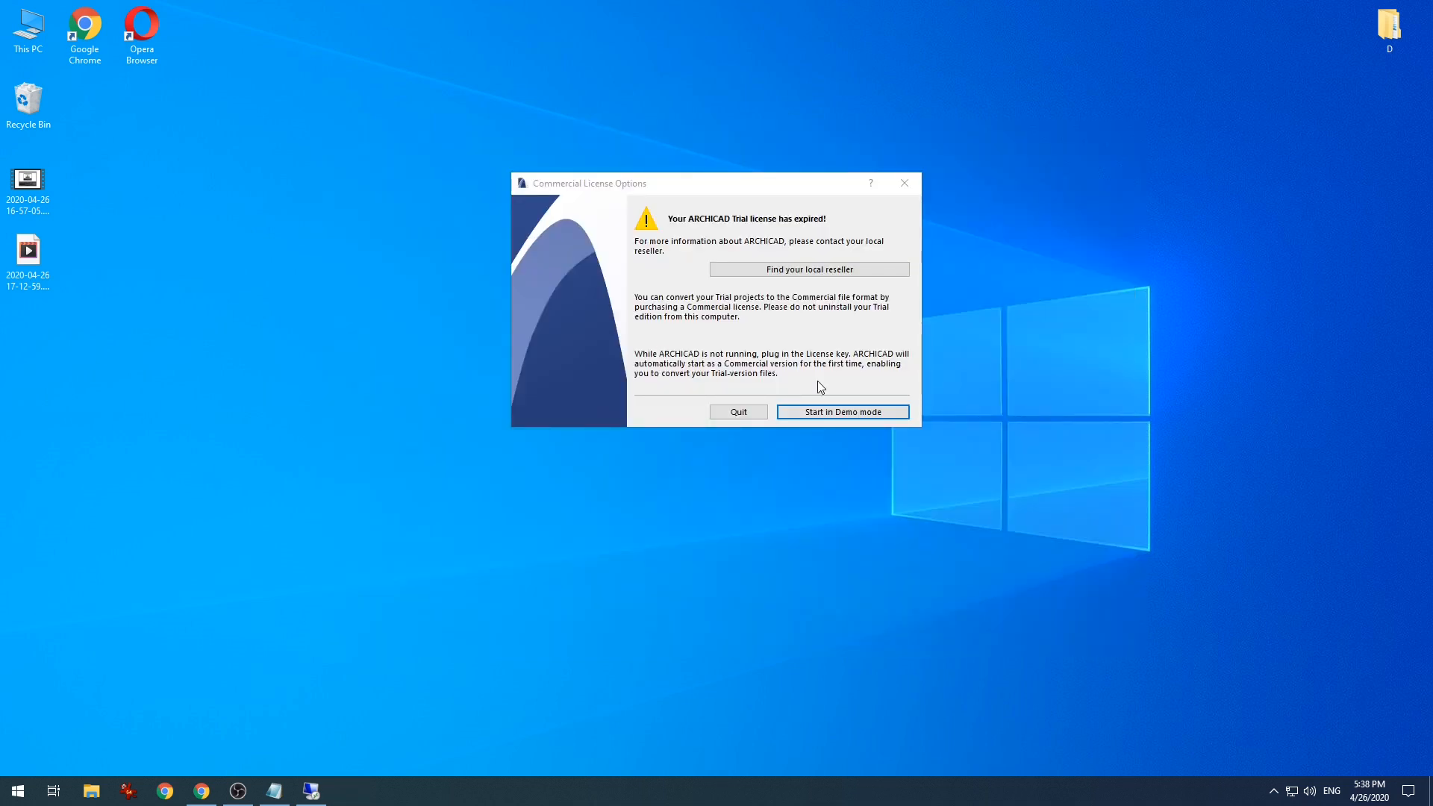
click(829, 412)
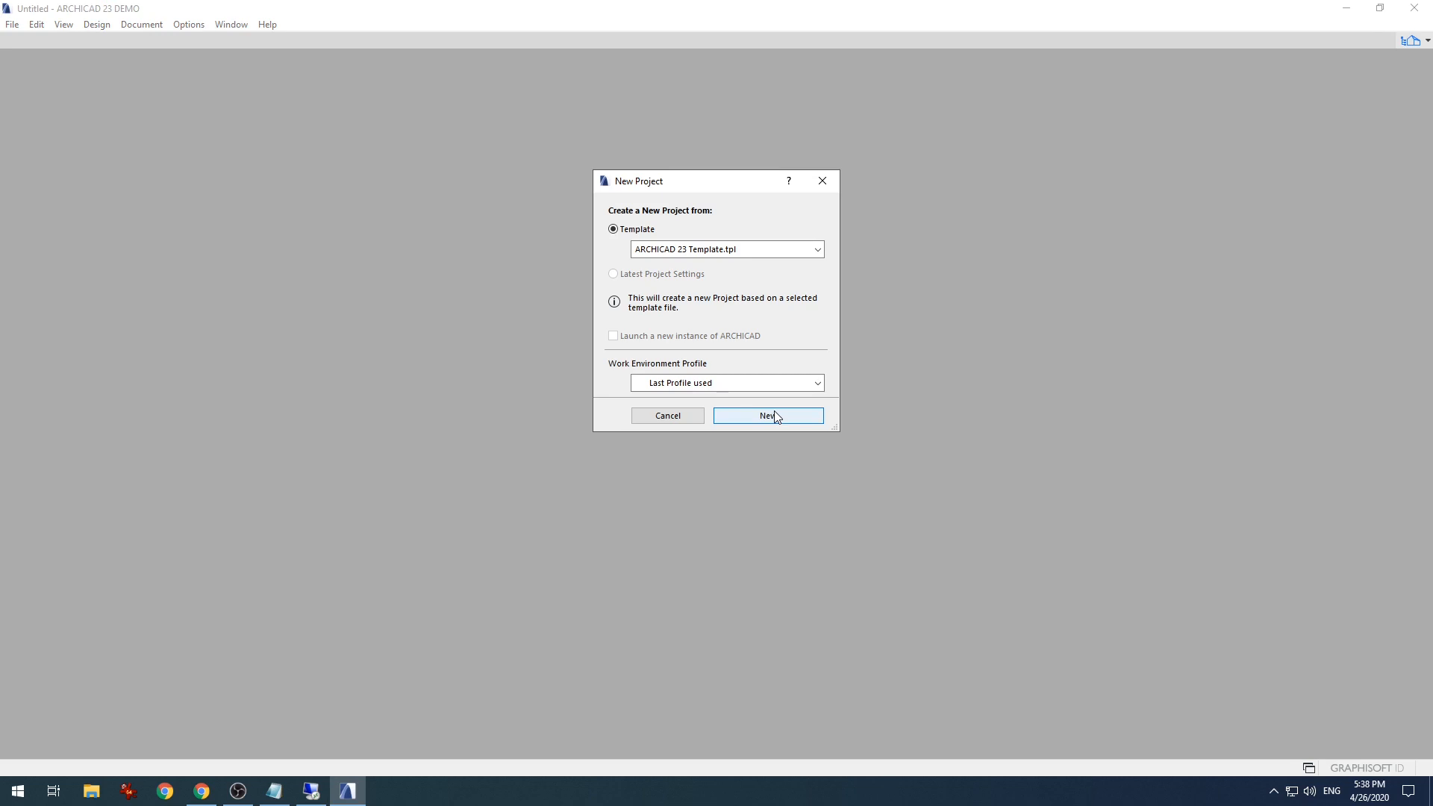
click(768, 416)
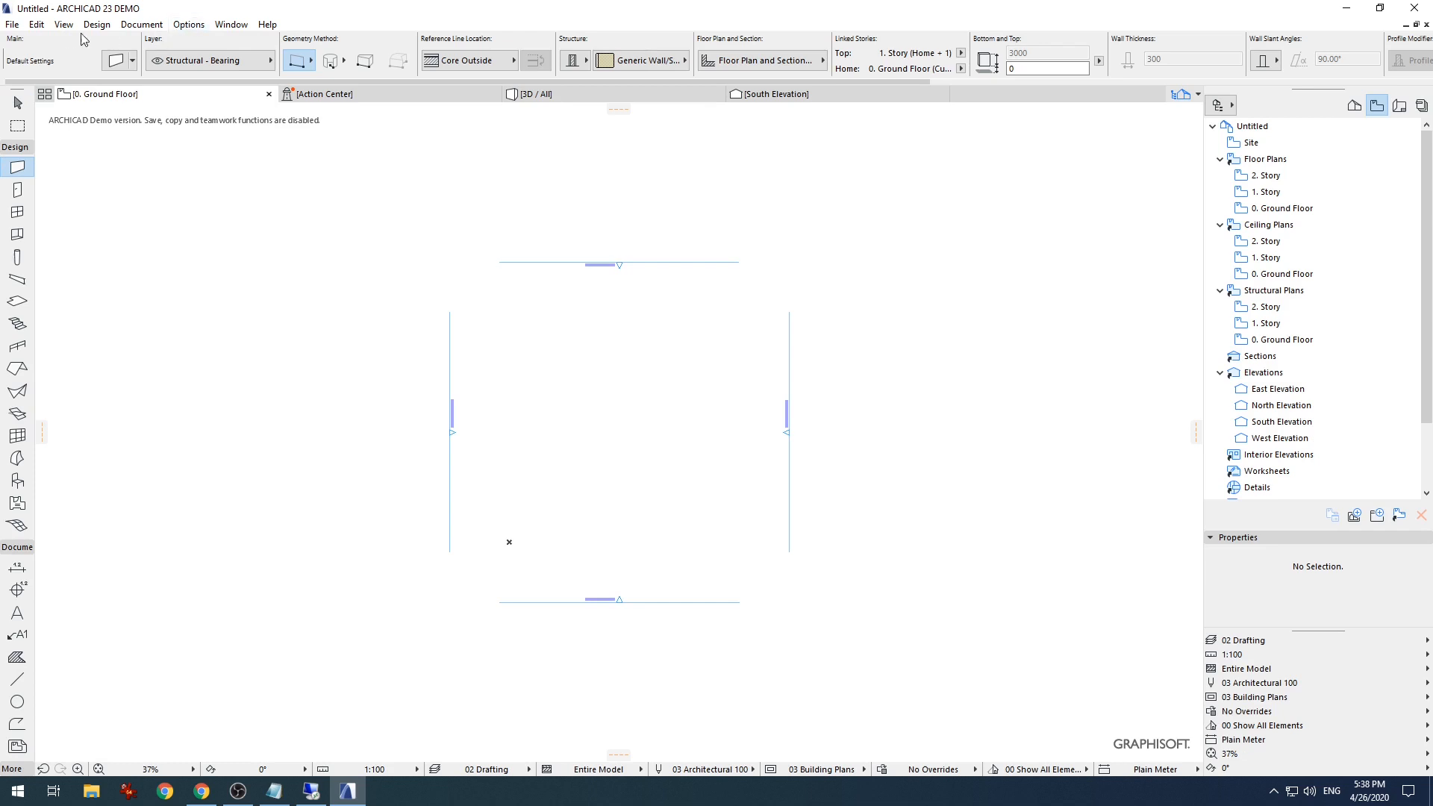
- Open Manage BIMcloud Libraries from the File menu and choose Log in to a different BIMcloud
click(142, 24)
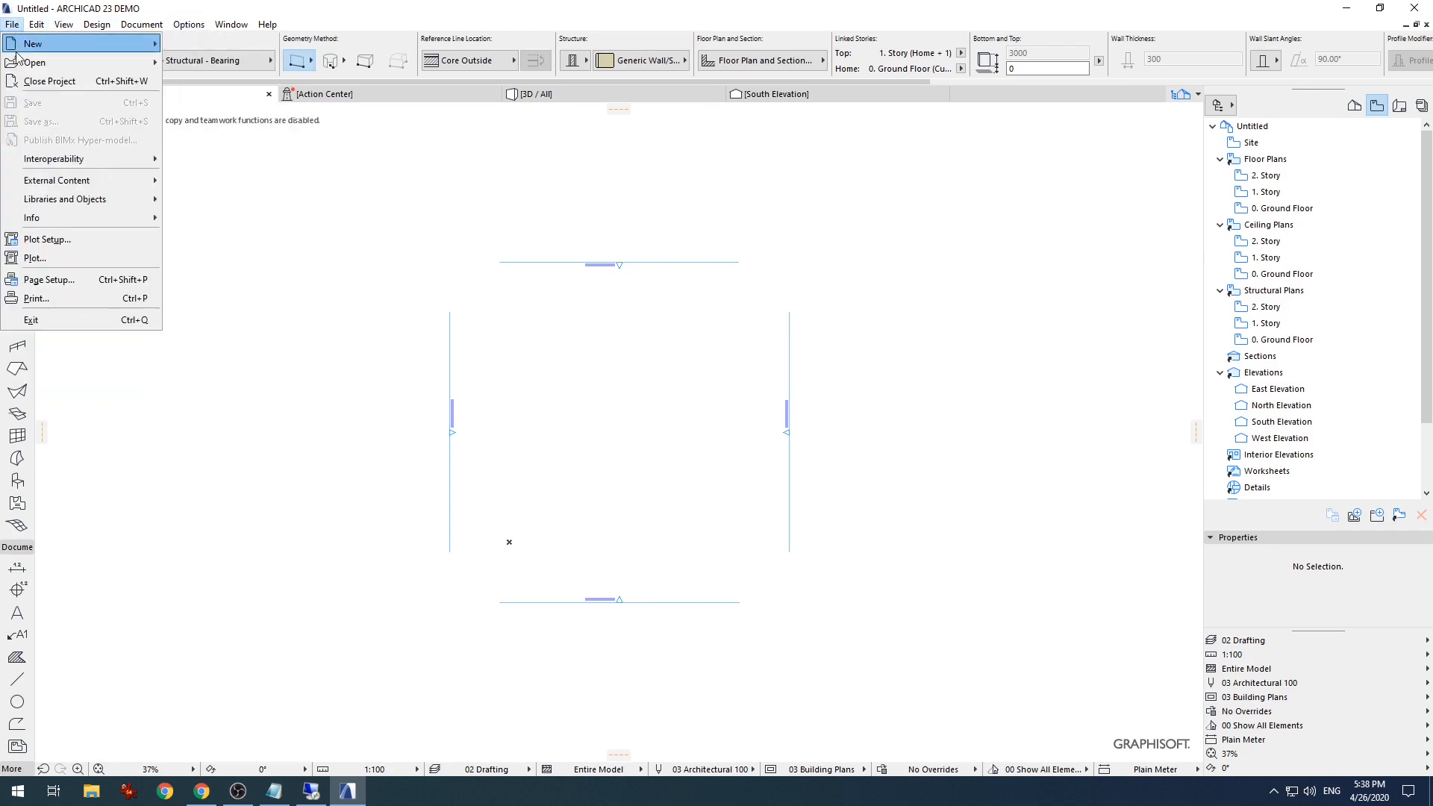
mouse_move(83, 206)
click(224, 217)
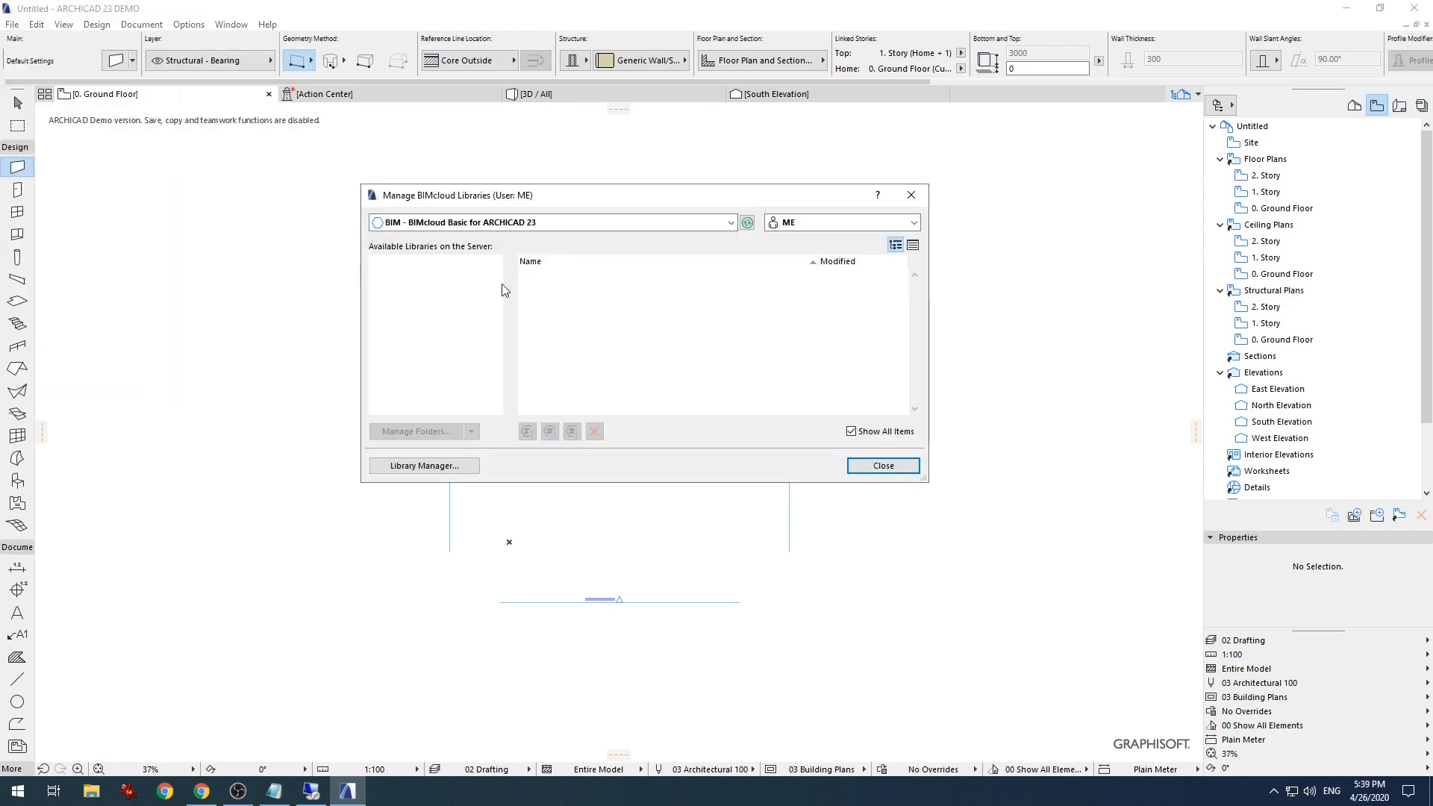
click(731, 222)
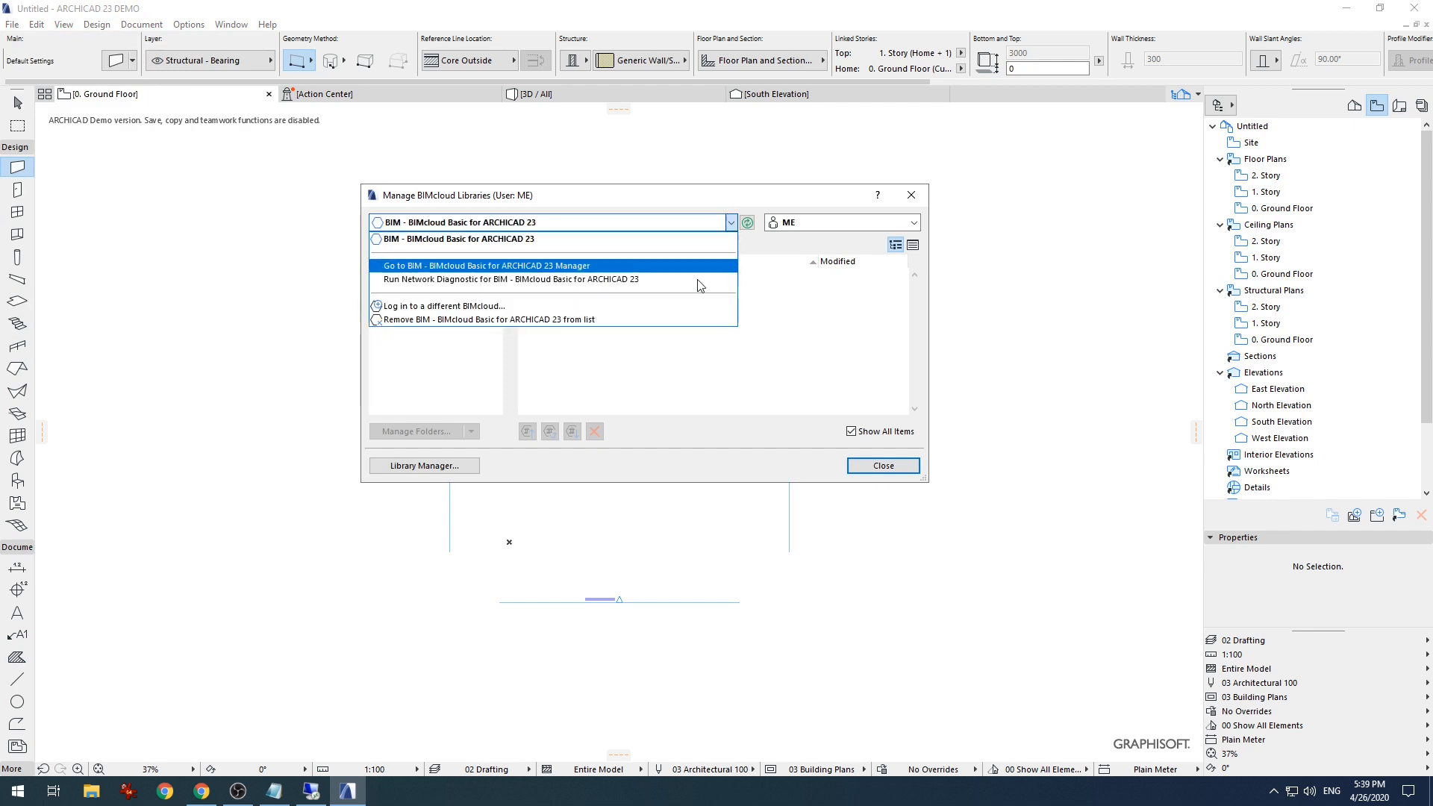
click(680, 305)
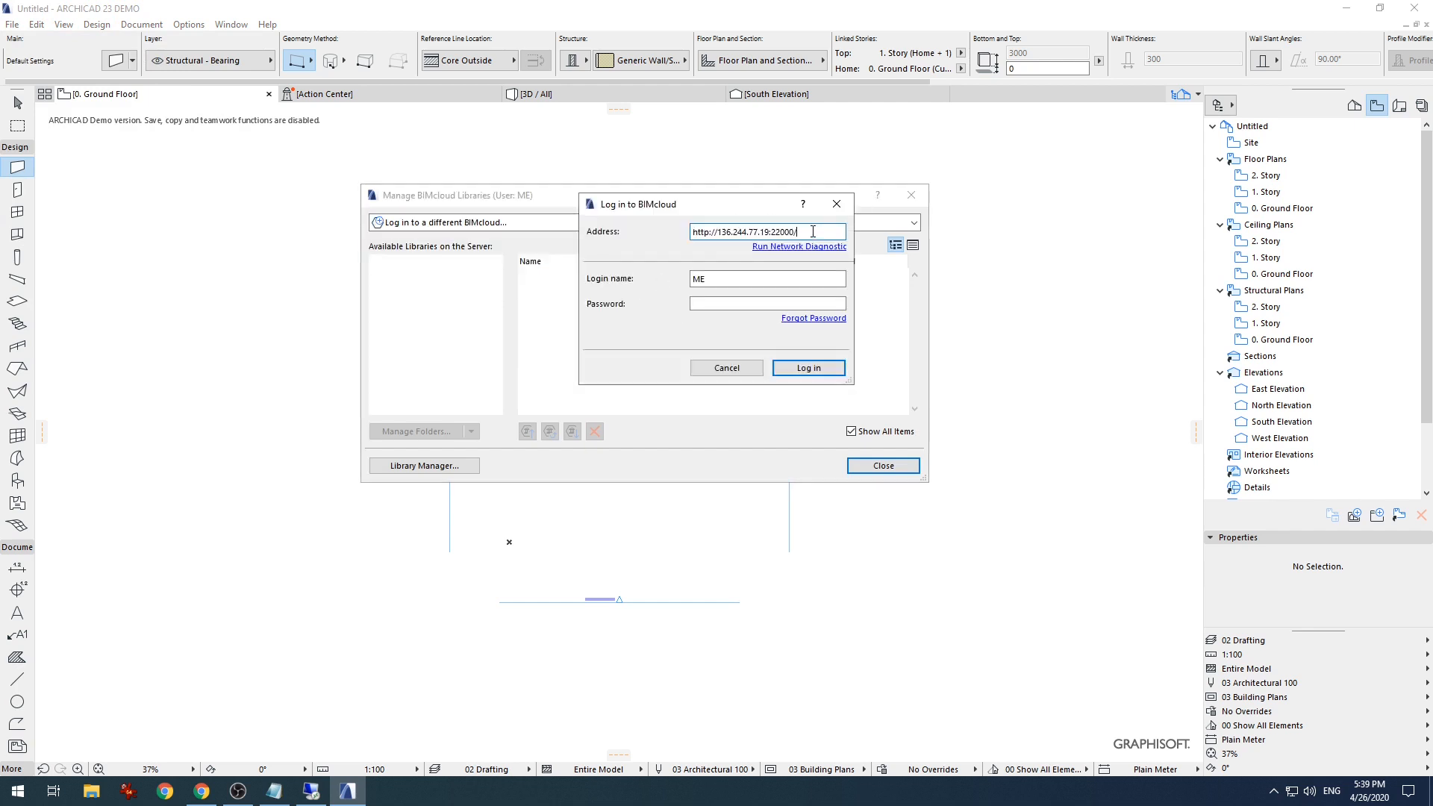
- Replace the login name with the user's e-mail, enter the password, and log in
click(760, 277)
key(BackSpace)
key(BackSpace)
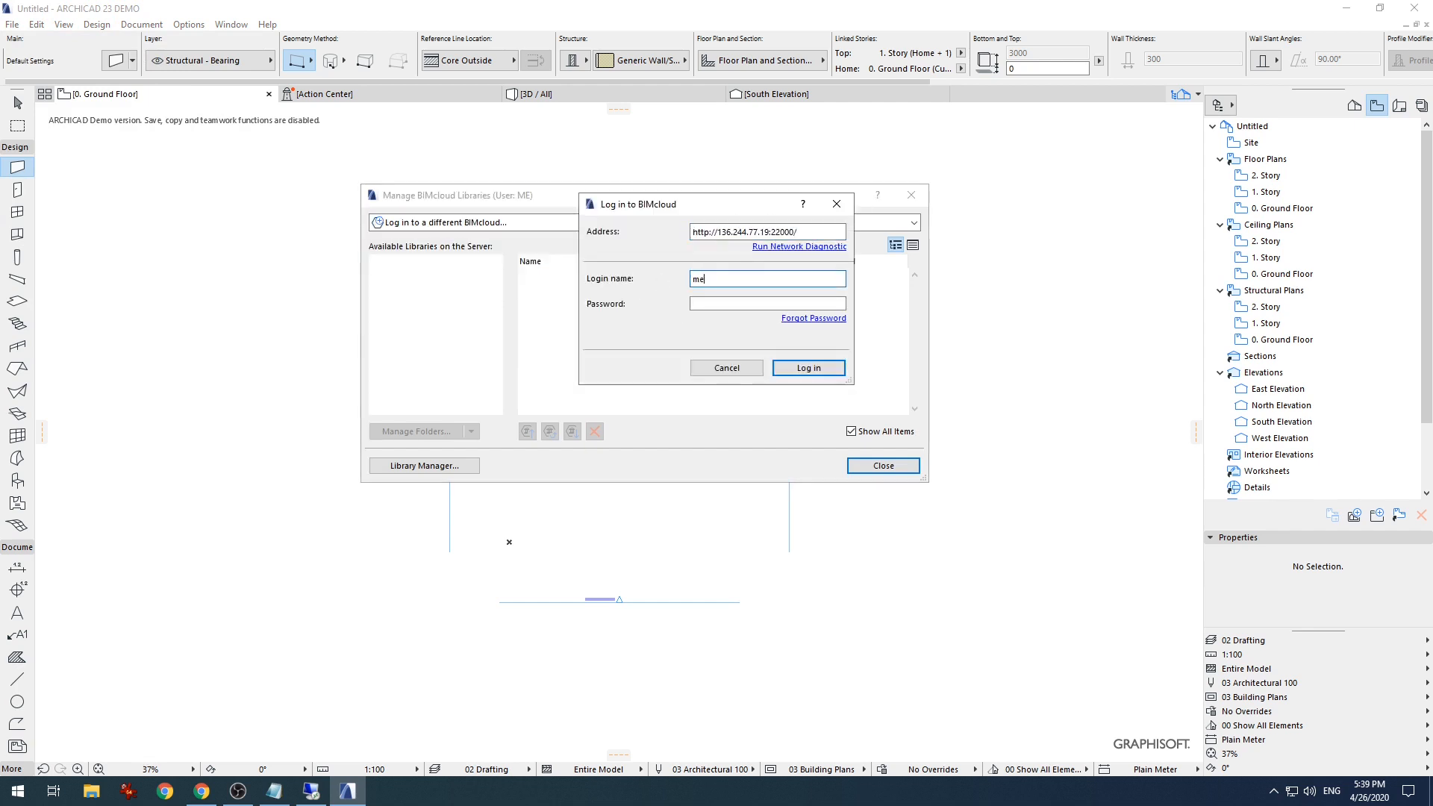
key(Tab)
text(******)
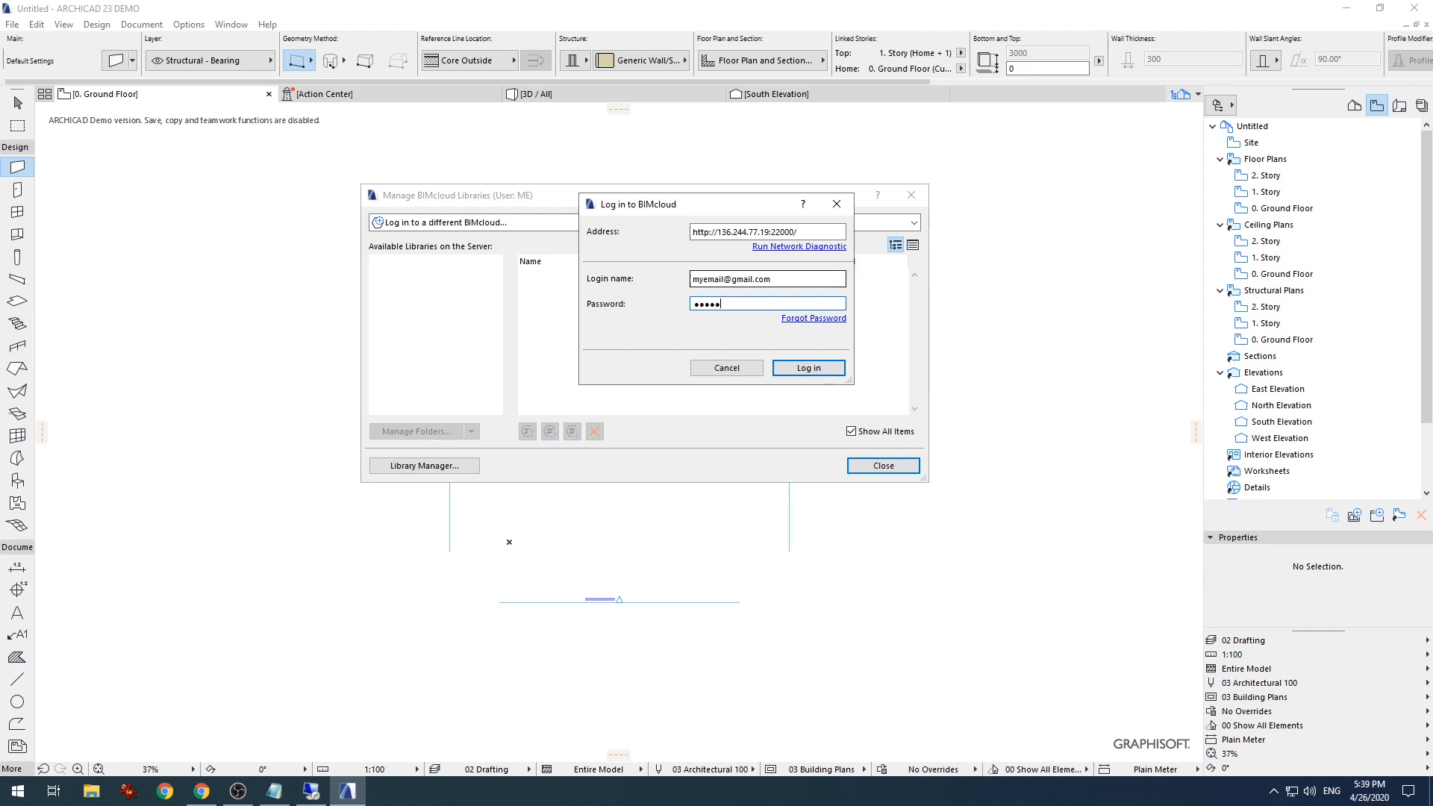
click(825, 376)
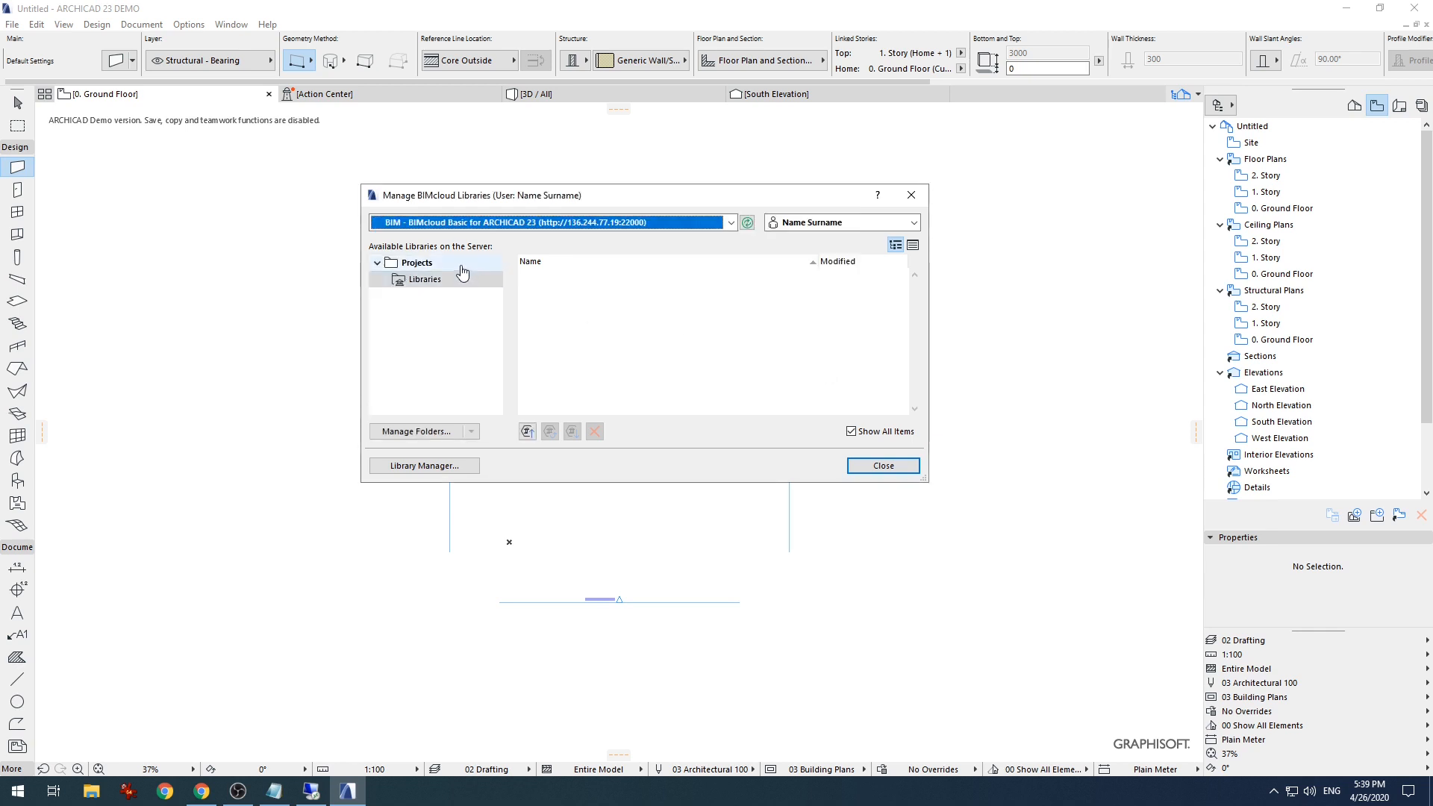
click(457, 278)
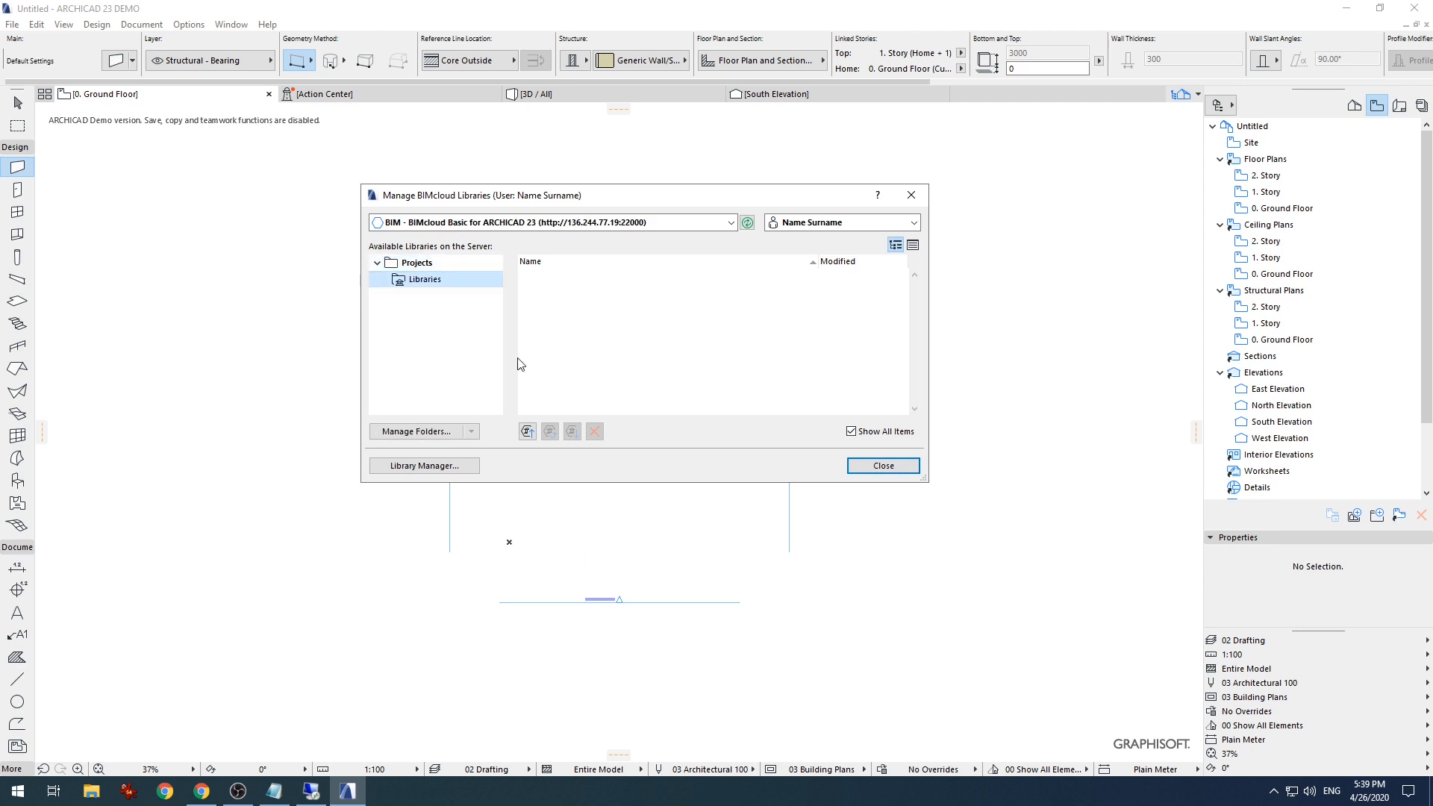
click(527, 432)
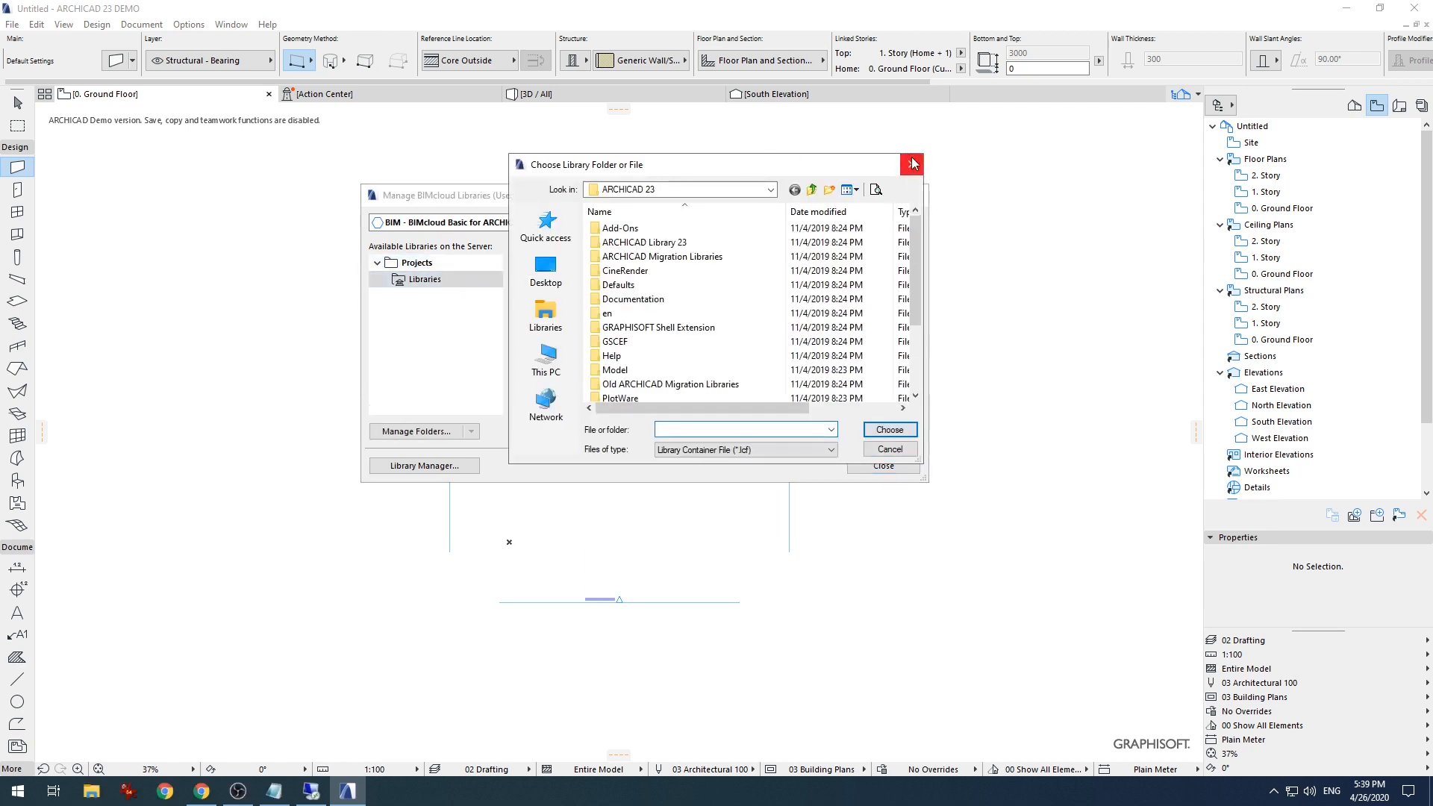
click(911, 164)
click(527, 431)
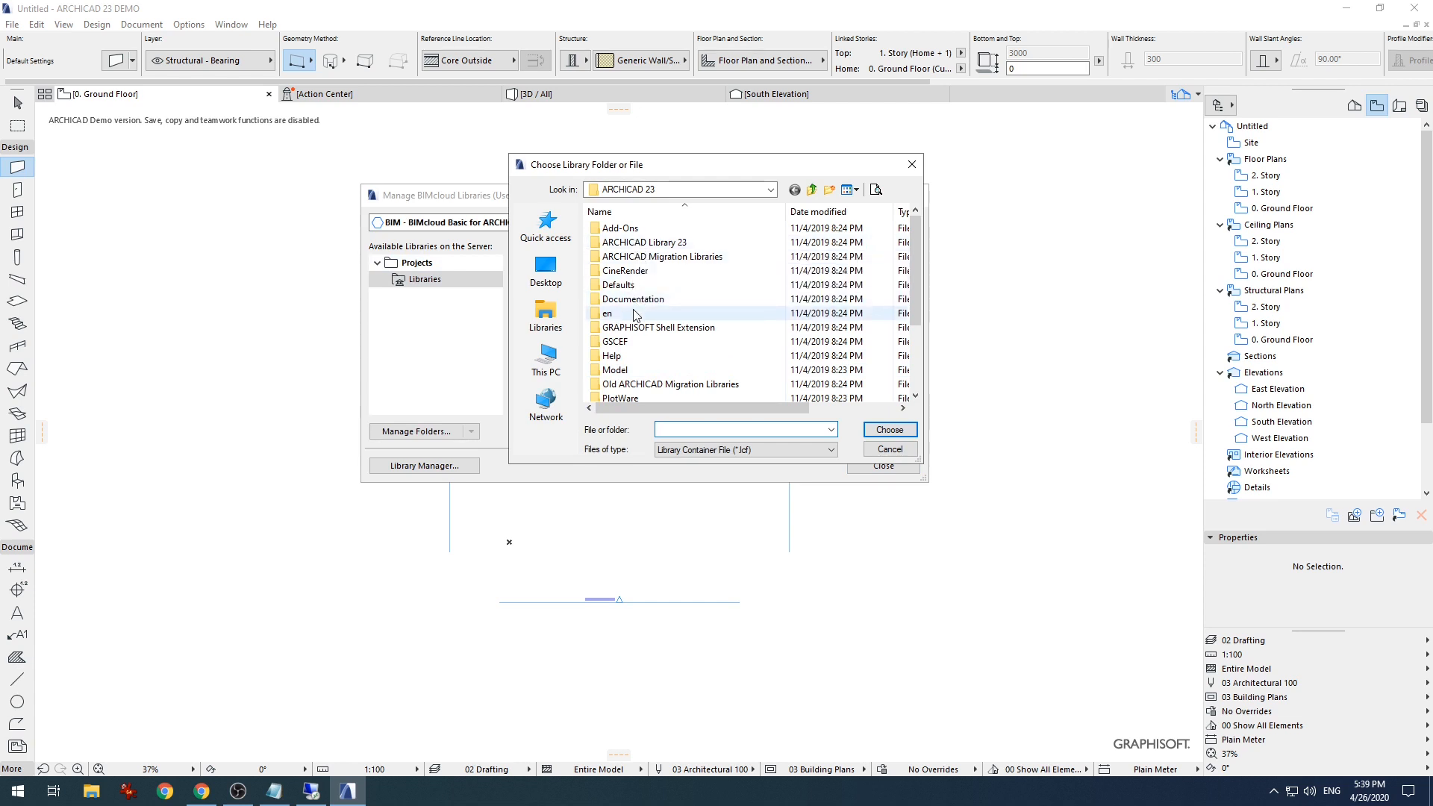
click(608, 313)
click(904, 431)
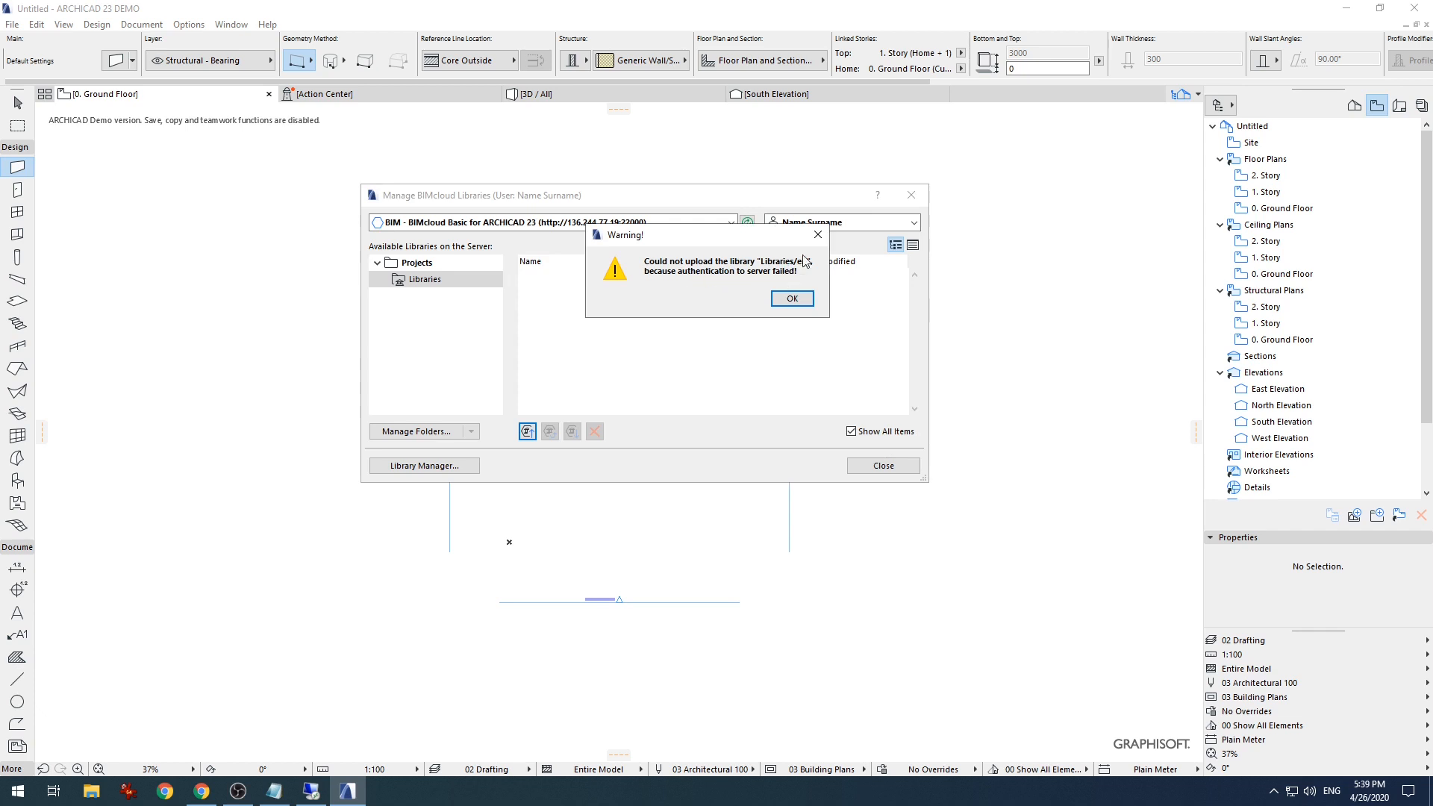
drag(787, 239, 751, 286)
click(778, 281)
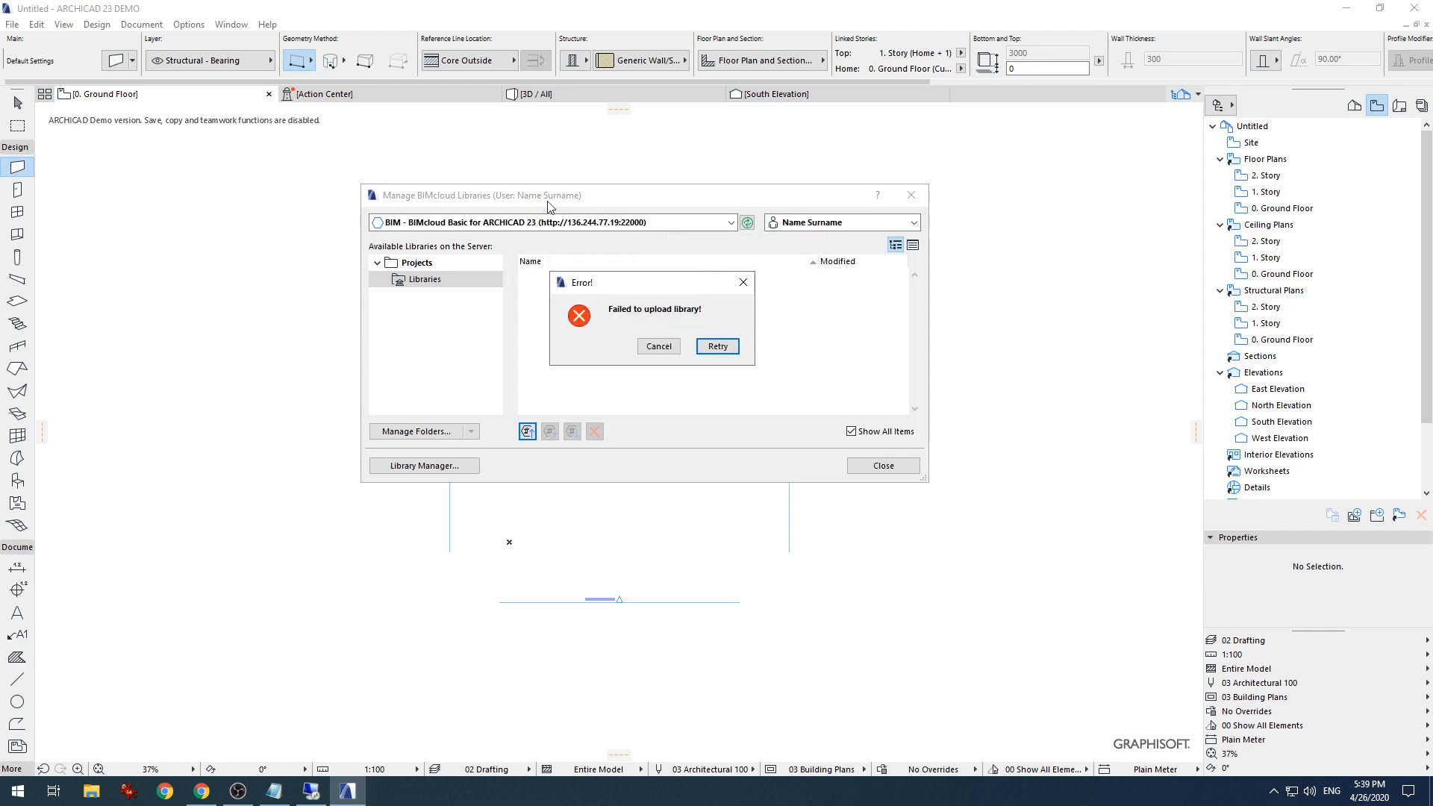
click(658, 347)
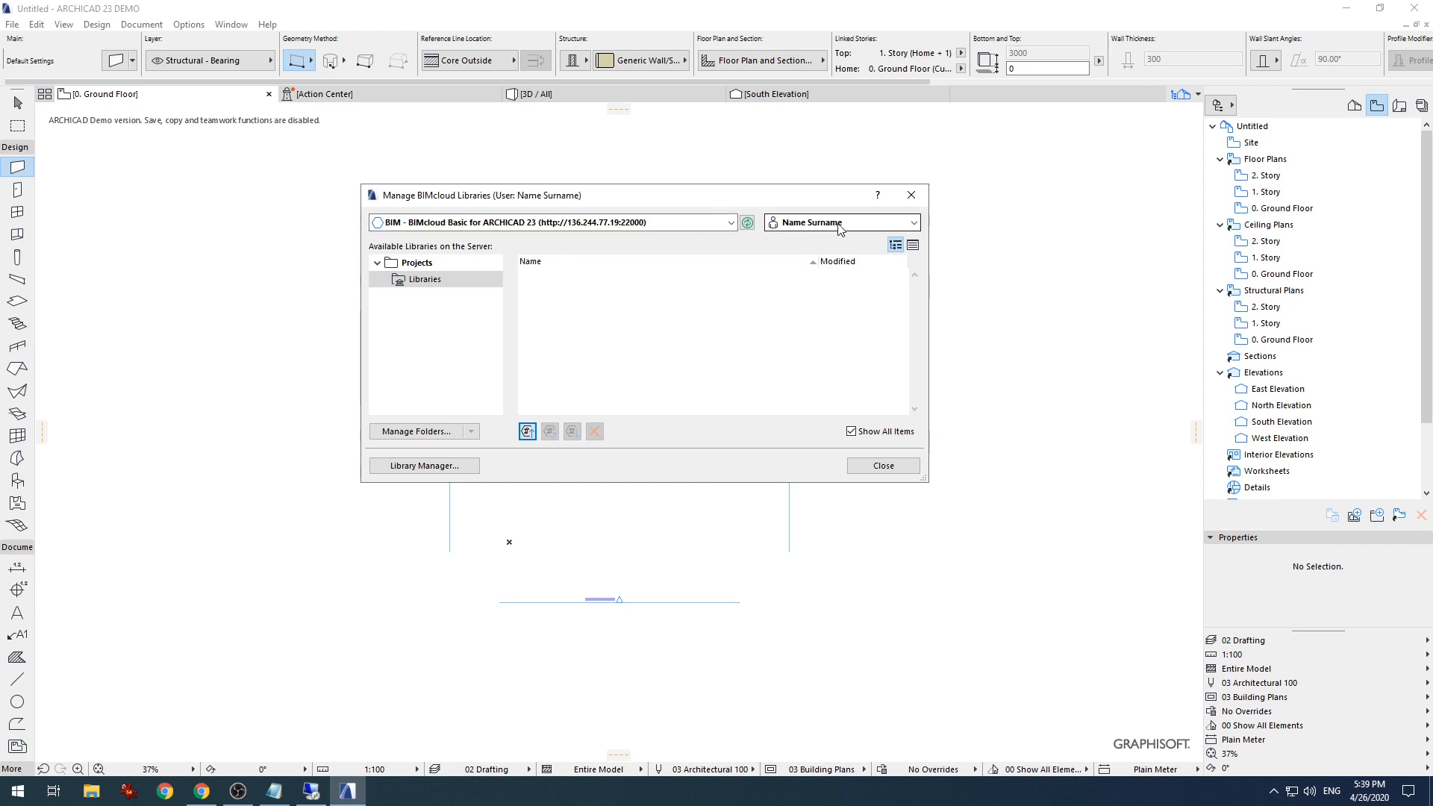
- Reselect the current logged-in user, then close the Manage BIMcloud Libraries dialog
click(903, 226)
click(821, 241)
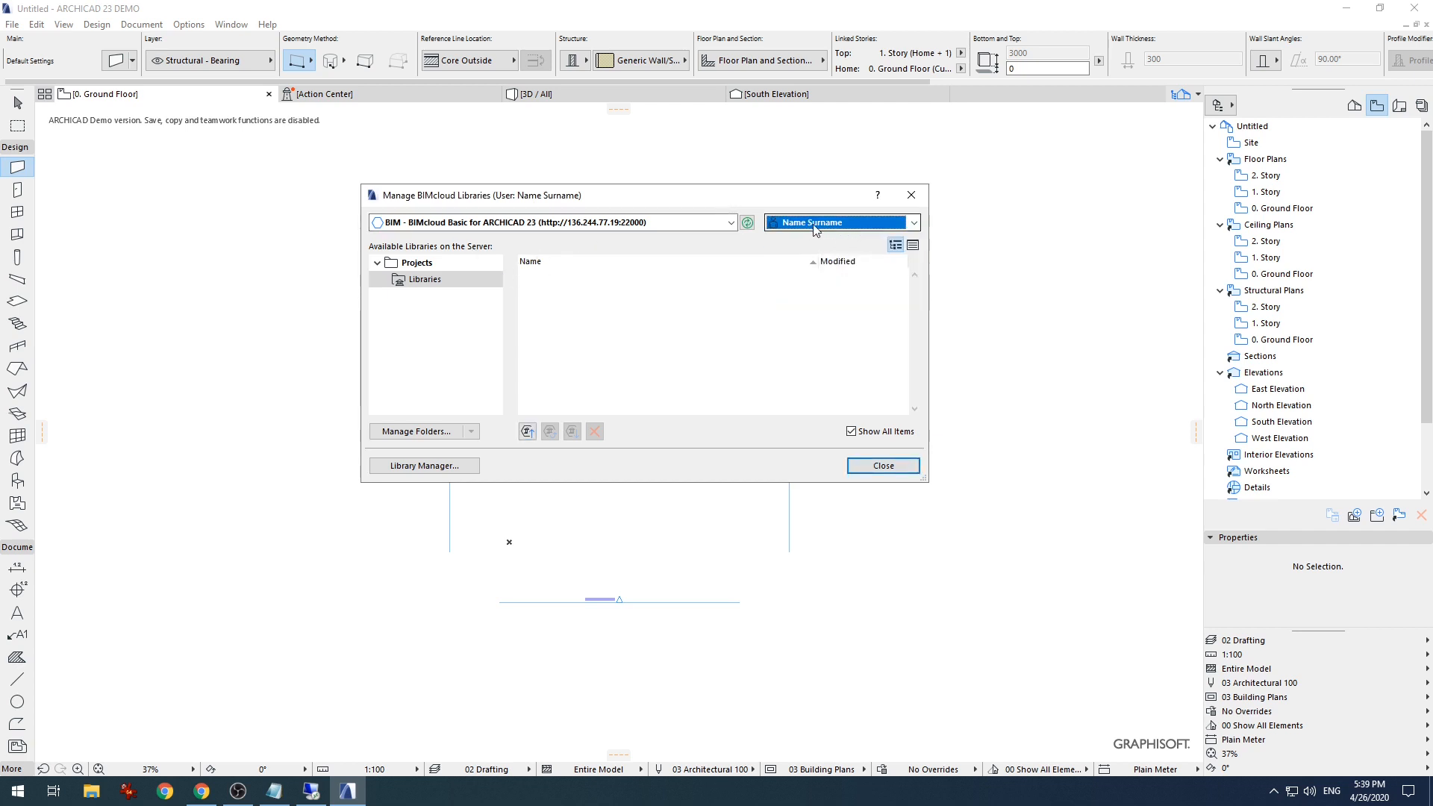
click(819, 223)
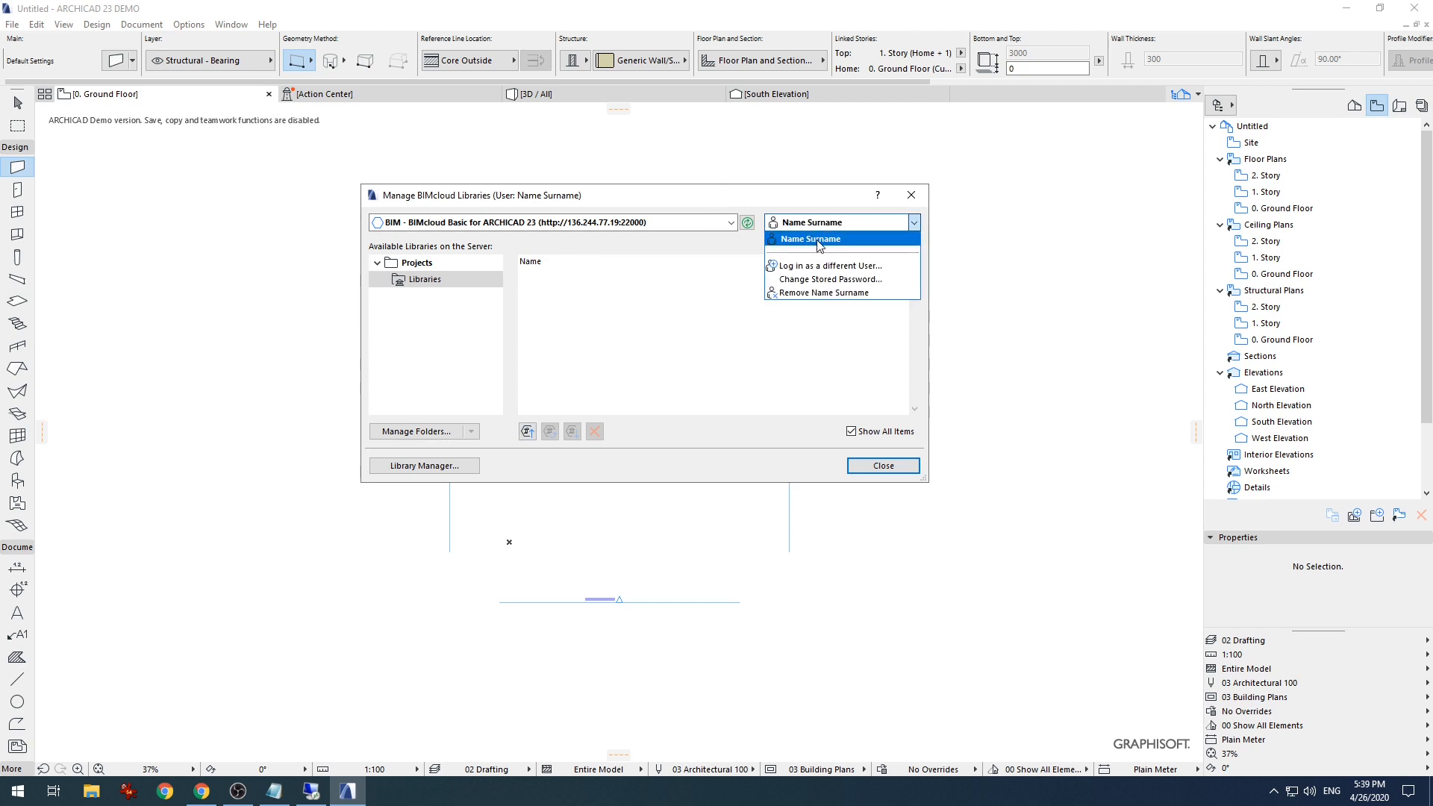
click(812, 241)
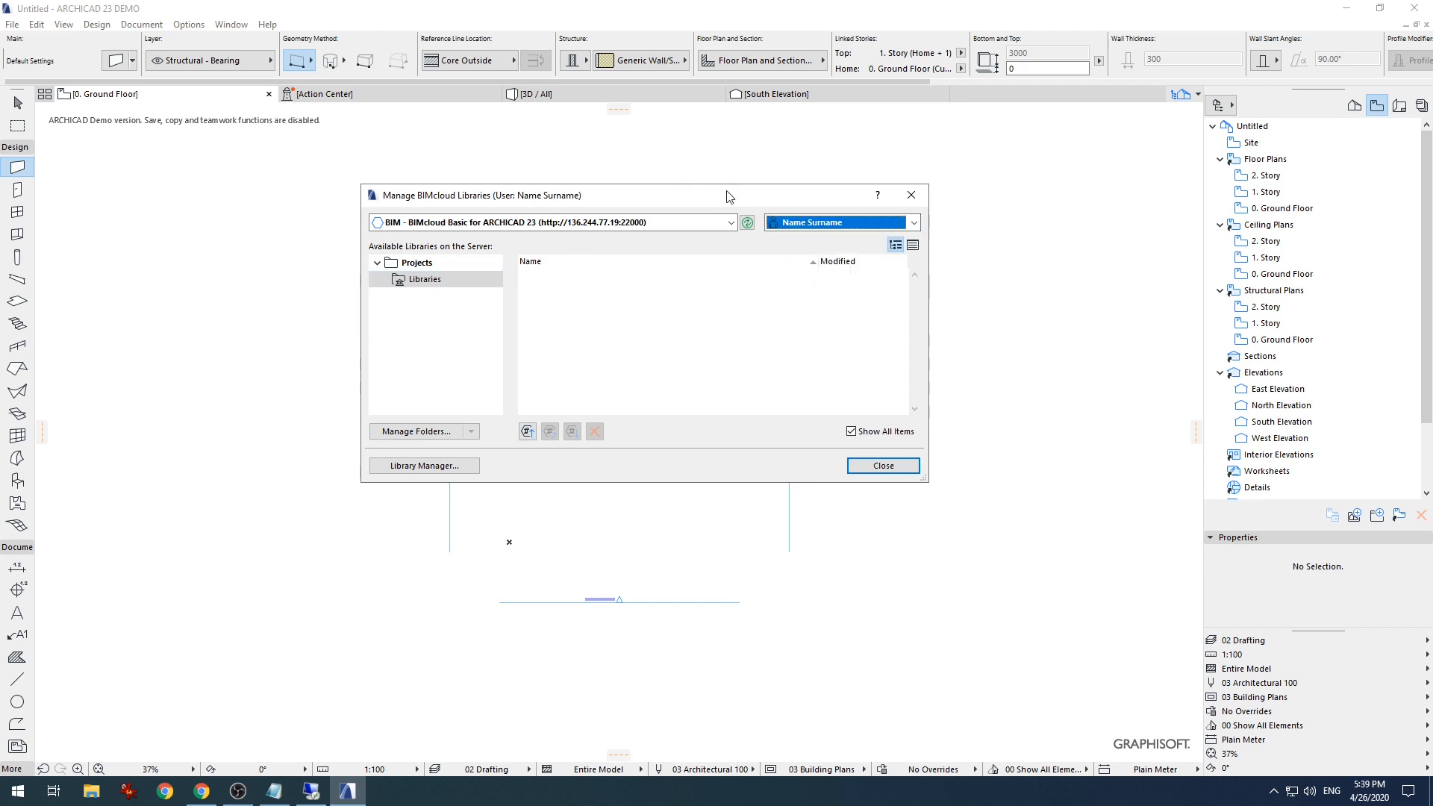
drag(723, 188, 686, 184)
click(873, 192)
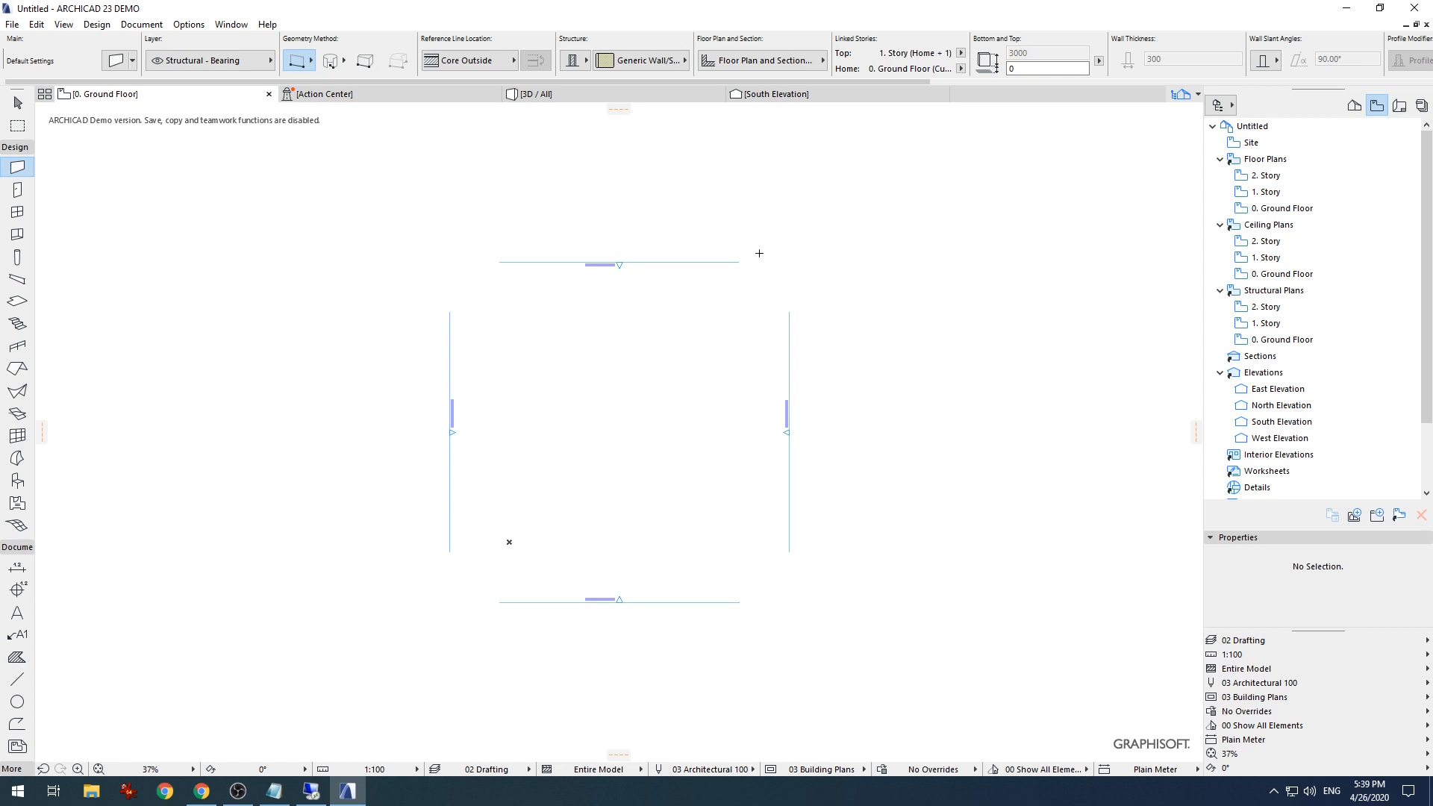
key(Escape)
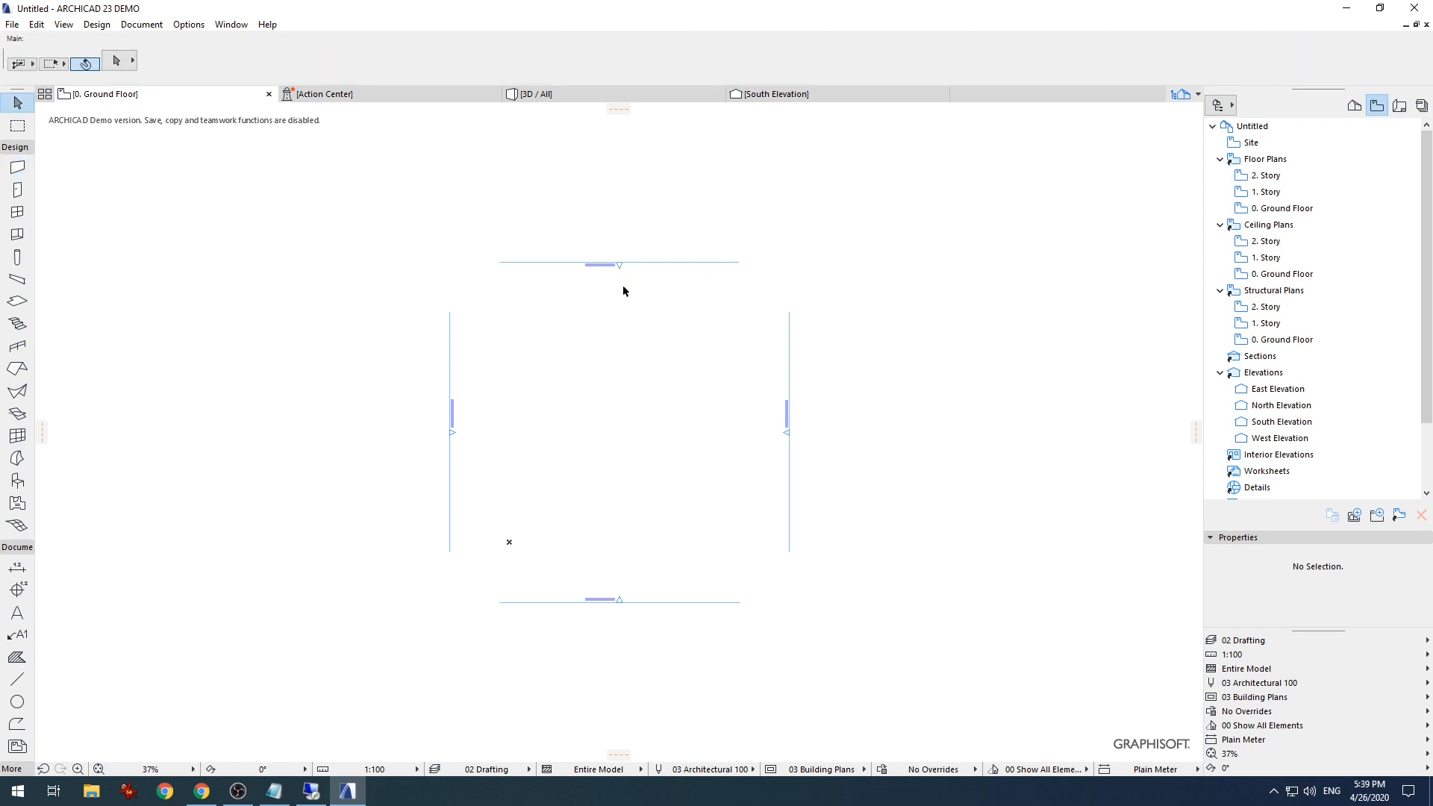
drag(665, 231, 605, 284)
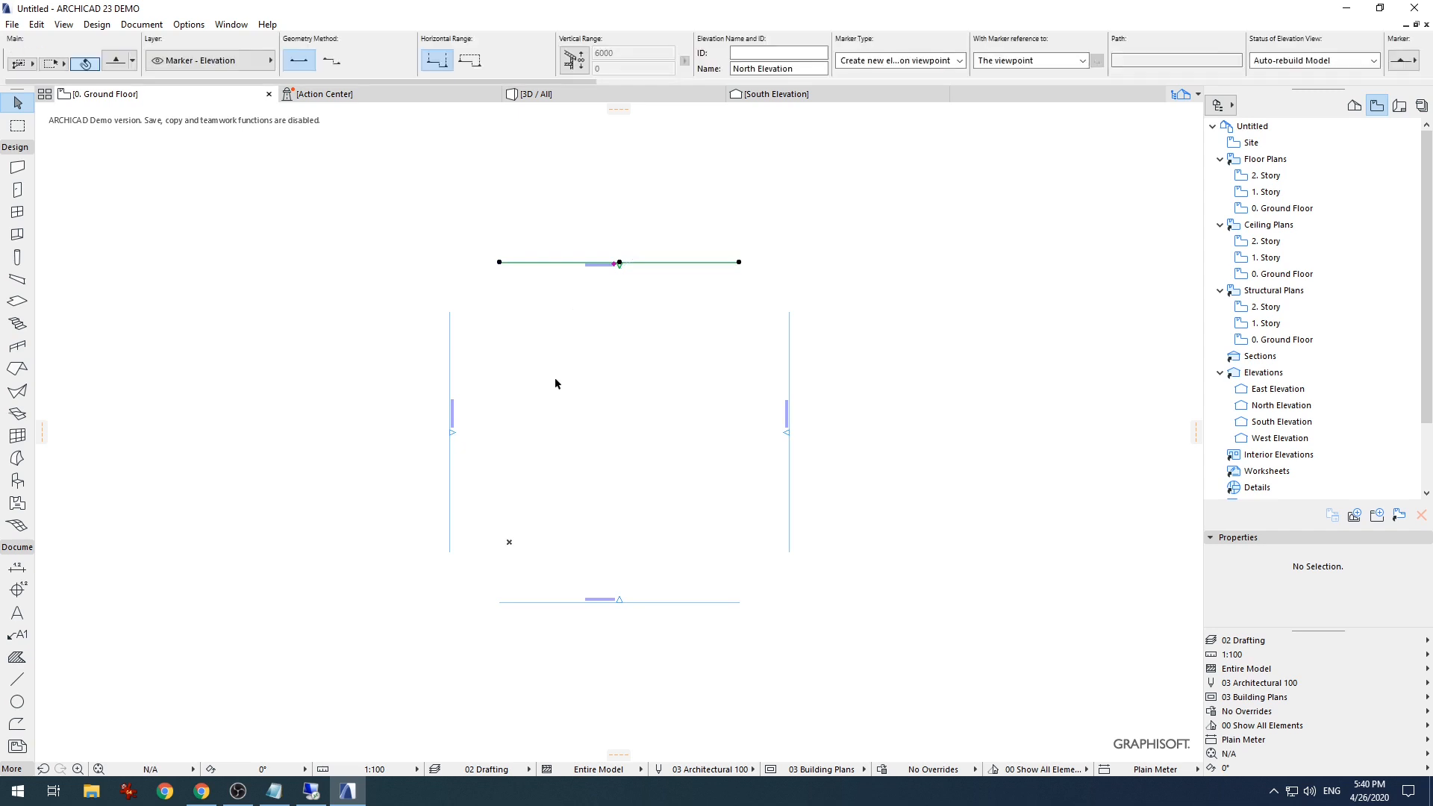
key(Escape)
middle_drag(482, 410, 479, 438)
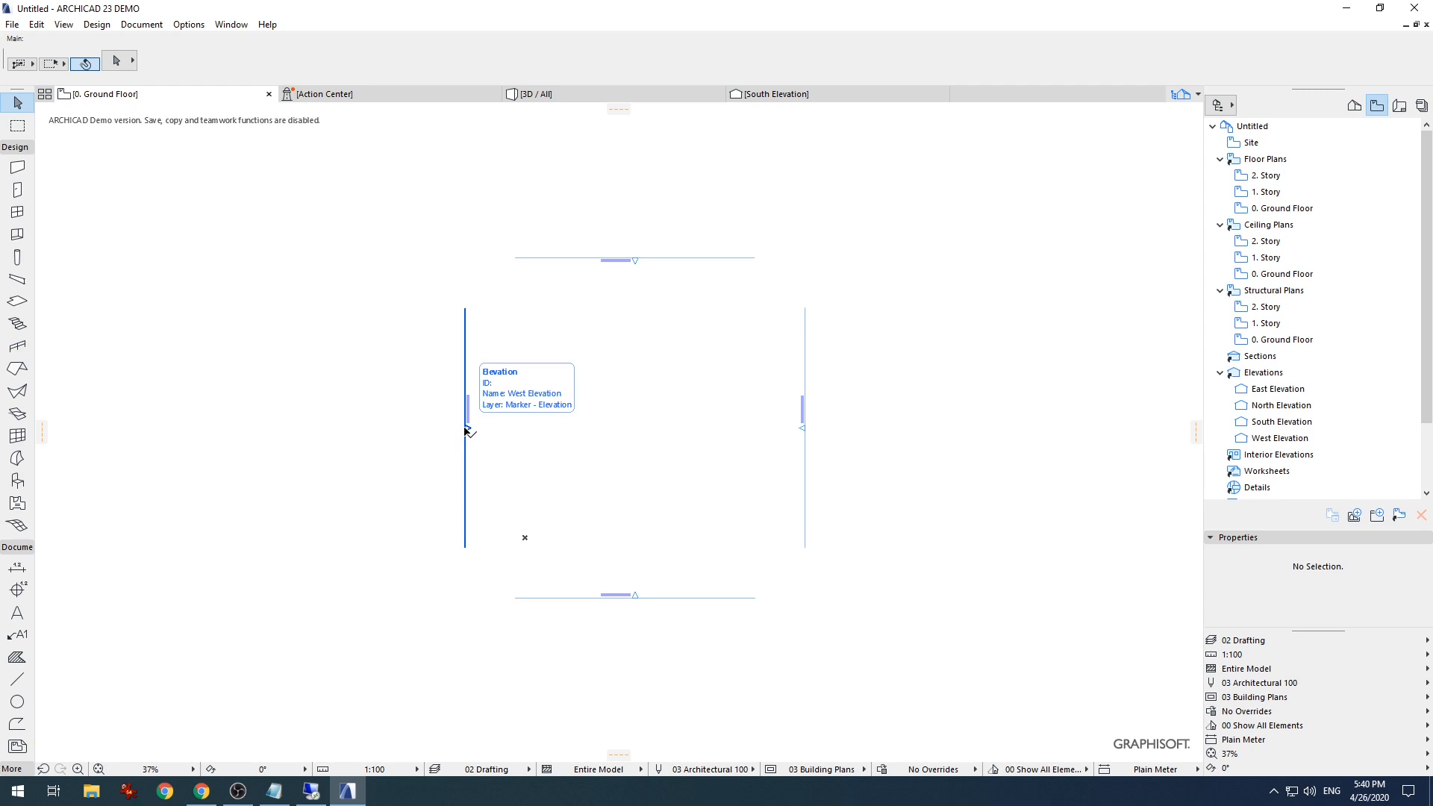
drag(773, 240, 478, 401)
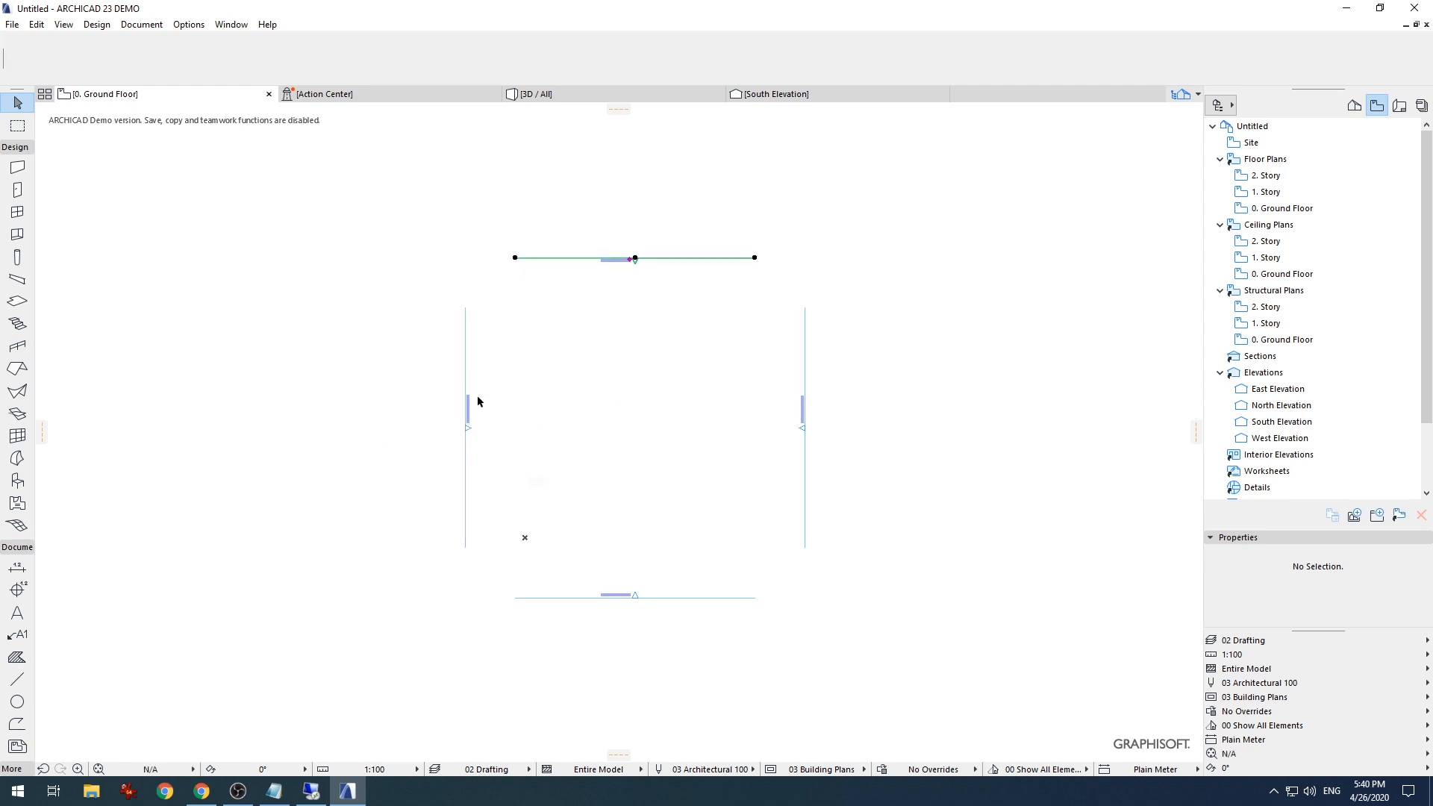
drag(863, 196, 365, 638)
click(359, 576)
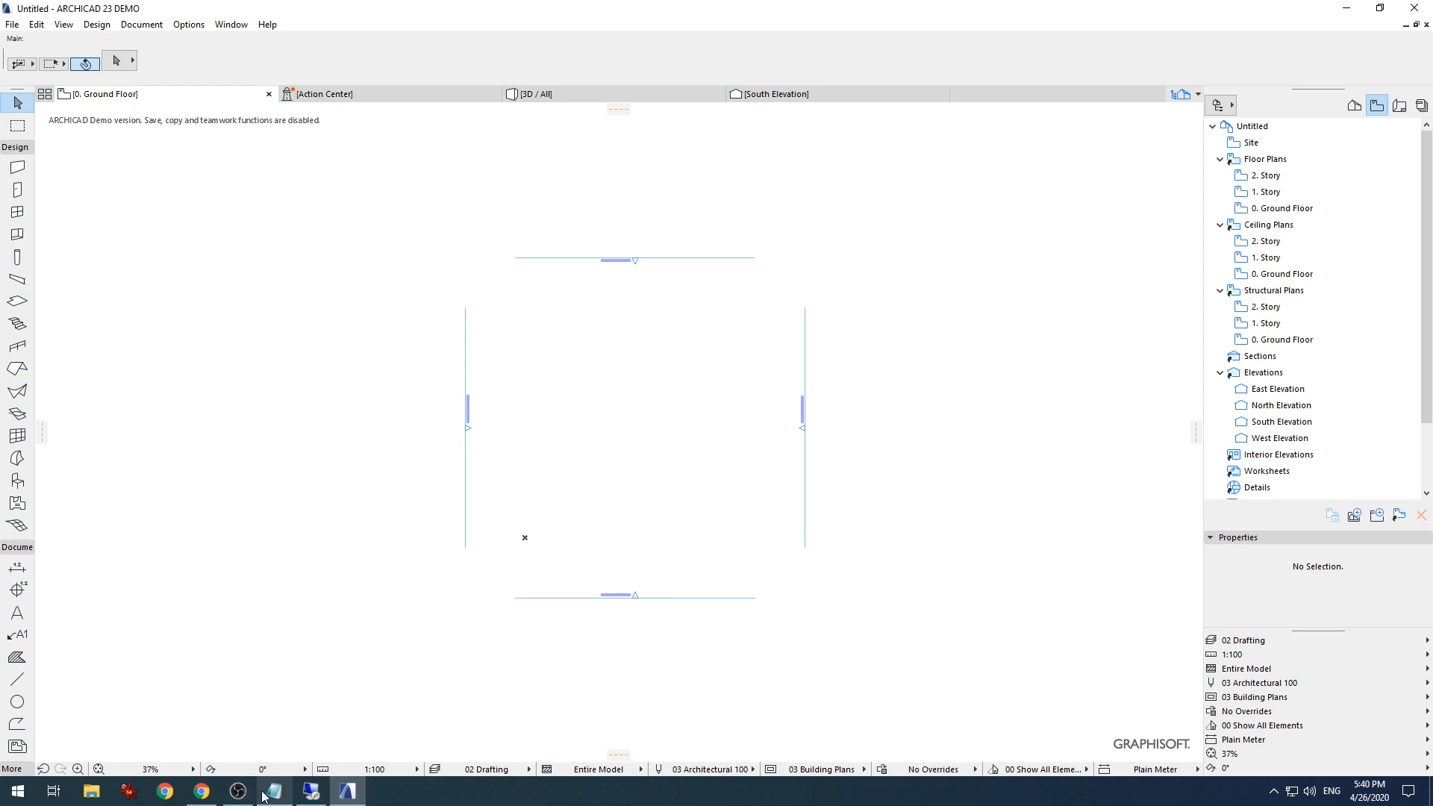
mouse_move(275, 796)
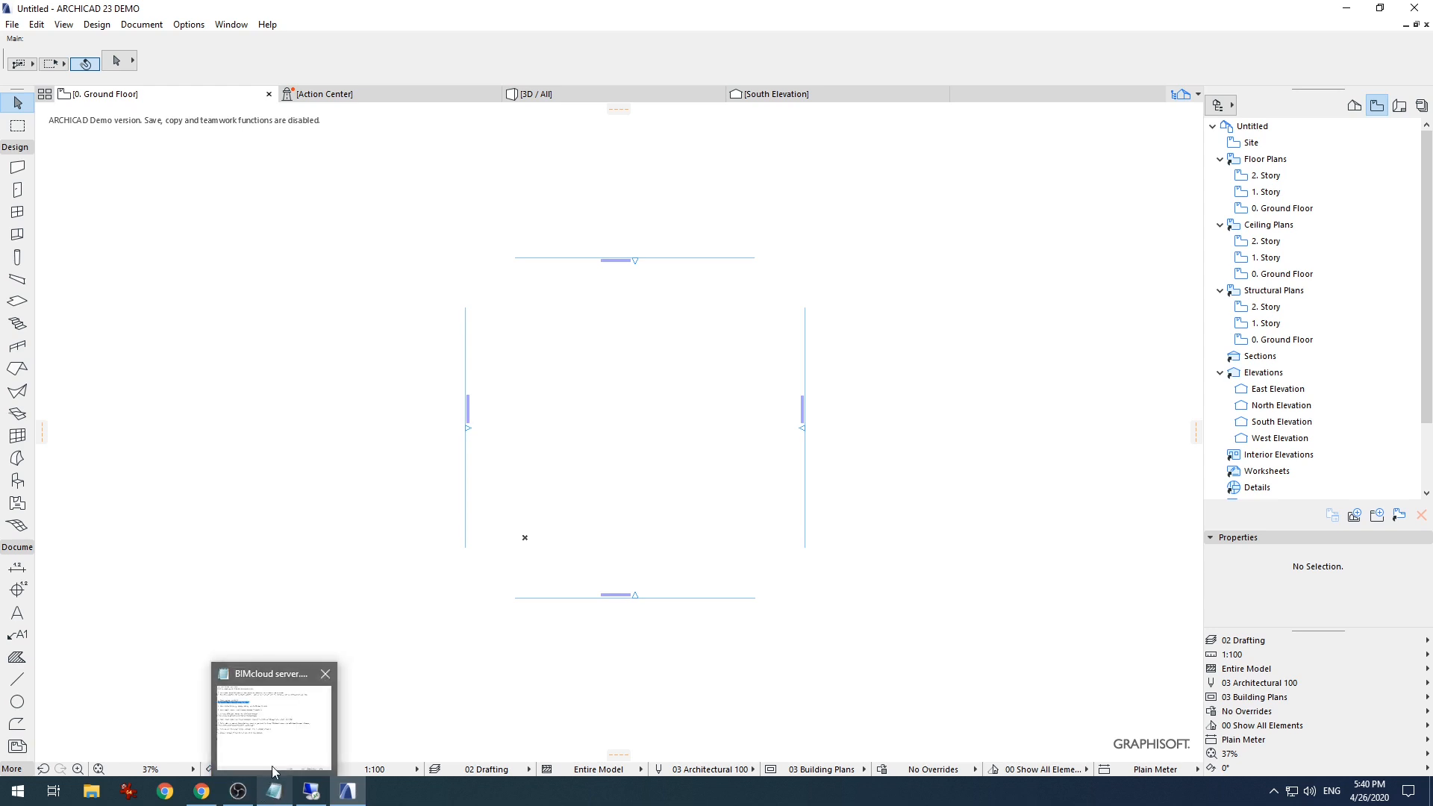